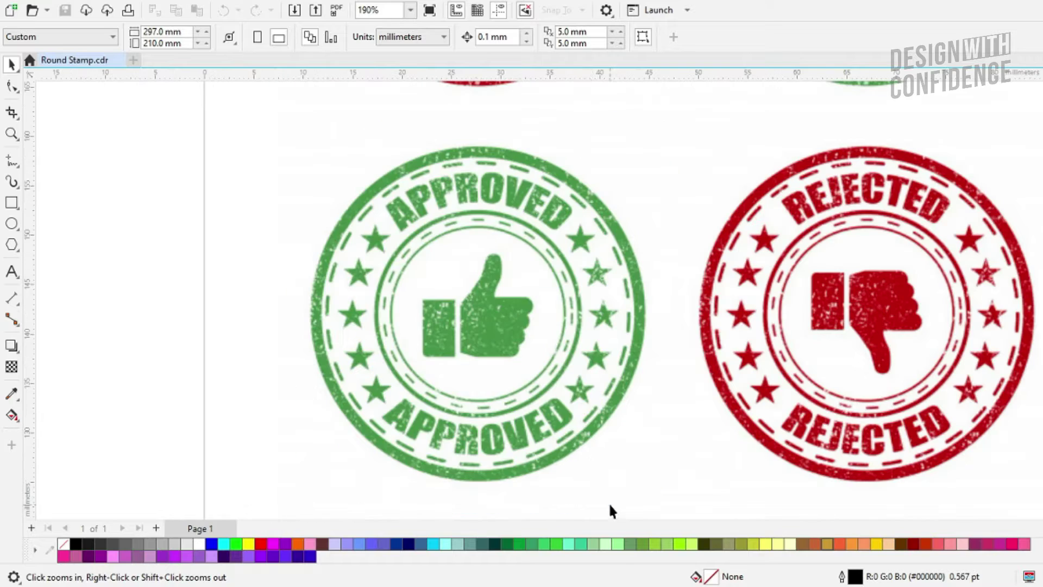
# - Place two horizontal and two vertical guidelines framing the outer ring of the green APPROVED stamp
pyautogui.click(12, 224)
pyautogui.click(11, 64)
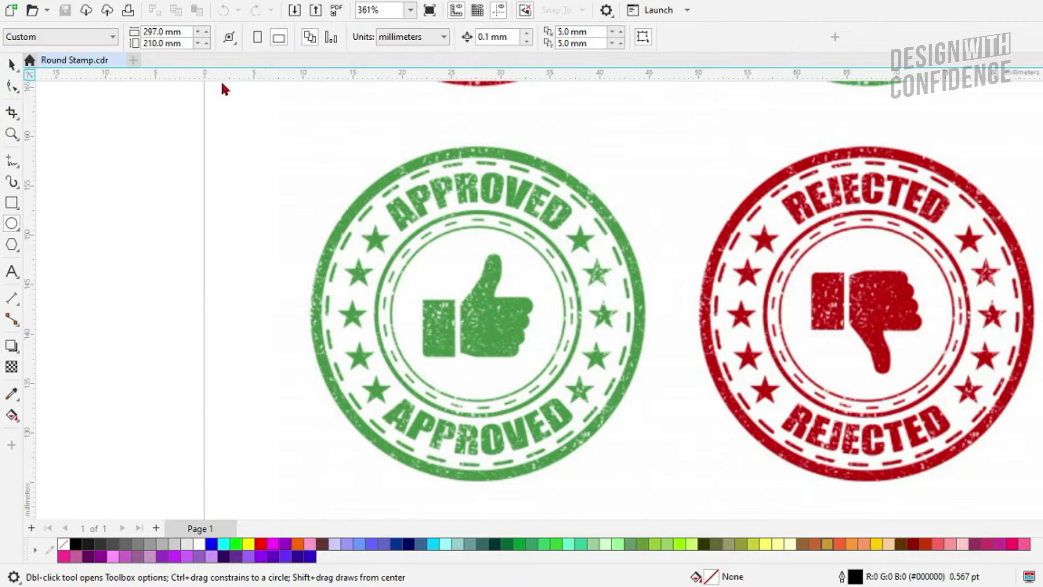
pyautogui.moveTo(266, 77); pyautogui.dragTo(489, 156)
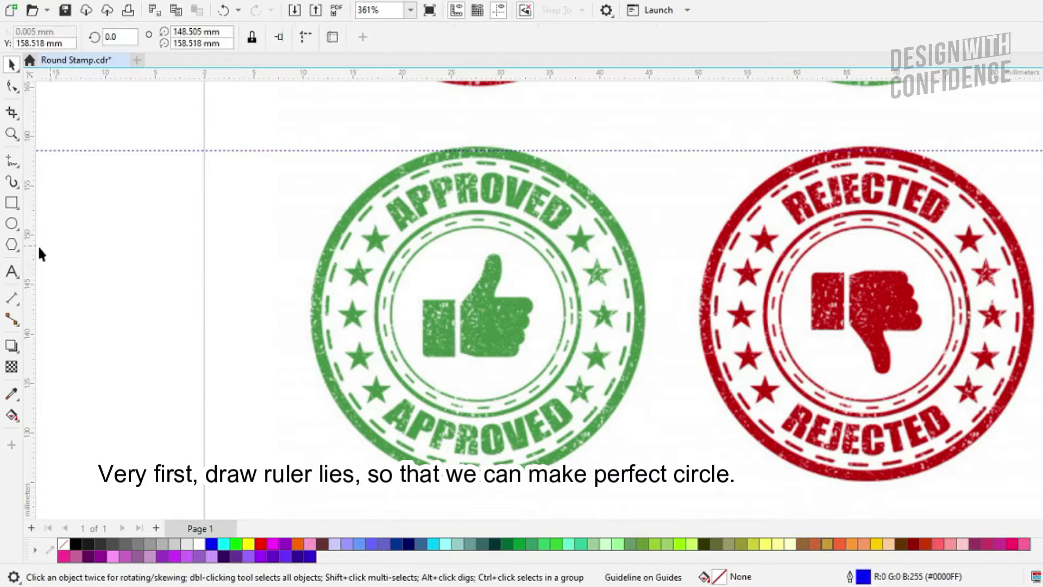
pyautogui.moveTo(29, 257); pyautogui.dragTo(316, 301)
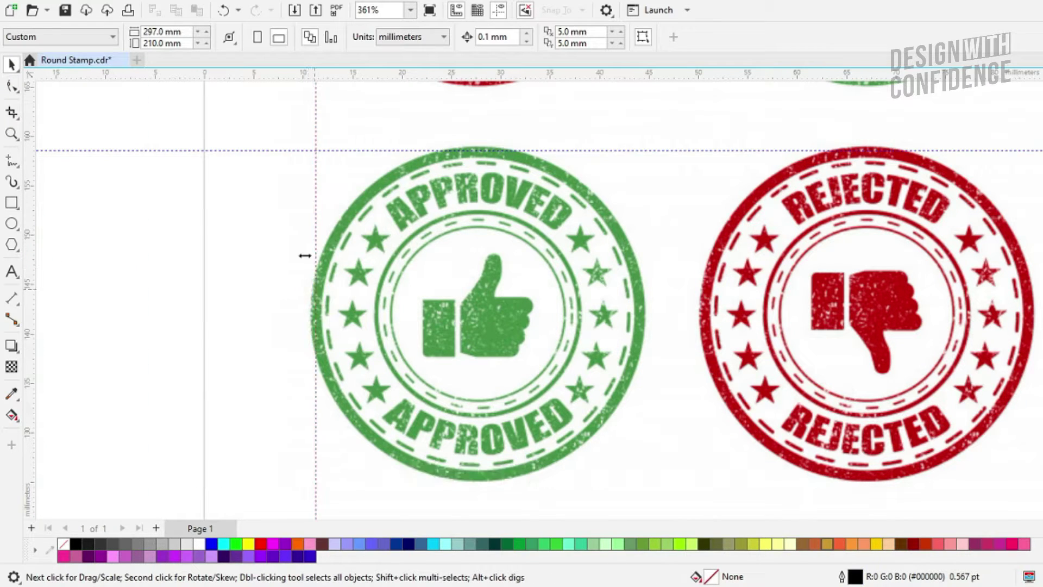
pyautogui.keyDown('shift'); pyautogui.click(316, 151); pyautogui.keyUp('shift')
pyautogui.moveTo(316, 151); pyautogui.dragTo(639, 476)
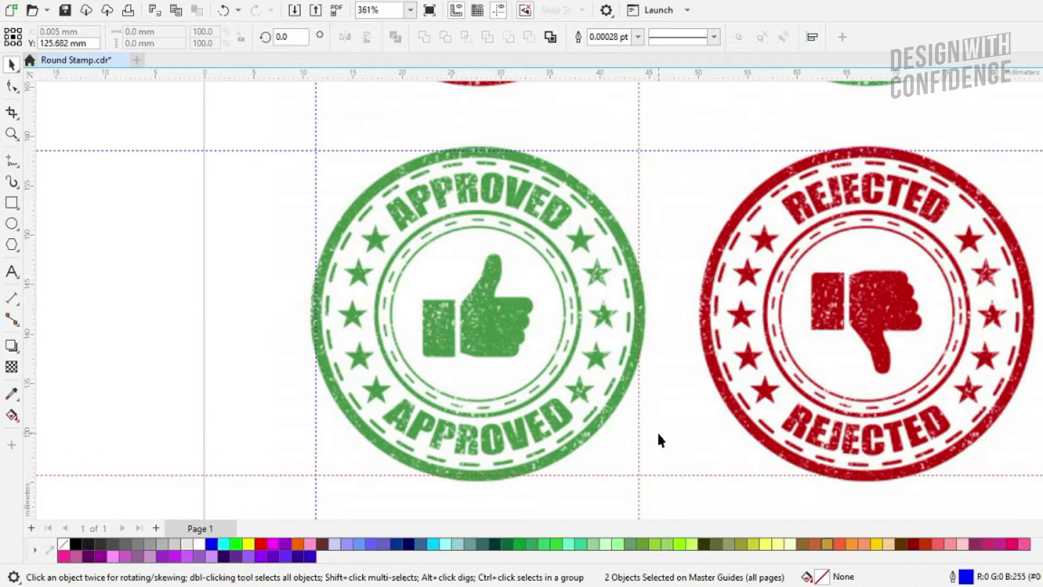
pyautogui.click(99, 237)
# - Adjust the snapping options and draw a circle about 32.8 mm in diameter between the opposite guideline intersections
pyautogui.click(12, 223)
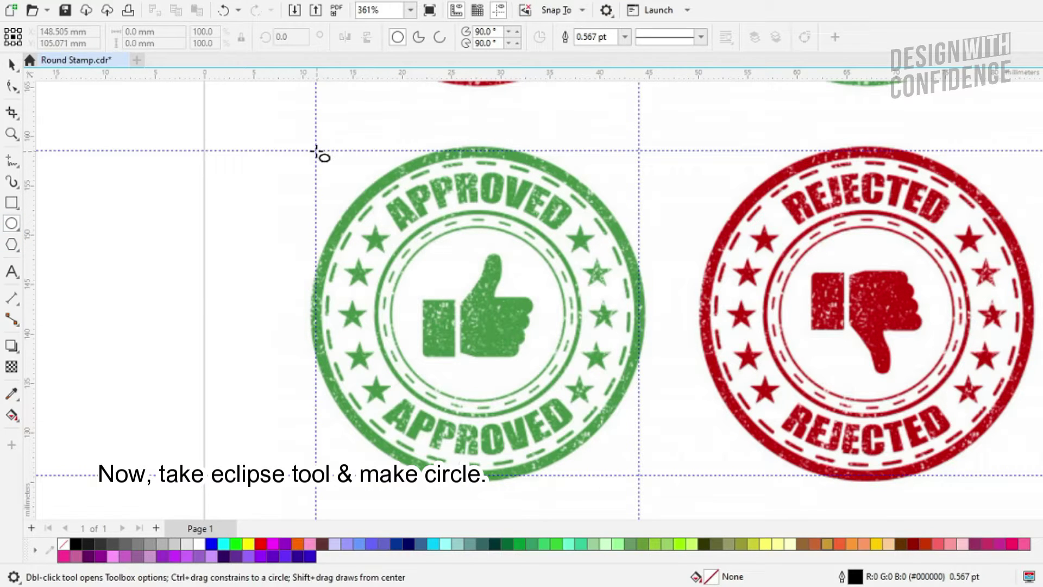
pyautogui.click(568, 12)
pyautogui.click(557, 78)
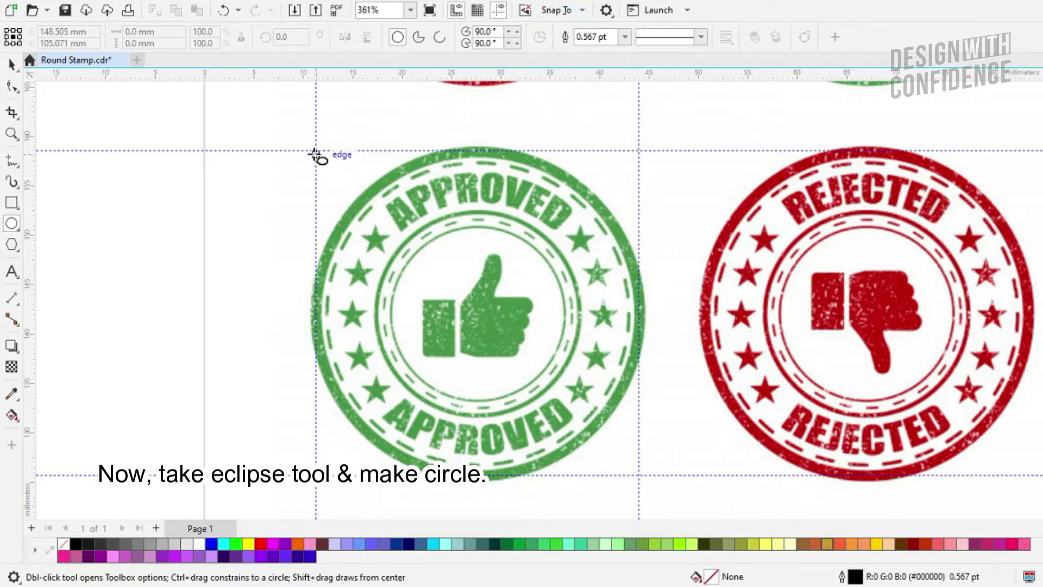
pyautogui.moveTo(317, 151); pyautogui.dragTo(639, 476)
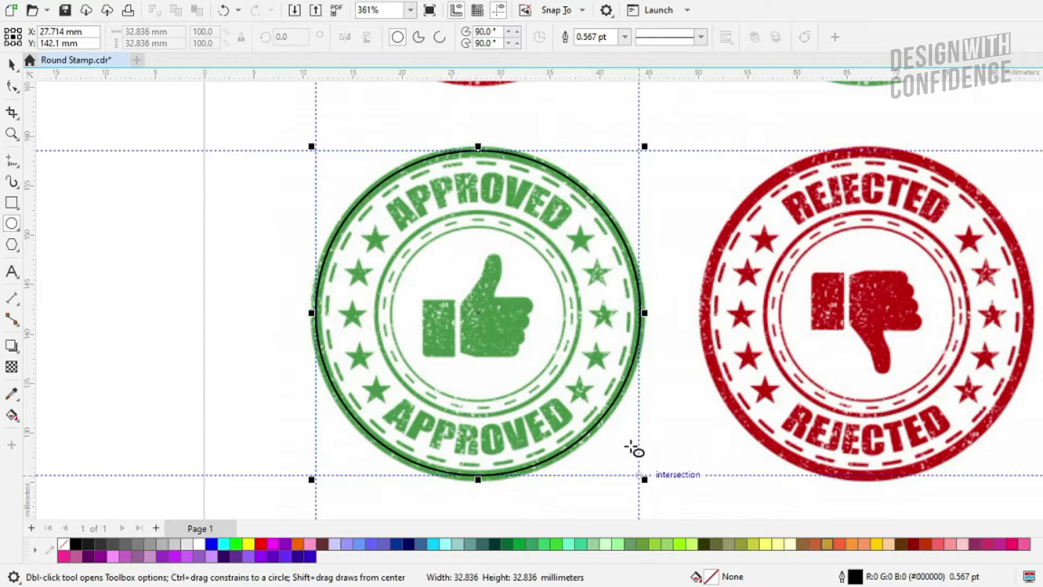
pyautogui.press('space')
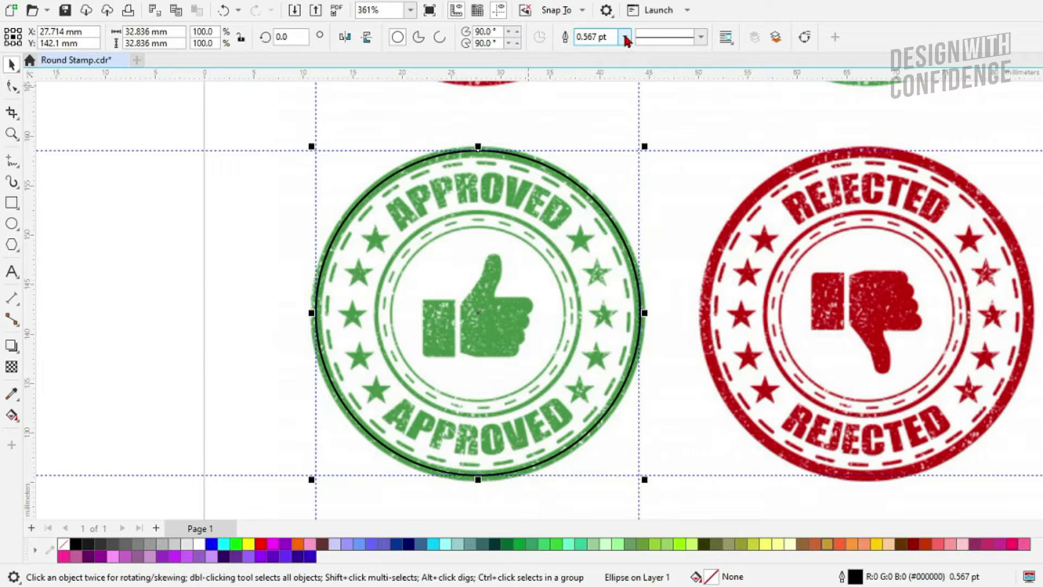
pyautogui.click(580, 133)
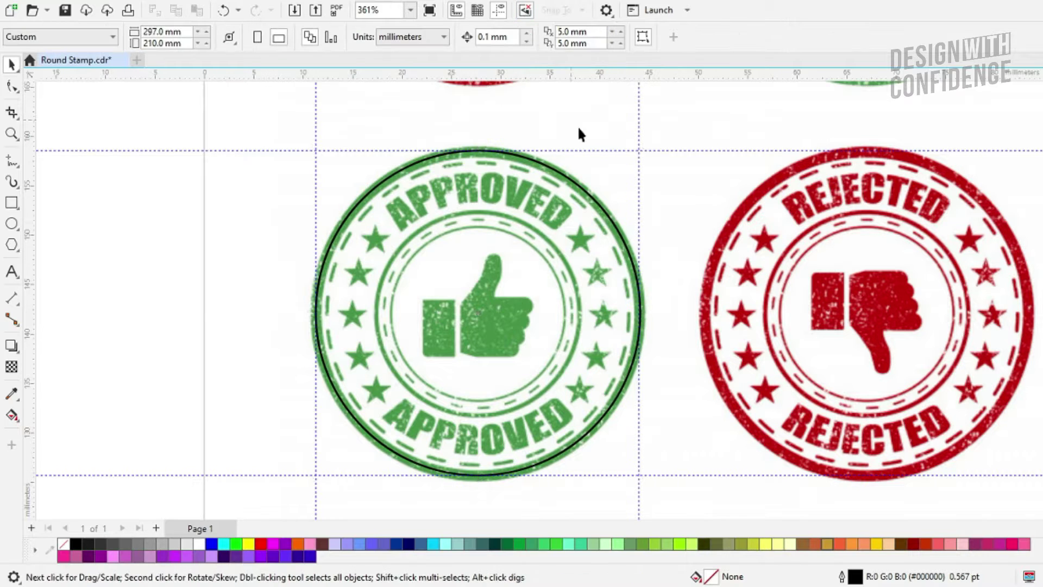
# - Make concentric scaled-down copies of the circle, about 30.5, 20.5 and 17.6 mm in diameter, over the stamp's inner rings
pyautogui.click(579, 182)
pyautogui.moveTo(644, 147); pyautogui.dragTo(579, 222)
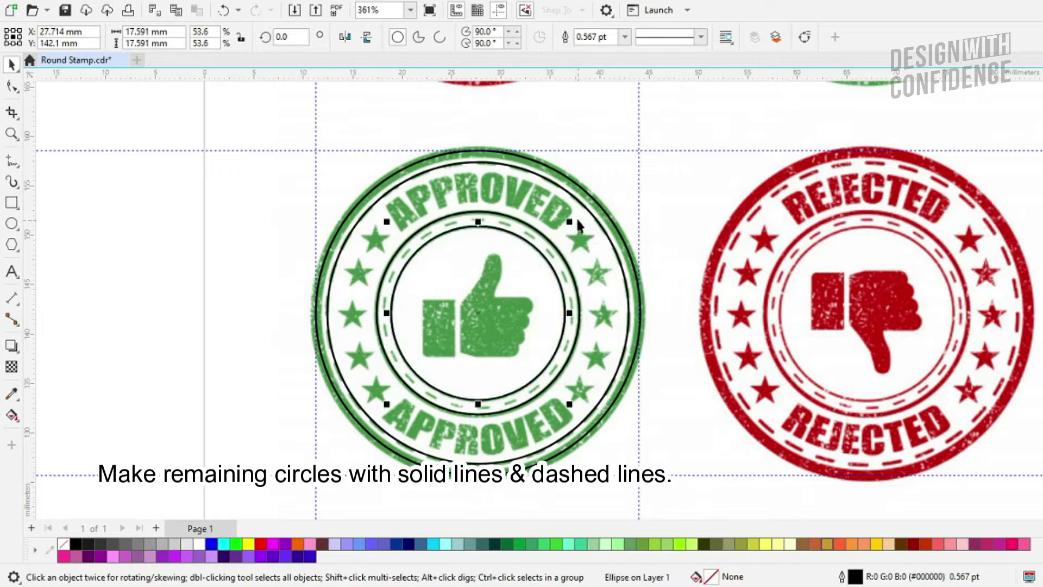
# - Set the outline width of all four concentric circles to 1.0 pt
pyautogui.click(625, 37)
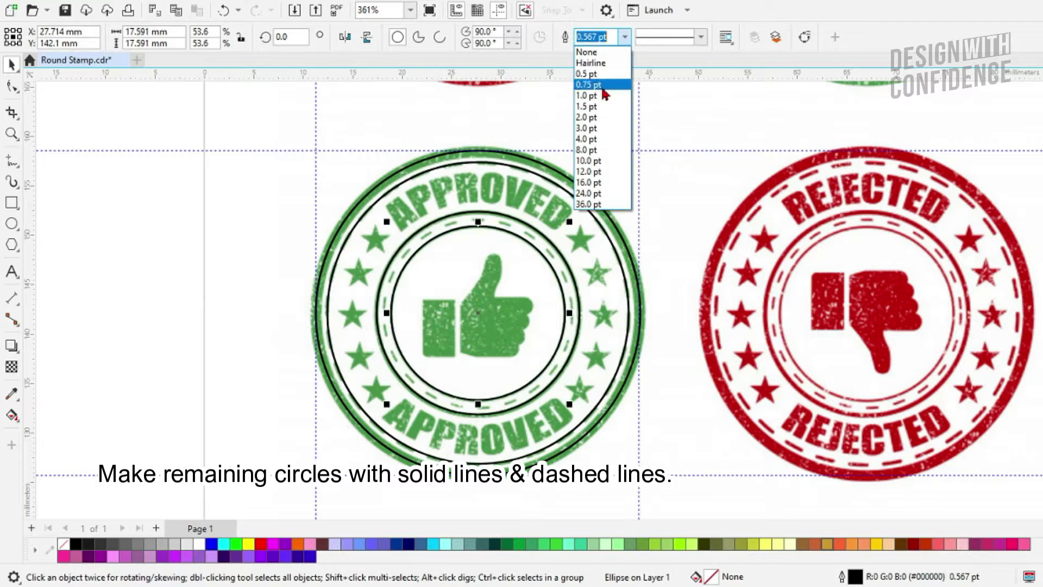
pyautogui.click(599, 96)
pyautogui.click(523, 221)
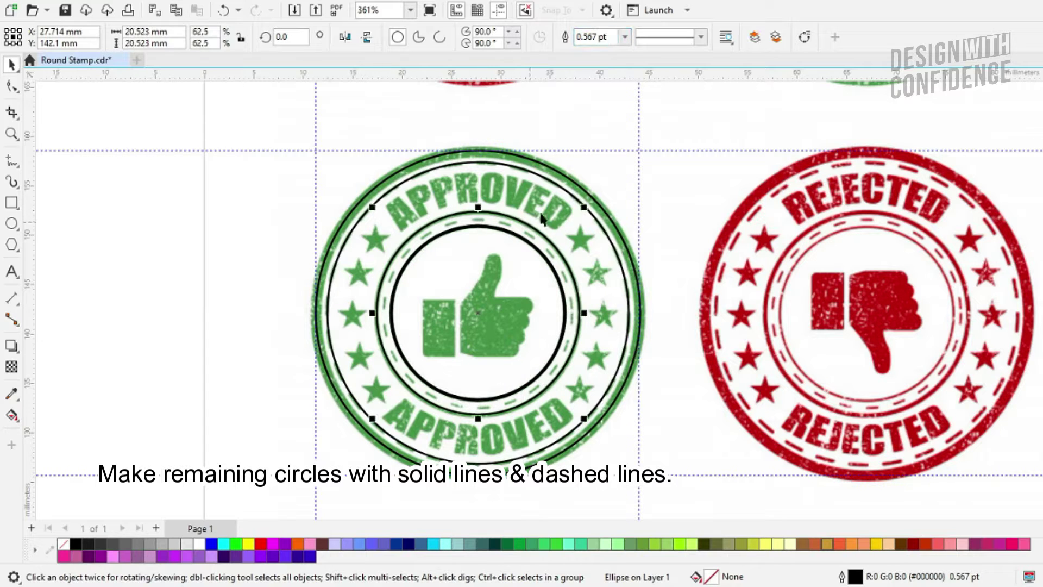
pyautogui.hotkey('ctrl', 'r')
pyautogui.click(558, 172)
pyautogui.hotkey('ctrl', 'r')
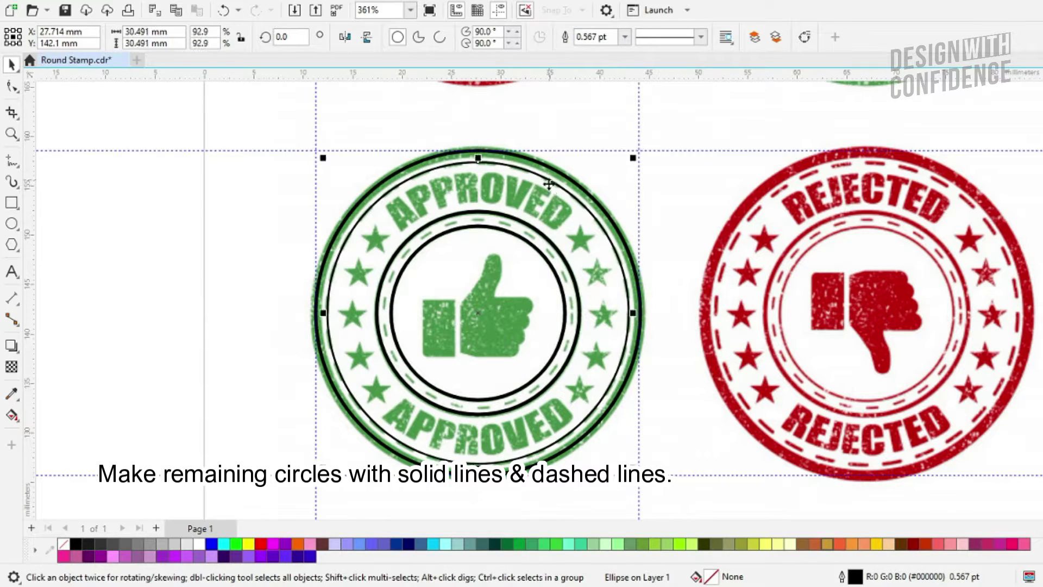
# - Duplicate the 20.5 mm circle scaled down to about 19.1 mm and give the copy a wide-gap dashed line style
pyautogui.click(524, 224)
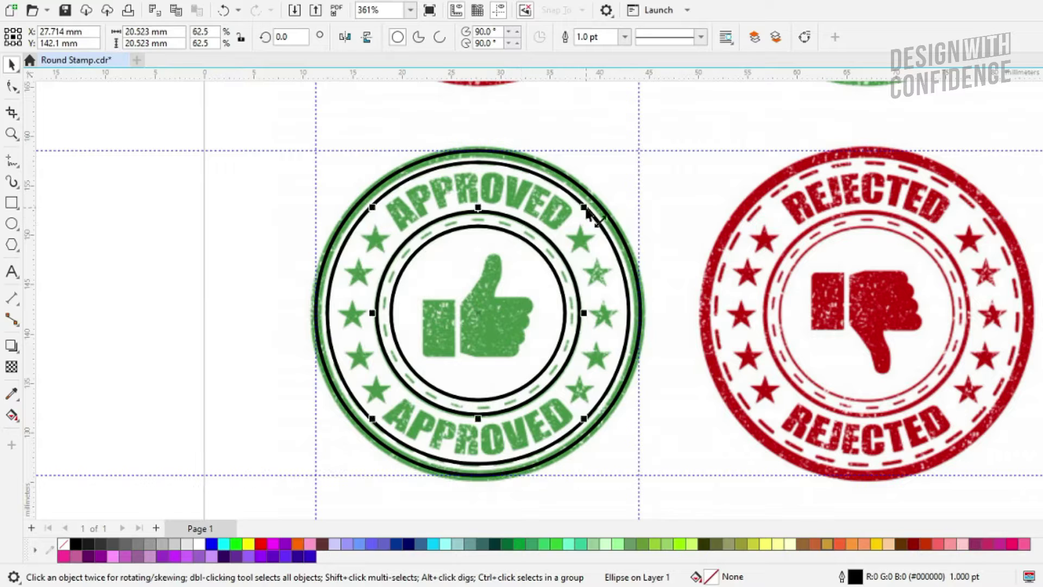
pyautogui.moveTo(584, 208); pyautogui.dragTo(583, 217)
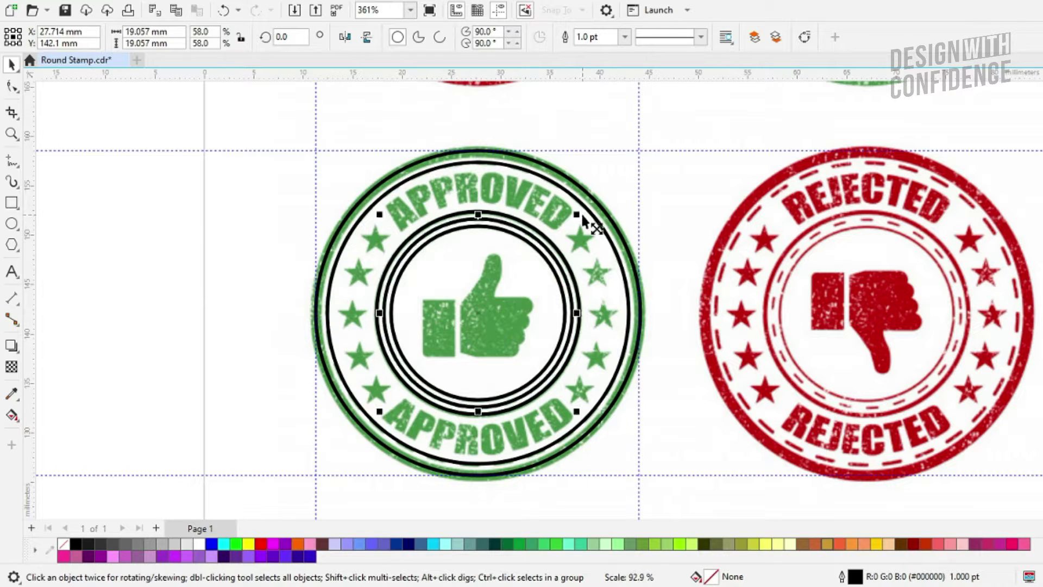
pyautogui.click(701, 37)
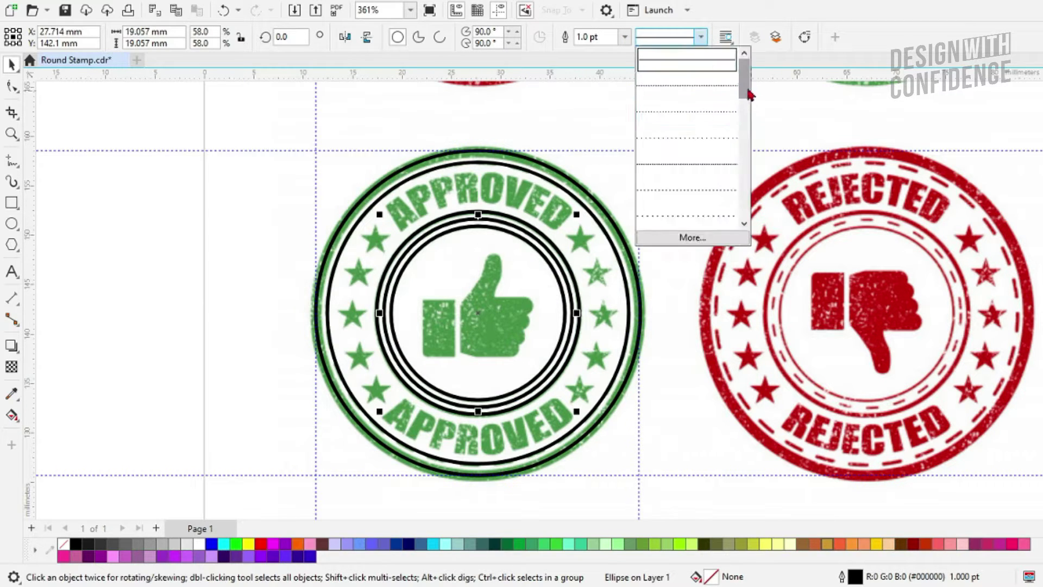
pyautogui.moveTo(744, 89); pyautogui.dragTo(745, 112)
pyautogui.click(681, 190)
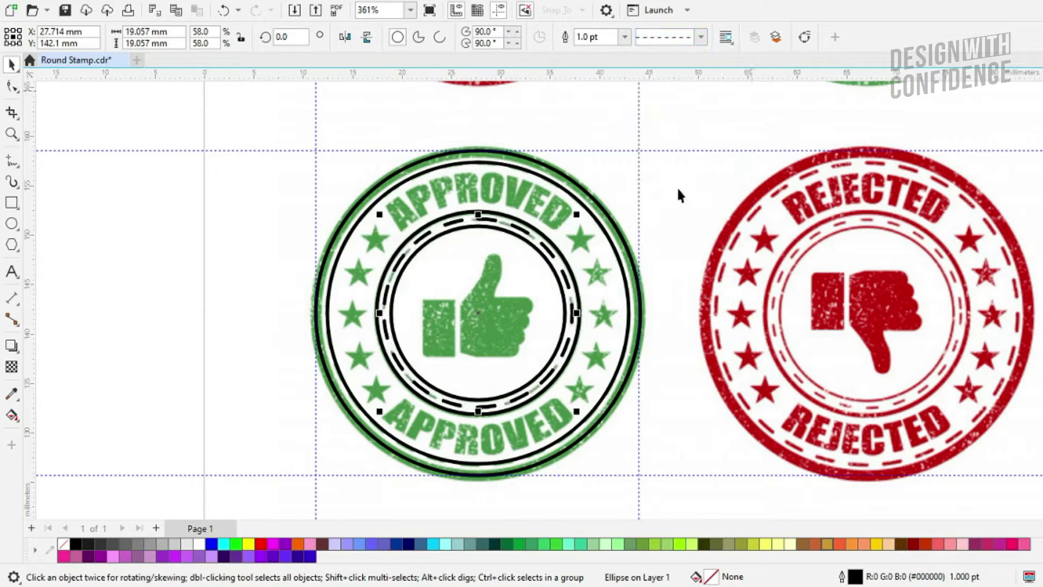
# - Try other dash styles on the inner dashed circle against the stamp's printed dashes, and return to the wide-gap style
pyautogui.moveTo(505, 223); pyautogui.dragTo(628, 223)
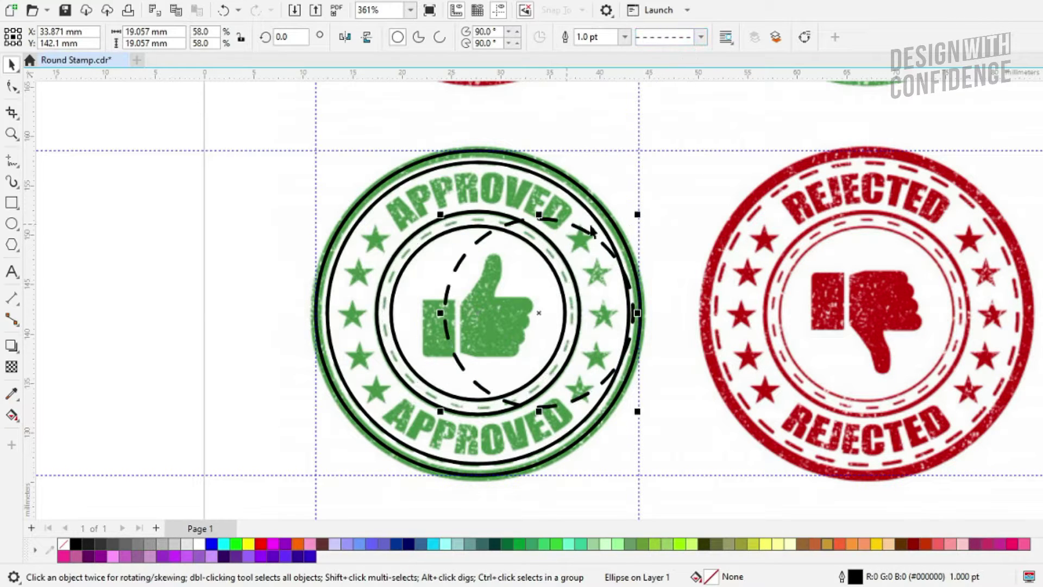
pyautogui.hotkey('ctrl', 'z')
pyautogui.click(701, 41)
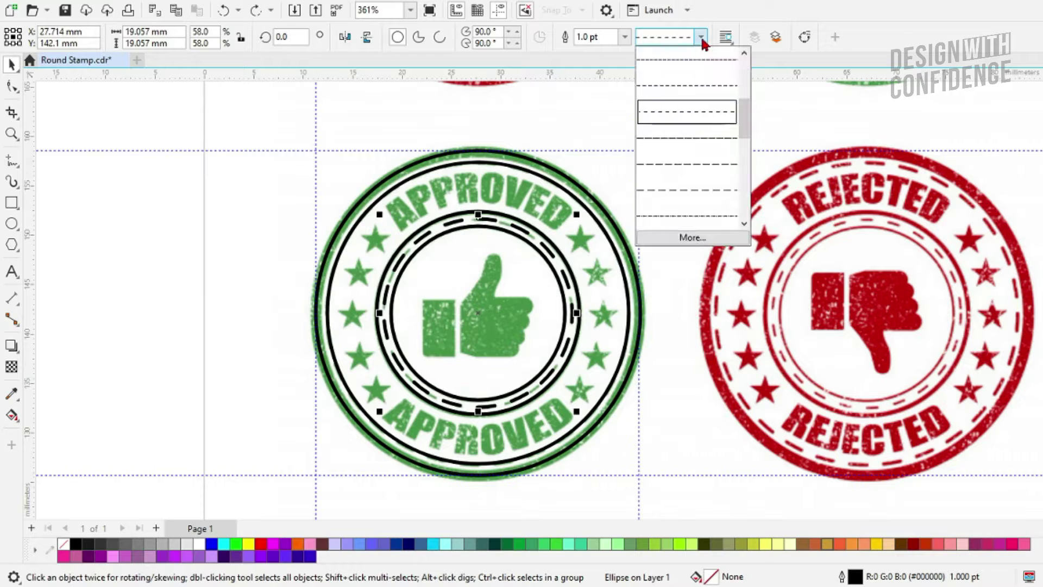
pyautogui.click(698, 93)
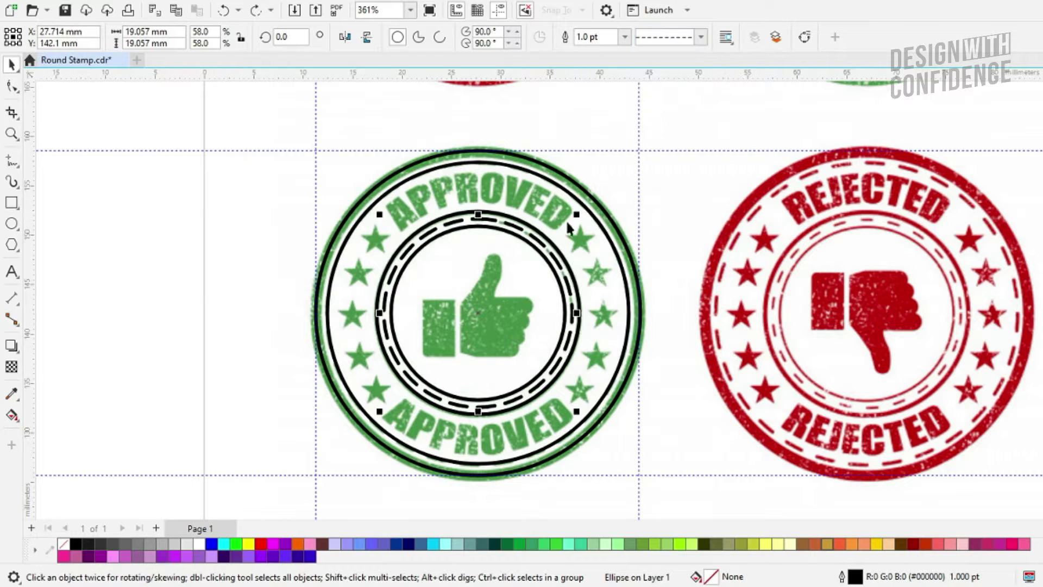
pyautogui.click(701, 39)
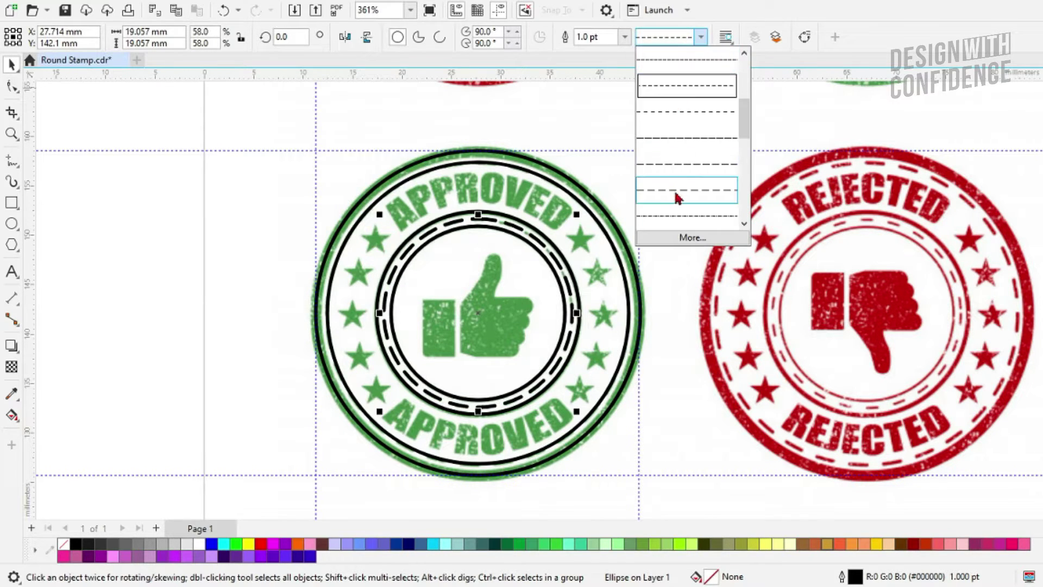
pyautogui.click(677, 191)
pyautogui.click(701, 37)
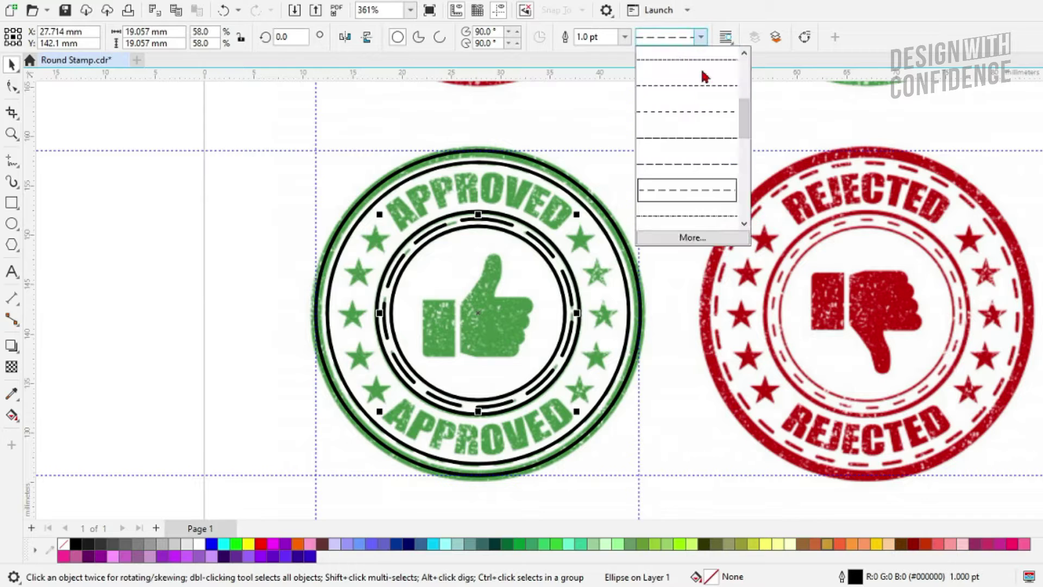
pyautogui.click(691, 223)
pyautogui.click(701, 37)
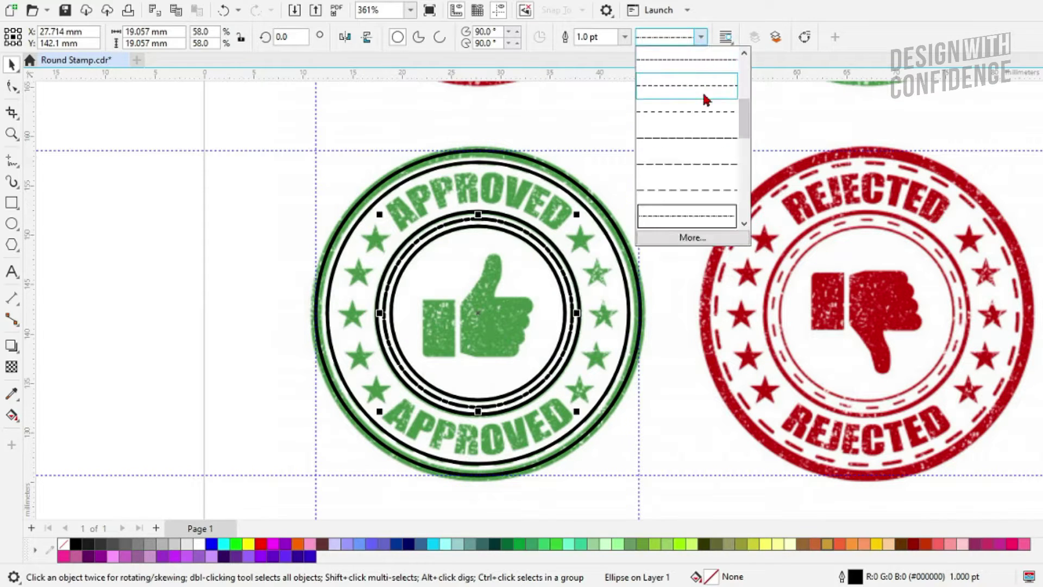
pyautogui.click(703, 93)
pyautogui.moveTo(512, 227); pyautogui.dragTo(574, 218)
pyautogui.hotkey('ctrl', 'z')
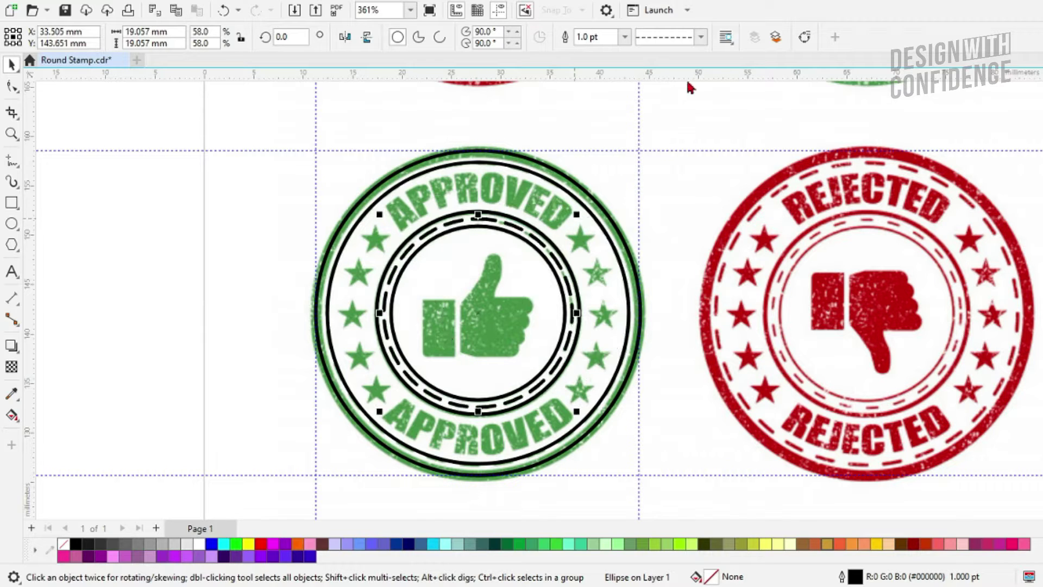
pyautogui.click(701, 37)
pyautogui.click(710, 125)
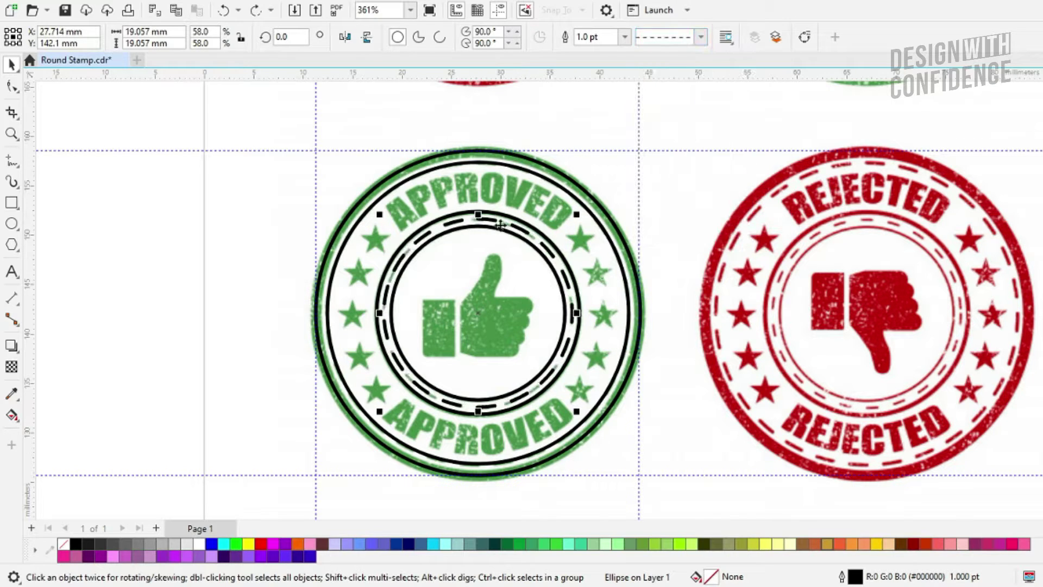
pyautogui.moveTo(498, 223); pyautogui.dragTo(639, 219)
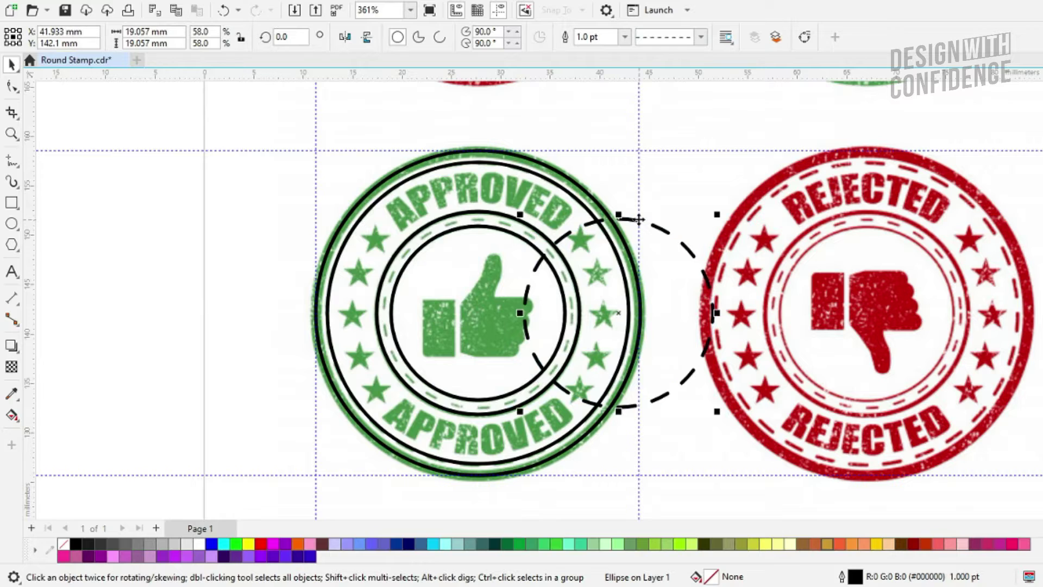
pyautogui.hotkey('ctrl', 'z')
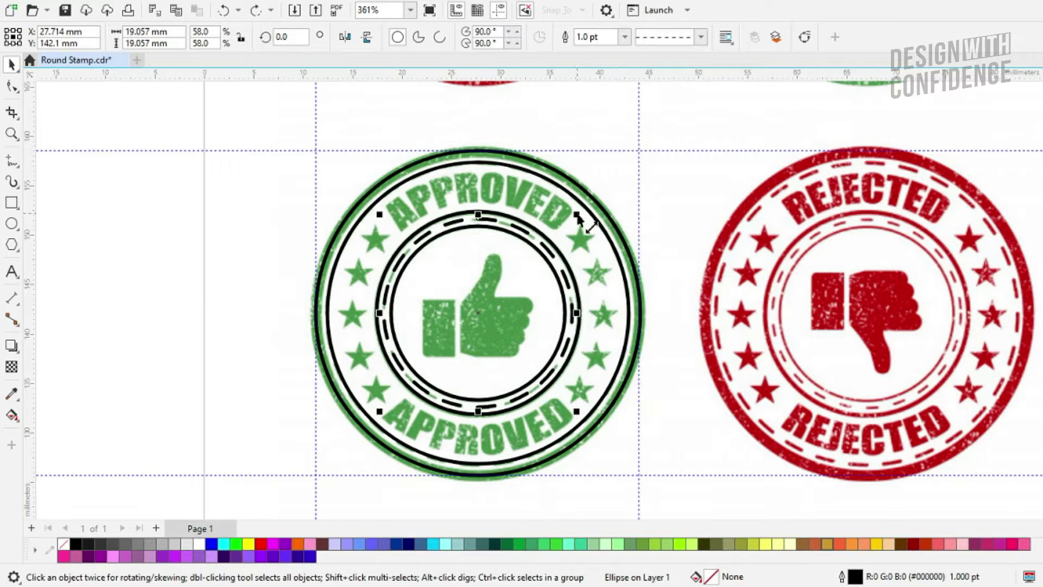
# - Apply the same dashed line style to the 30.5 mm circle and set the 20.5 mm circle's outline to 1.5 pt
pyautogui.click(568, 191)
pyautogui.hotkey('ctrl', 'r')
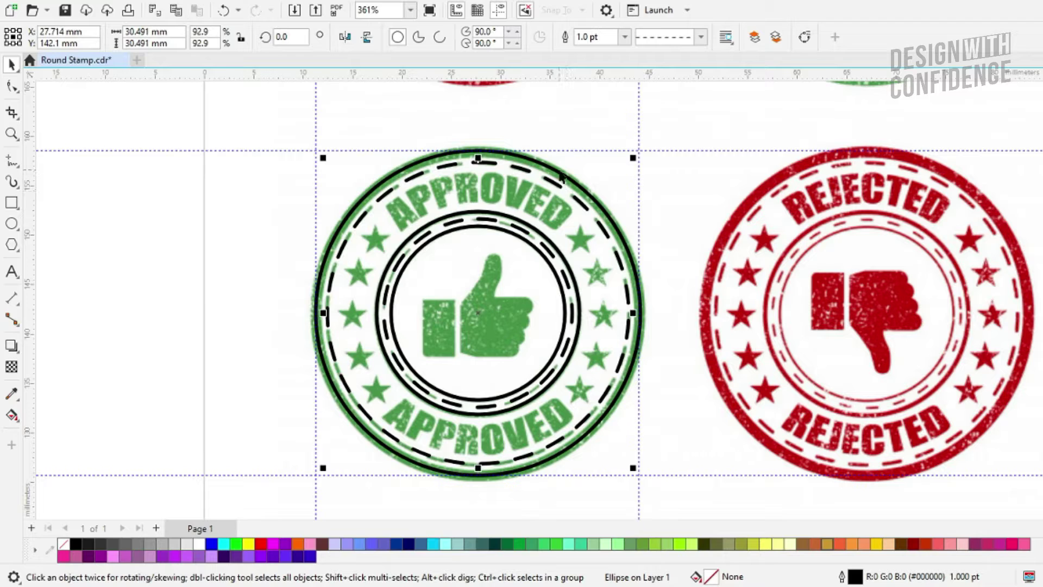
pyautogui.click(485, 217)
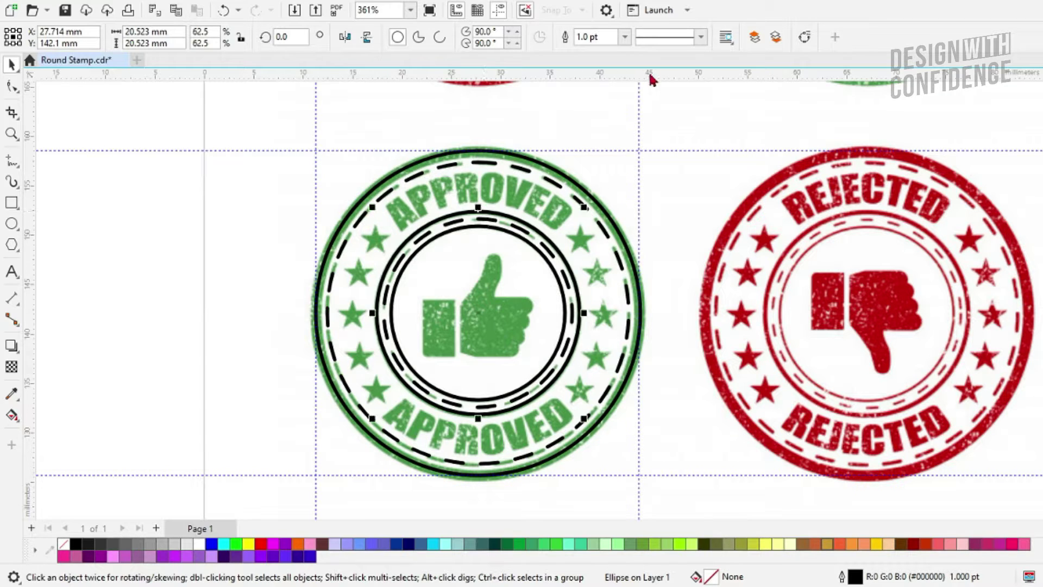
pyautogui.click(625, 36)
pyautogui.click(604, 106)
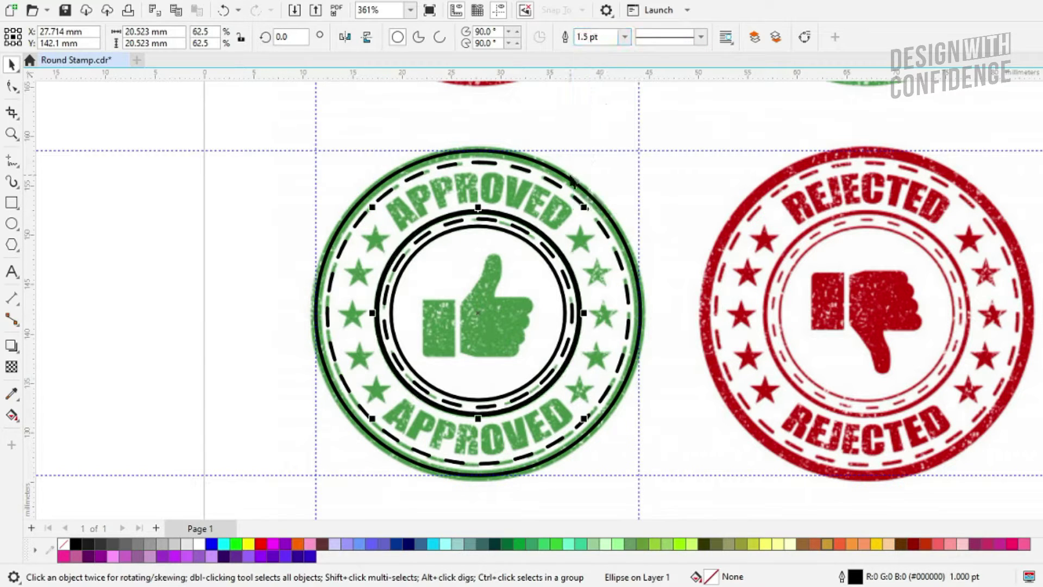
# - Set the outermost circle's outline width to 3.0 pt
pyautogui.click(568, 180)
pyautogui.click(625, 36)
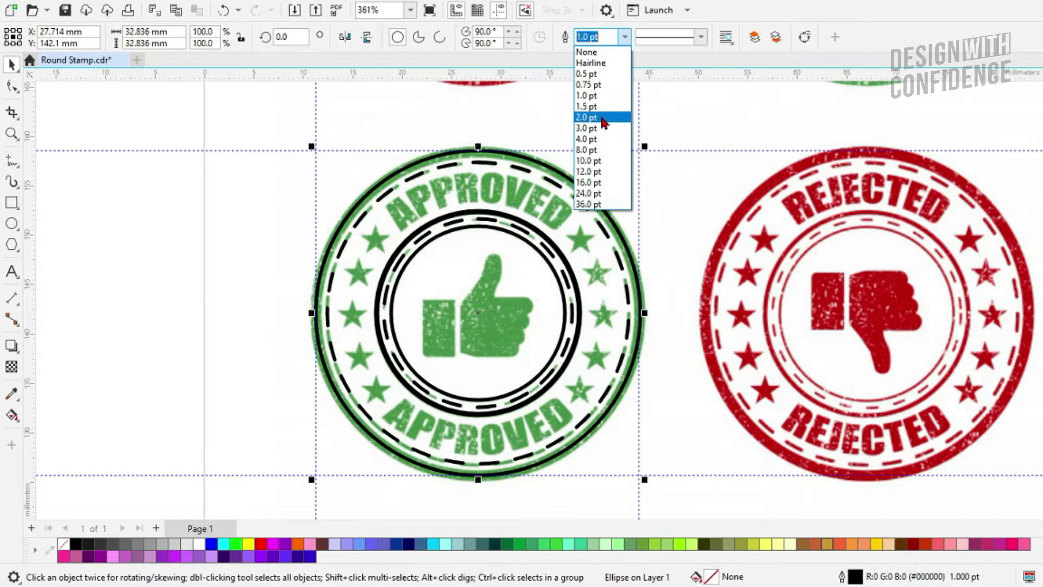
pyautogui.click(603, 122)
pyautogui.click(597, 36)
pyautogui.write('2')
pyautogui.press('Return')
pyautogui.click(625, 37)
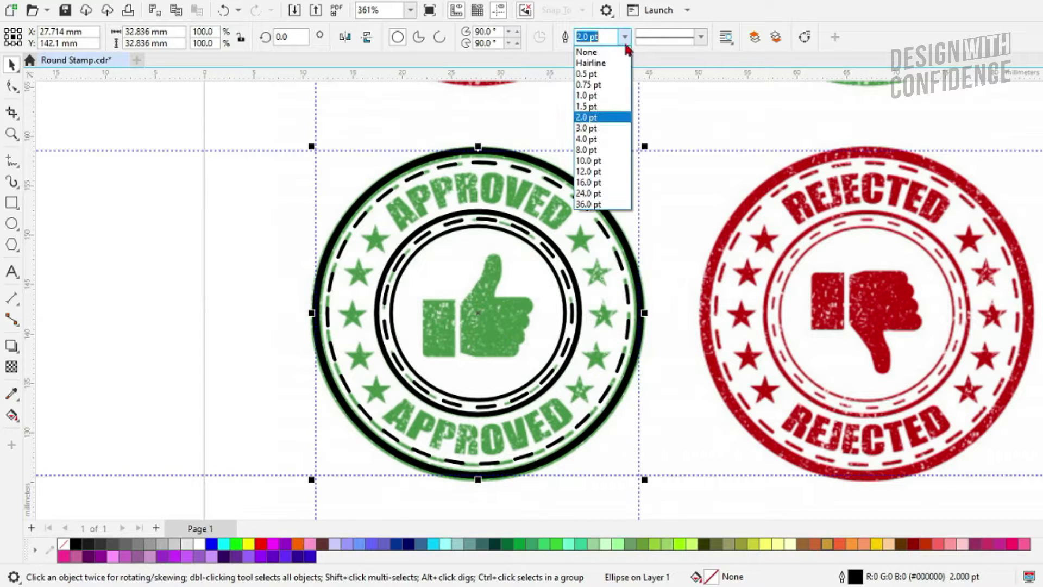
pyautogui.click(593, 130)
pyautogui.click(277, 231)
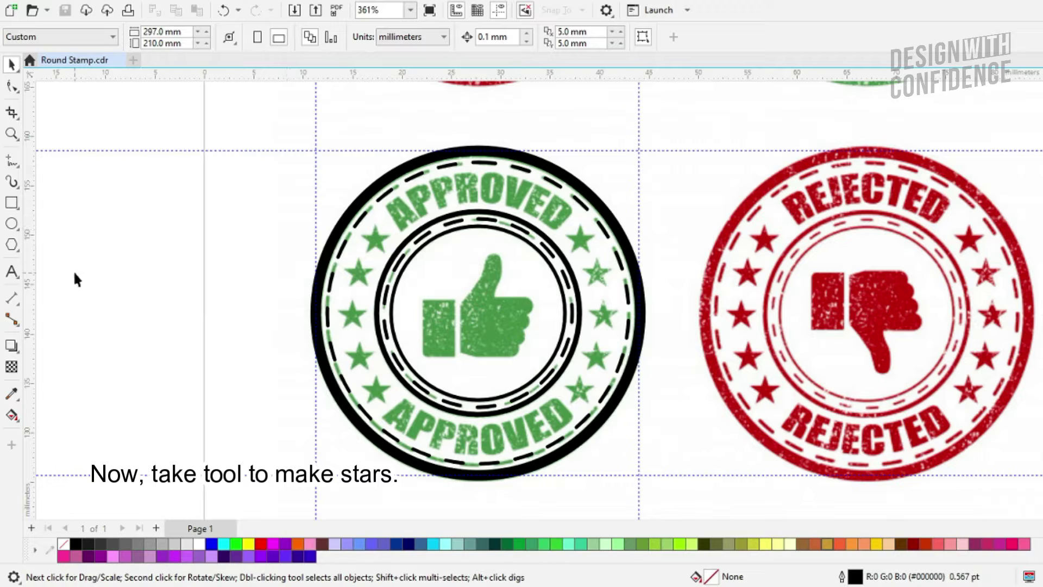
# - Draw an upright five-pointed star about 2.8 mm wide over the uppermost printed star on the left side of the green stamp
pyautogui.click(13, 246)
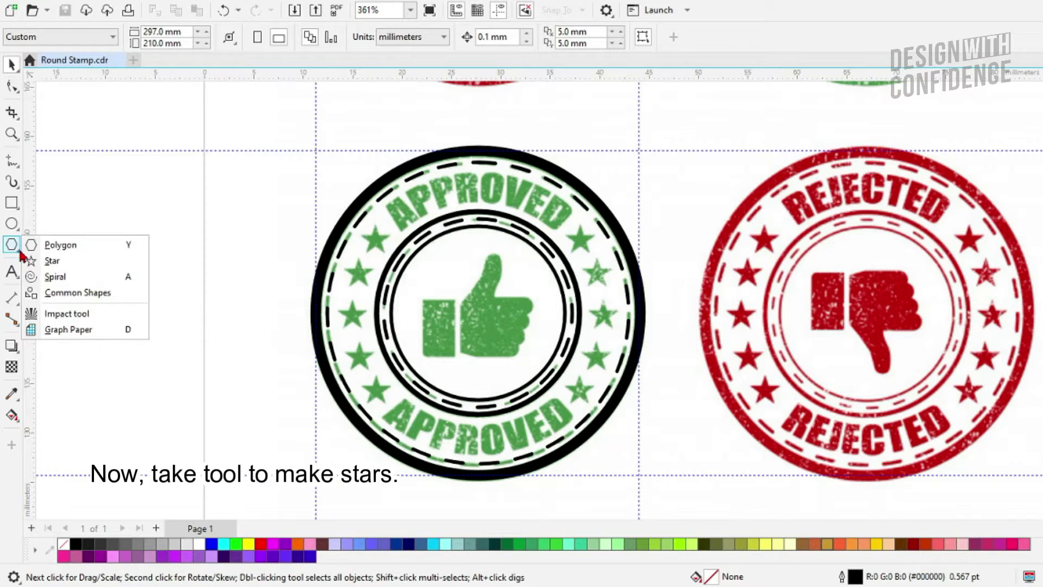
pyautogui.click(79, 261)
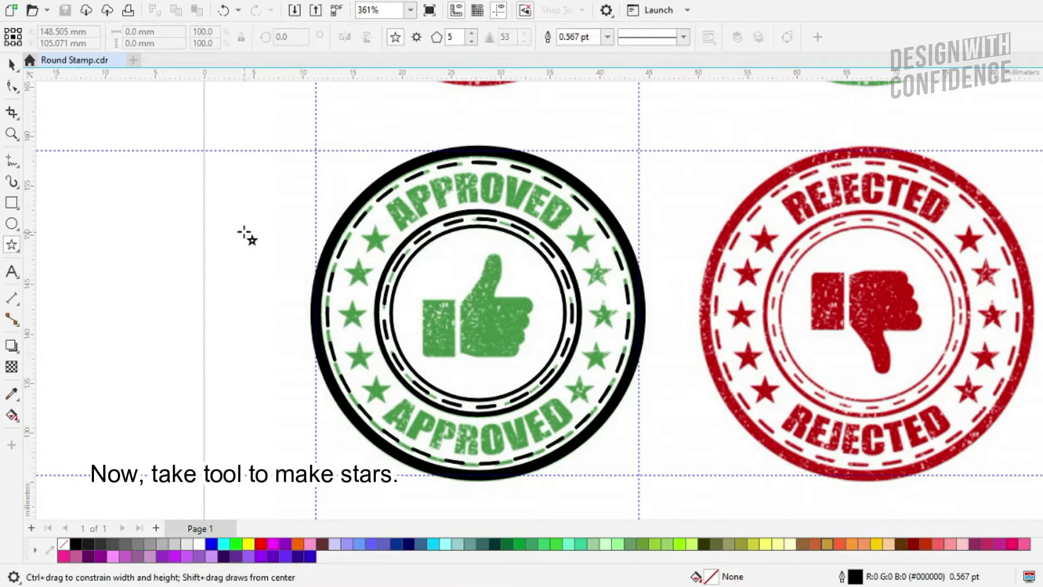
pyautogui.scroll(3, 377, 242)
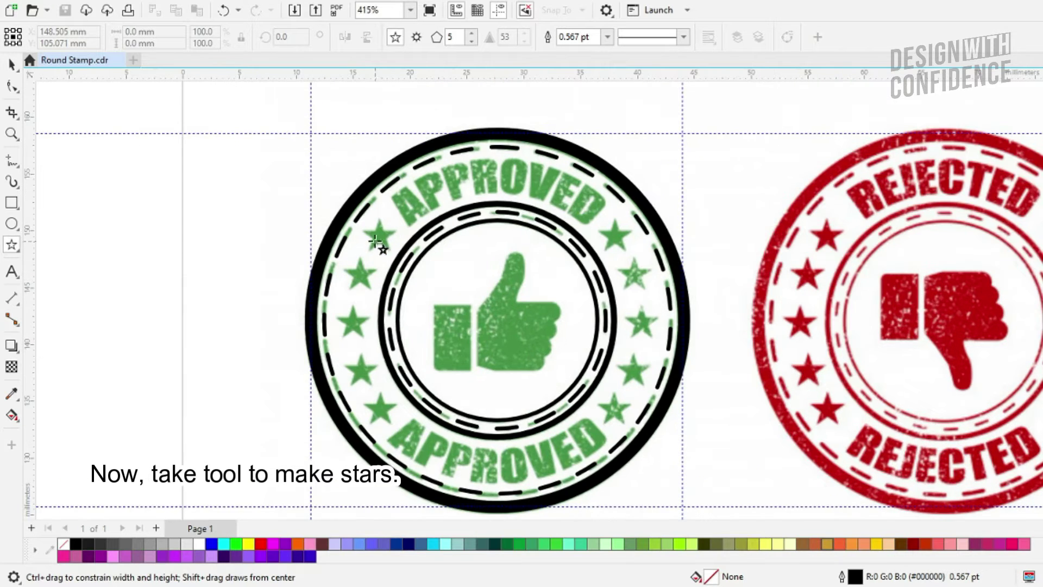
pyautogui.scroll(2, 375, 233)
pyautogui.moveTo(354, 210); pyautogui.dragTo(396, 250)
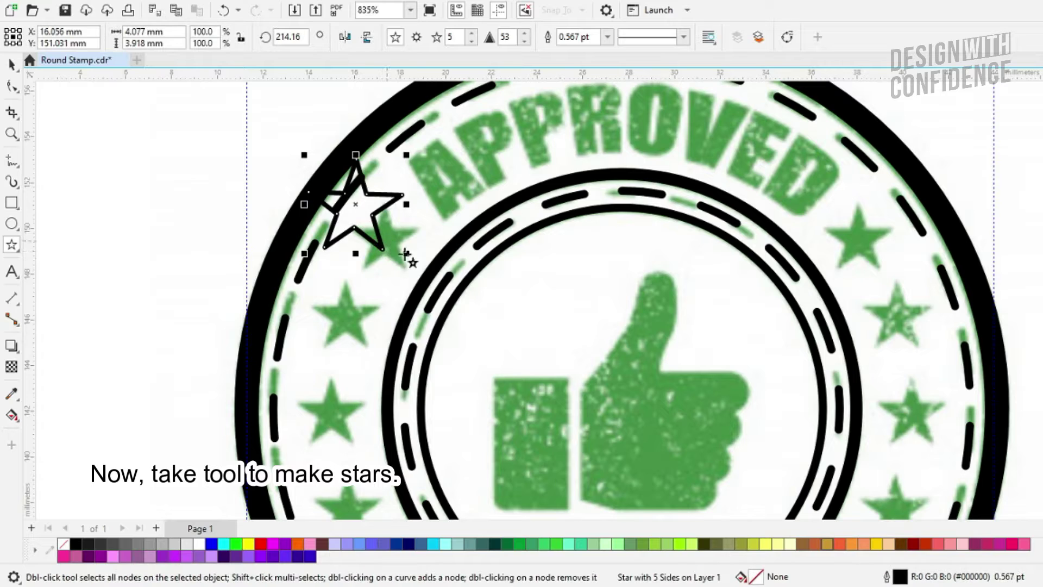
pyautogui.hotkey('ctrl', 'z')
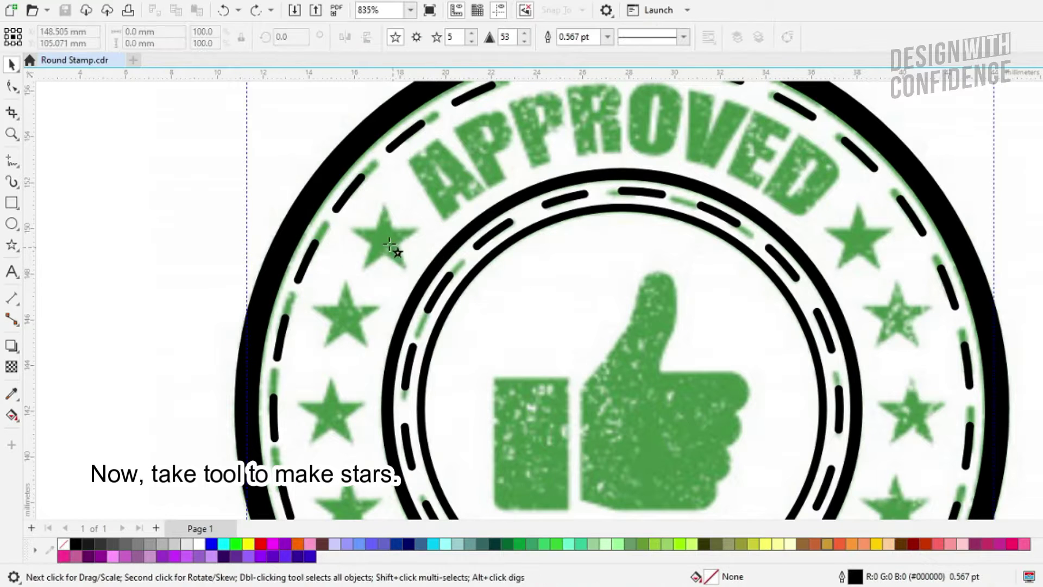
pyautogui.moveTo(383, 238); pyautogui.dragTo(410, 267)
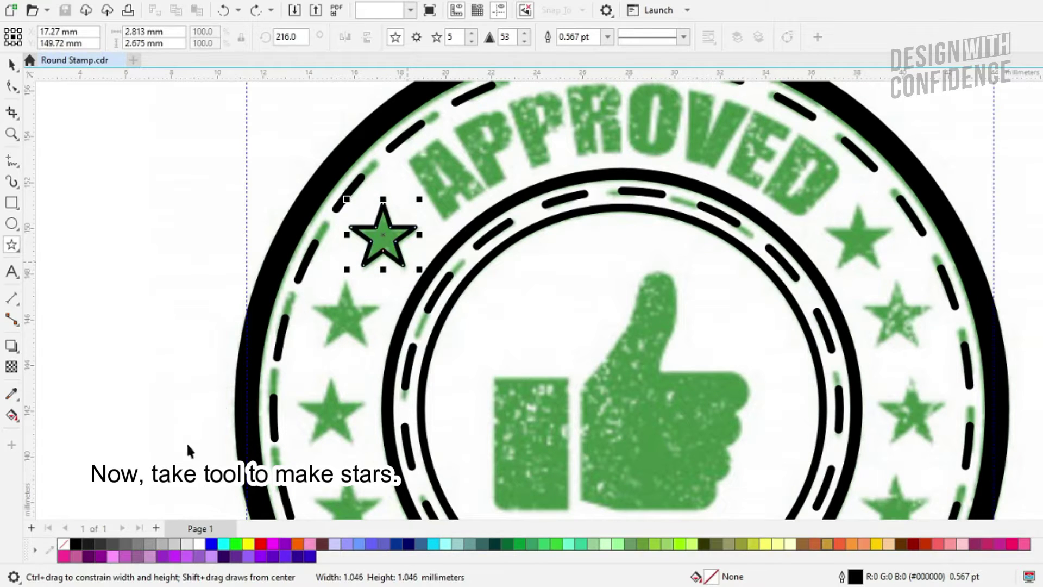
# - Fill the traced star with black, remove its outline and align it with the printed star
pyautogui.press('space')
pyautogui.click(75, 548)
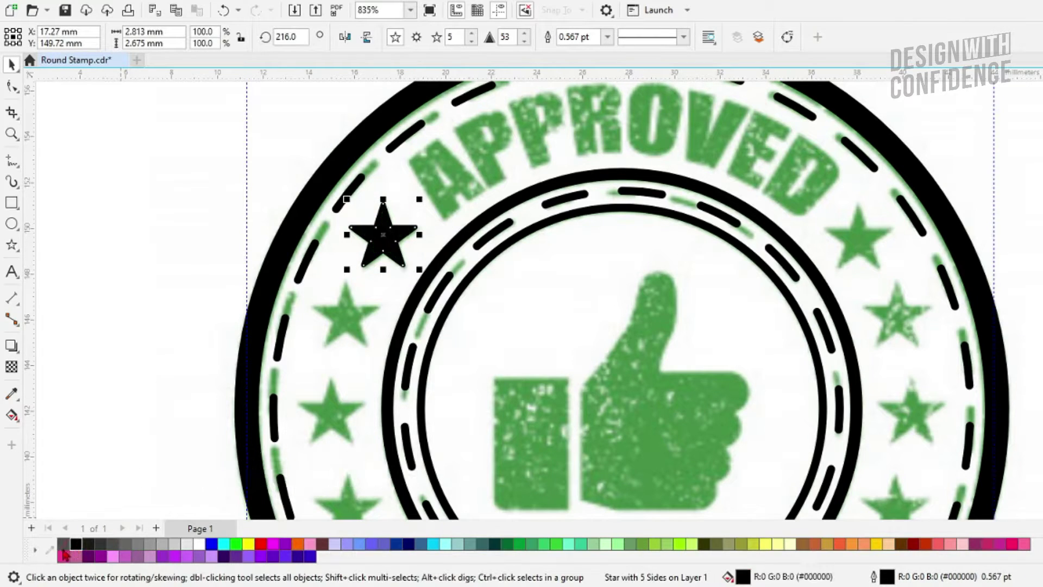
pyautogui.rightClick(63, 545)
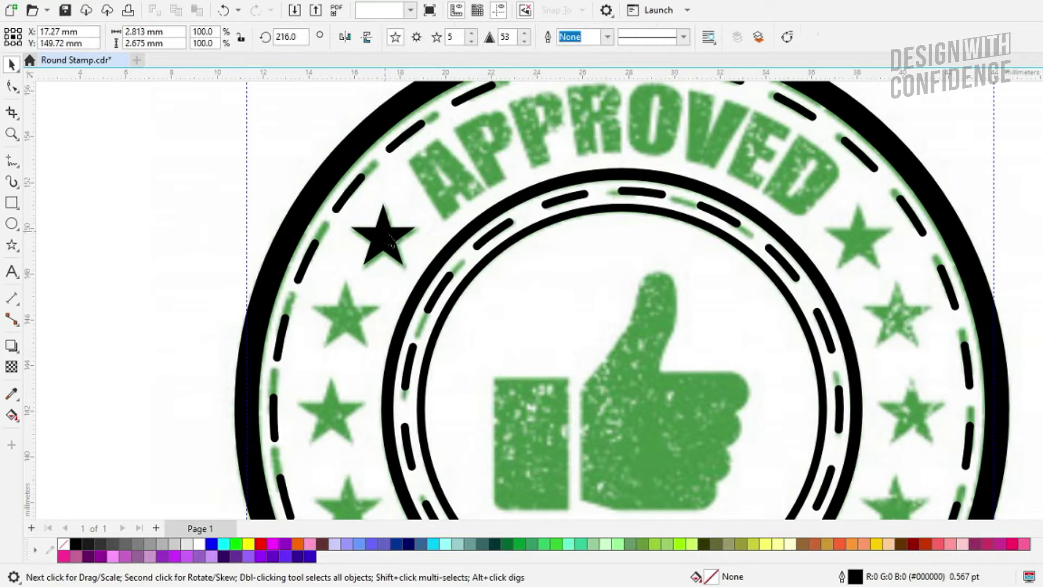
pyautogui.click(210, 243)
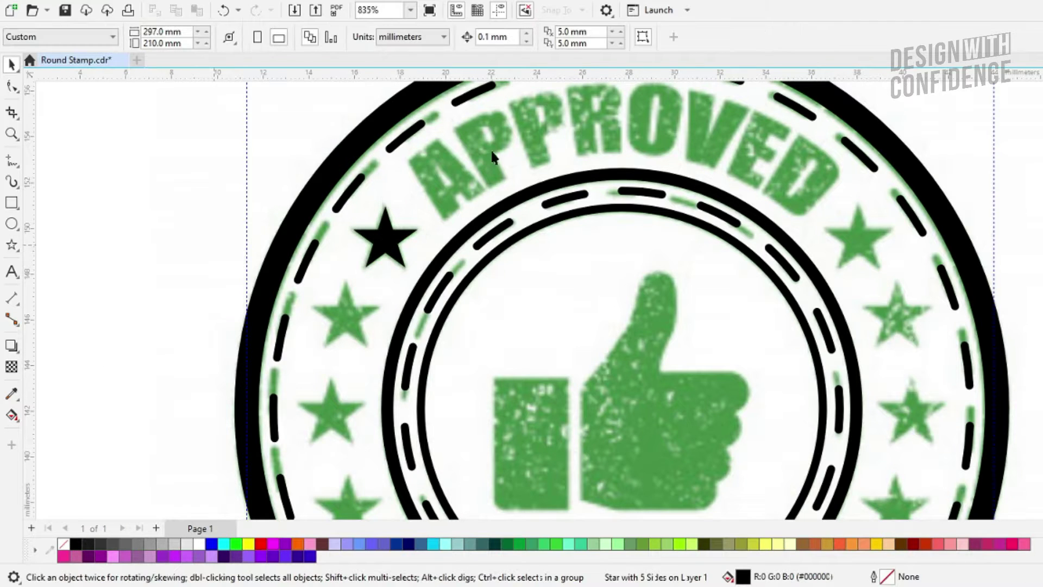
# - Duplicate the black star onto the second, fourth and fifth printed stars of the stamp's left column, and save the drawing
pyautogui.scroll(-3, 461, 212)
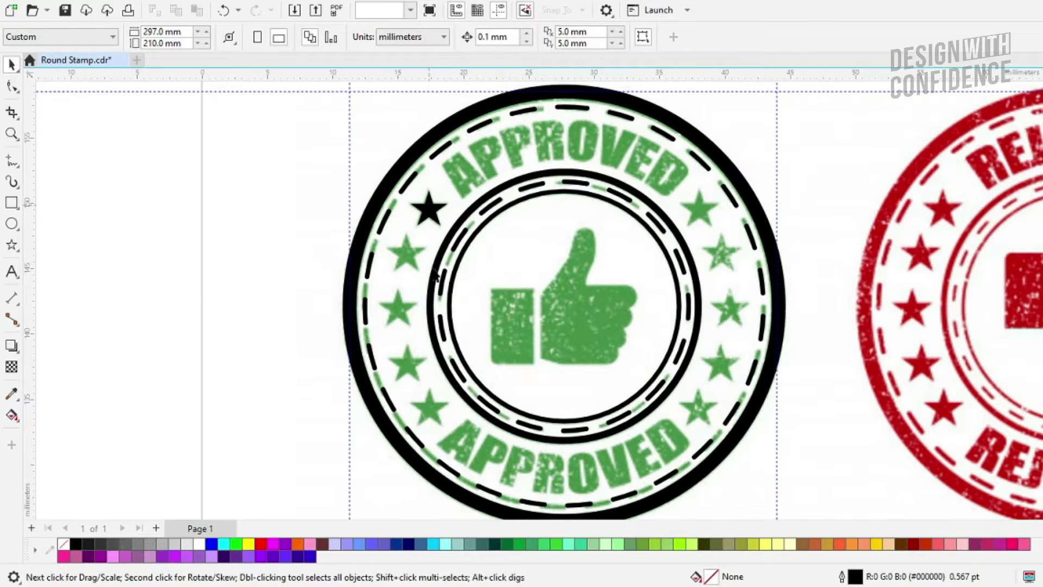
pyautogui.click(436, 413)
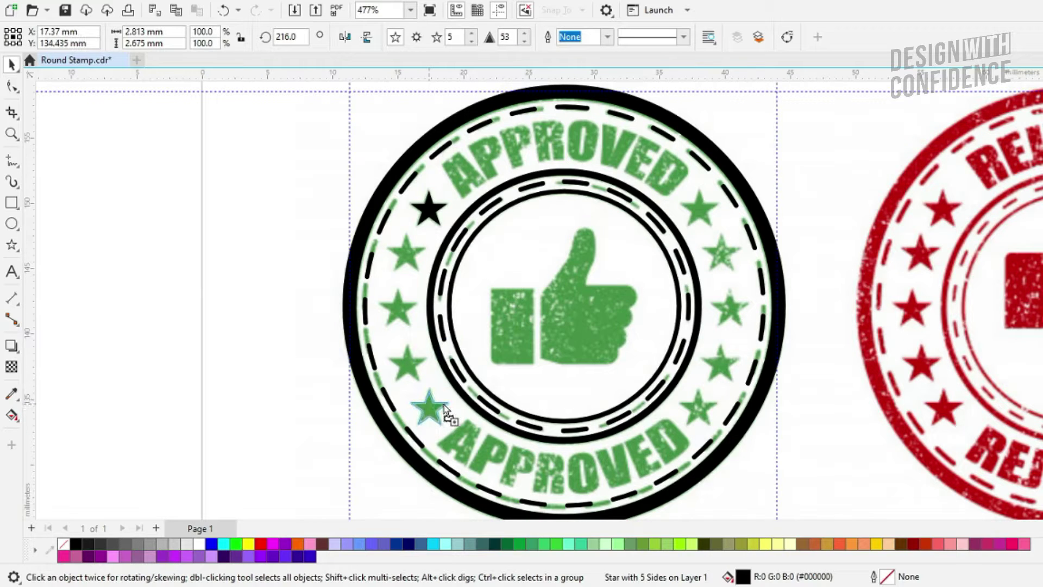
pyautogui.moveTo(441, 410); pyautogui.dragTo(435, 410)
pyautogui.scroll(1, 433, 214)
pyautogui.moveTo(429, 437); pyautogui.dragTo(406, 385)
pyautogui.rightClick(403, 261)
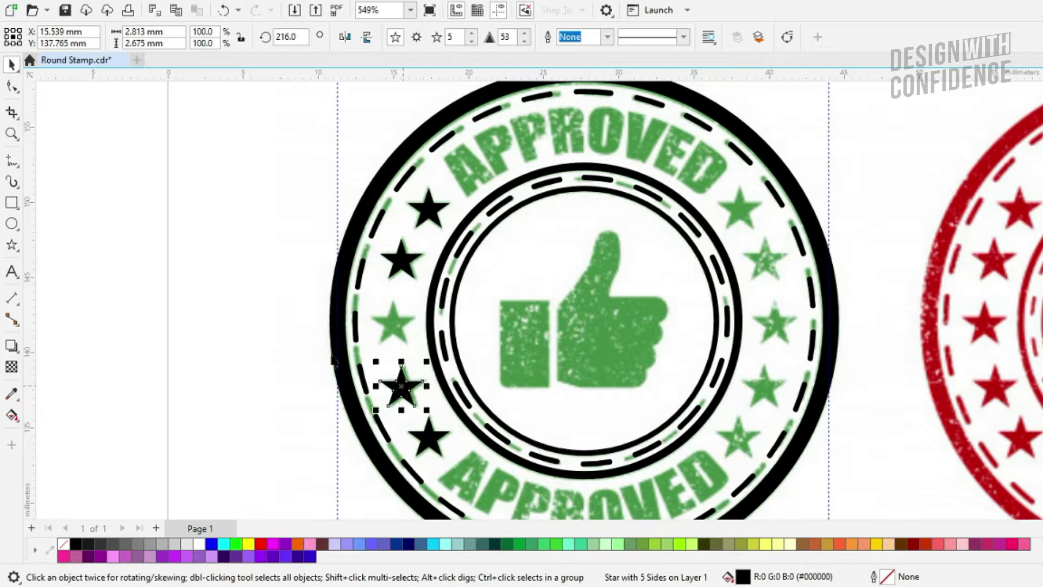
pyautogui.click(237, 322)
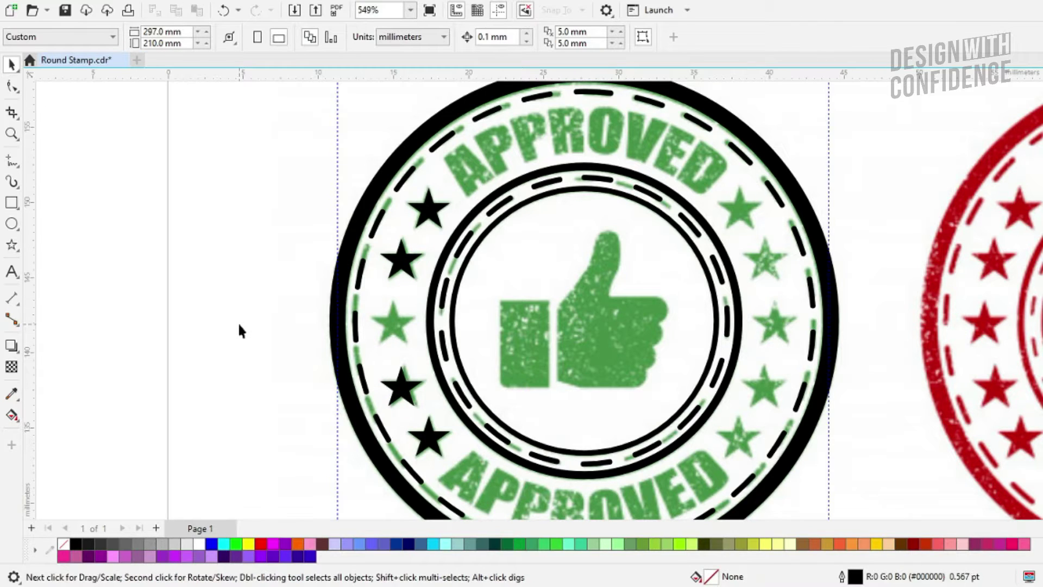
pyautogui.hotkey('ctrl', 's')
# - Place another copy of the black star over the middle printed star of the left column
pyautogui.scroll(-2, 251, 265)
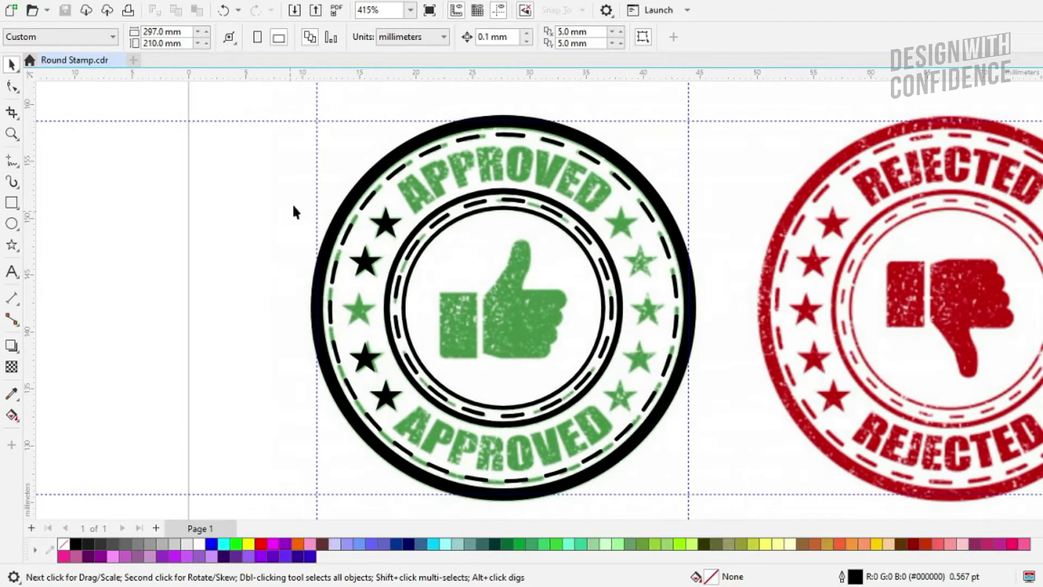
pyautogui.press('z')
pyautogui.moveTo(302, 115); pyautogui.dragTo(547, 480)
pyautogui.press('F4')
pyautogui.scroll(4, 401, 269)
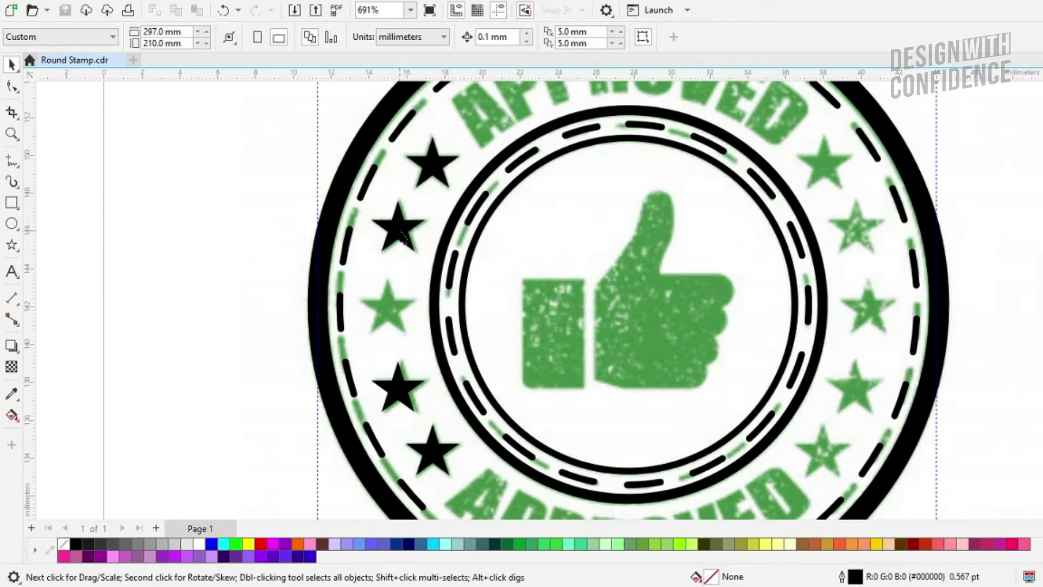
pyautogui.click(399, 310)
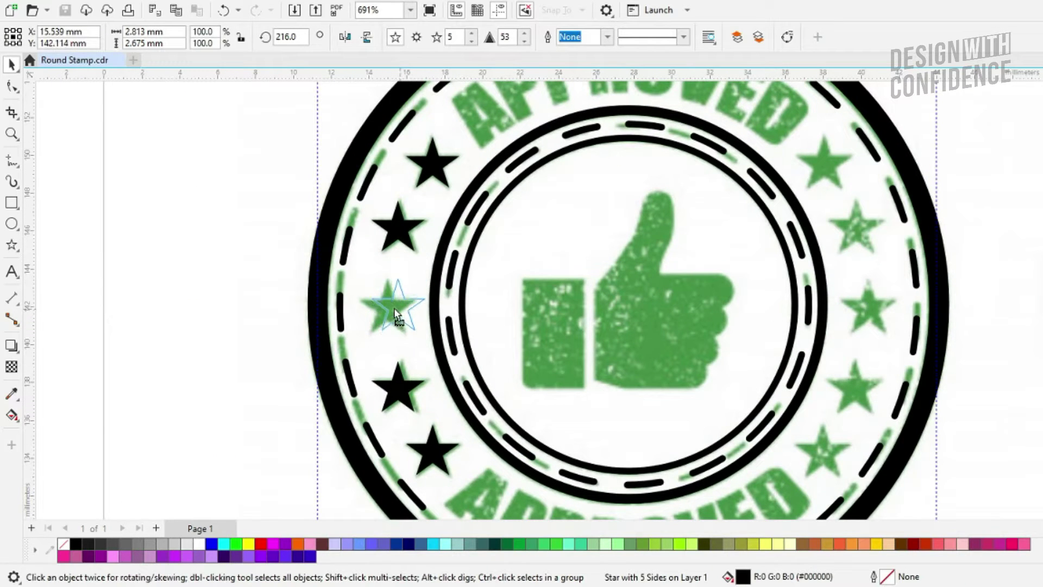
pyautogui.hotkey('shift', 'pageup')
pyautogui.moveTo(387, 306); pyautogui.dragTo(385, 307)
# - Group the five black stars of the stamp's left column
pyautogui.scroll(-1, 384, 255)
pyautogui.moveTo(352, 162); pyautogui.dragTo(501, 514)
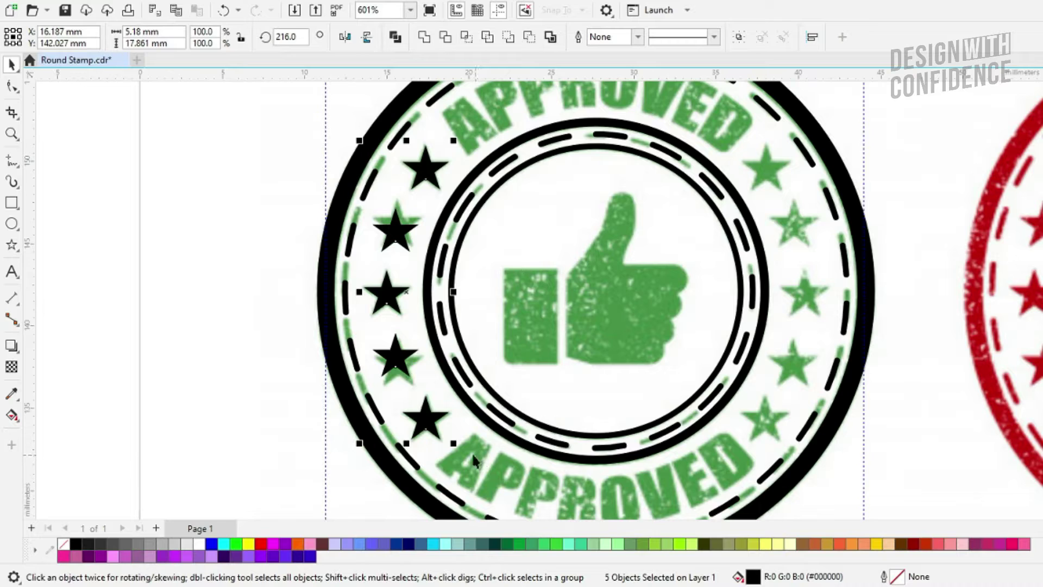
pyautogui.hotkey('ctrl', 'z')
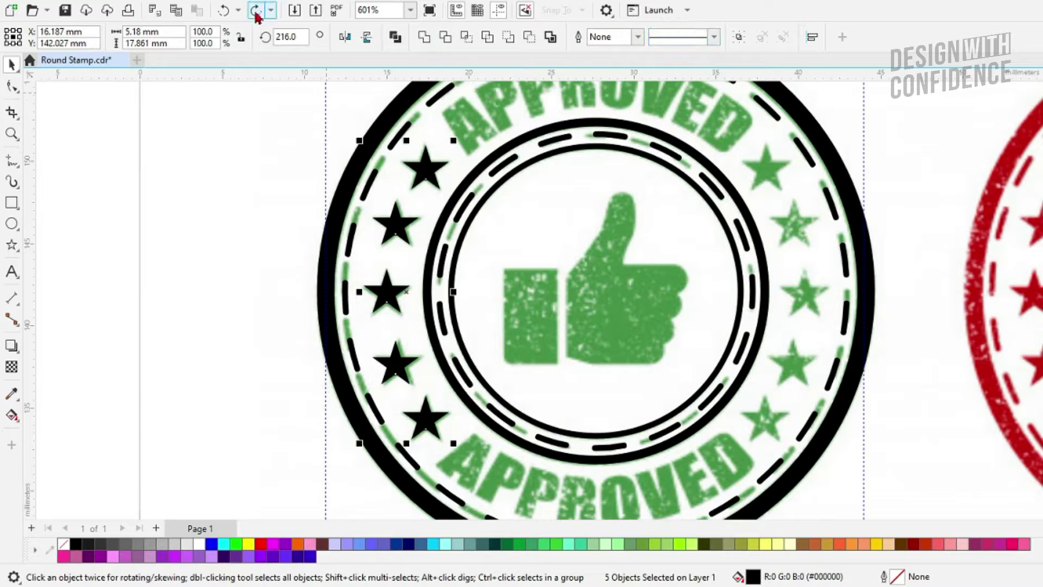
pyautogui.click(181, 2)
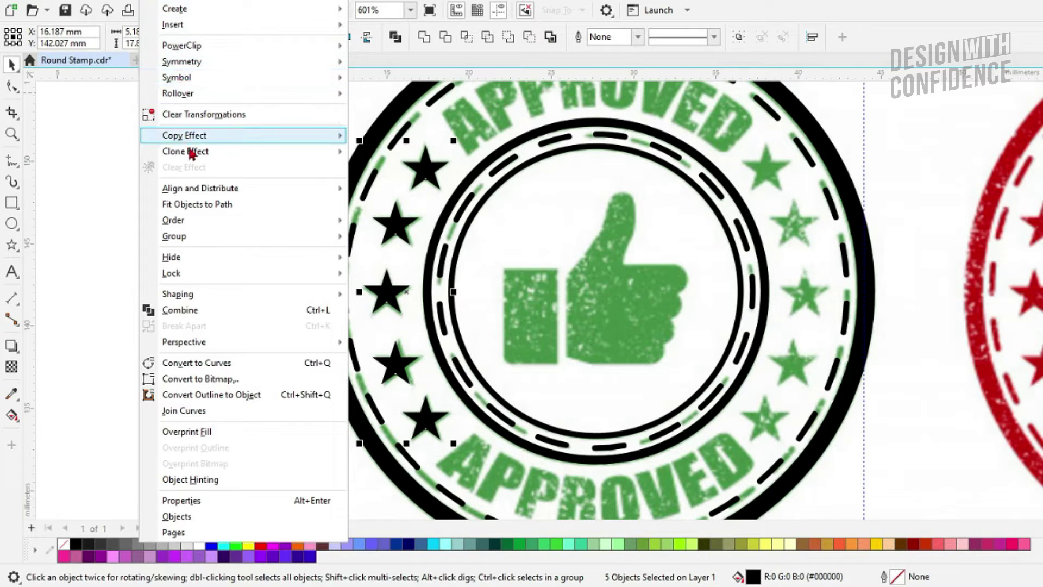
pyautogui.moveTo(202, 239)
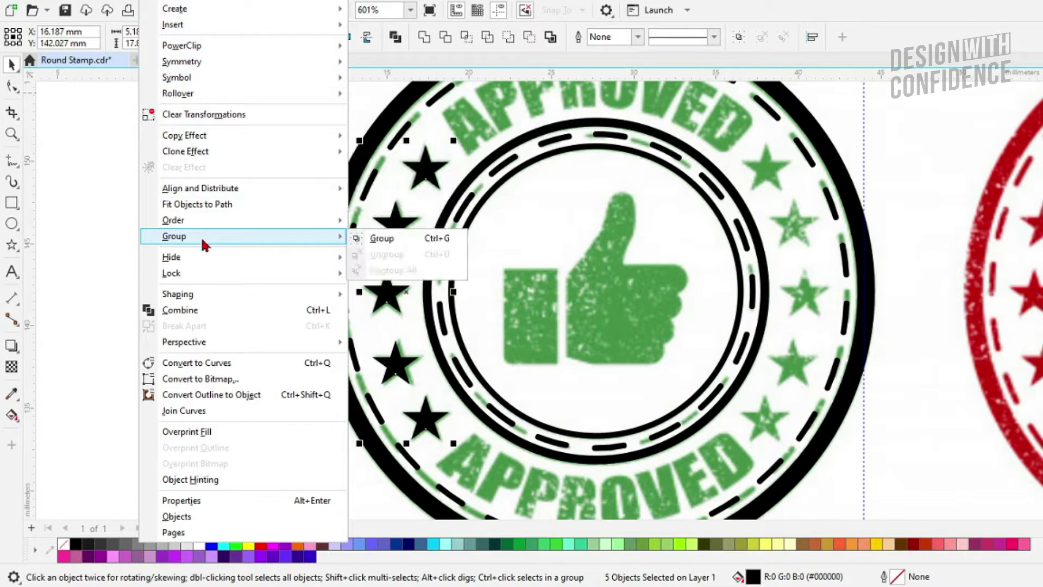
pyautogui.click(375, 239)
pyautogui.click(500, 220)
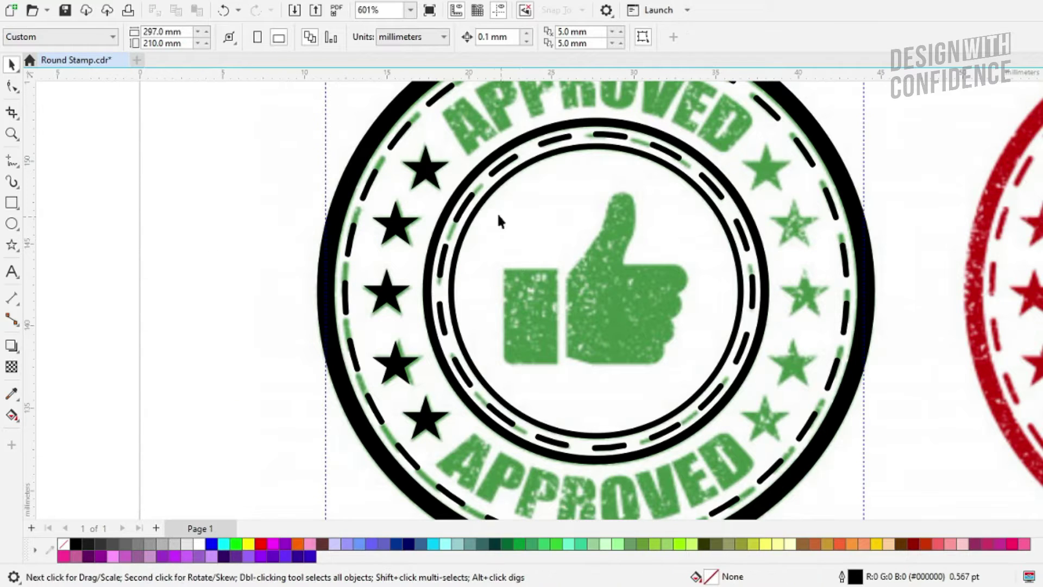
# - Select all five solid and dashed circles of the stamp and set their outlines to scale with the object
pyautogui.click(501, 182)
pyautogui.keyDown('shift'); pyautogui.click(497, 173); pyautogui.keyUp('shift')
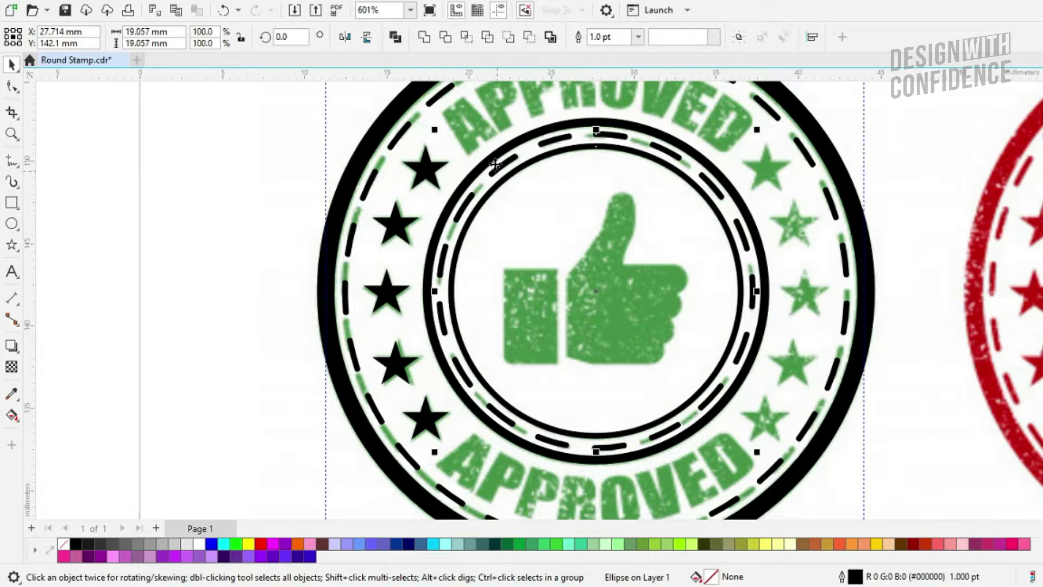
pyautogui.keyDown('shift'); pyautogui.click(492, 157); pyautogui.keyUp('shift')
pyautogui.keyDown('shift'); pyautogui.click(402, 140); pyautogui.keyUp('shift')
pyautogui.keyDown('shift'); pyautogui.click(382, 117); pyautogui.keyUp('shift')
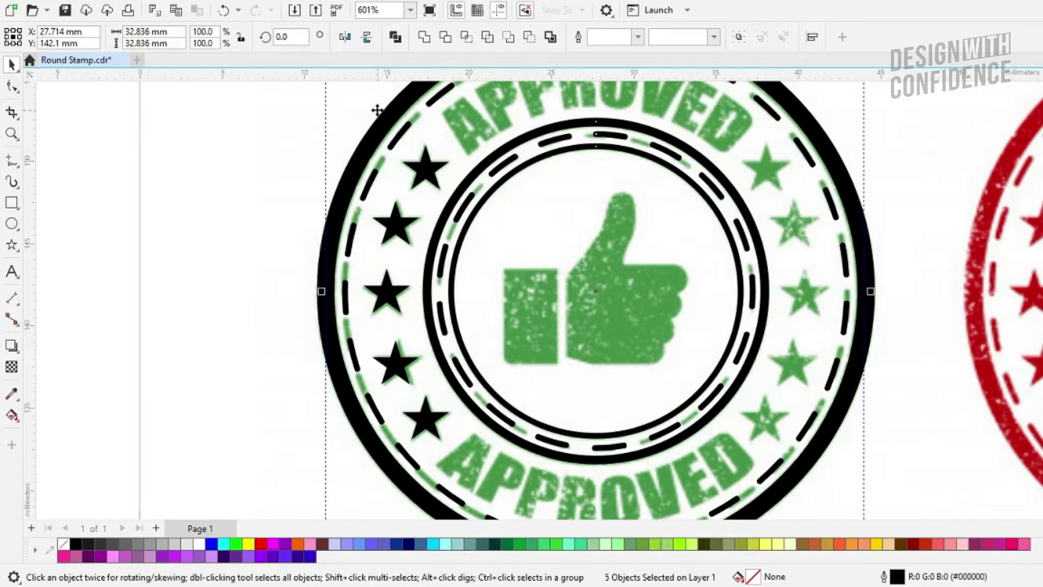
pyautogui.press('F12')
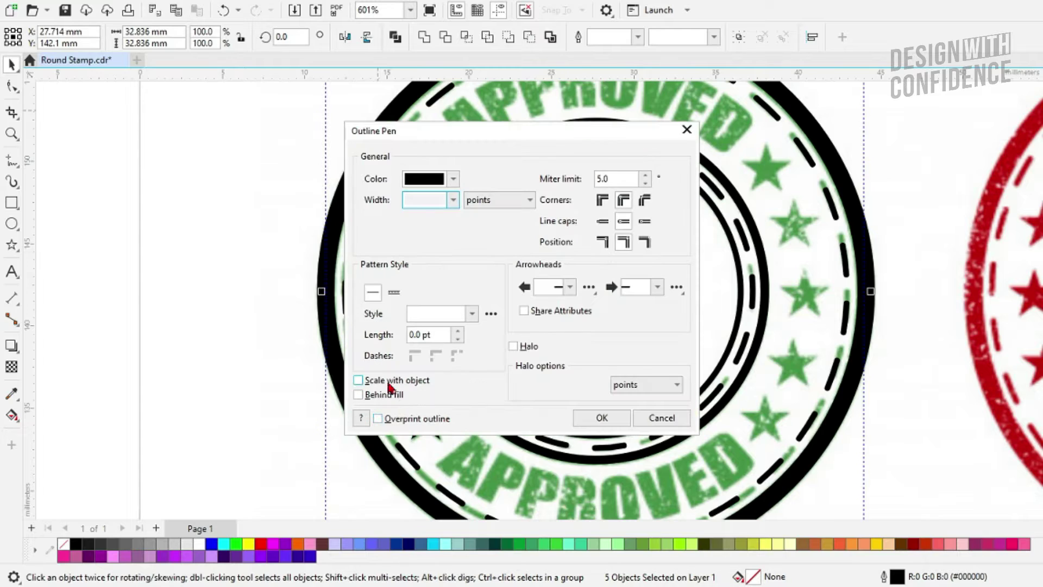
pyautogui.click(390, 386)
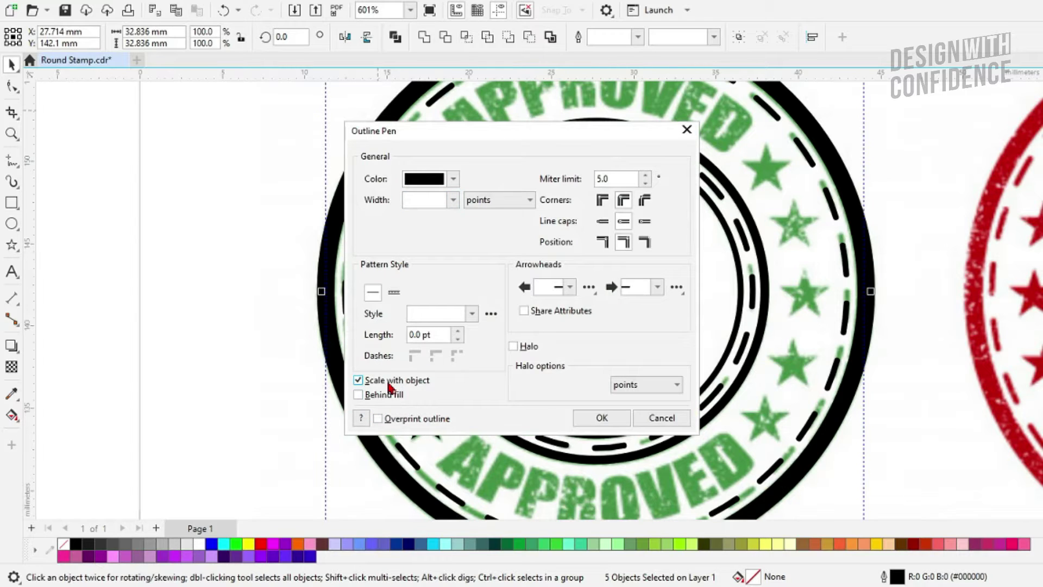
pyautogui.click(591, 420)
pyautogui.click(194, 278)
# - Add the text APPROVED in 24 pt Arial and place it in the empty area to the left of the green stamp
pyautogui.scroll(-1, 300, 296)
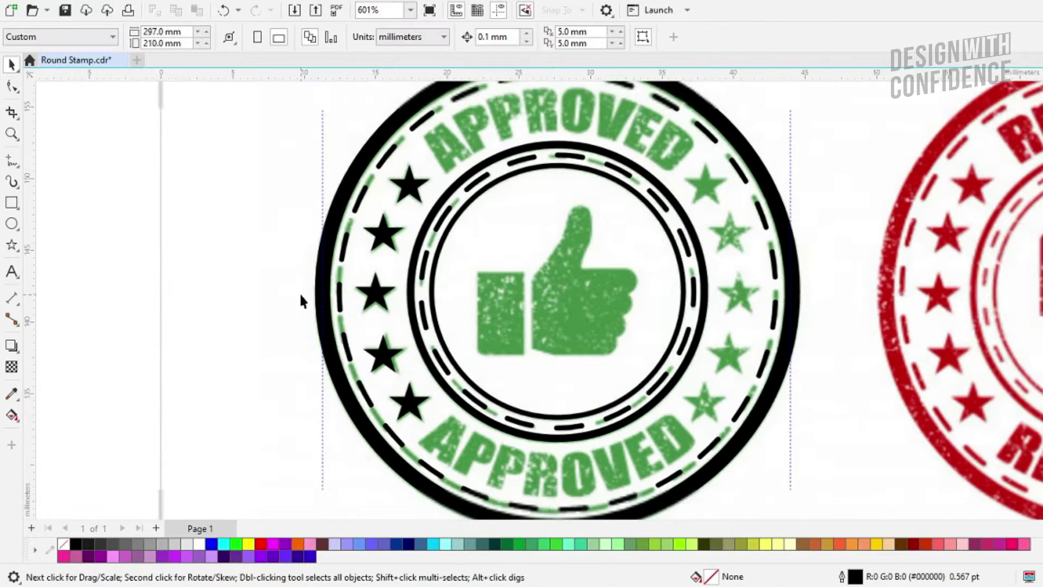
pyautogui.scroll(-3, 301, 295)
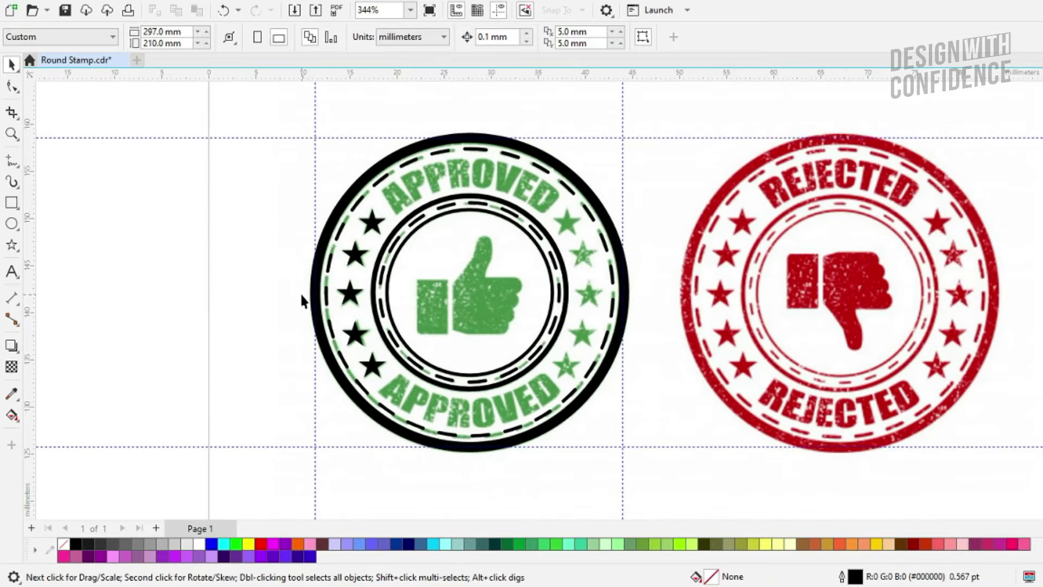
pyautogui.scroll(-2, 303, 299)
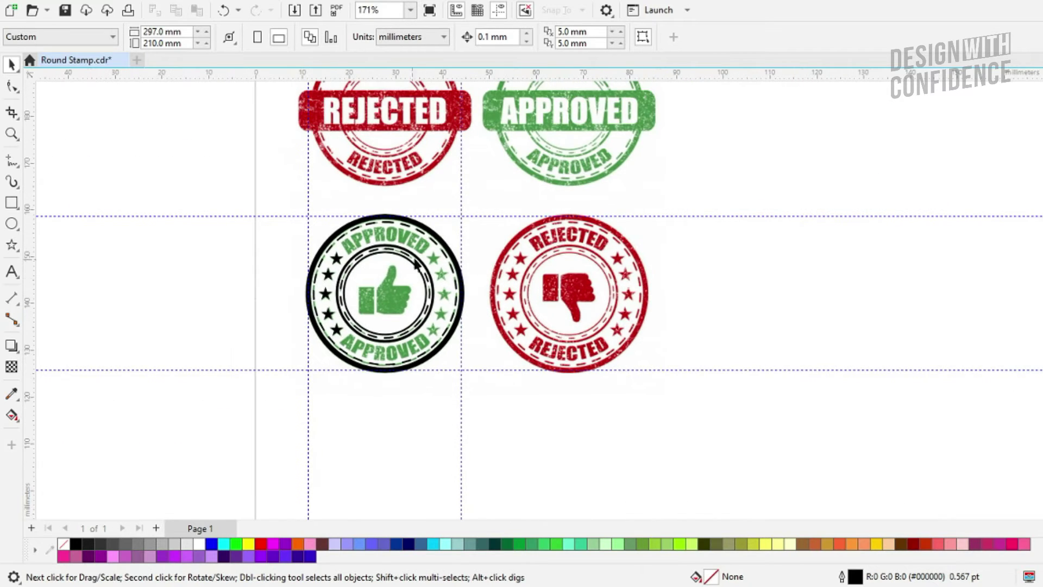
pyautogui.moveTo(424, 277); pyautogui.dragTo(647, 421)
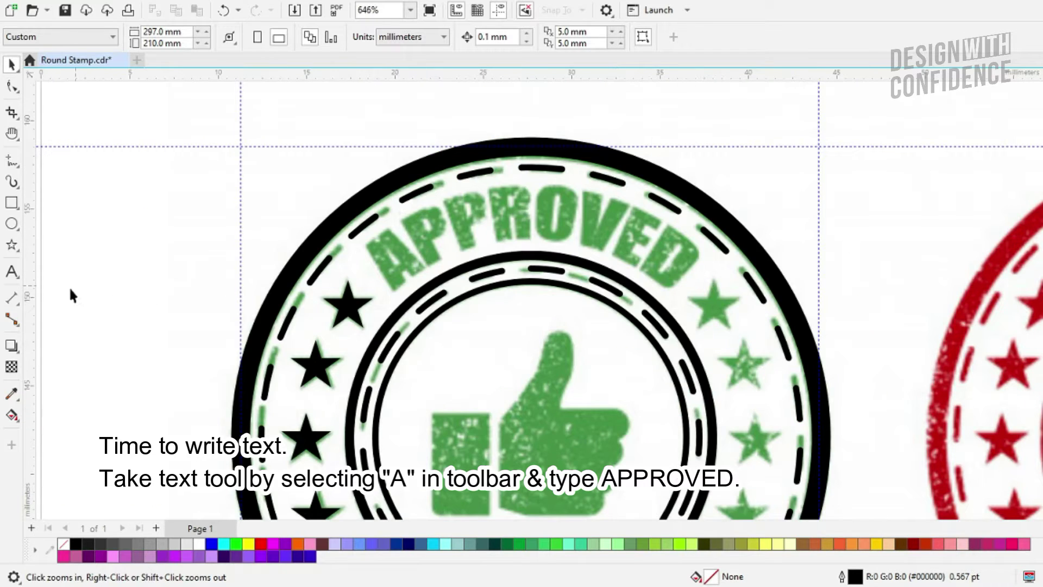
pyautogui.click(448, 278)
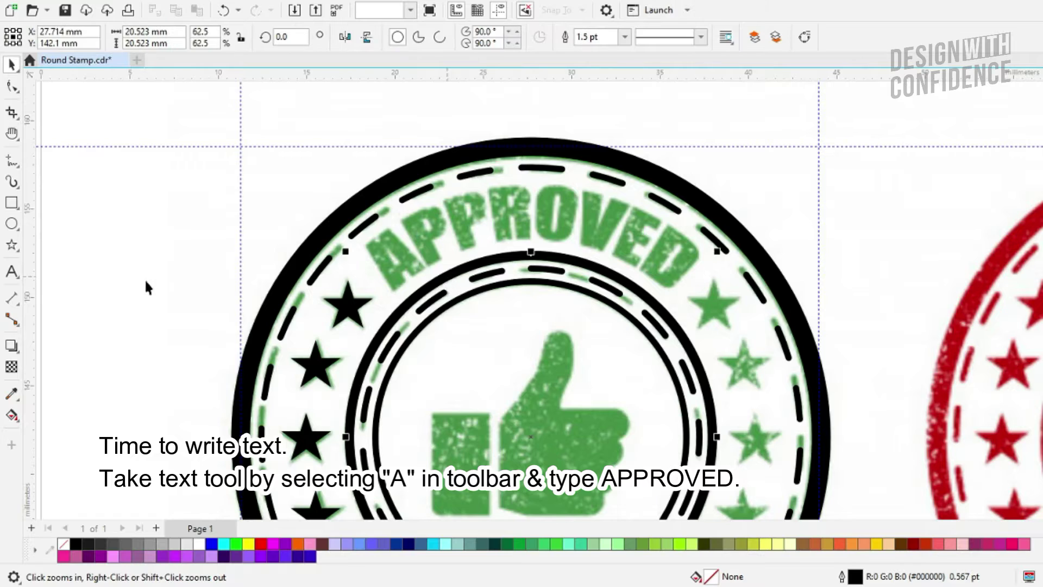
pyautogui.click(90, 281)
pyautogui.press('F8')
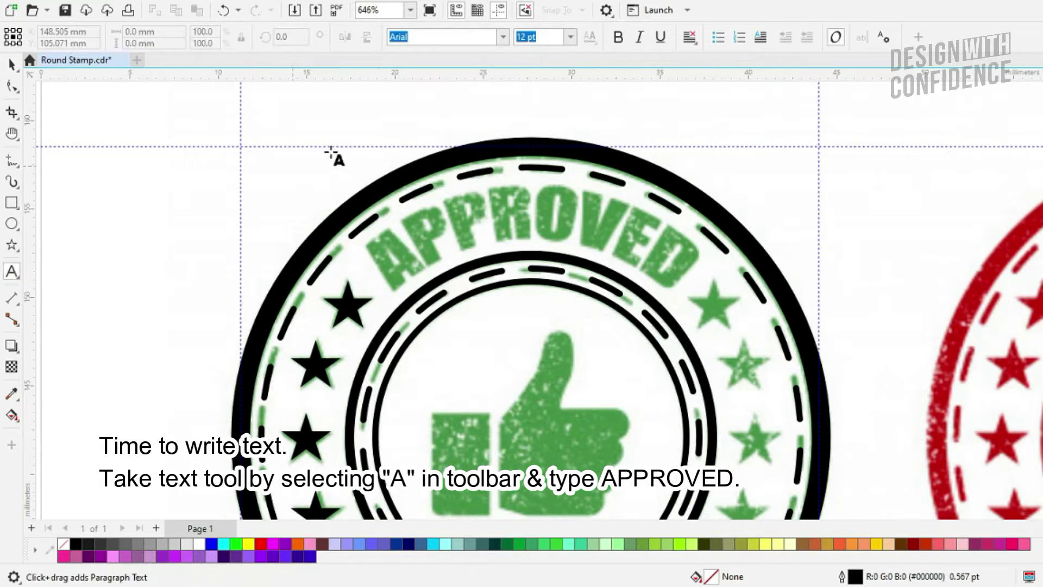
pyautogui.click(373, 115)
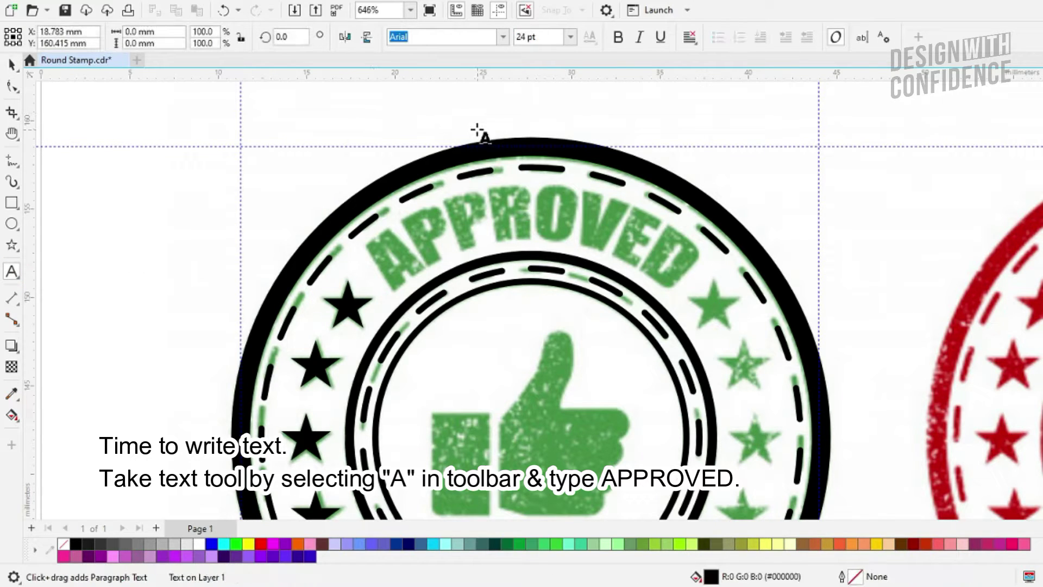
pyautogui.write('APPROVED')
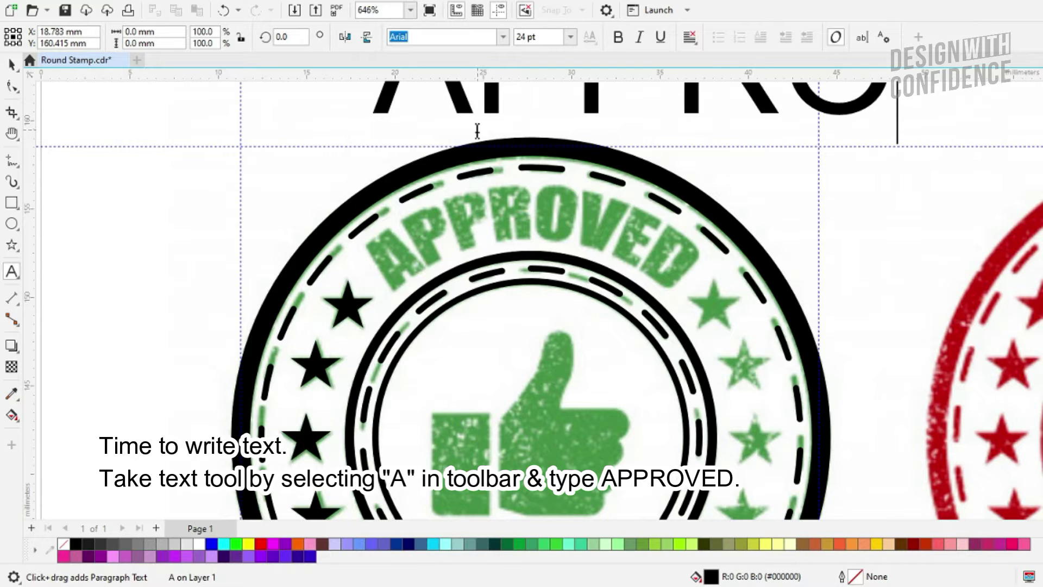
pyautogui.hotkey('ctrl', 'space')
pyautogui.scroll(-4, 624, 201)
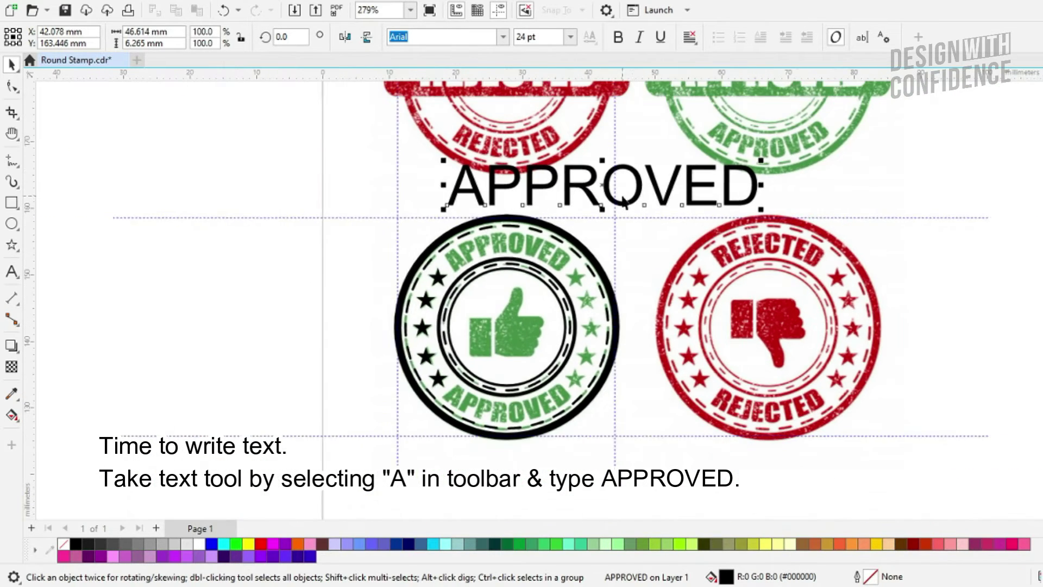
pyautogui.moveTo(624, 203); pyautogui.dragTo(273, 276)
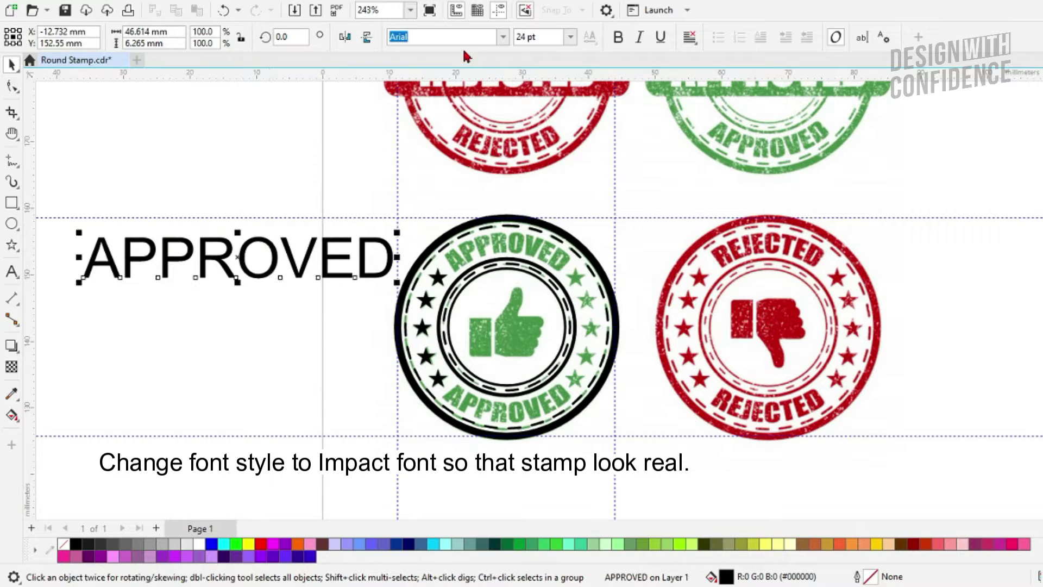
# - Change the APPROVED text's font to Impact and widen its letter spacing until the word is about 37 mm wide
pyautogui.click(503, 38)
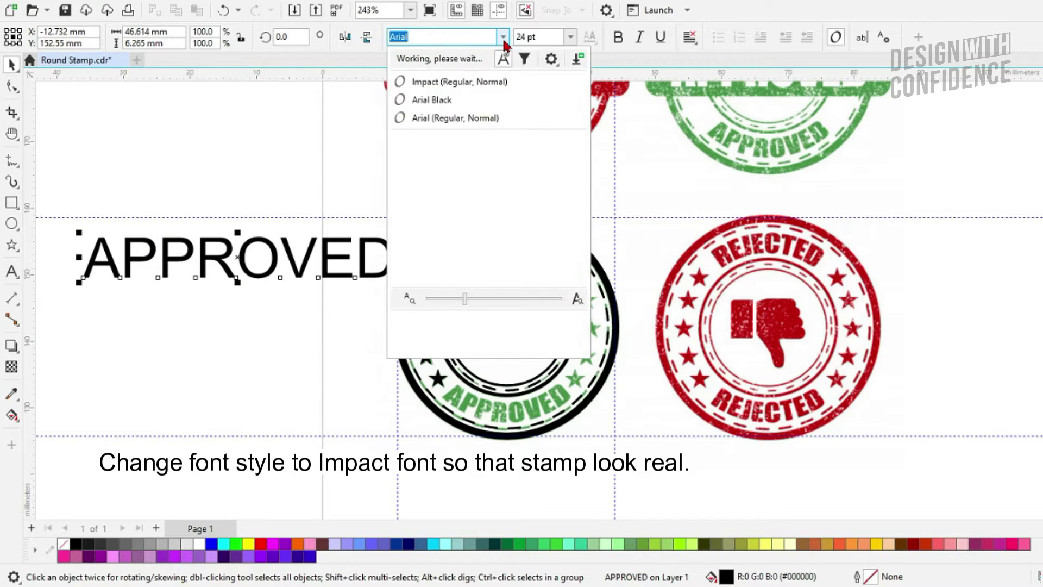
pyautogui.click(475, 79)
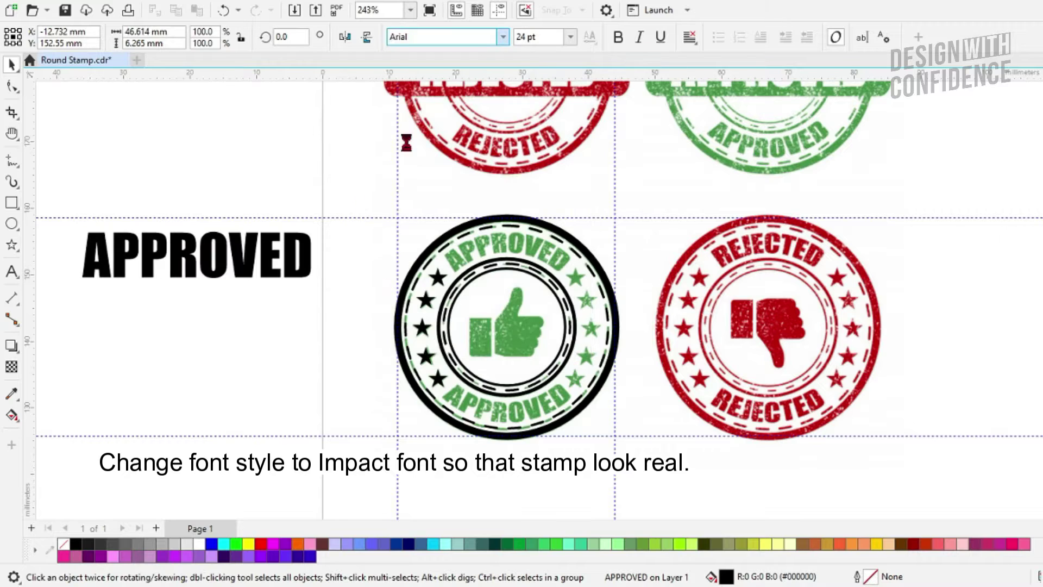
pyautogui.press('F10')
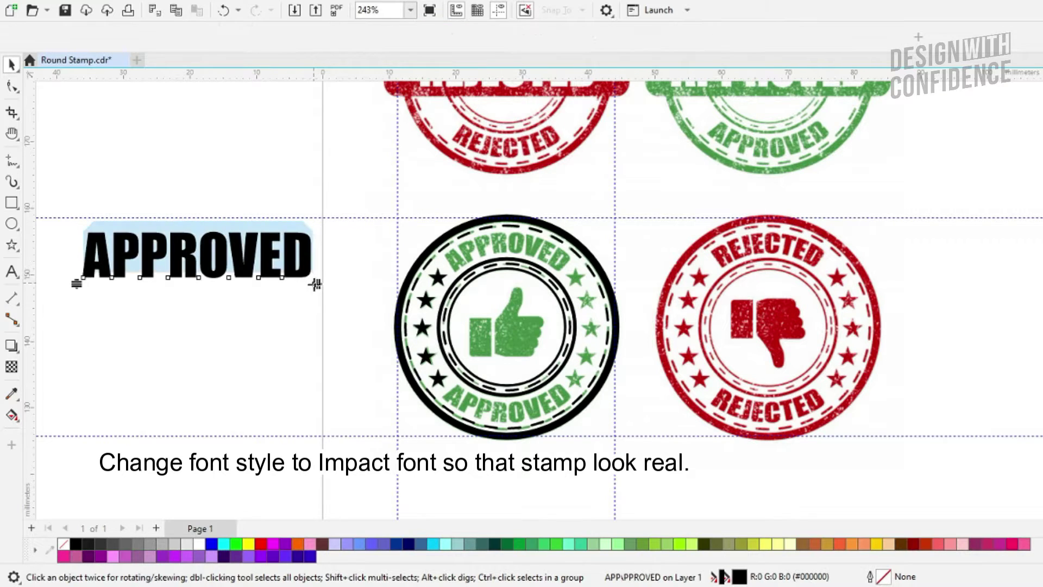
pyautogui.moveTo(315, 283); pyautogui.dragTo(325, 283)
pyautogui.press('space')
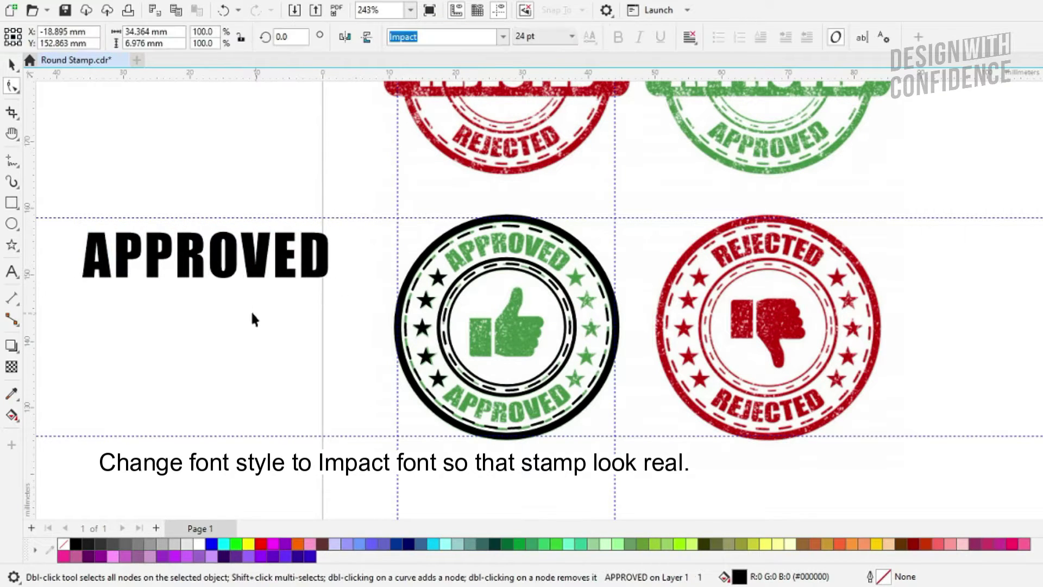
# - Move the APPROVED text slightly within the empty area and scale it down proportionally to about 24 mm wide
pyautogui.moveTo(223, 274); pyautogui.dragTo(237, 288)
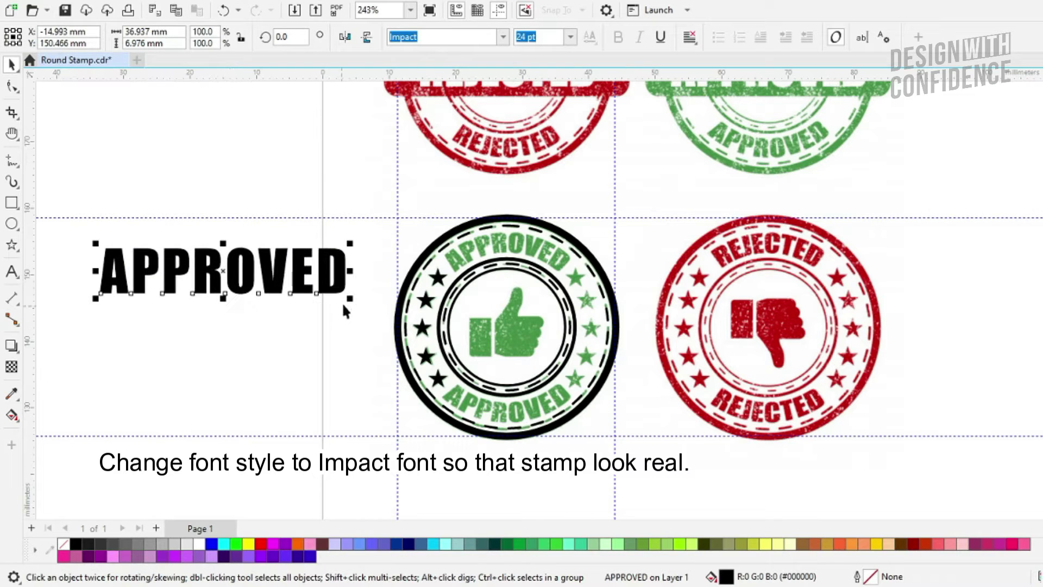
pyautogui.moveTo(349, 299); pyautogui.dragTo(309, 288)
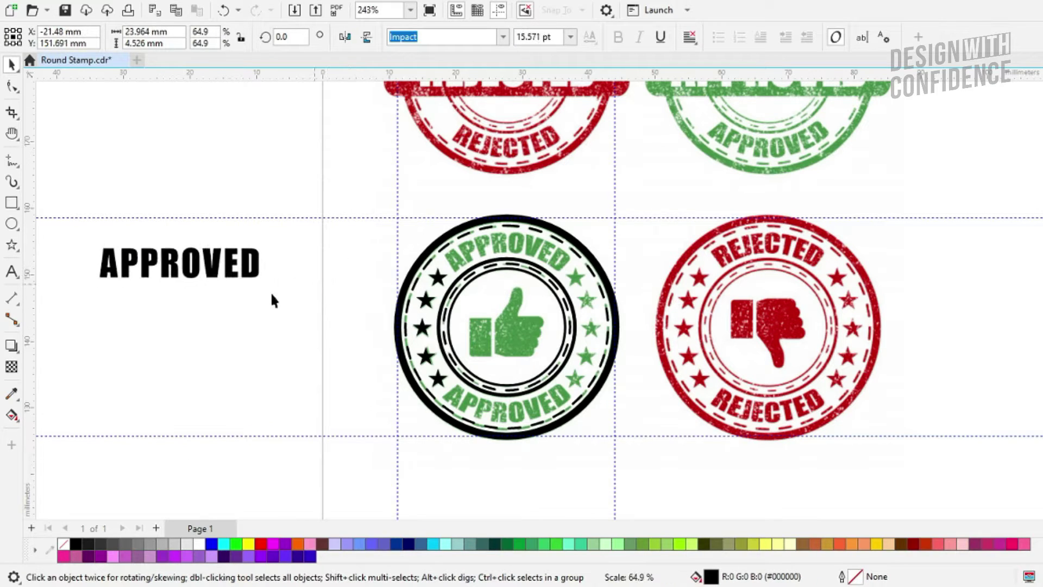
pyautogui.press('Escape')
# - Turn off snapping to guidelines
pyautogui.click(562, 10)
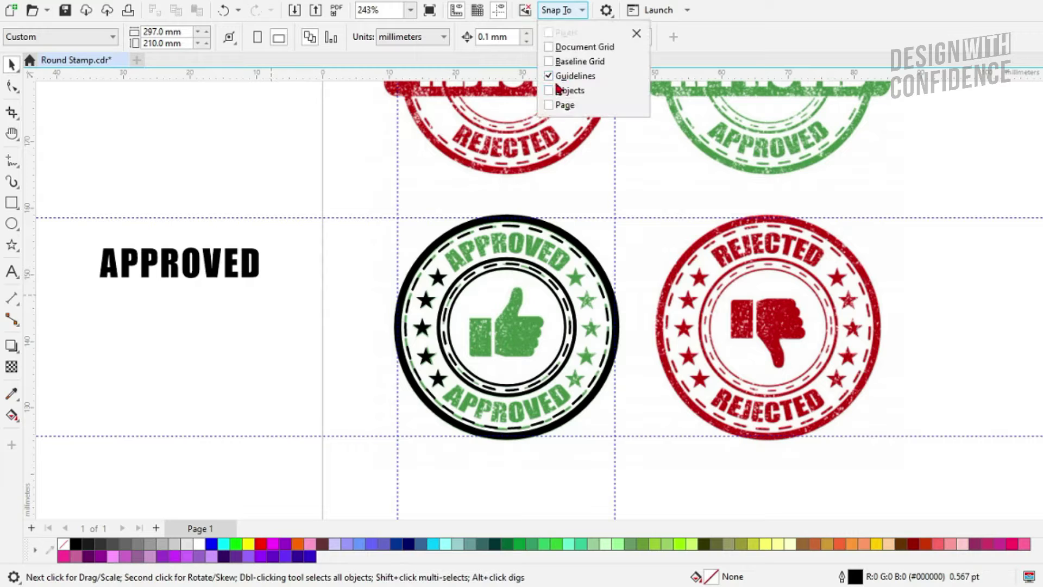
pyautogui.click(553, 77)
pyautogui.click(387, 125)
pyautogui.hotkey('alt', 'q')
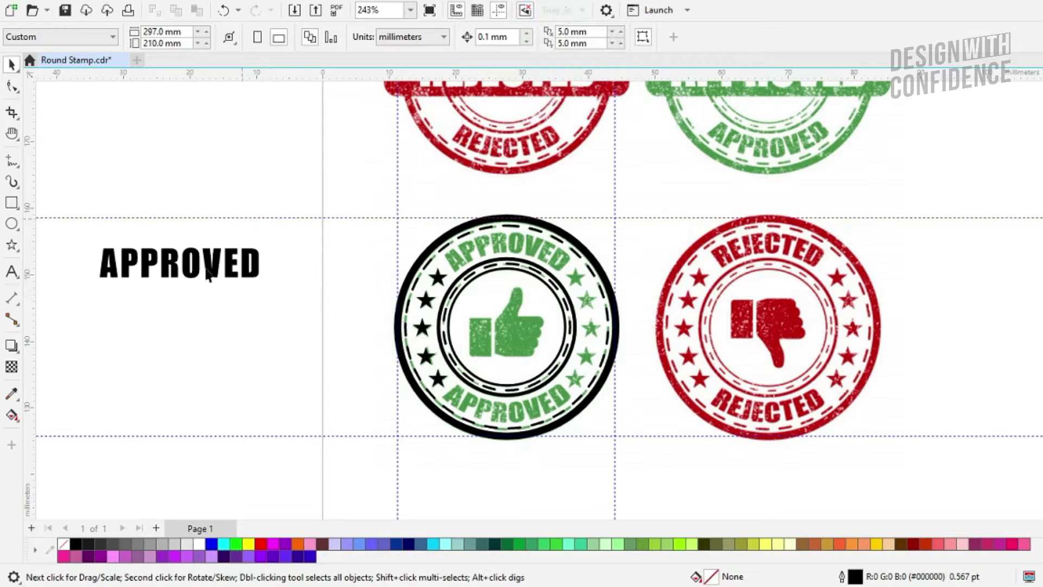
# - Place the APPROVED text over the green stamp's upper lettering and scale it down to about 12.7 pt
pyautogui.moveTo(212, 276); pyautogui.dragTo(539, 260)
pyautogui.scroll(4, 540, 260)
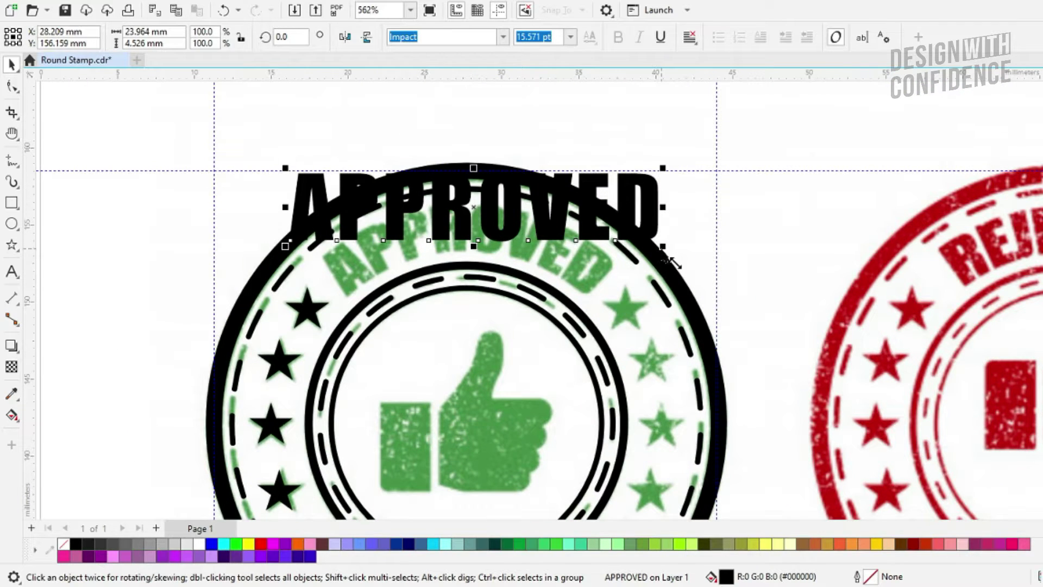
pyautogui.moveTo(672, 263); pyautogui.dragTo(637, 248)
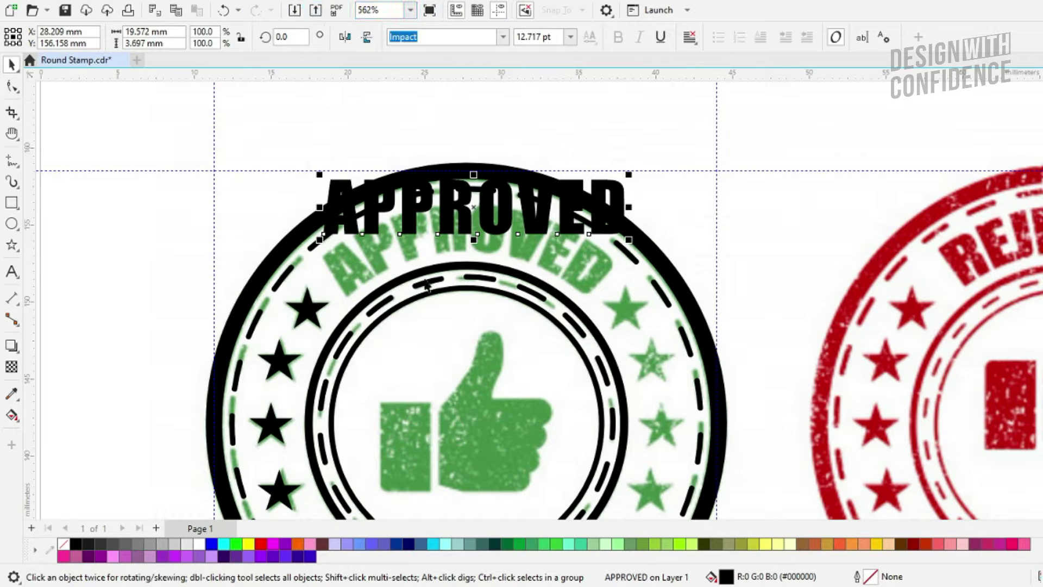
# - Fit the APPROVED text to the solid circle just below the stamp's upper lettering
pyautogui.keyDown('shift'); pyautogui.click(447, 266); pyautogui.keyUp('shift')
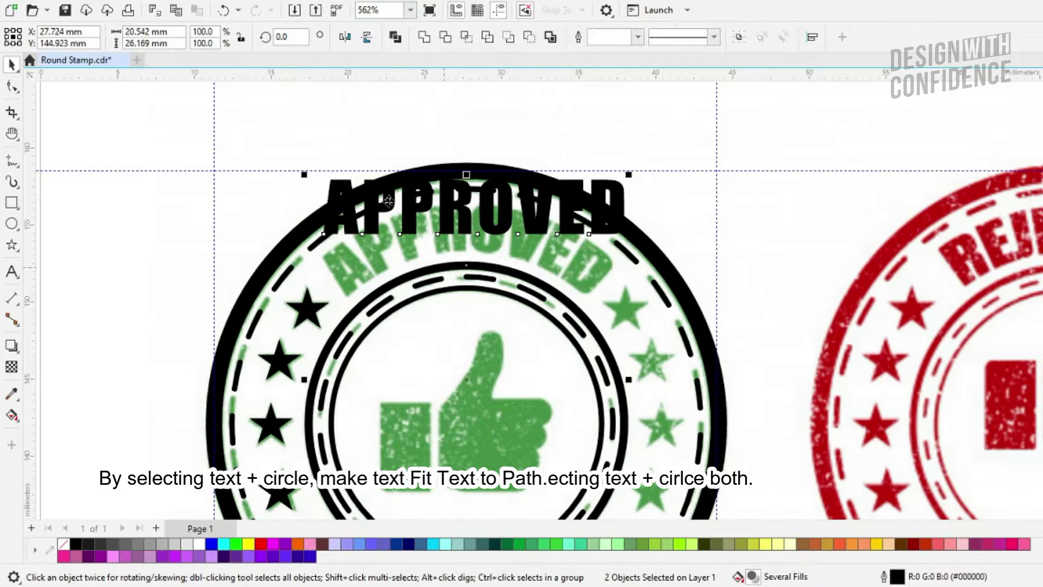
pyautogui.click(283, 1)
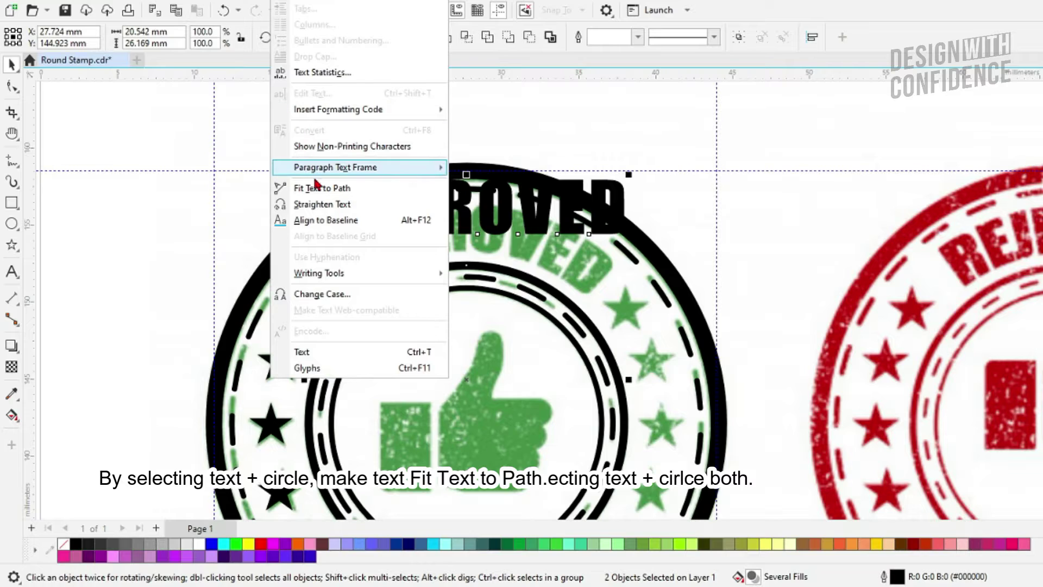
pyautogui.click(320, 189)
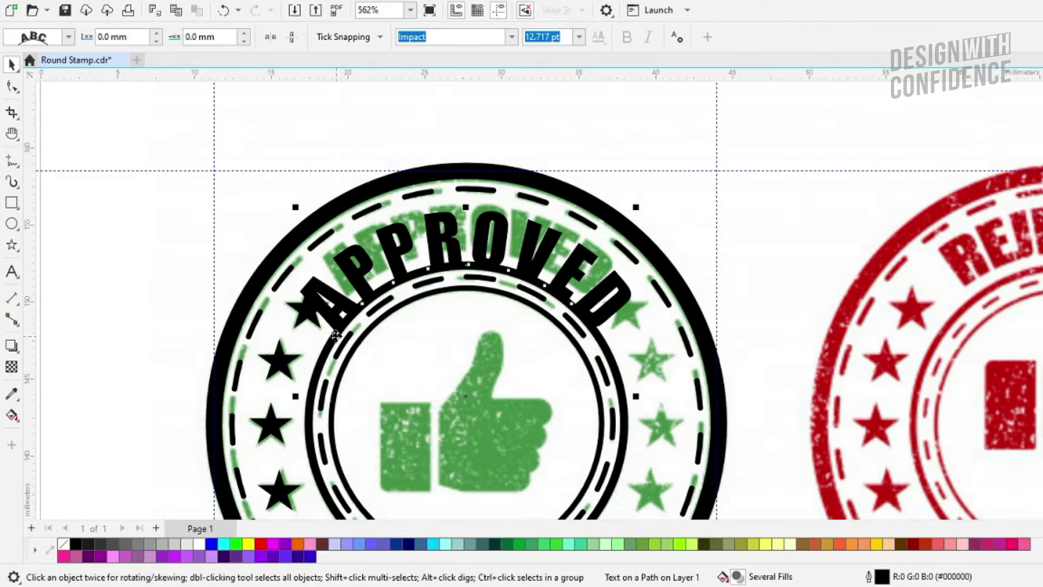
pyautogui.click(403, 300)
pyautogui.hotkey('ctrl', 'z')
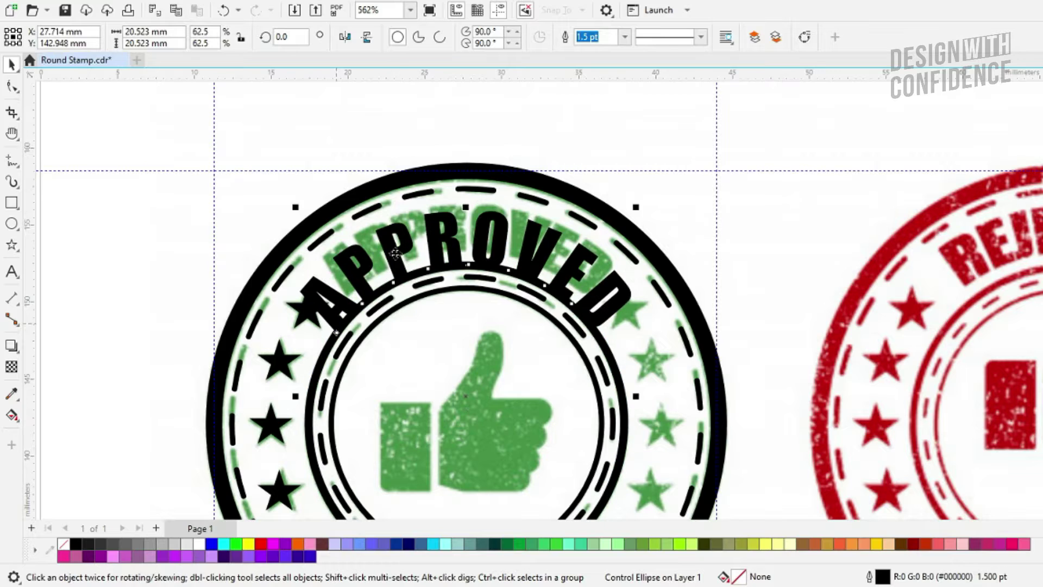
# - Offset the curved APPROVED text about 0.65 mm outward from its circle
pyautogui.click(215, 234)
pyautogui.click(314, 284)
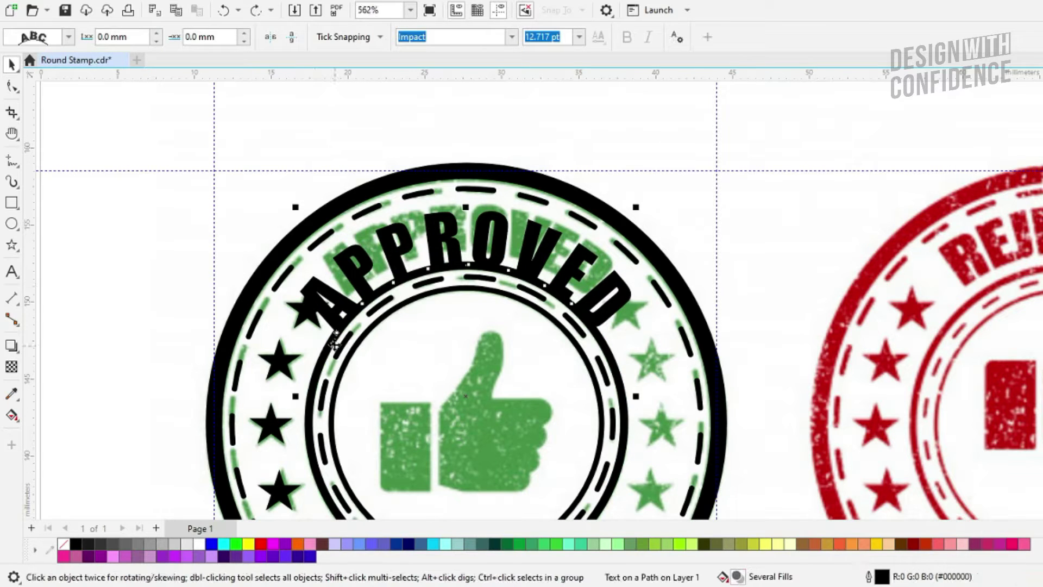
pyautogui.moveTo(335, 333); pyautogui.dragTo(337, 313)
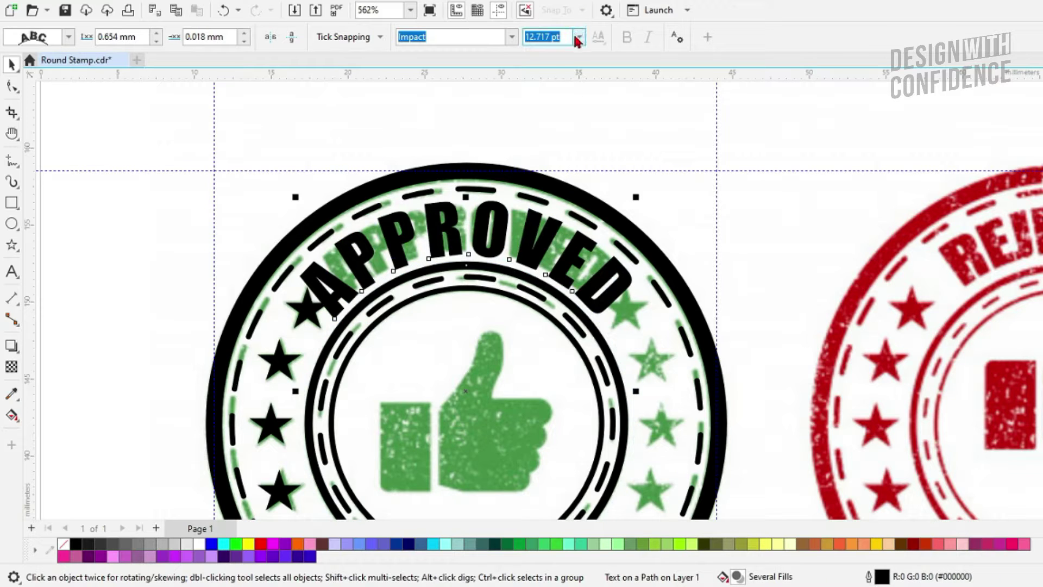
# - Set the curved APPROVED text to 11 pt and increase its distance from the circle to about 0.8 mm
pyautogui.click(578, 38)
pyautogui.click(555, 114)
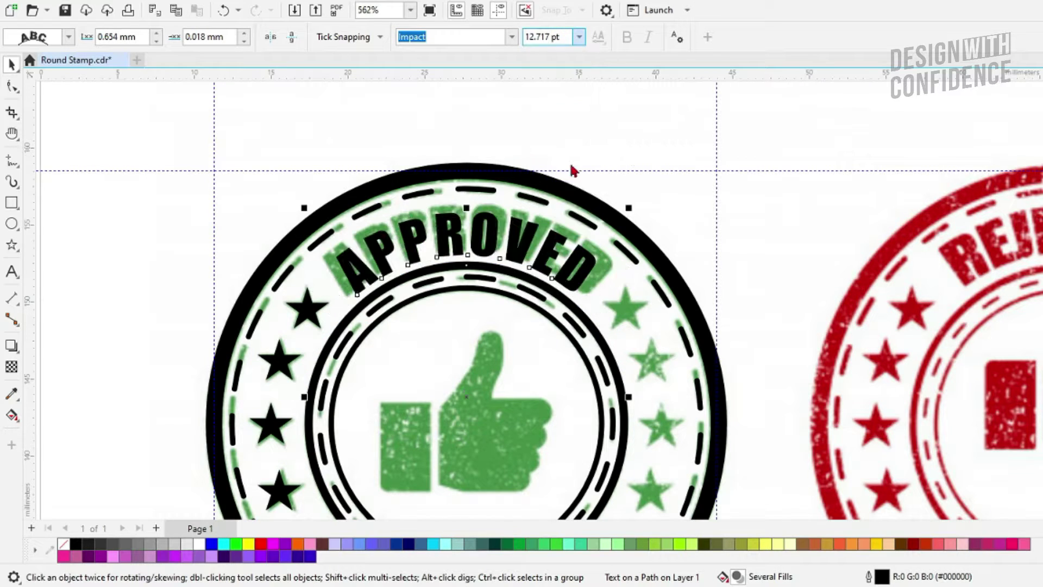
pyautogui.click(580, 37)
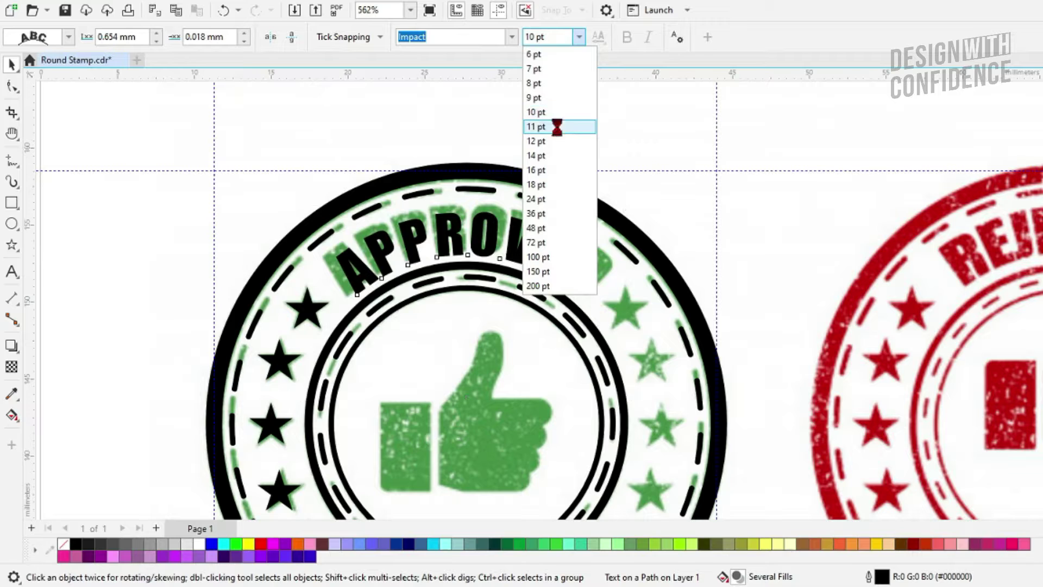
pyautogui.click(559, 126)
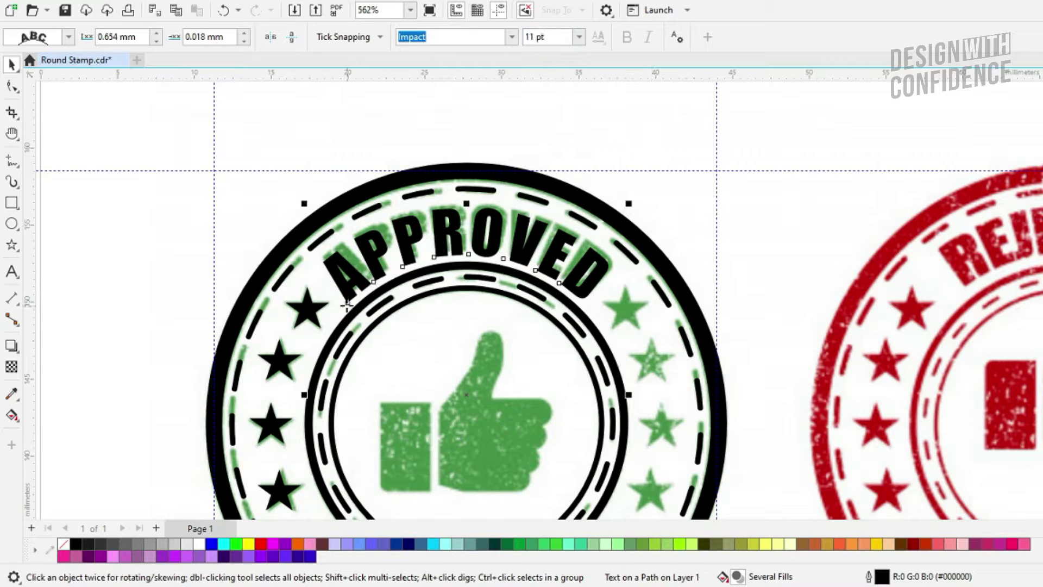
pyautogui.moveTo(346, 304); pyautogui.dragTo(335, 295)
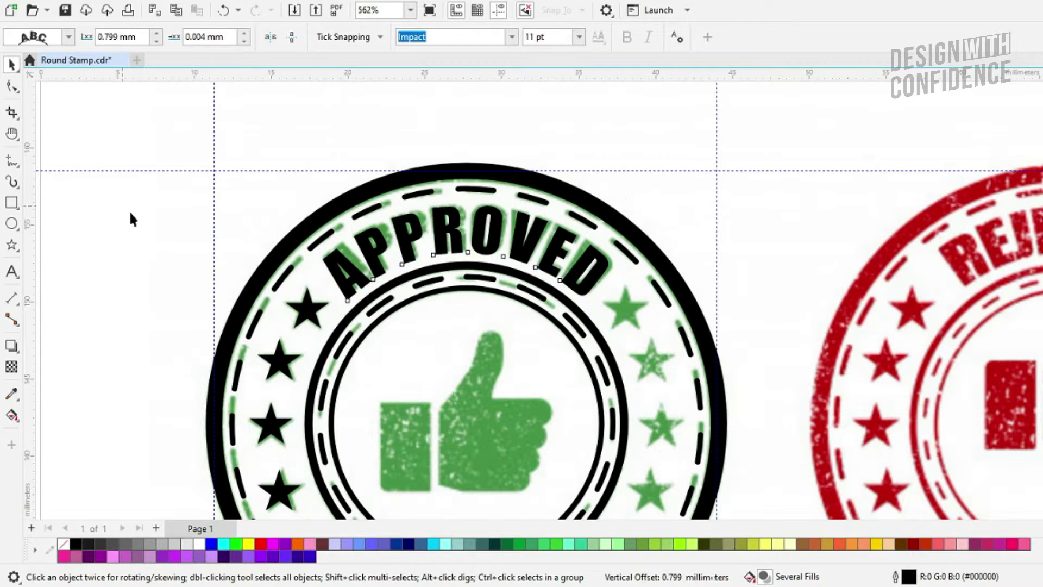
pyautogui.click(130, 216)
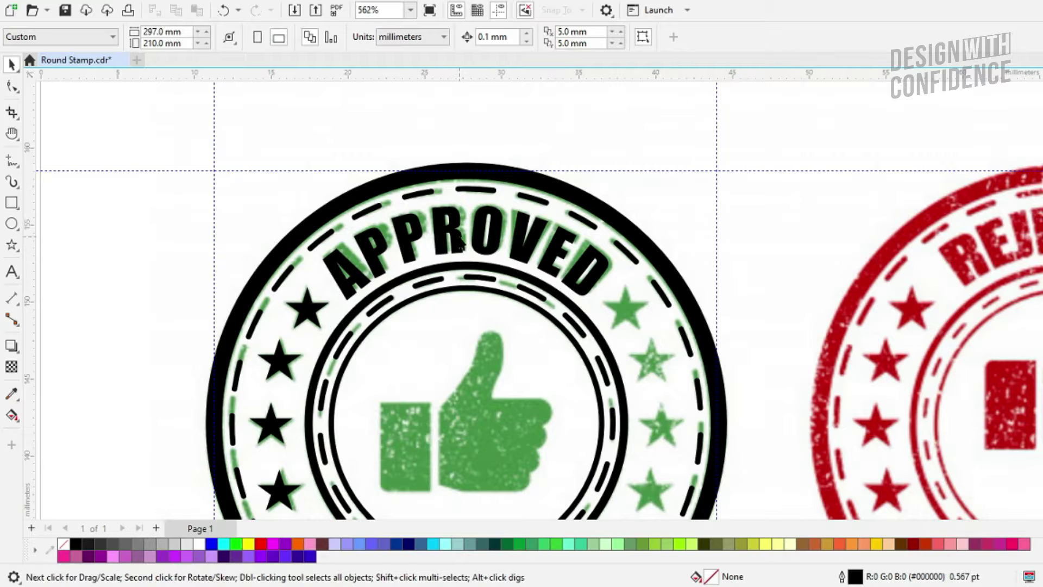
# - Select all the traced black artwork of the round green stamp
pyautogui.scroll(-3, 459, 242)
pyautogui.moveTo(282, 177); pyautogui.dragTo(894, 485)
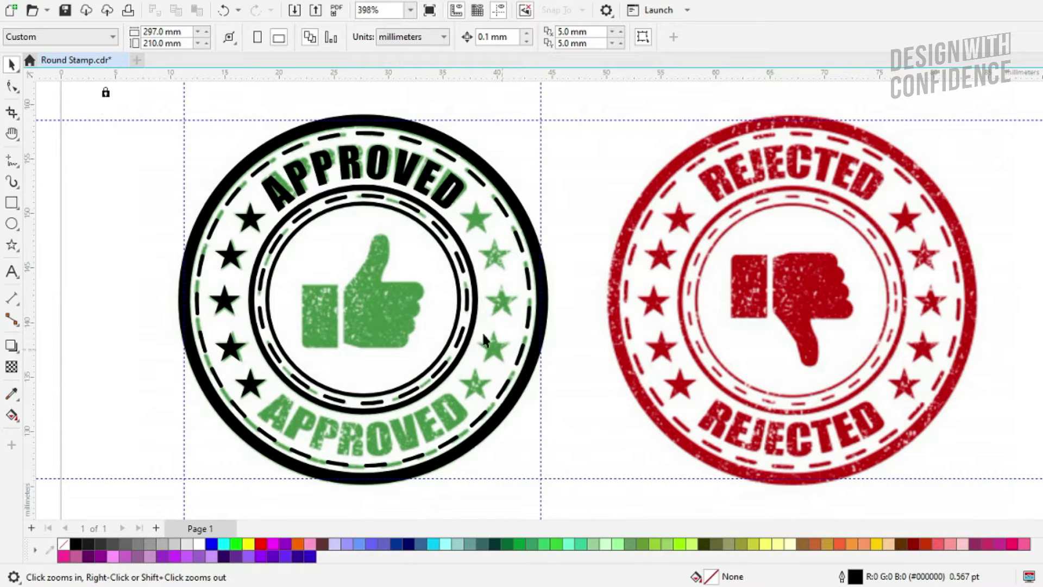
pyautogui.press('space')
pyautogui.scroll(-1, 156, 130)
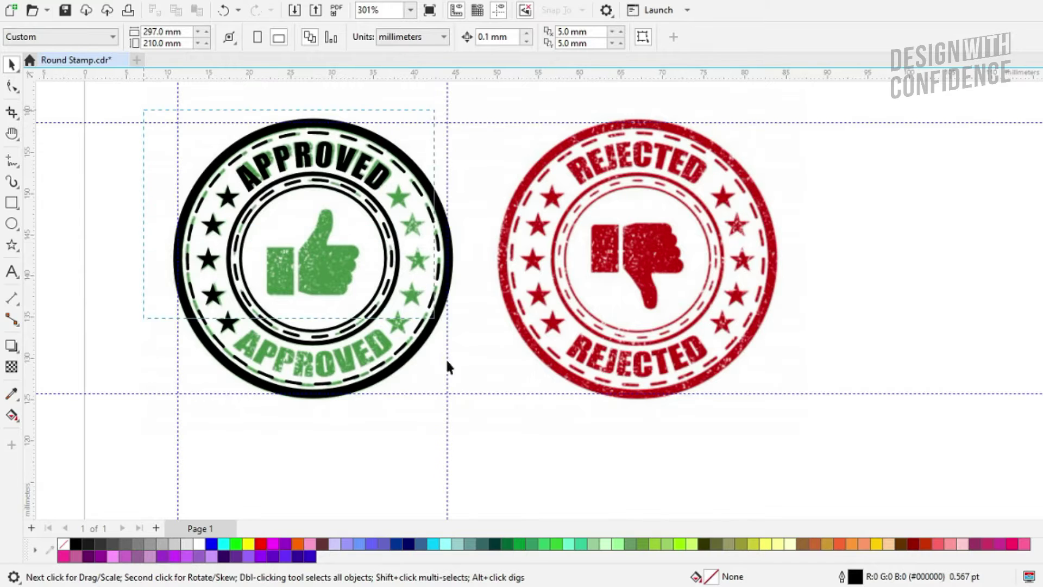
pyautogui.moveTo(447, 361); pyautogui.dragTo(463, 408)
pyautogui.scroll(-2, 179, 336)
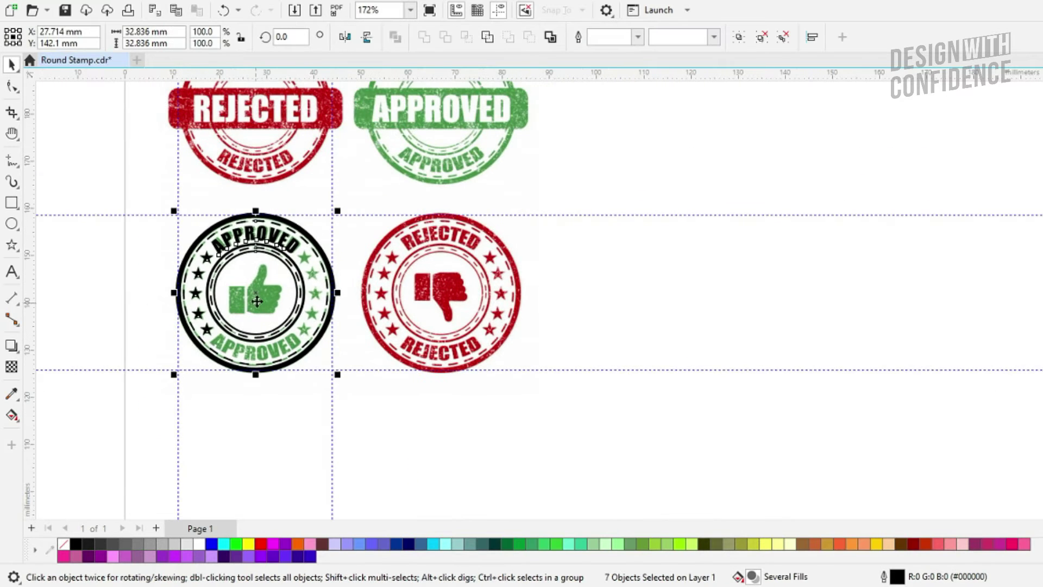
# - Draw a rectangle about 37 by 8.5 mm over the banner of the other green APPROVED stamp
pyautogui.press('F2')
pyautogui.moveTo(608, 191); pyautogui.dragTo(308, 121)
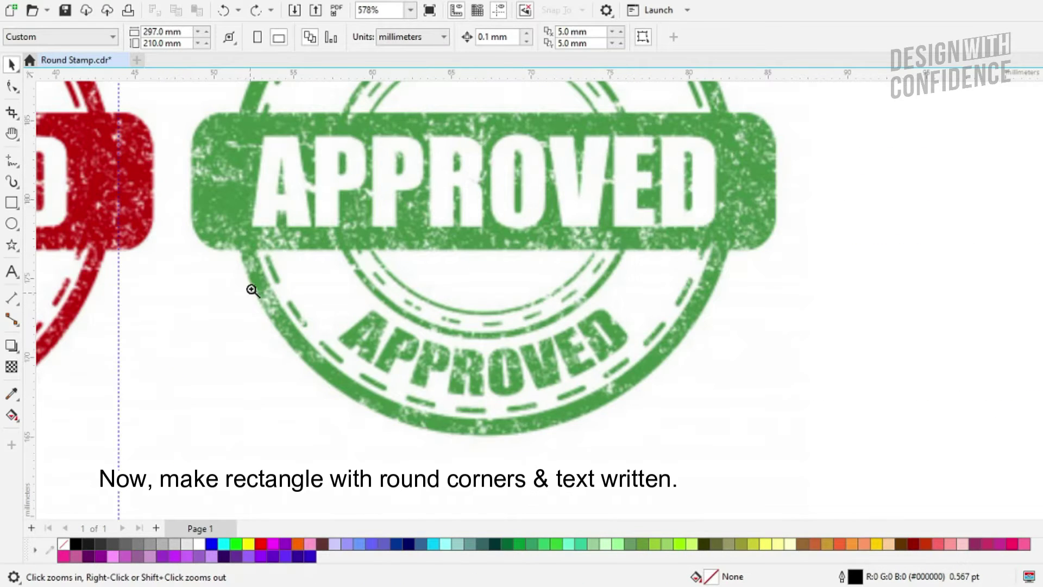
pyautogui.scroll(-1, 251, 289)
pyautogui.moveTo(304, 257); pyautogui.dragTo(411, 341)
pyautogui.press('F10')
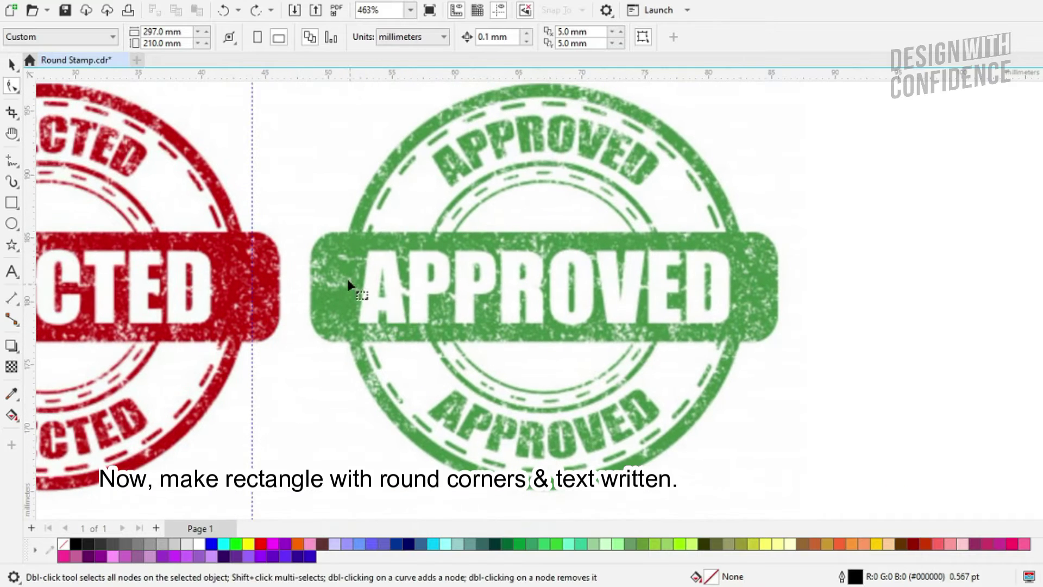
pyautogui.press('space')
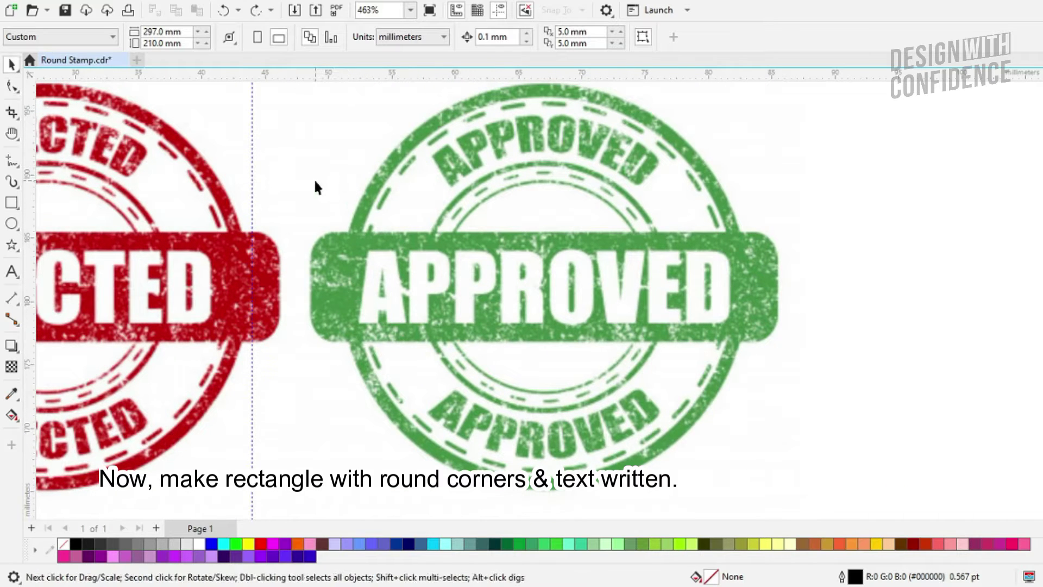
pyautogui.click(11, 203)
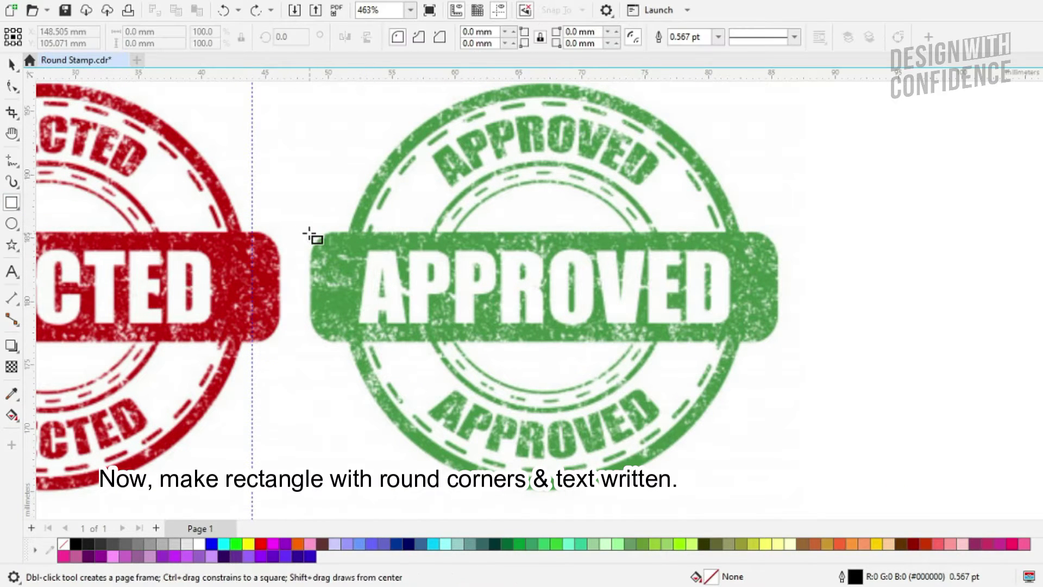
pyautogui.moveTo(310, 234); pyautogui.dragTo(778, 341)
pyautogui.press('space')
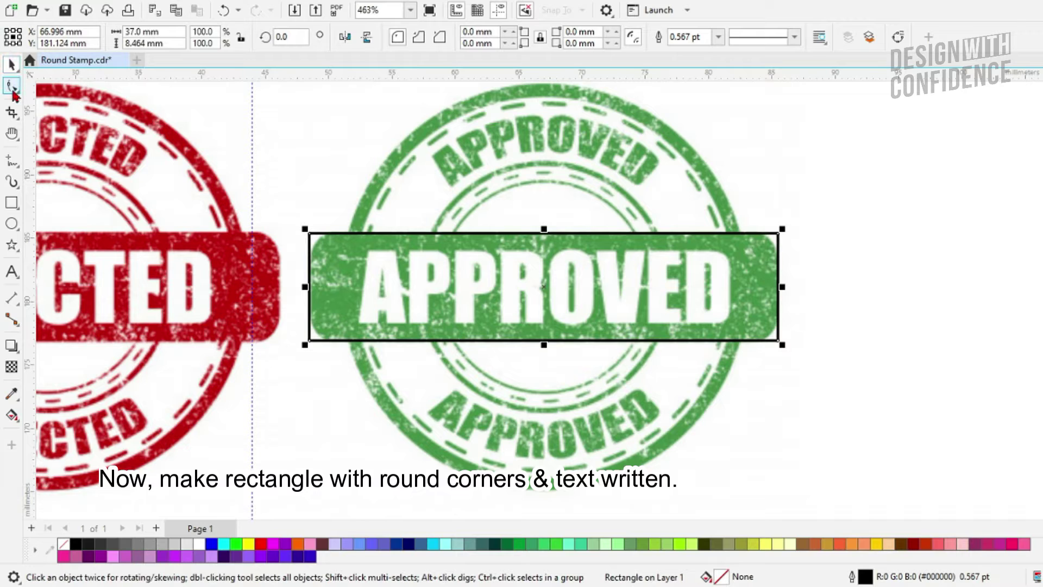
# - Round all four corners of the banner rectangle to a radius of about 1.9 mm
pyautogui.click(12, 90)
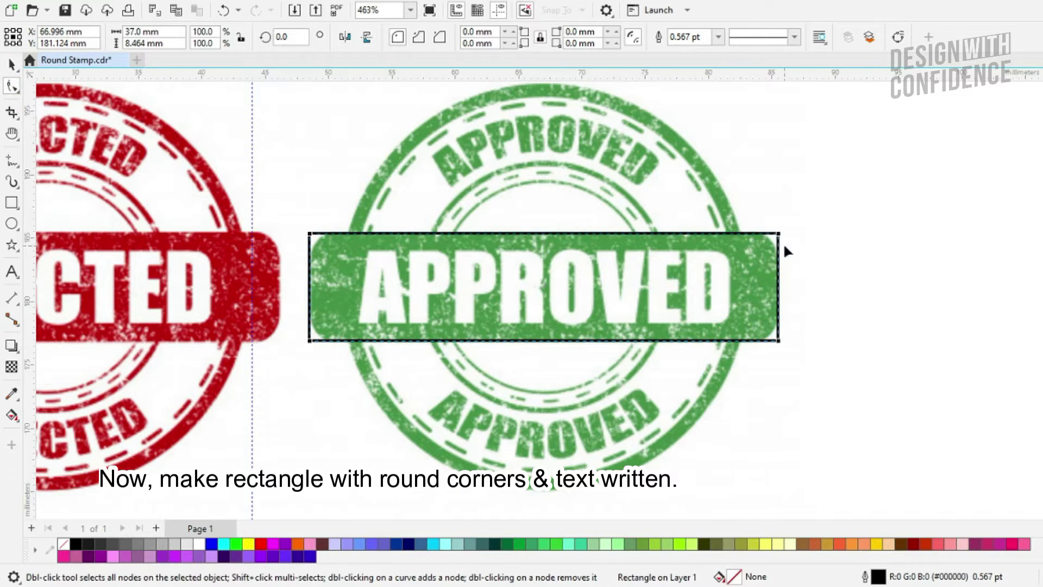
pyautogui.moveTo(779, 235); pyautogui.dragTo(783, 259)
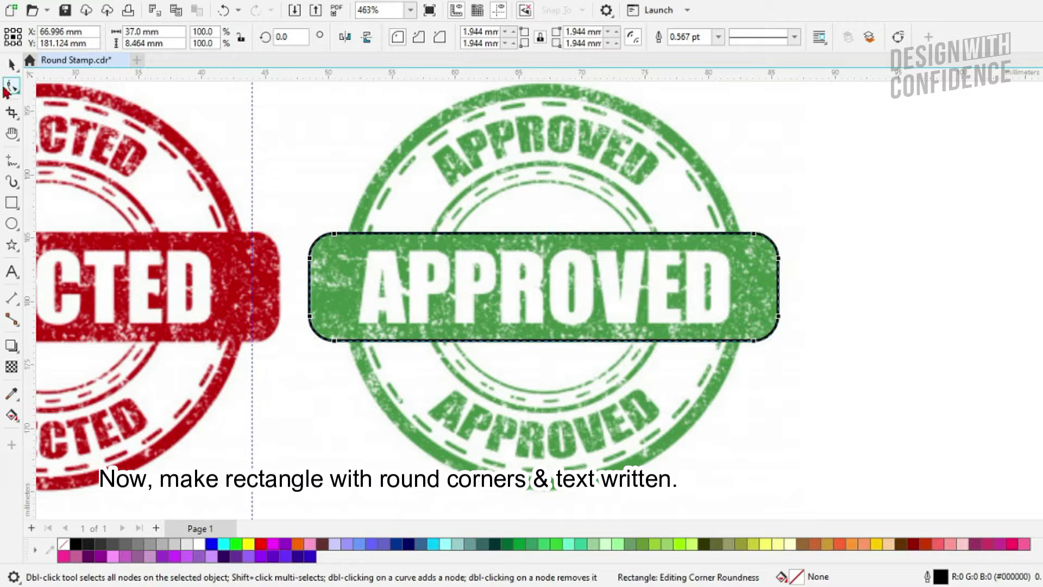
pyautogui.click(12, 64)
pyautogui.press('Escape')
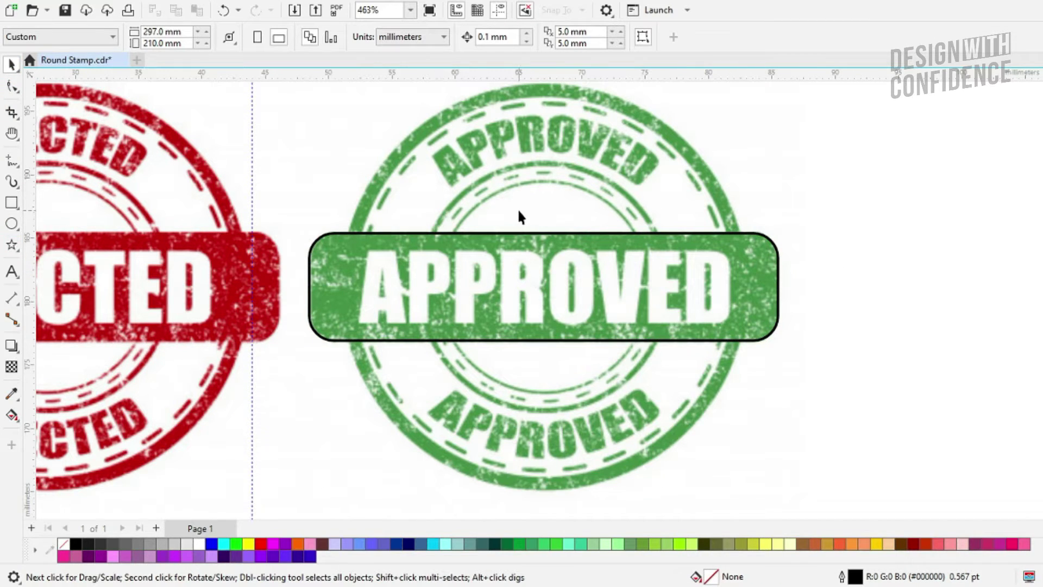
# - Add the text APPROVED beside the green stamp with the rounded banner
pyautogui.scroll(-1, 520, 216)
pyautogui.click(7, 275)
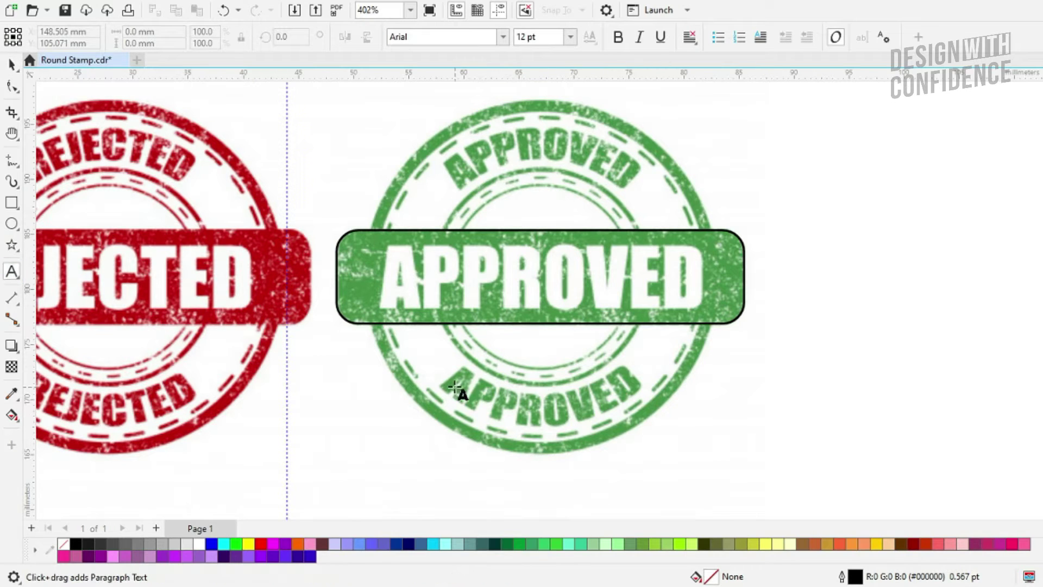
pyautogui.click(634, 470)
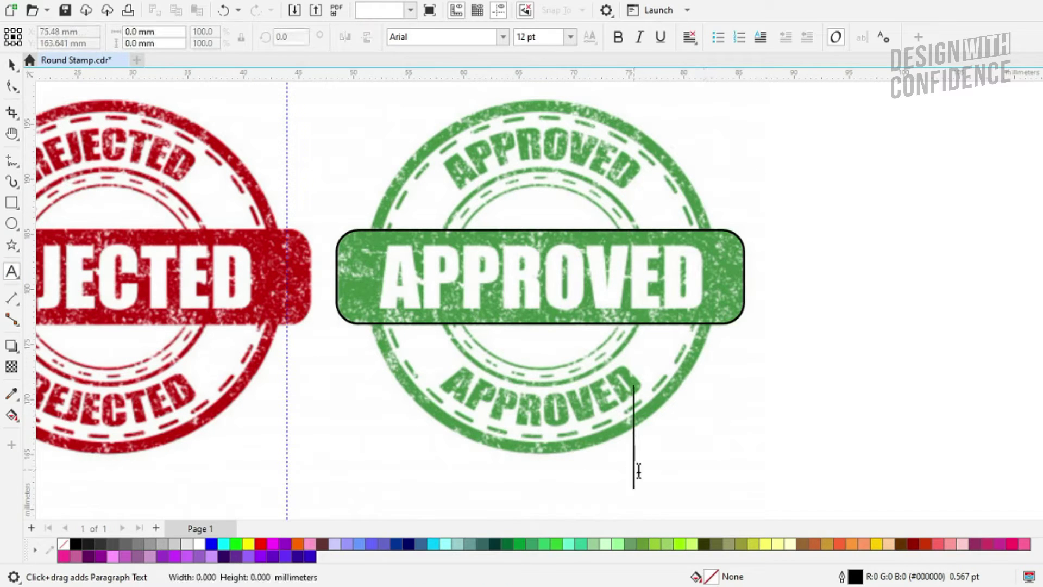
pyautogui.write('APPR')
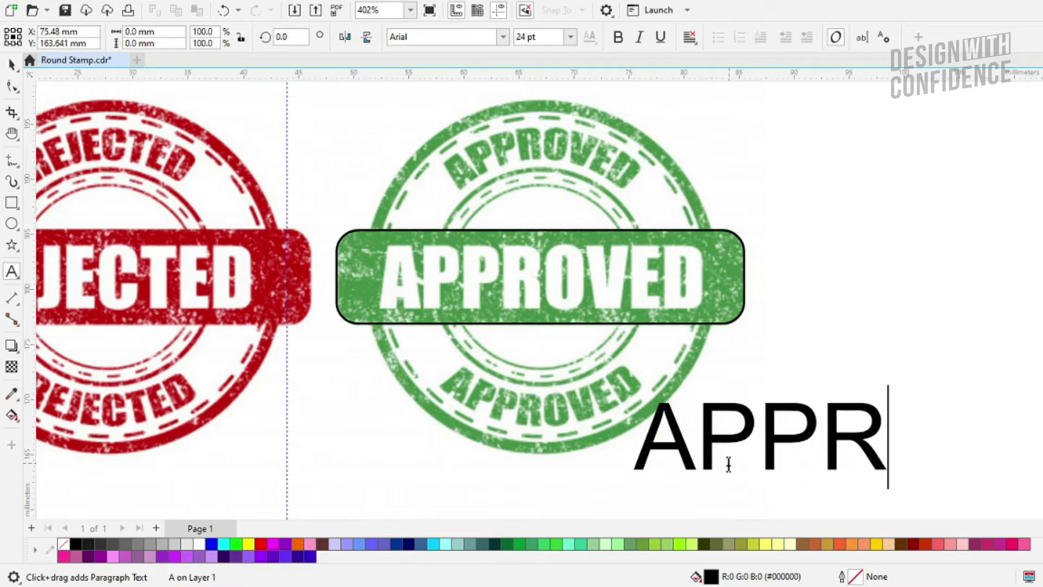
pyautogui.write('OVED')
pyautogui.click(11, 66)
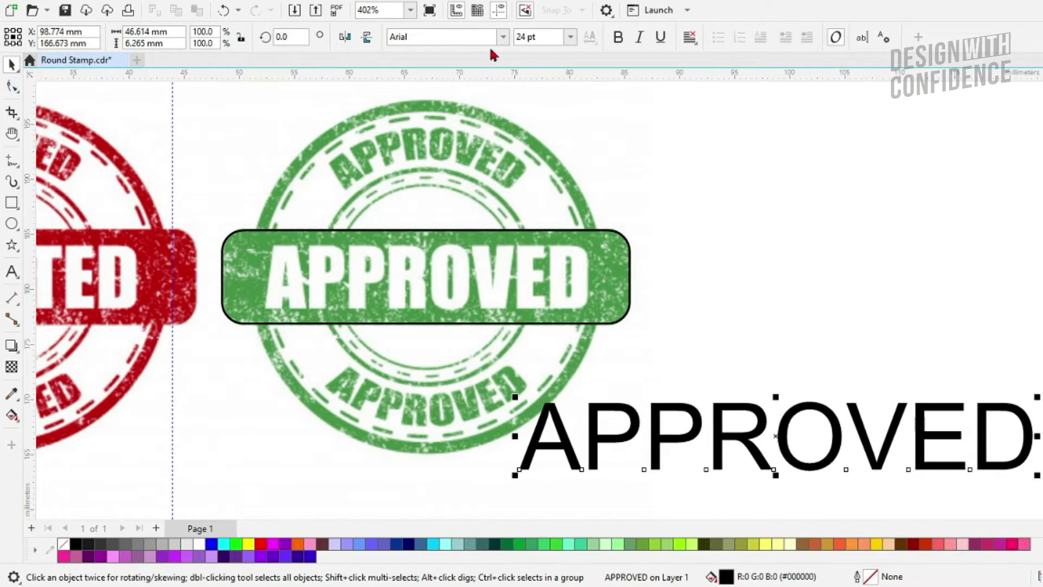
# - Set the APPROVED text in Impact and fit it over the banner lettering at about 29.4 mm wide
pyautogui.click(504, 36)
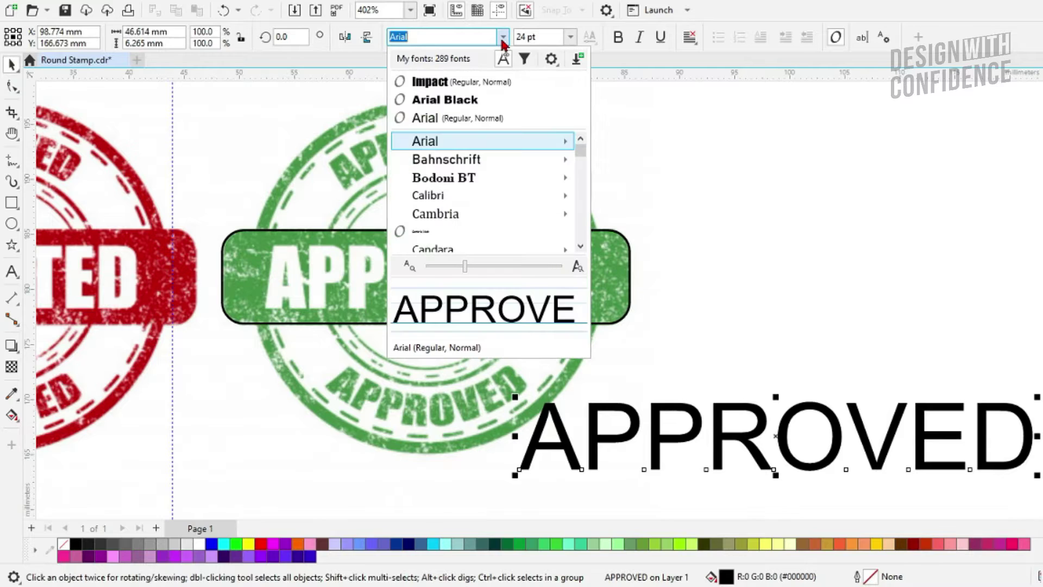
pyautogui.click(500, 82)
pyautogui.moveTo(700, 402); pyautogui.dragTo(446, 260)
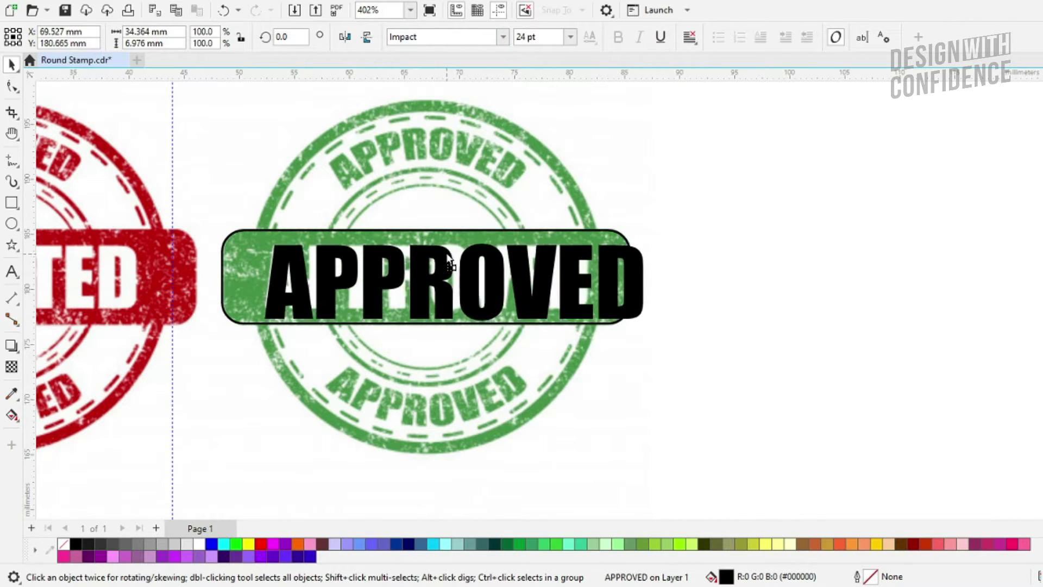
pyautogui.moveTo(648, 326); pyautogui.dragTo(624, 314)
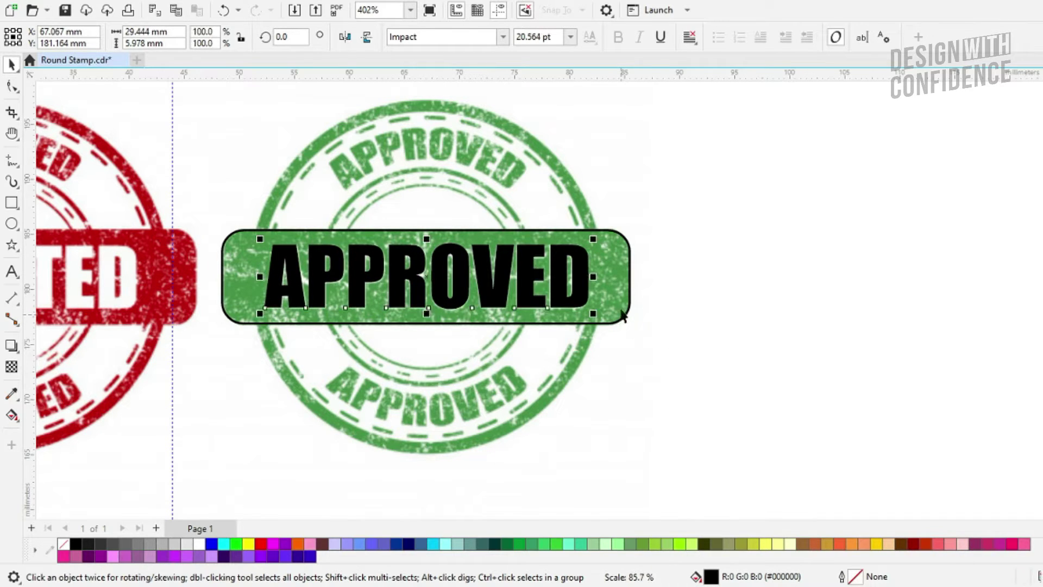
# - Align the centers of the APPROVED text and the rounded banner rectangle both horizontally and vertically
pyautogui.keyDown('shift'); pyautogui.click(631, 280); pyautogui.keyUp('shift')
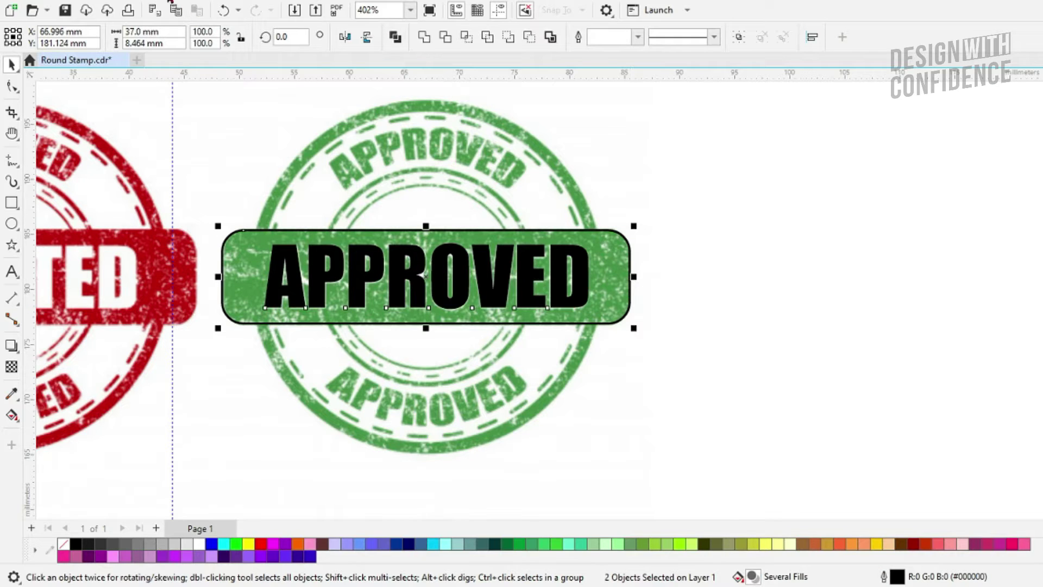
pyautogui.click(170, 1)
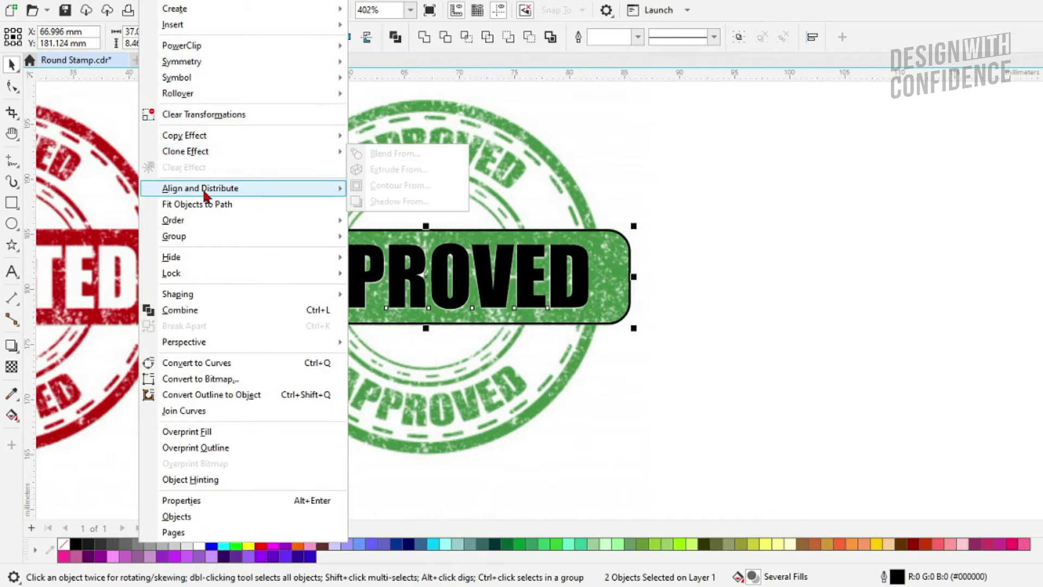
pyautogui.moveTo(205, 193)
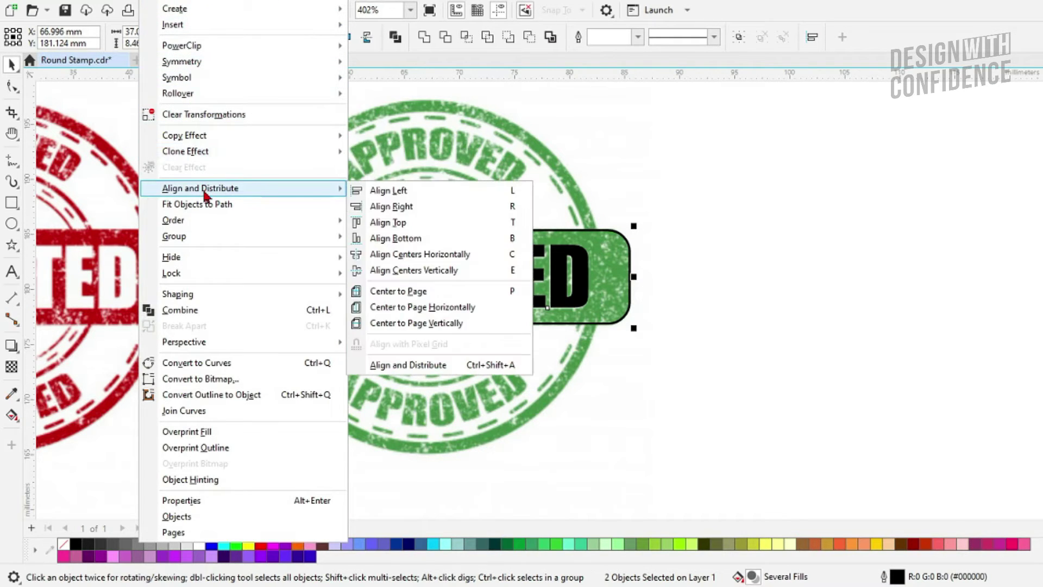
pyautogui.click(430, 255)
pyautogui.click(170, 1)
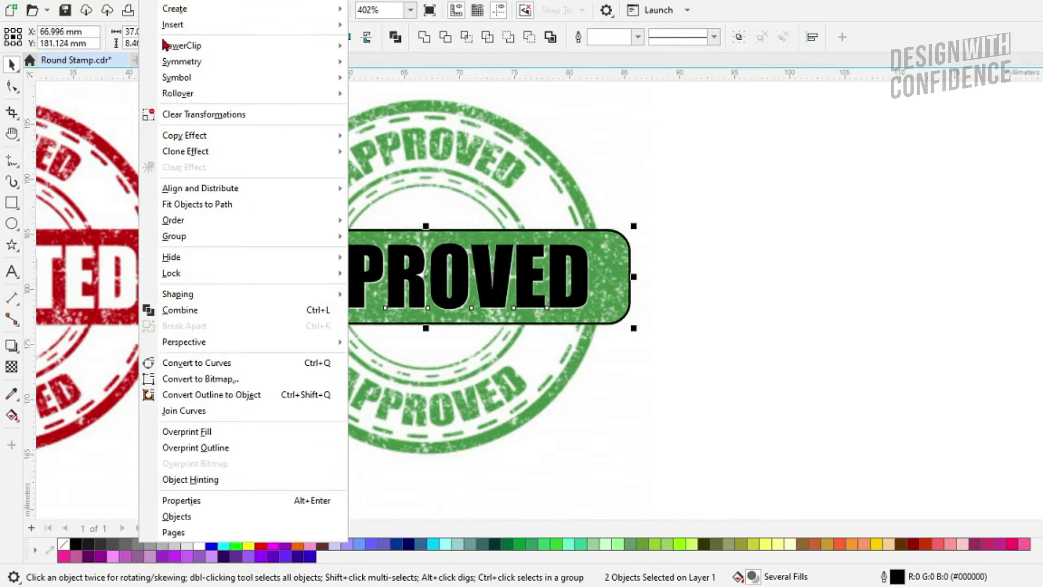
pyautogui.moveTo(204, 190)
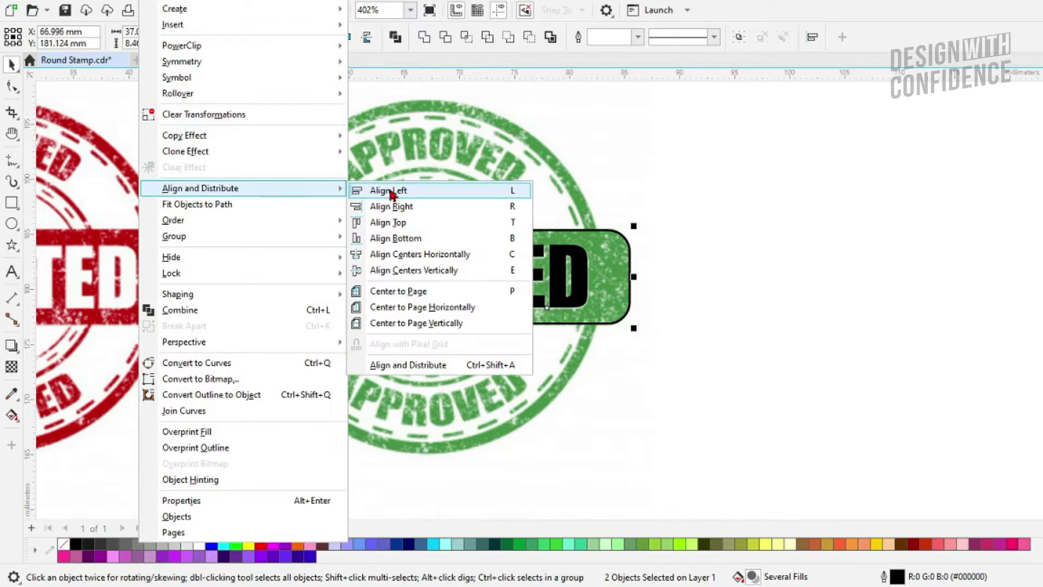
pyautogui.click(421, 272)
pyautogui.press('Escape')
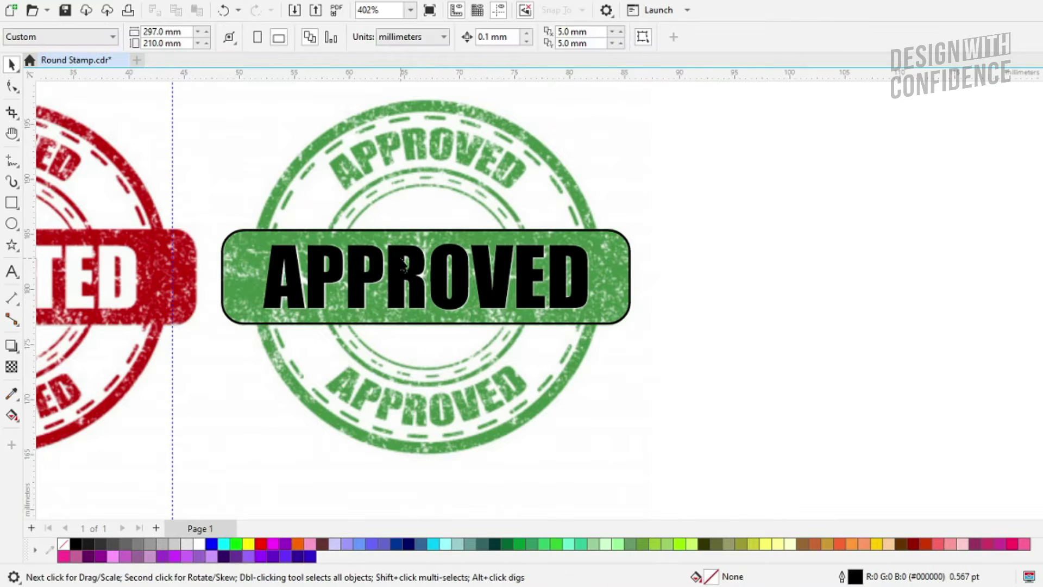
# - Fill the banner text white and the rounded rectangle black with no outline
pyautogui.scroll(-1, 403, 264)
pyautogui.scroll(2, 552, 483)
pyautogui.click(537, 185)
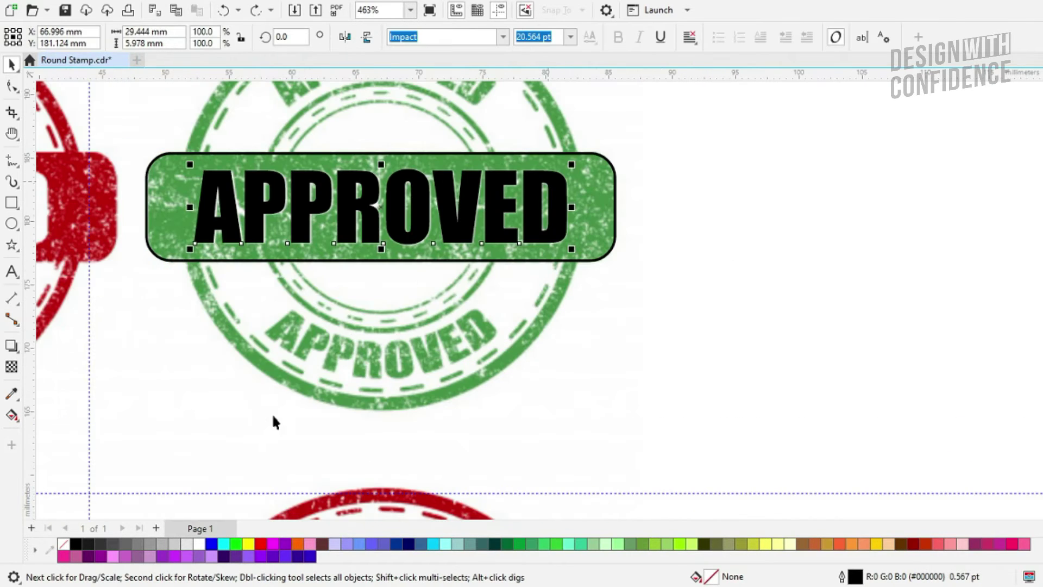
pyautogui.click(199, 544)
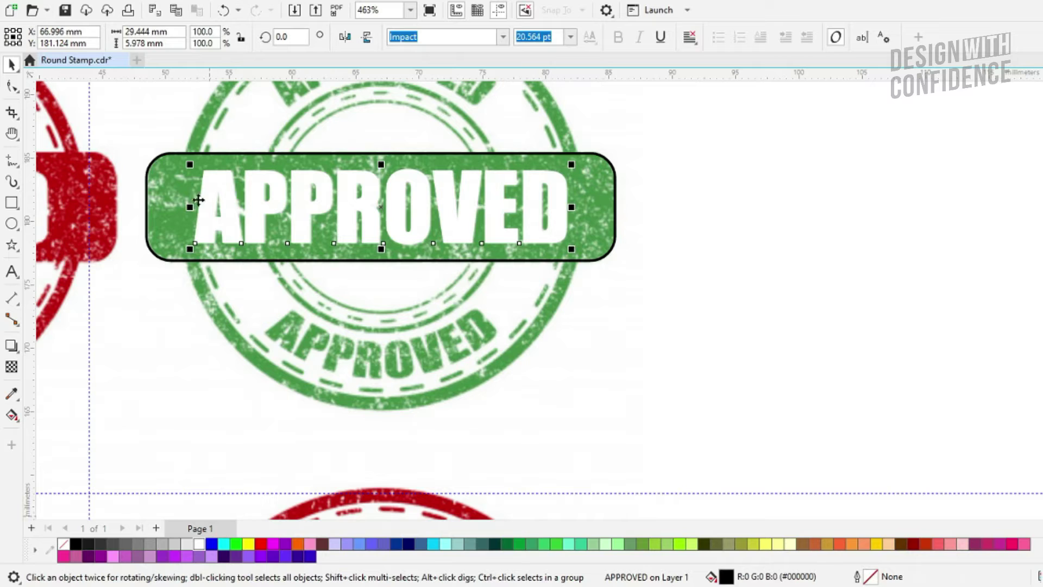
pyautogui.click(156, 165)
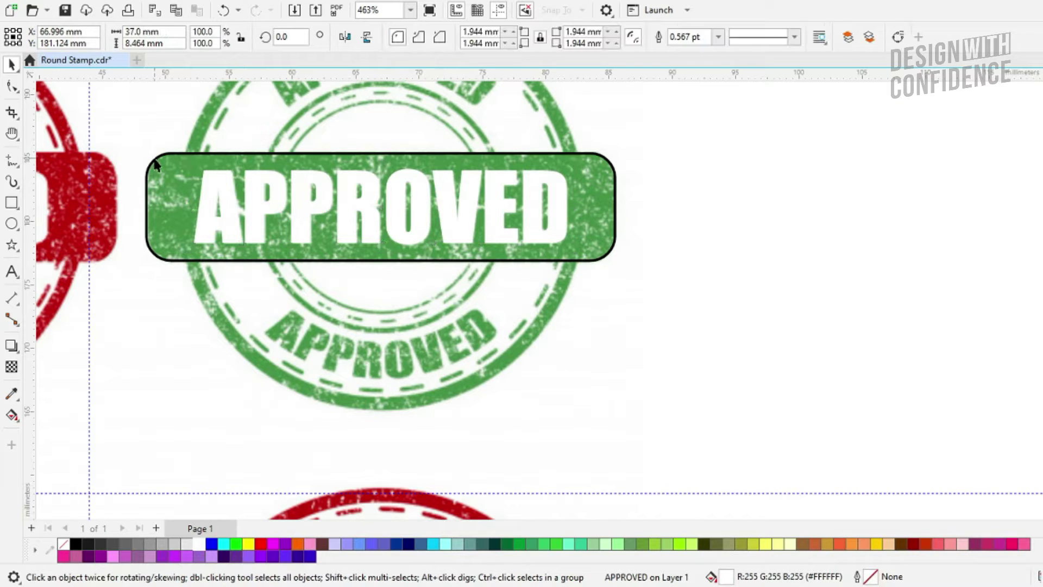
pyautogui.click(76, 544)
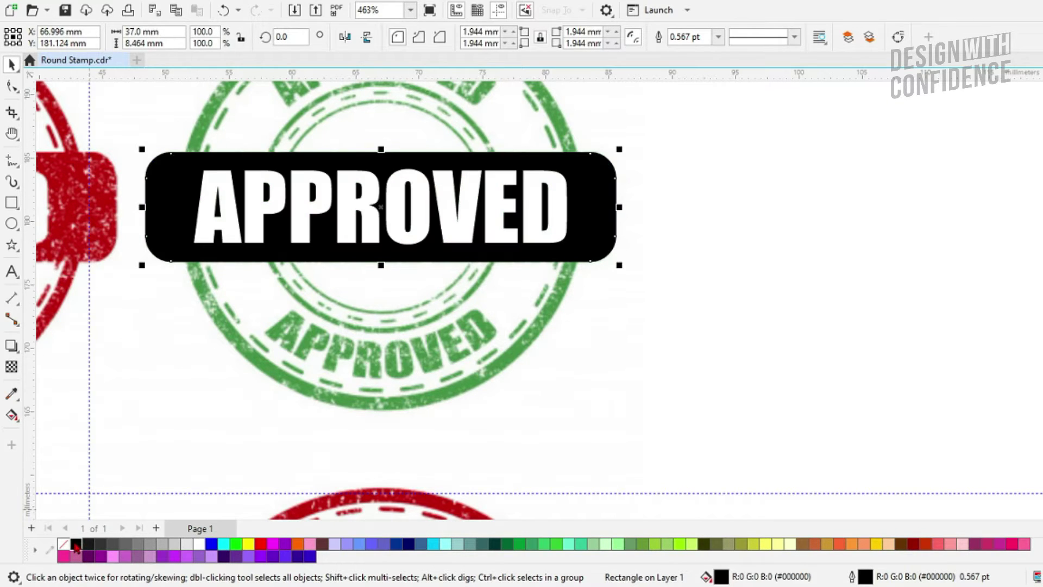
pyautogui.rightClick(64, 543)
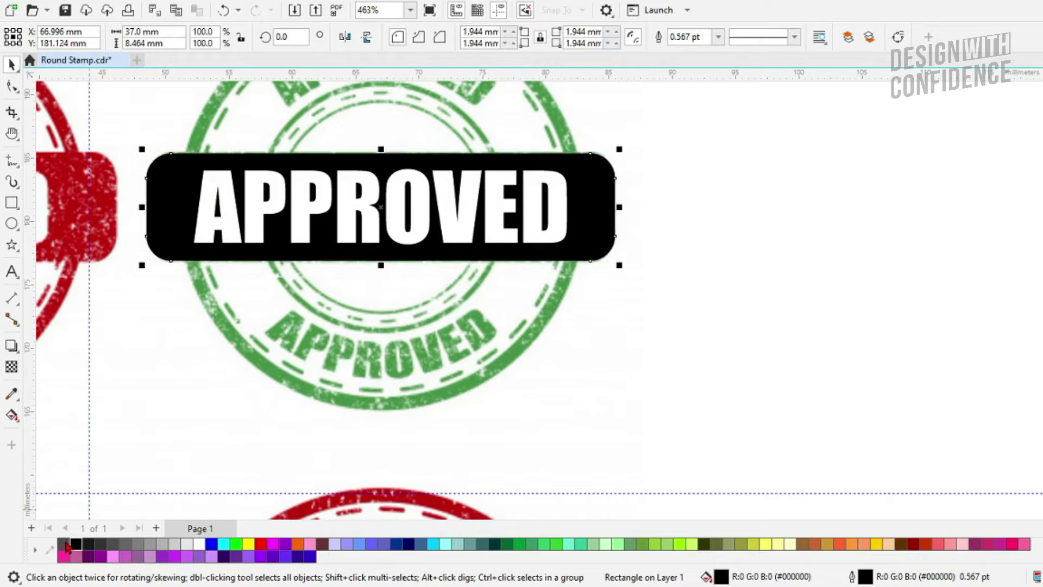
pyautogui.click(142, 400)
# - Place a copy of the black round stamp artwork in the empty area beside the reference stamps
pyautogui.click(228, 201)
pyautogui.keyDown('shift'); pyautogui.click(591, 196); pyautogui.keyUp('shift')
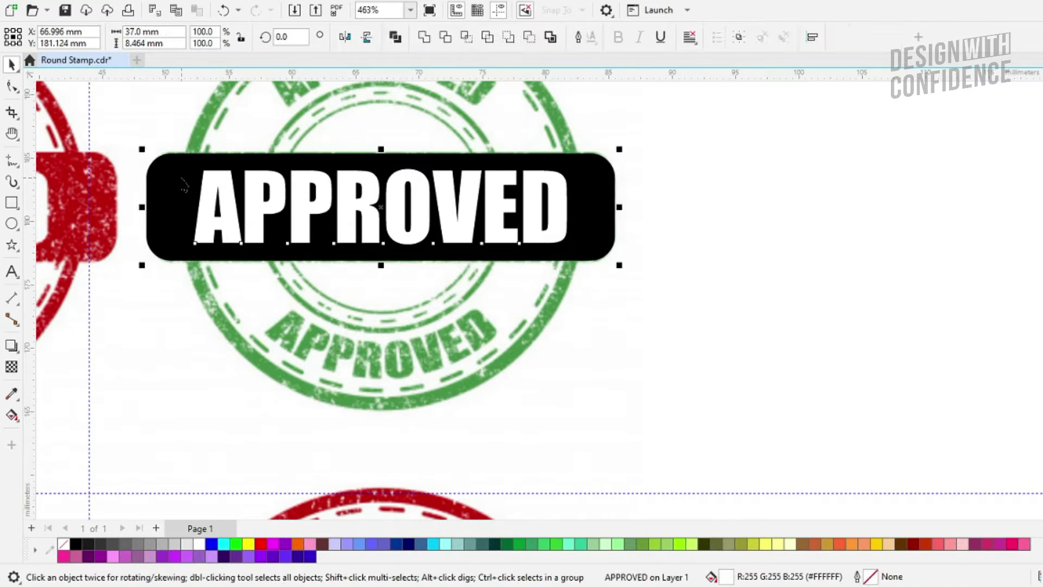
pyautogui.scroll(-3, 109, 155)
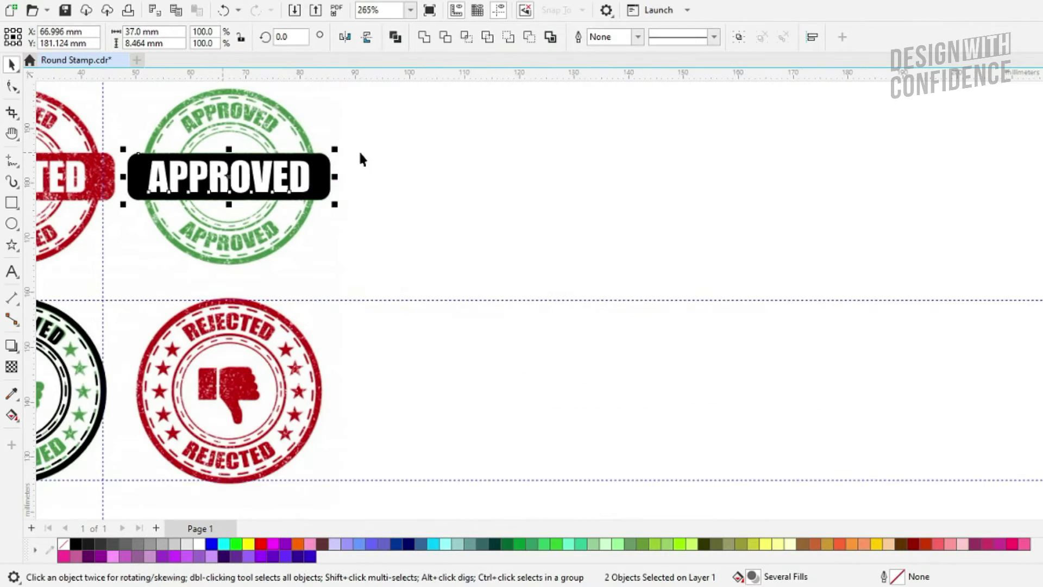
pyautogui.moveTo(383, 216); pyautogui.dragTo(545, 203)
pyautogui.moveTo(79, 262); pyautogui.dragTo(279, 475)
pyautogui.moveTo(191, 380); pyautogui.dragTo(703, 233)
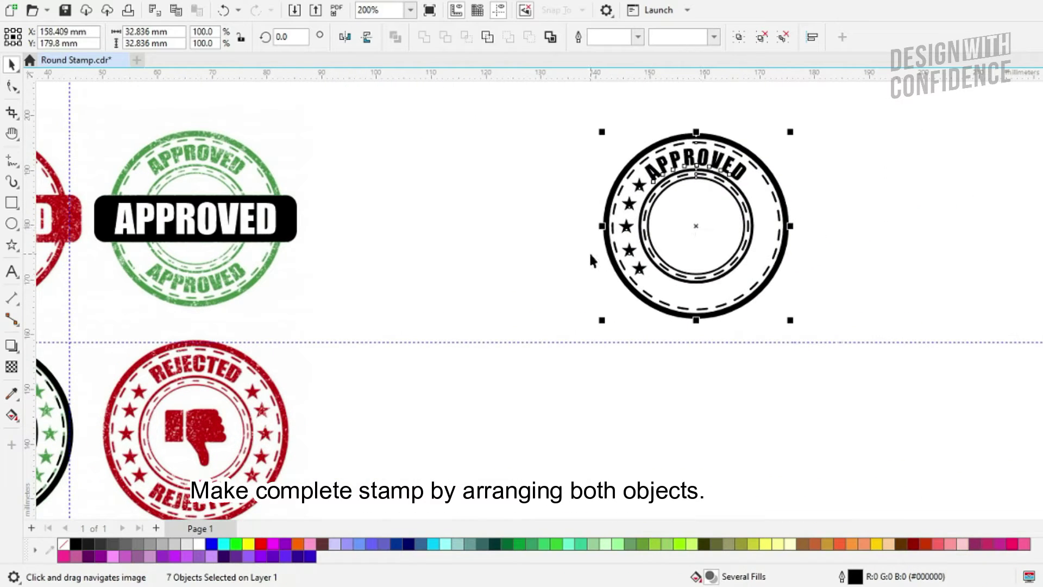
pyautogui.click(512, 260)
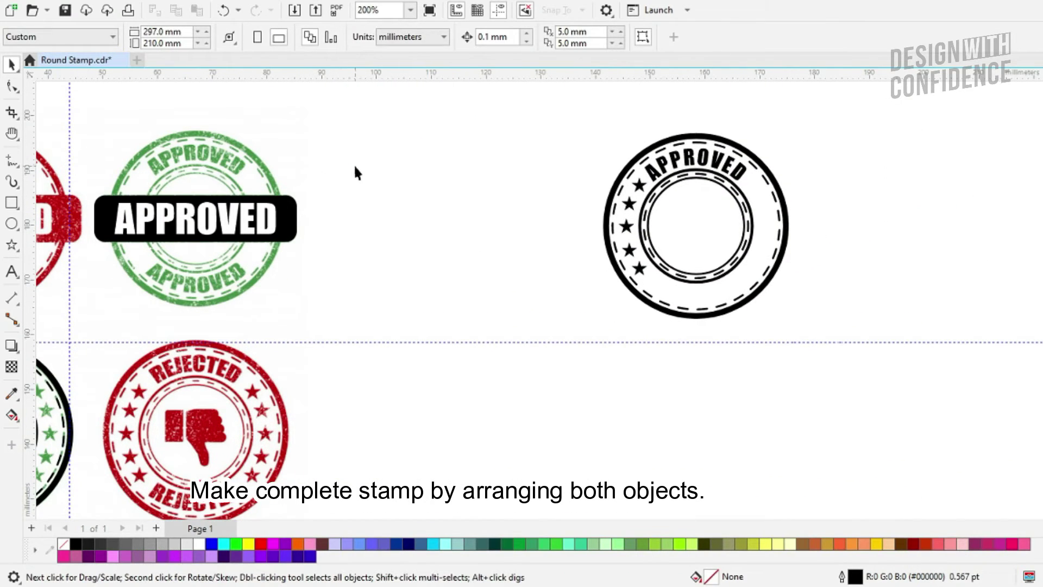
# - Place a copy of the black banner with its APPROVED text across the middle of the copied round stamp
pyautogui.moveTo(63, 251); pyautogui.dragTo(63, 251)
pyautogui.moveTo(163, 222); pyautogui.dragTo(636, 234)
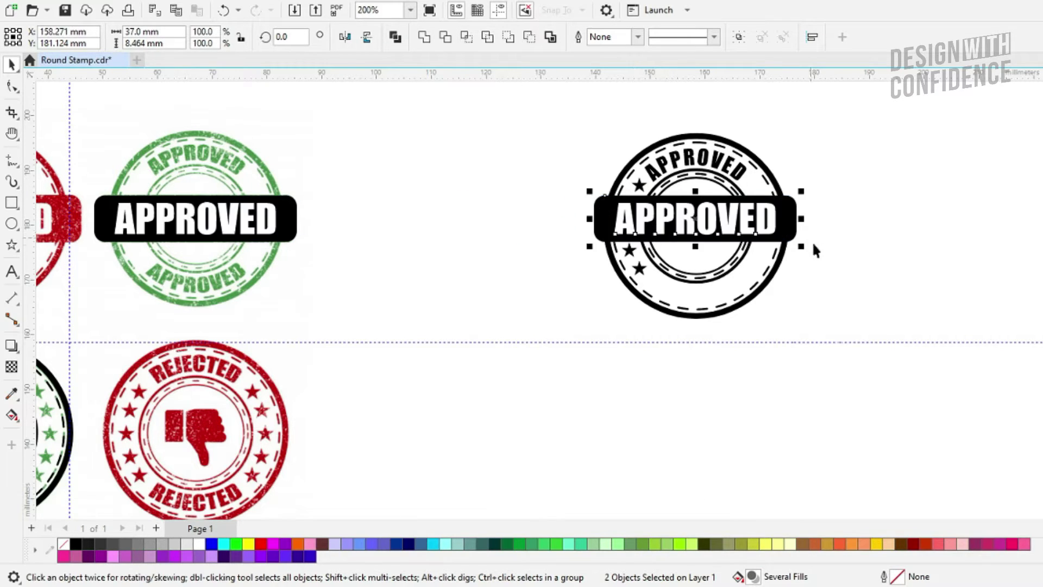
pyautogui.scroll(2, 814, 249)
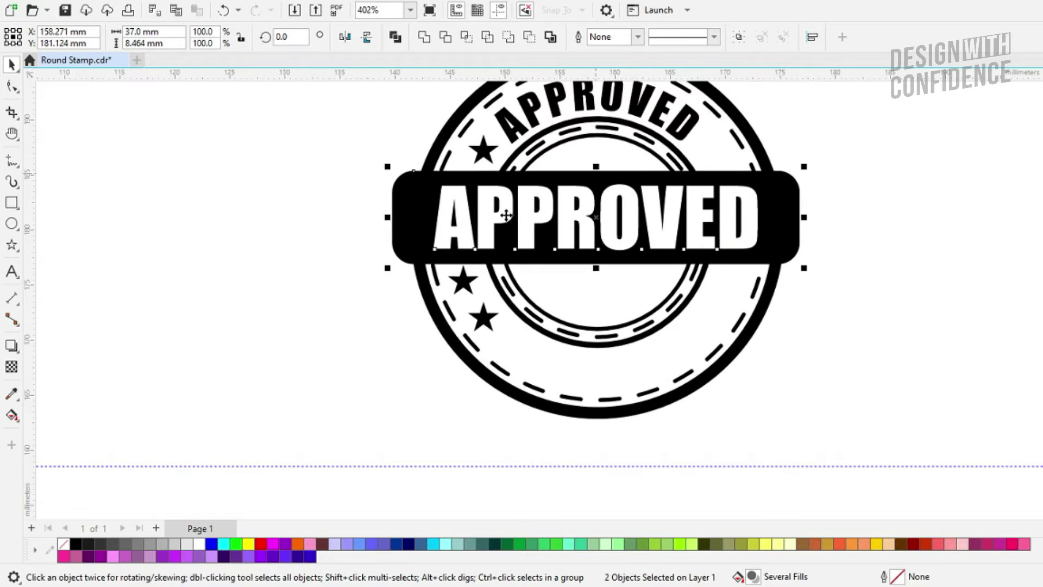
pyautogui.moveTo(593, 214); pyautogui.dragTo(595, 229)
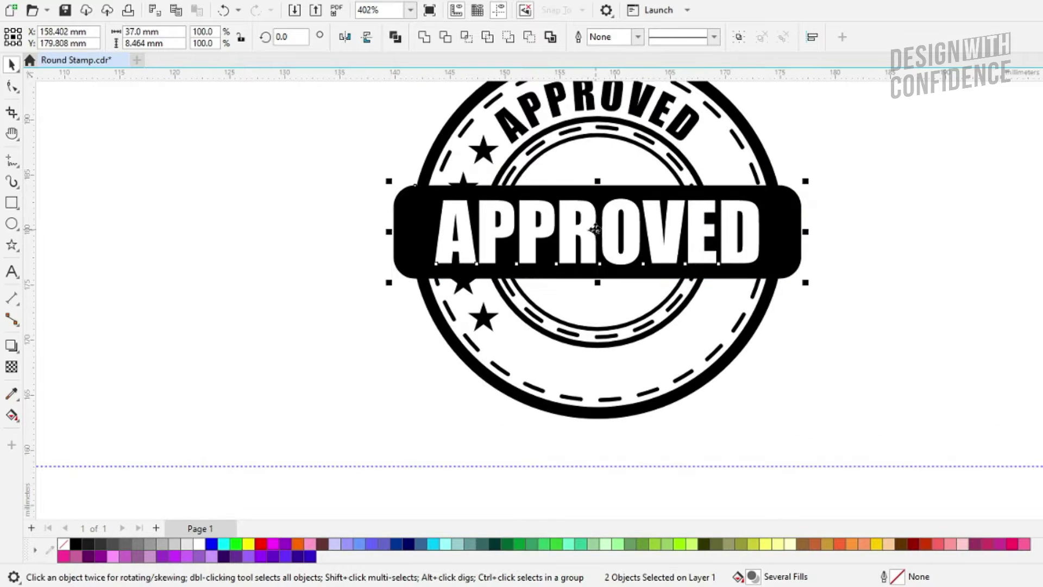
# - Align the centers of the copied banner and its text with the stamp's outer circle, horizontally and vertically
pyautogui.keyDown('shift'); pyautogui.click(754, 141); pyautogui.keyUp('shift')
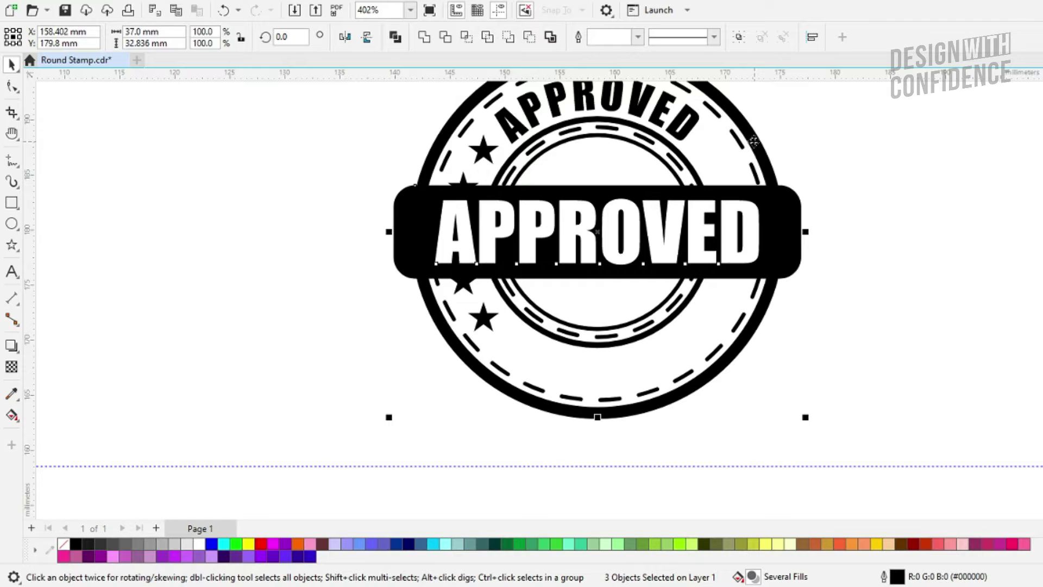
pyautogui.click(163, 3)
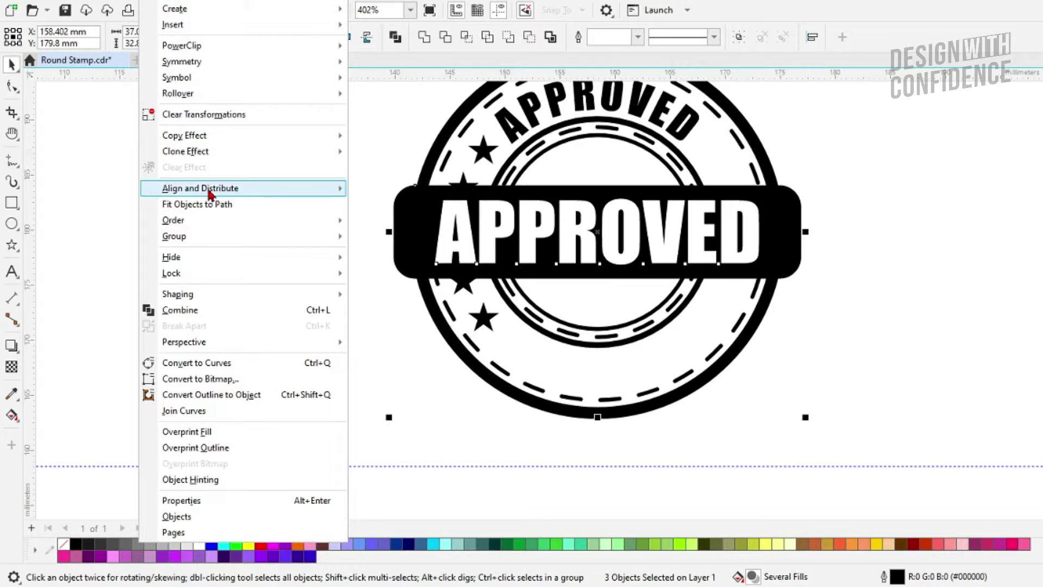
pyautogui.moveTo(212, 191)
pyautogui.click(492, 258)
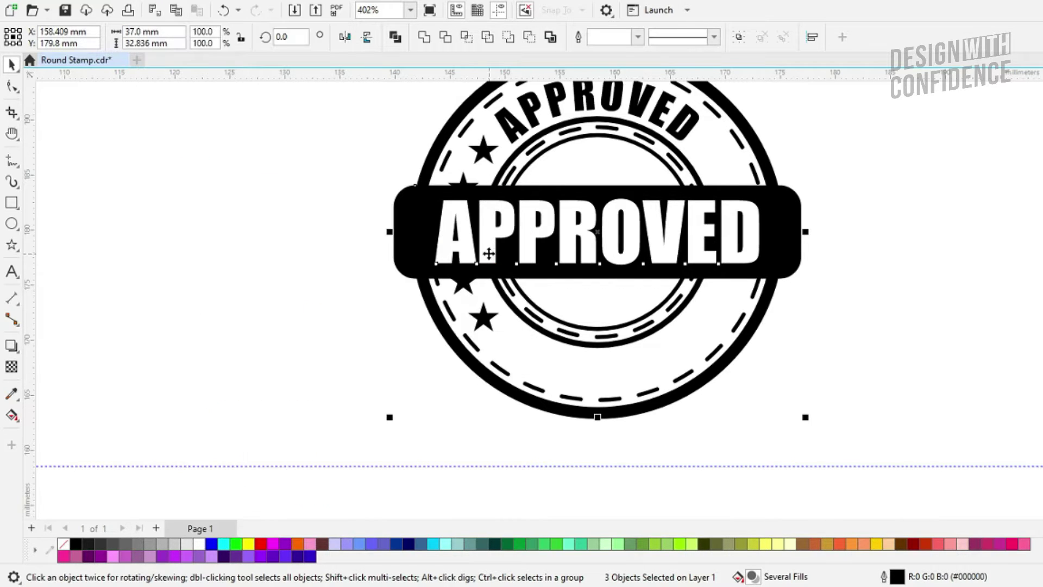
pyautogui.click(163, 3)
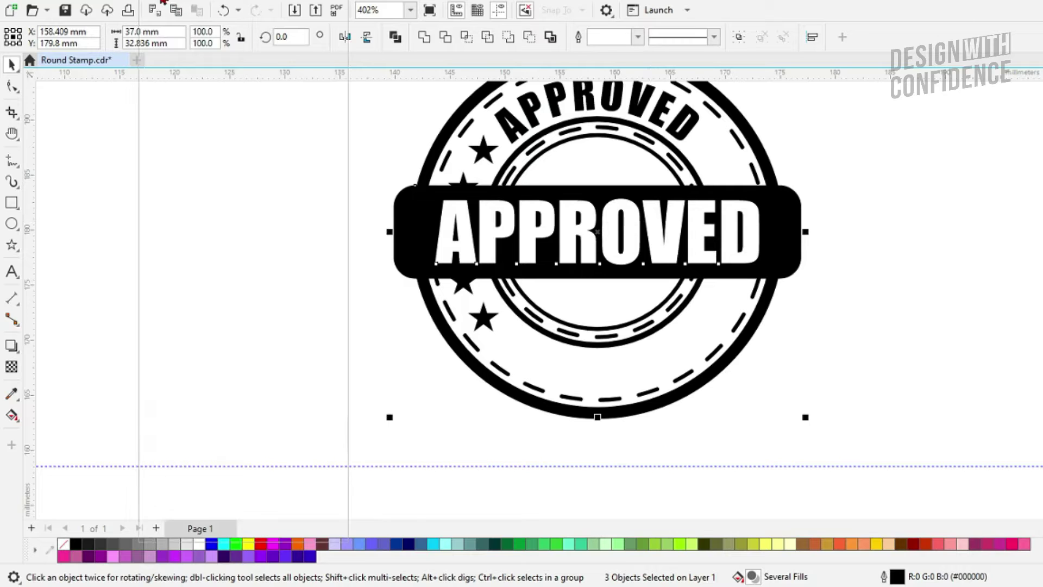
pyautogui.moveTo(196, 189)
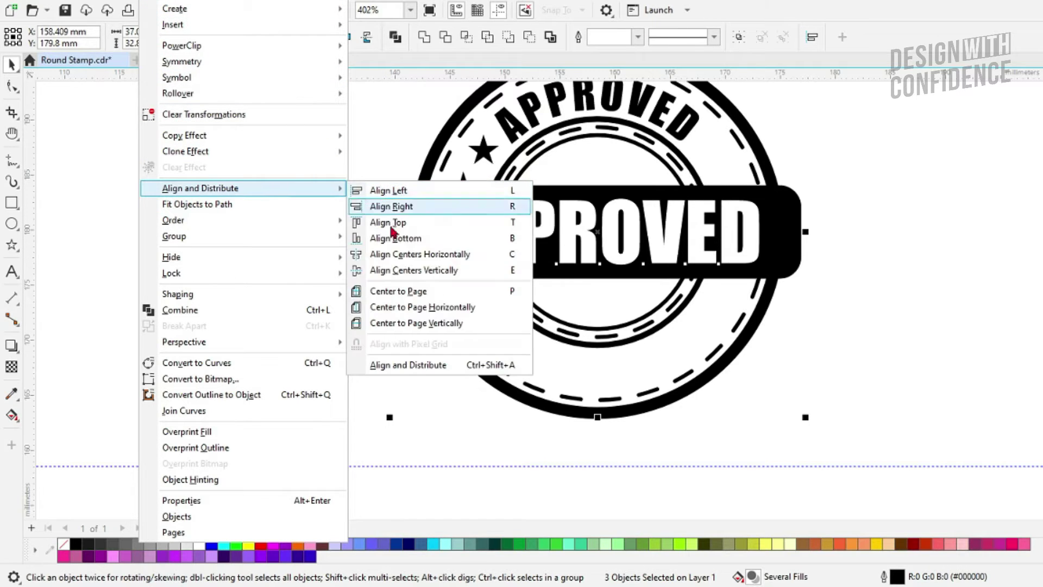
pyautogui.click(409, 270)
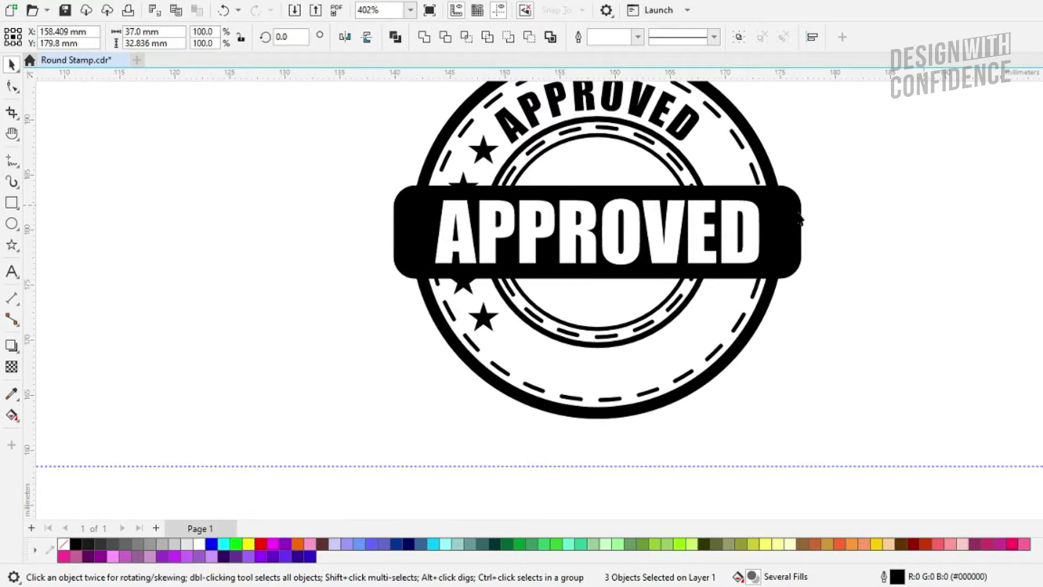
pyautogui.press('Escape')
# - Select the whole assembled stamp and move it up by about 6.6 mm
pyautogui.scroll(-1, 538, 180)
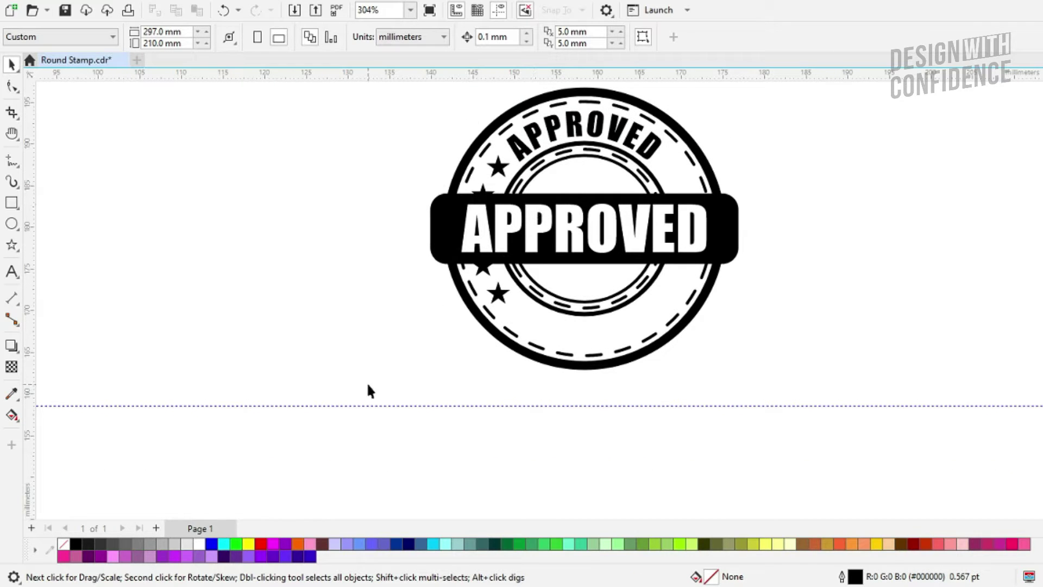
pyautogui.moveTo(368, 385); pyautogui.dragTo(321, 464)
pyautogui.scroll(1, 416, 481)
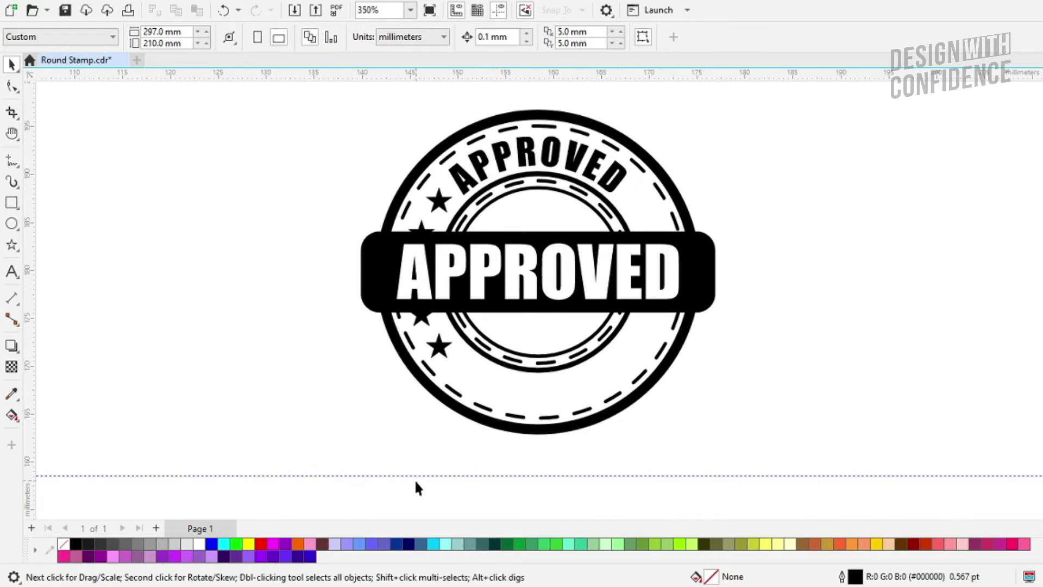
pyautogui.scroll(-2, 460, 356)
pyautogui.moveTo(327, 145); pyautogui.dragTo(750, 448)
pyautogui.moveTo(578, 244)
pyautogui.mouseDown()
pyautogui.moveTo(581, 197)
pyautogui.moveTo(582, 227)
pyautogui.mouseUp()
pyautogui.scroll(2, 582, 197)
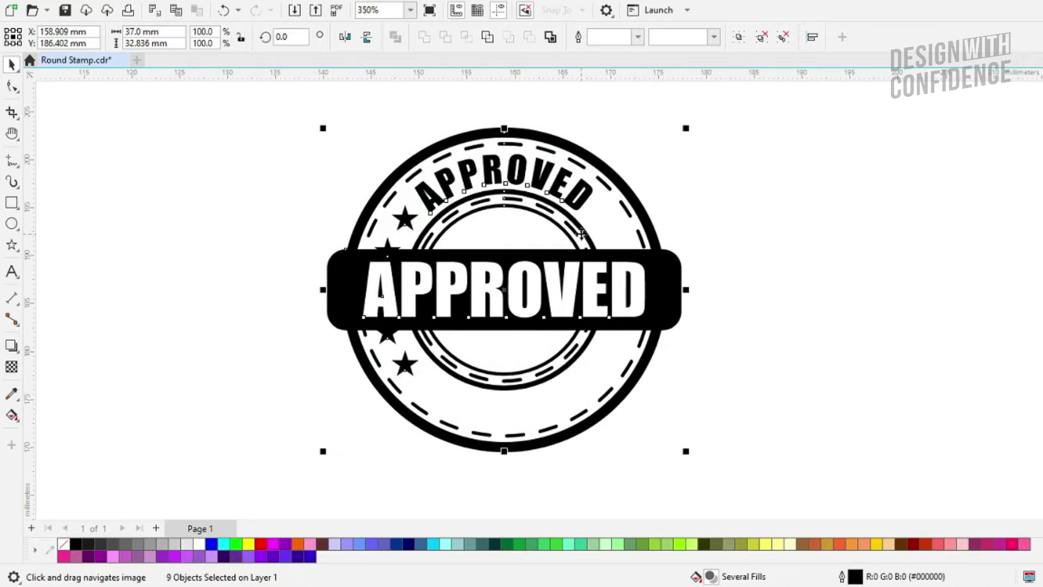
pyautogui.click(804, 210)
pyautogui.press('space')
pyautogui.press('Escape')
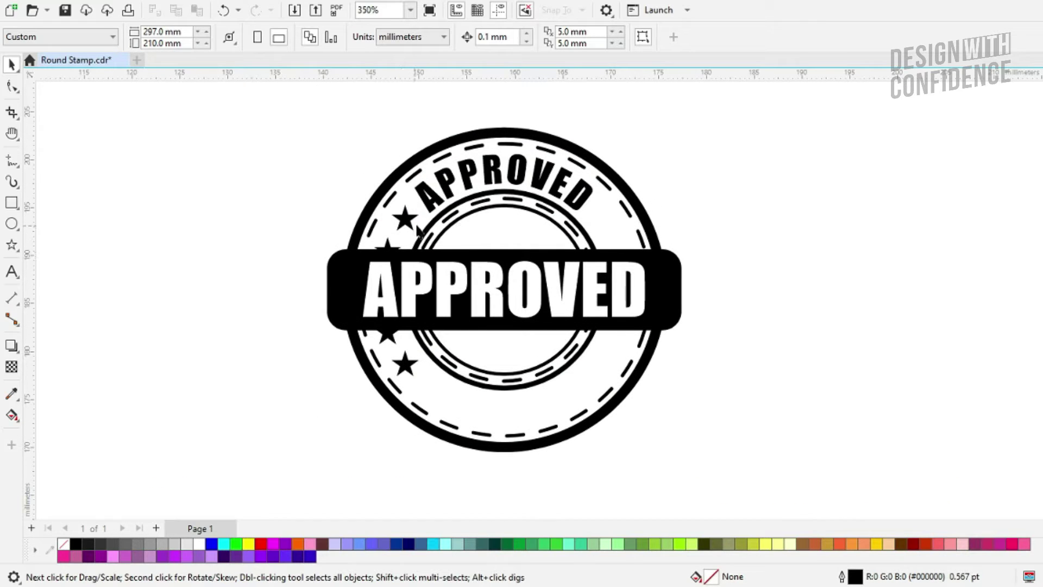
# - Turn snapping on and enable snapping to objects
pyautogui.click(388, 338)
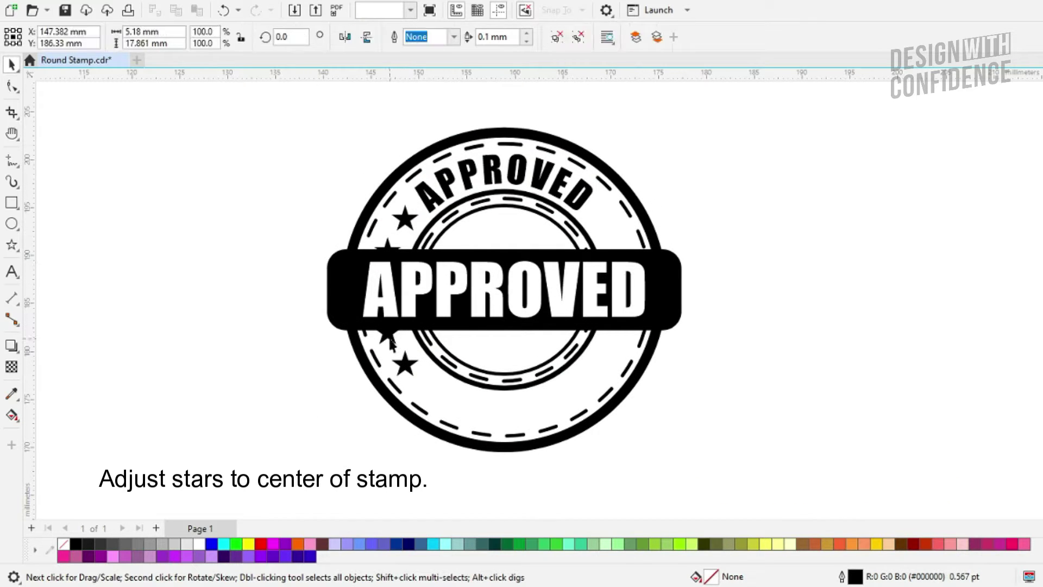
pyautogui.click(388, 338)
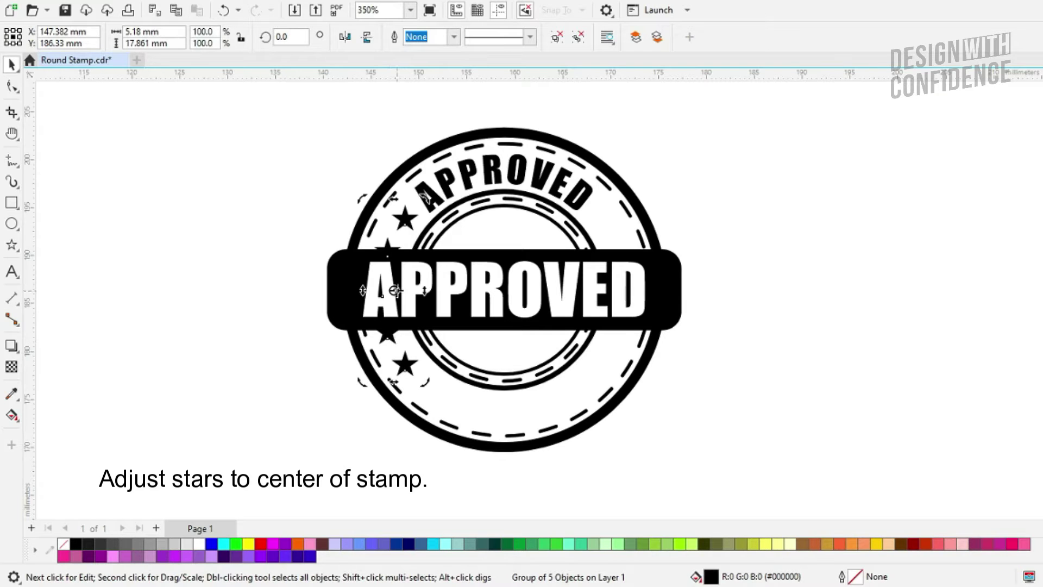
pyautogui.click(527, 9)
pyautogui.click(555, 11)
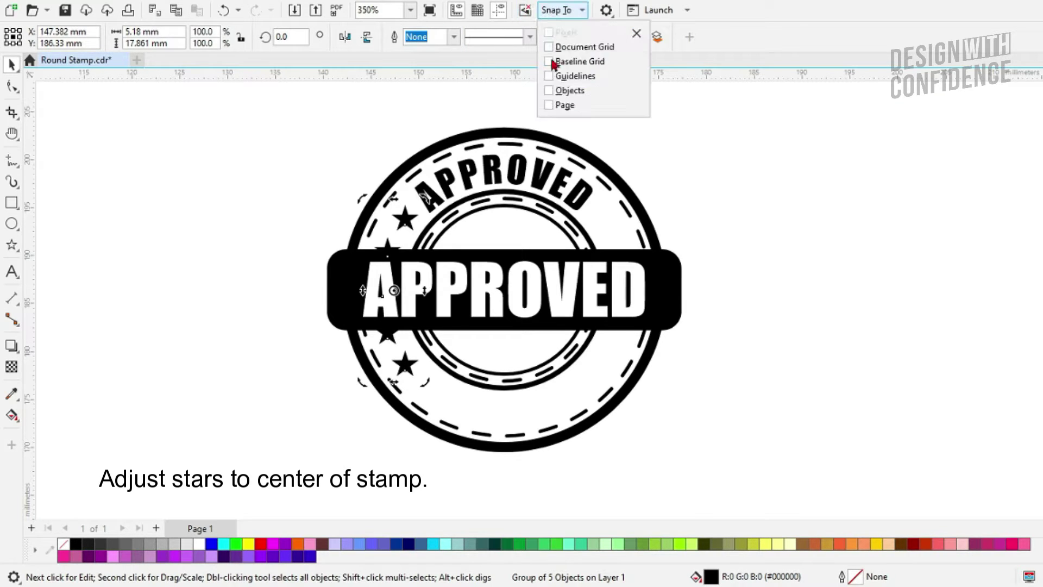
pyautogui.click(571, 94)
# - Place a horizontal and a vertical guideline crossing at the center of the stamp
pyautogui.click(220, 180)
pyautogui.moveTo(30, 285); pyautogui.dragTo(504, 449)
pyautogui.moveTo(540, 72); pyautogui.dragTo(661, 291)
pyautogui.scroll(2, 506, 291)
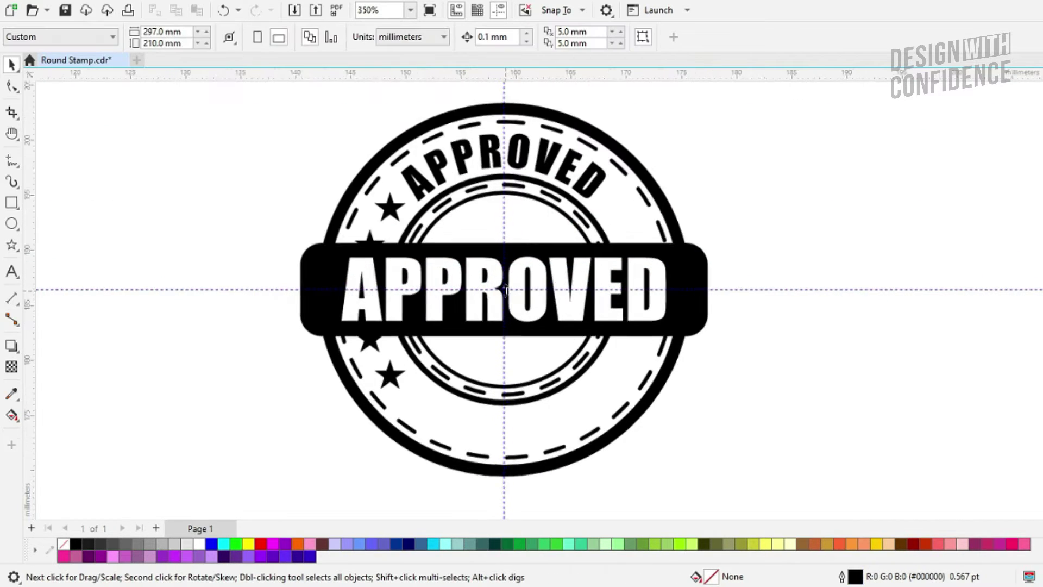
pyautogui.scroll(-1, 505, 291)
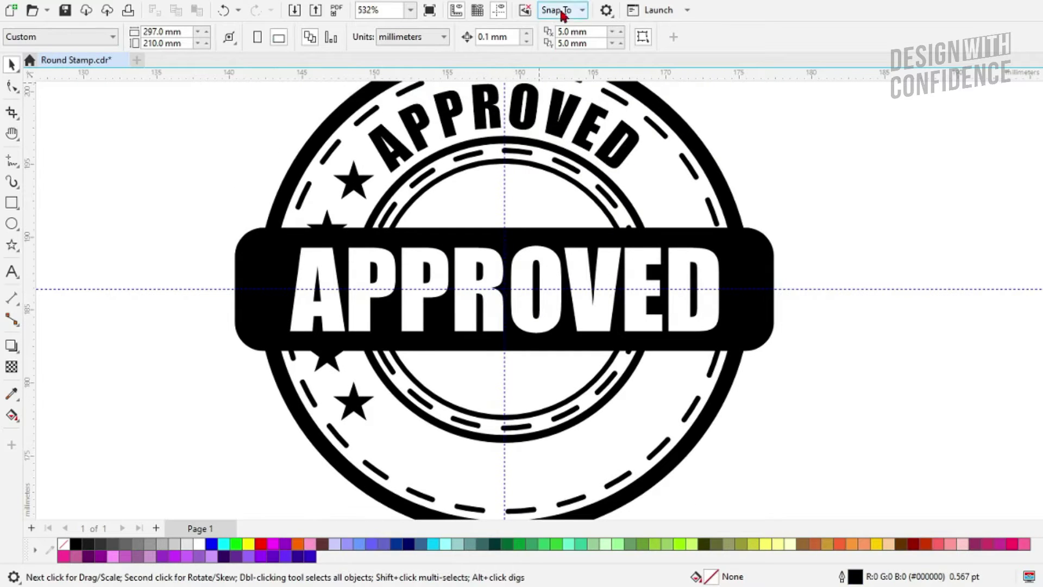
# - Enable snapping to guidelines as well
pyautogui.click(583, 10)
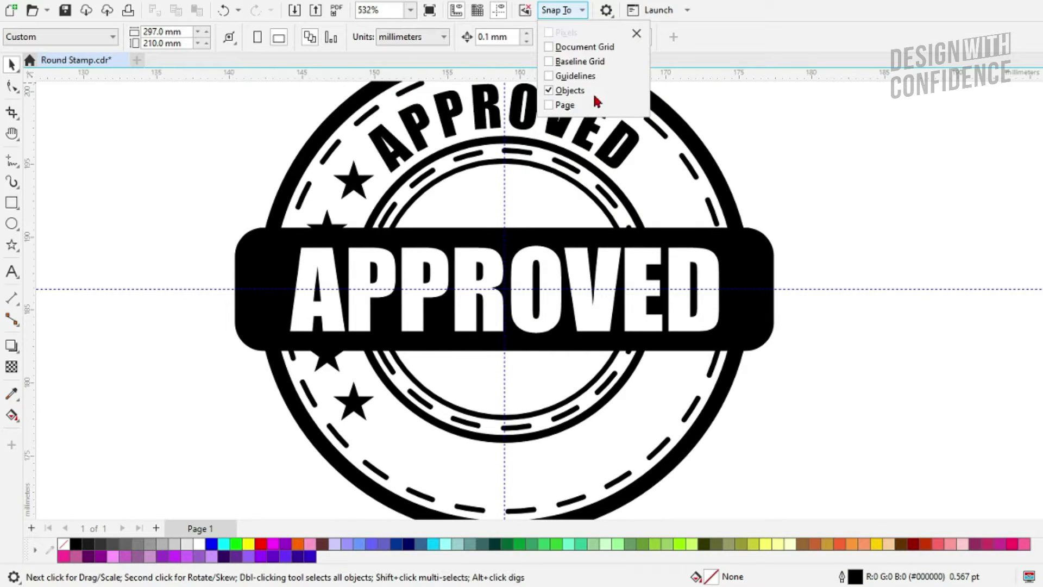
pyautogui.click(553, 77)
pyautogui.click(513, 223)
# - Rotate the five-star group about 89.5° around the guideline intersection to the bottom of the ring, and save the document
pyautogui.click(354, 183)
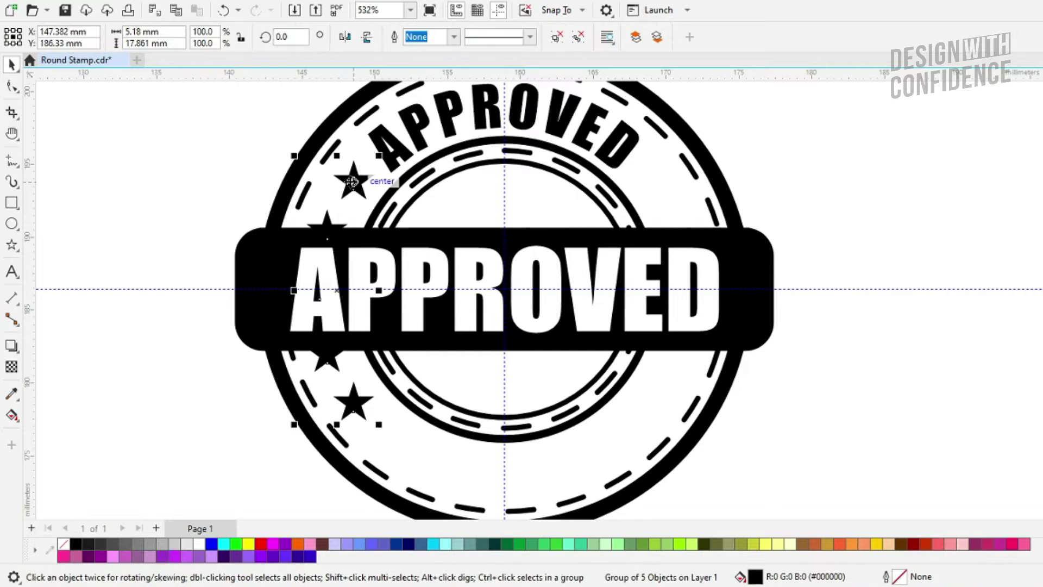
pyautogui.click(354, 184)
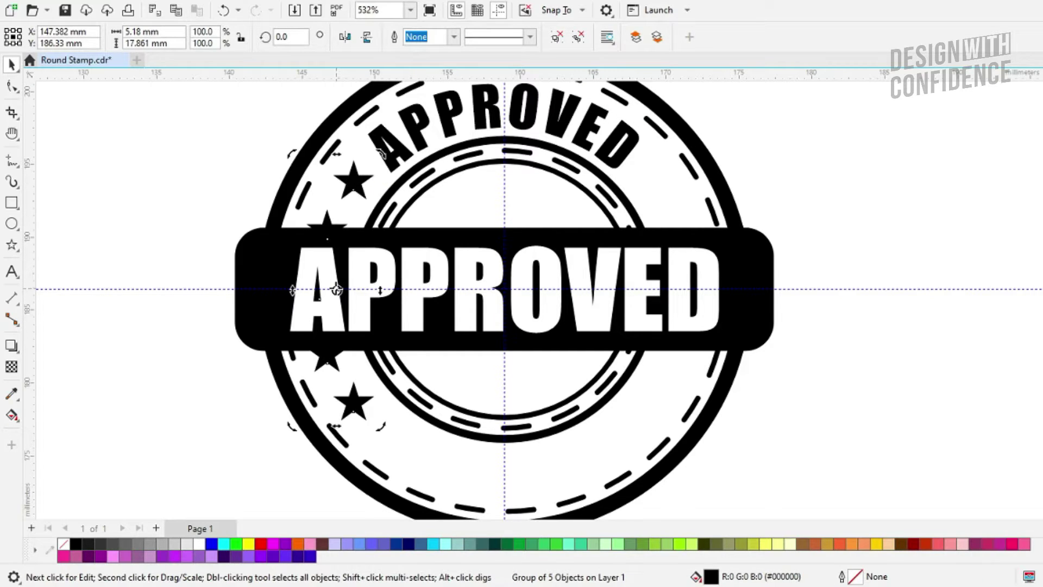
pyautogui.moveTo(336, 290); pyautogui.dragTo(504, 288)
pyautogui.moveTo(291, 153); pyautogui.dragTo(404, 453)
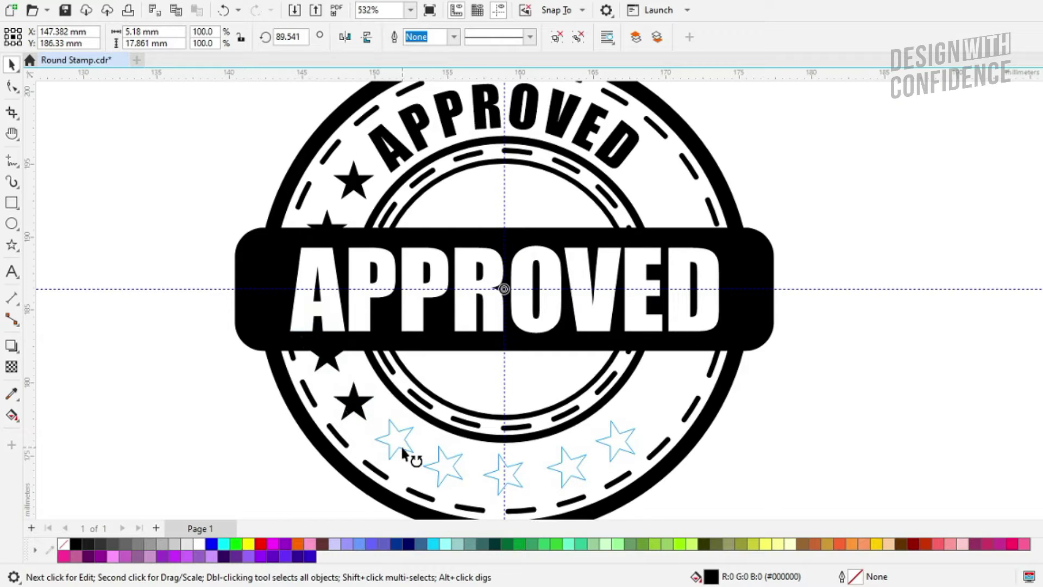
pyautogui.moveTo(404, 452); pyautogui.dragTo(405, 453)
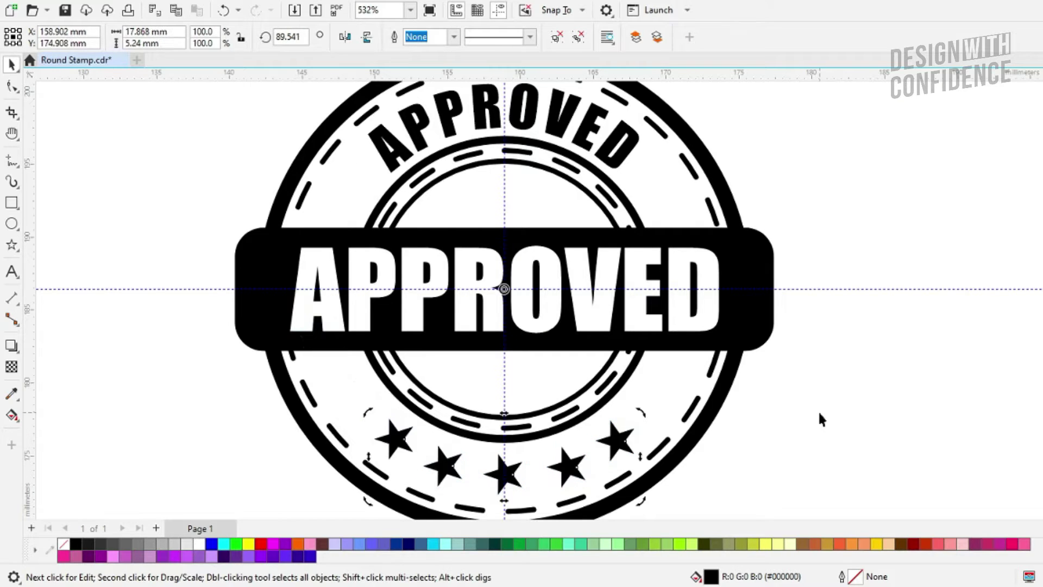
pyautogui.click(758, 393)
pyautogui.click(66, 12)
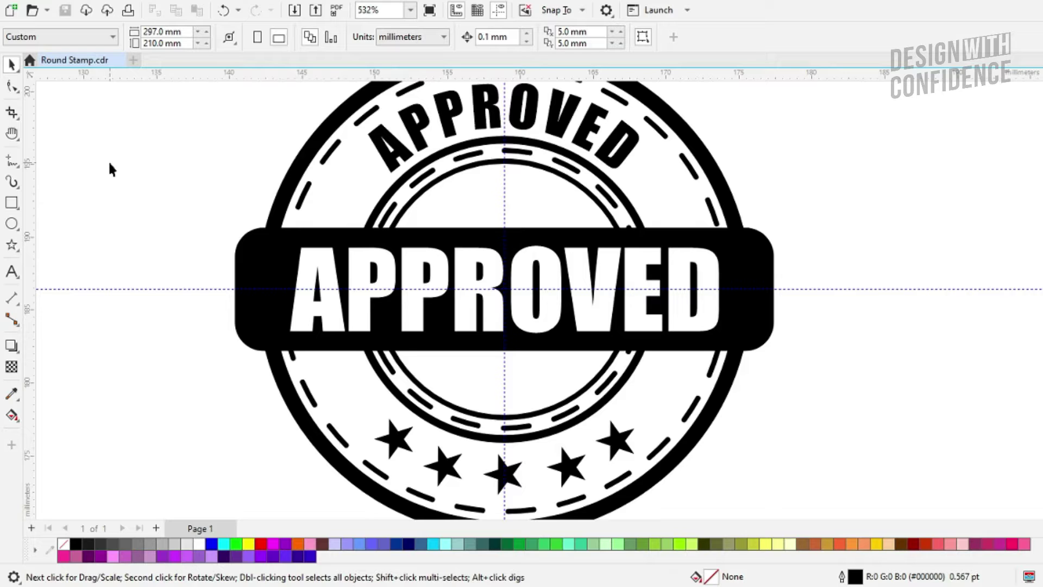
# - Ungroup the five stars completely into separate objects
pyautogui.click(508, 476)
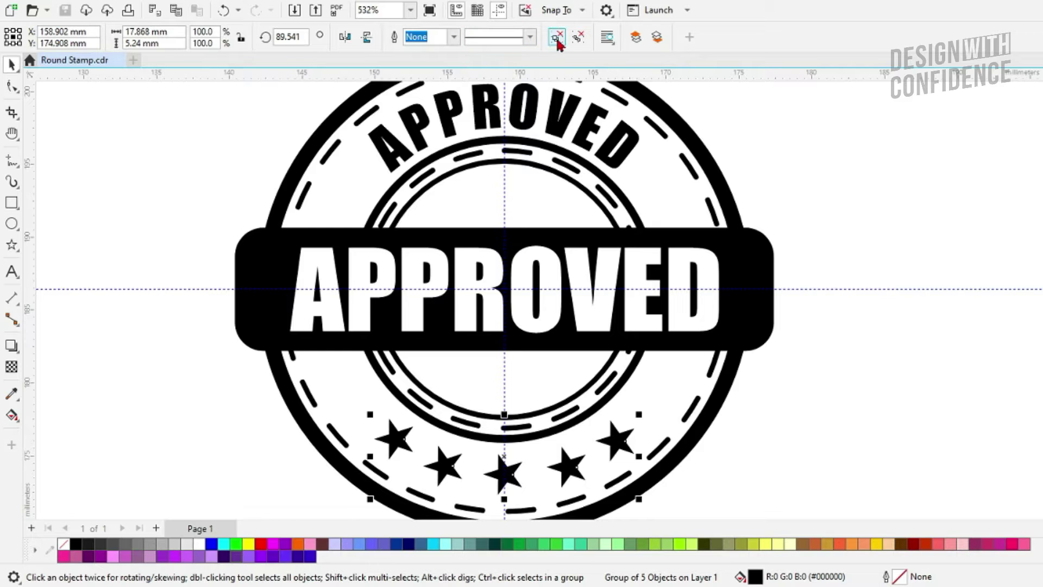
pyautogui.click(164, 4)
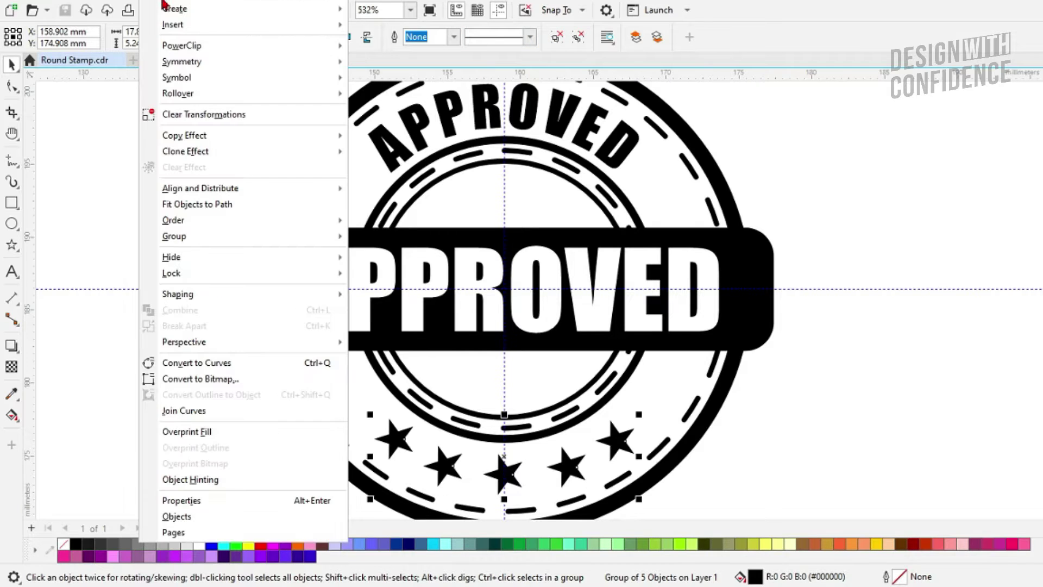
pyautogui.moveTo(228, 260)
pyautogui.moveTo(252, 238)
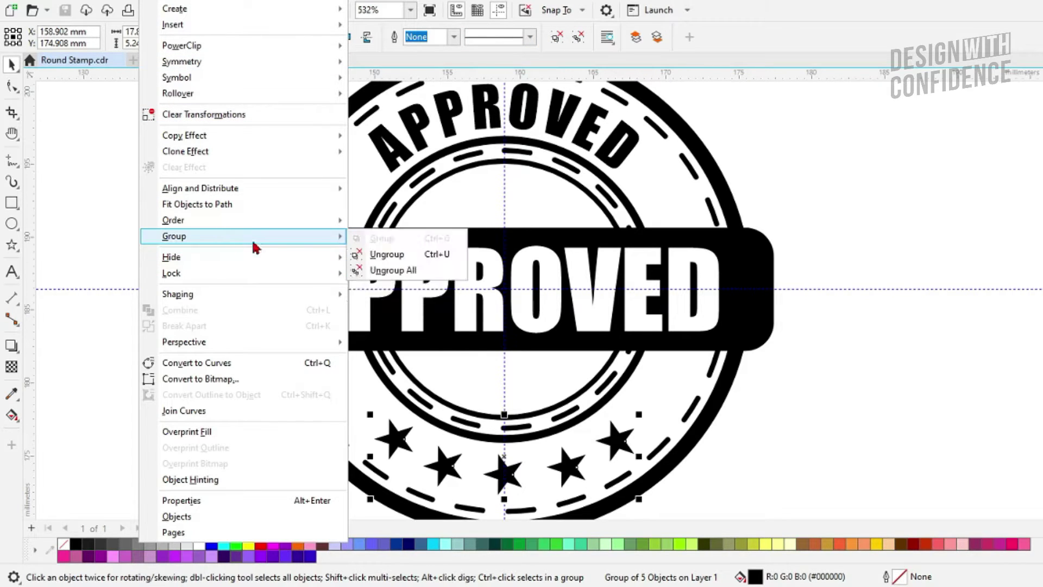
pyautogui.click(400, 272)
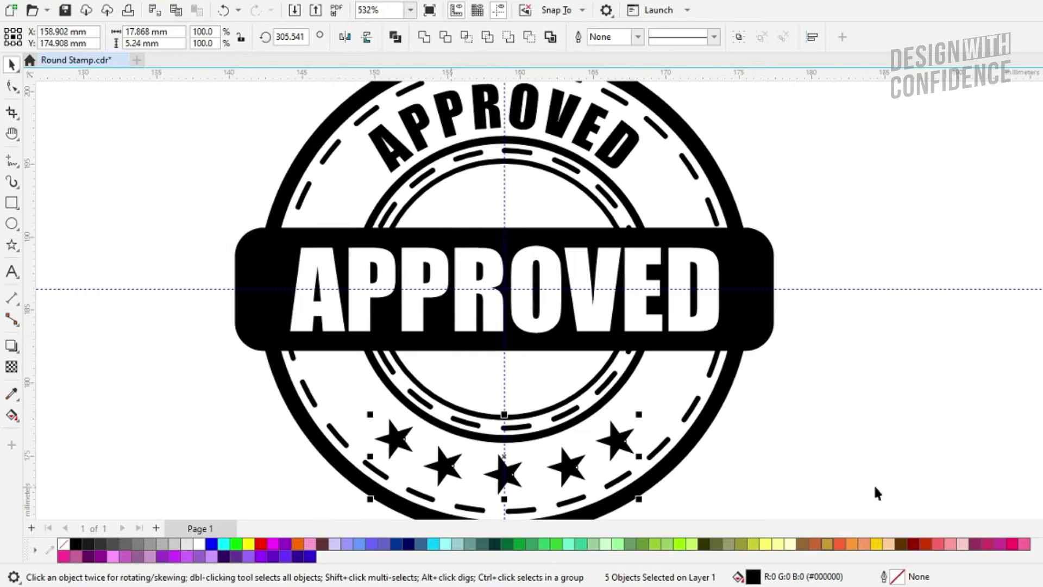
pyautogui.click(780, 493)
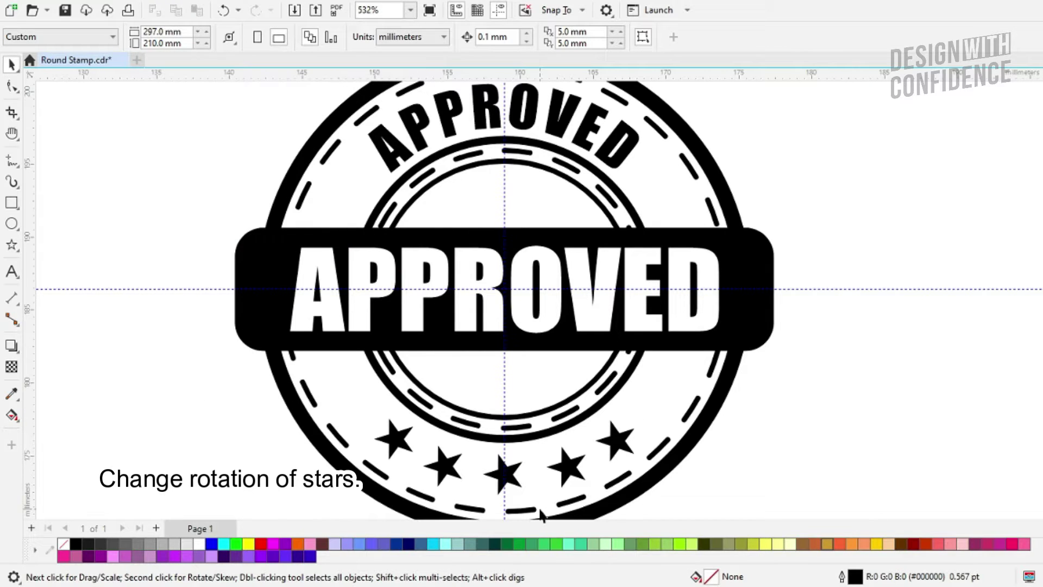
# - Set the rotation angle of the first, second and middle star to 0 so they stand upright
pyautogui.click(403, 442)
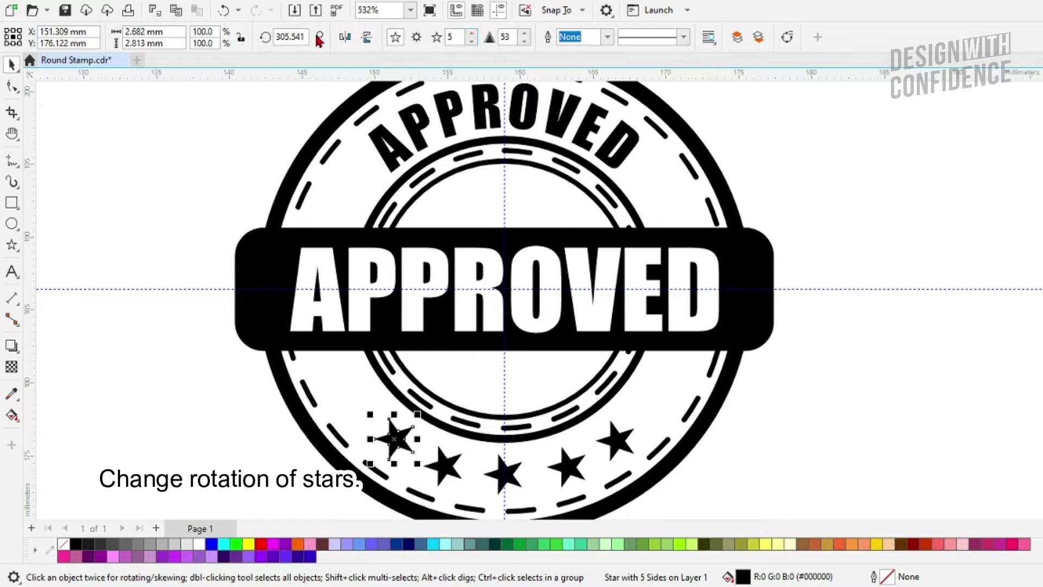
pyautogui.click(294, 36)
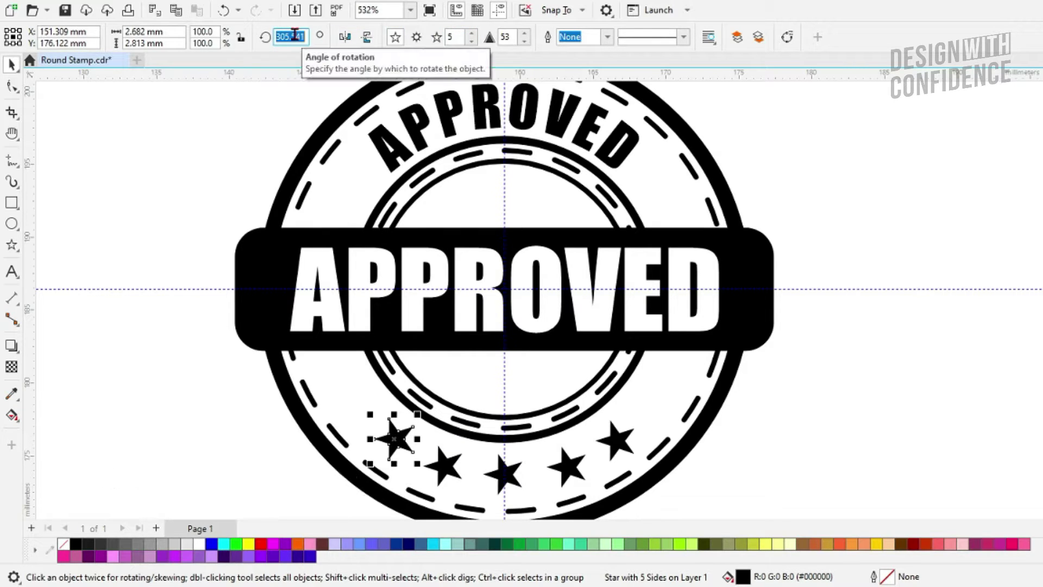
pyautogui.click(454, 469)
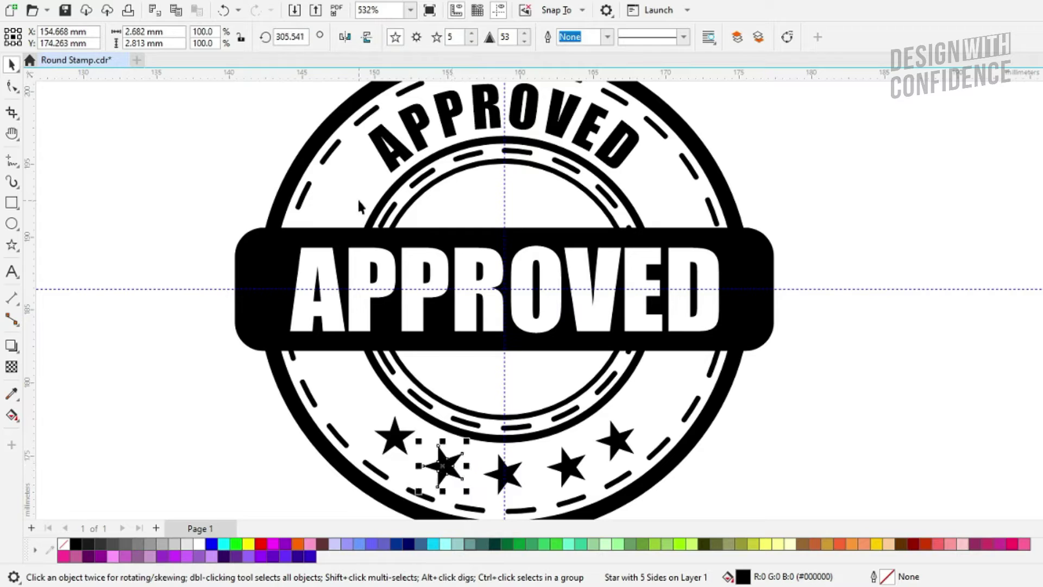
pyautogui.click(291, 37)
pyautogui.write('0')
pyautogui.press('Return')
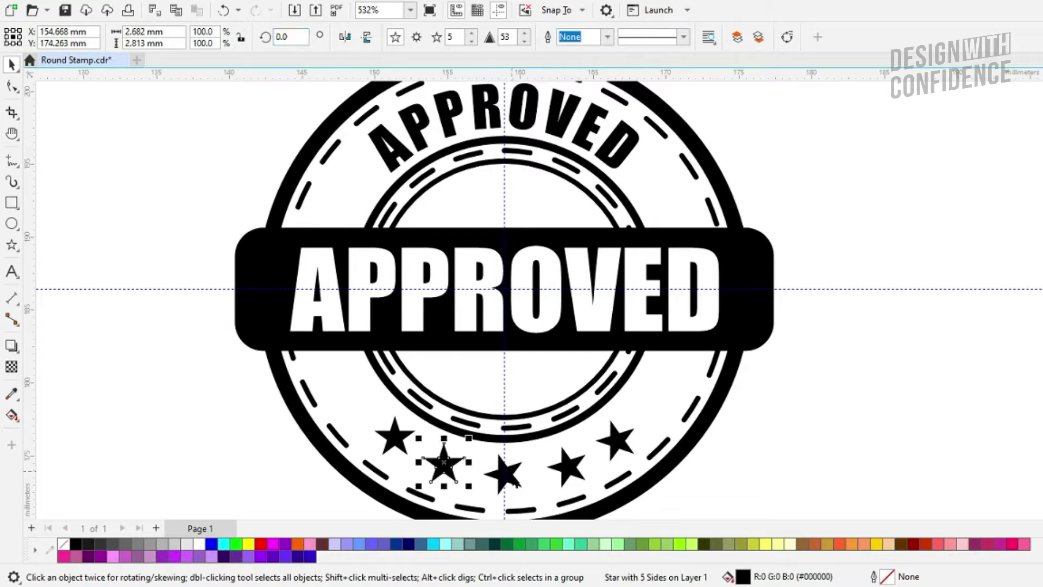
pyautogui.click(511, 477)
pyautogui.click(288, 36)
pyautogui.write('0')
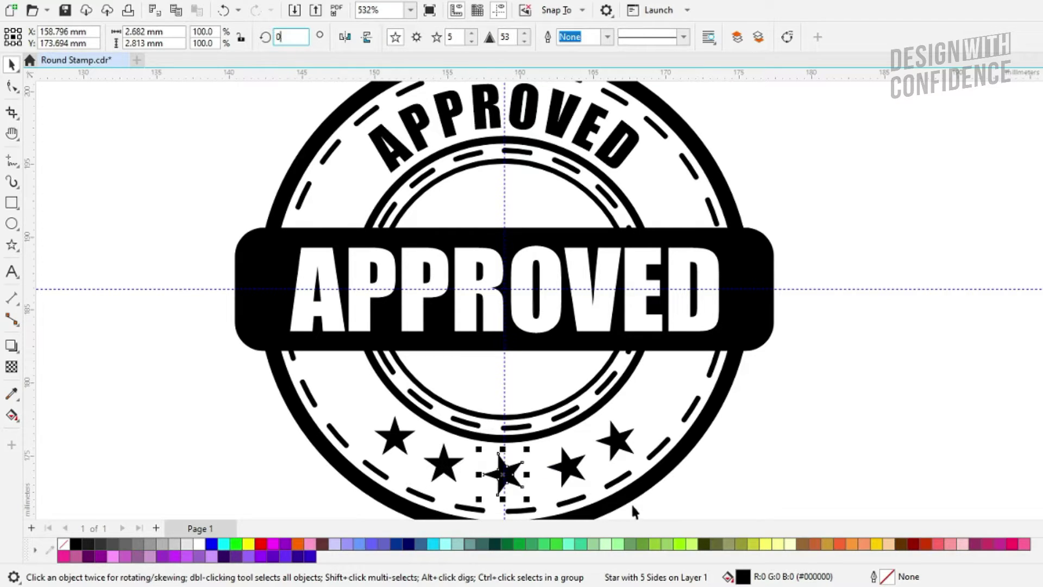
pyautogui.press('Return')
# - Set the rotation angle of the fourth and fifth star to 0
pyautogui.click(575, 462)
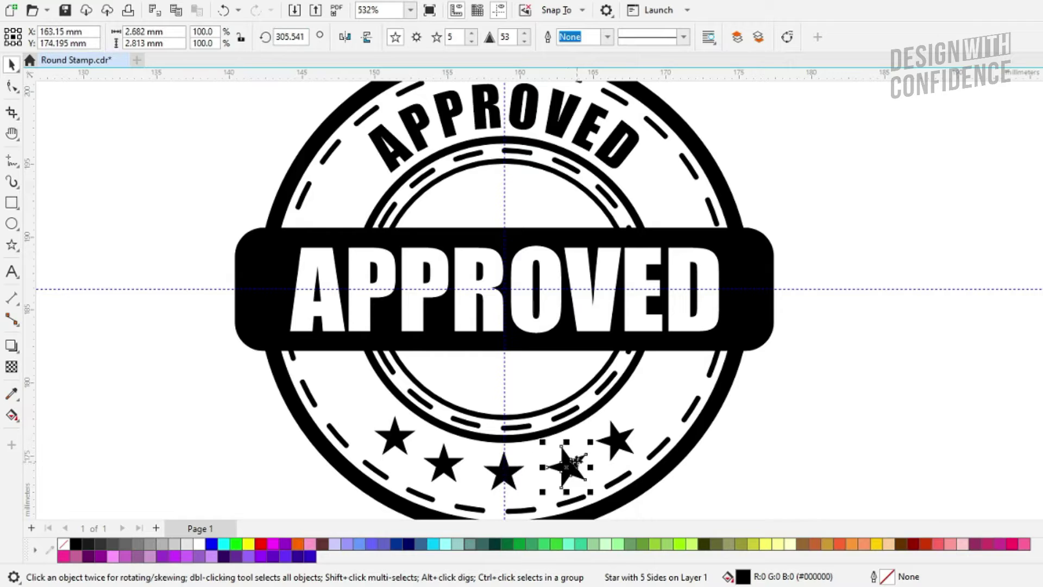
pyautogui.doubleClick(299, 36)
pyautogui.write('0')
pyautogui.press('Return')
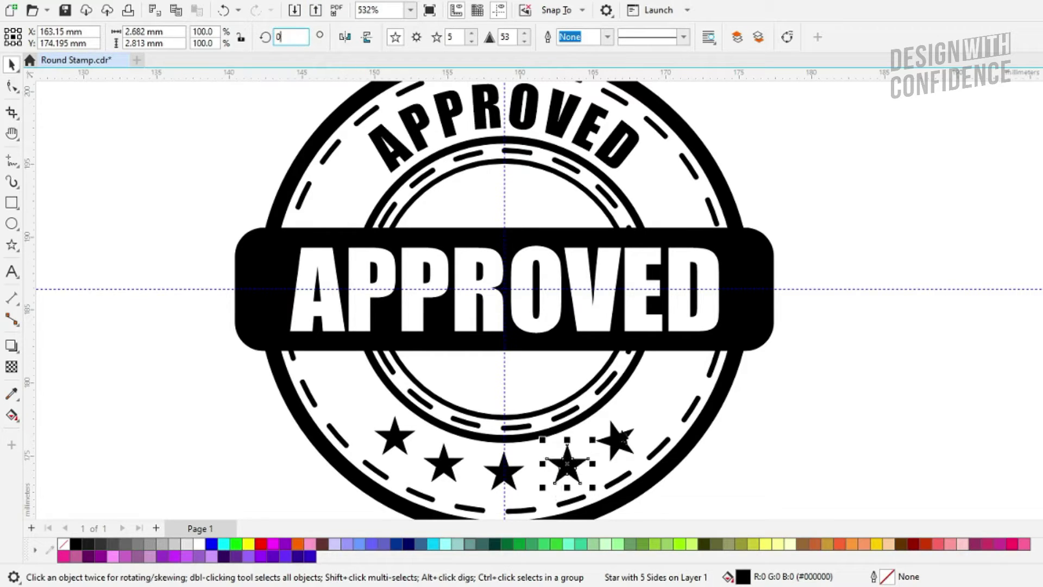
pyautogui.click(621, 431)
pyautogui.click(620, 433)
pyautogui.click(299, 36)
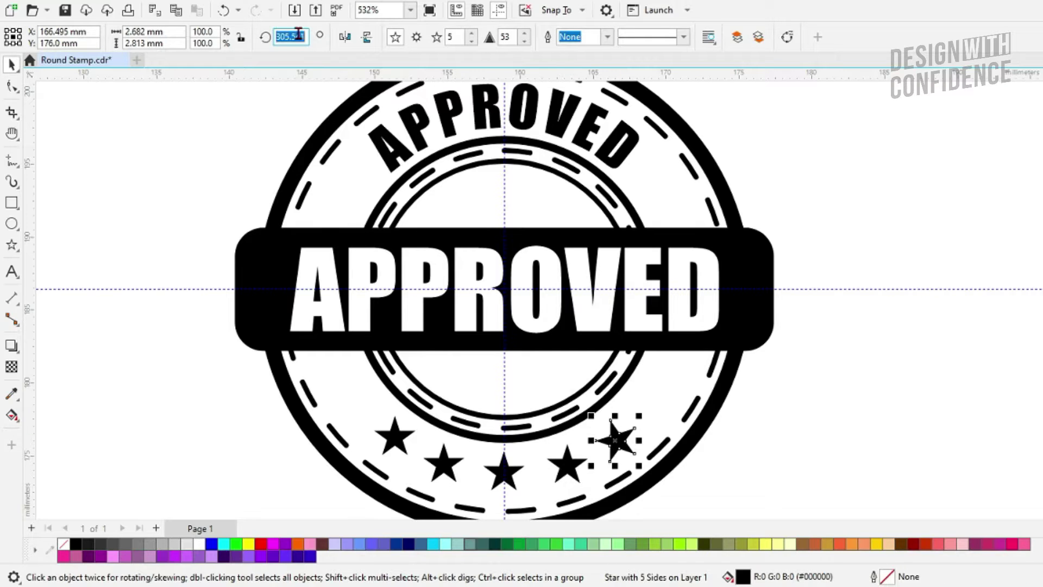
pyautogui.write('0')
pyautogui.press('Return')
pyautogui.click(807, 458)
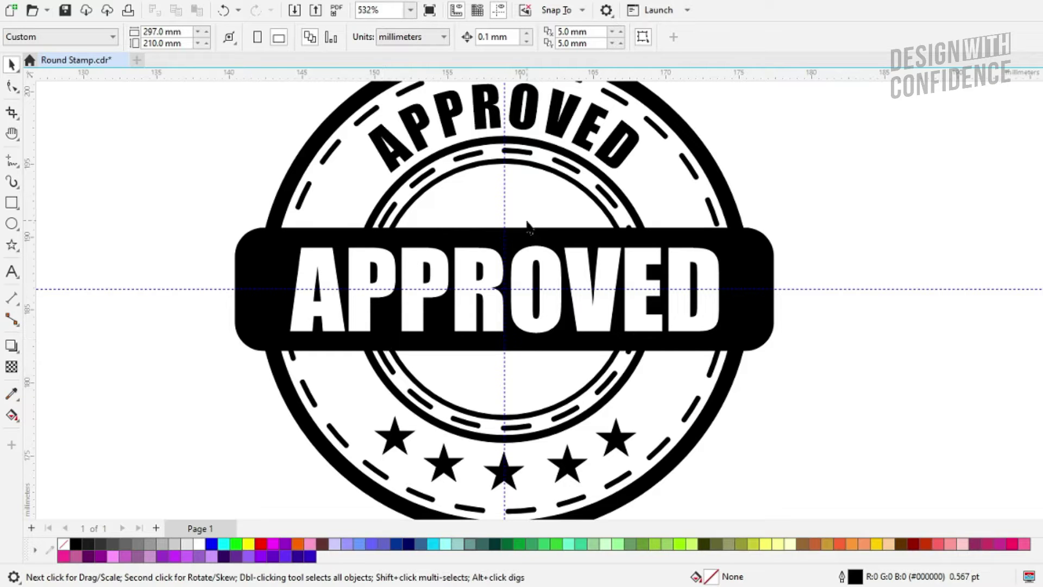
# - Replace the curved APPROVED text above the banner with ARTWORK IS
pyautogui.scroll(-1, 530, 227)
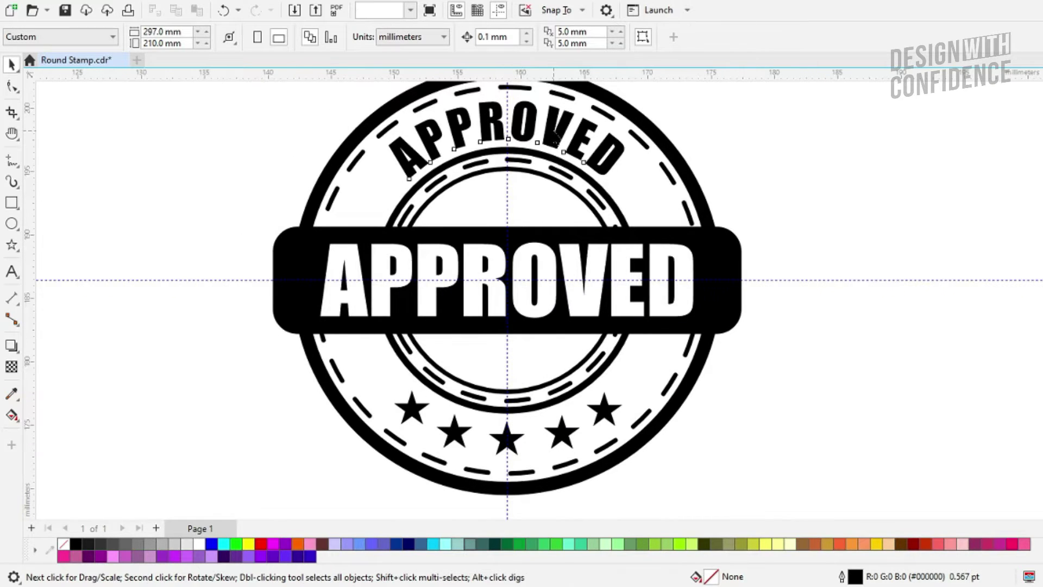
pyautogui.click(554, 139)
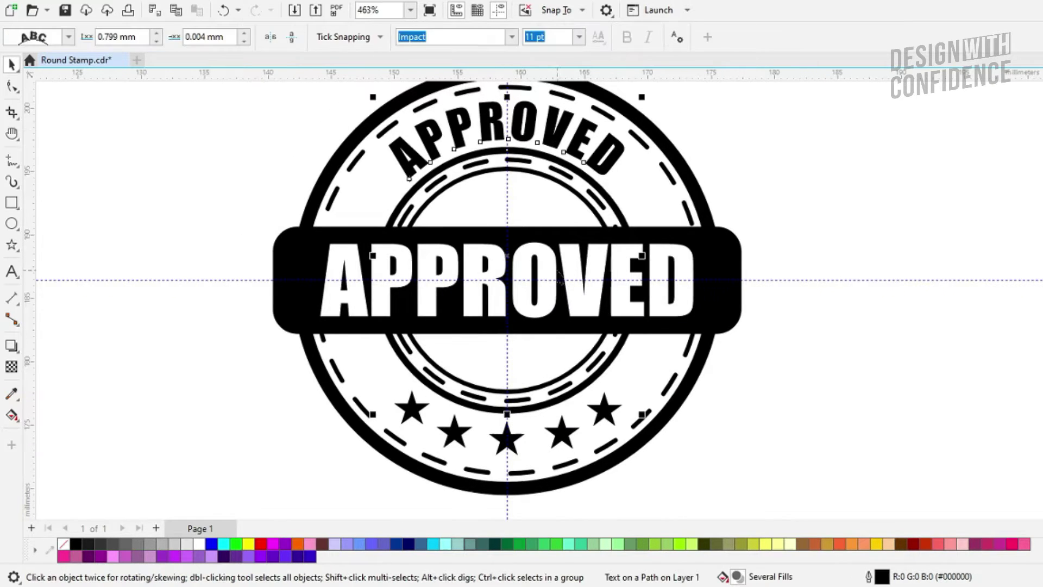
pyautogui.click(731, 182)
pyautogui.click(554, 139)
pyautogui.click(11, 271)
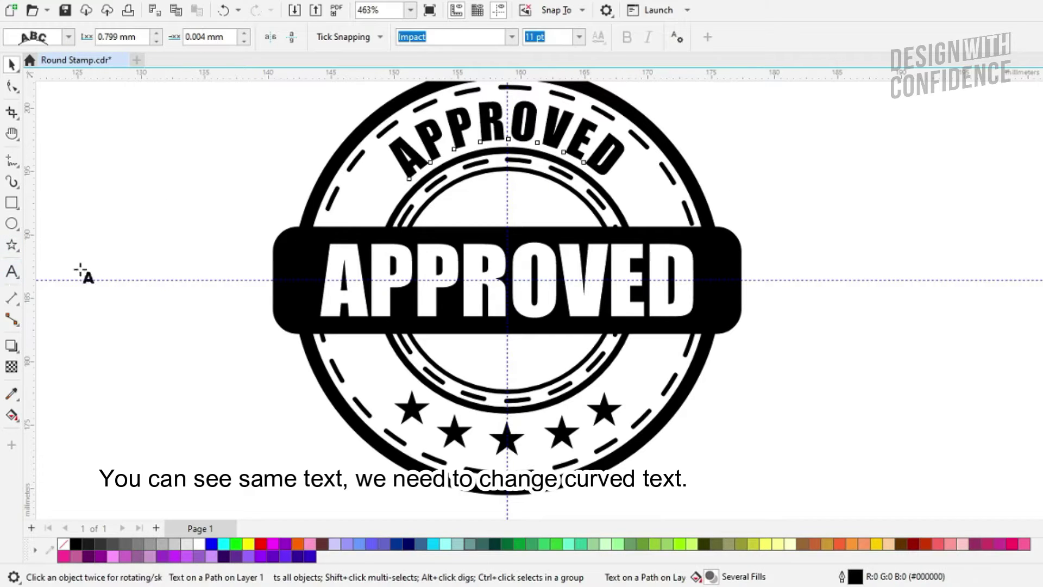
pyautogui.doubleClick(530, 124)
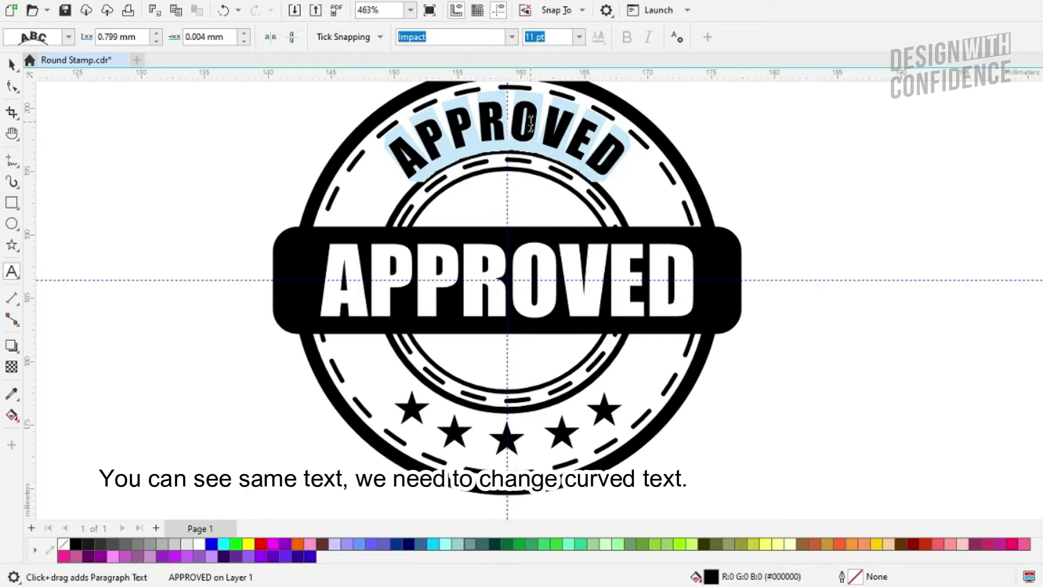
pyautogui.write('ARTWORK')
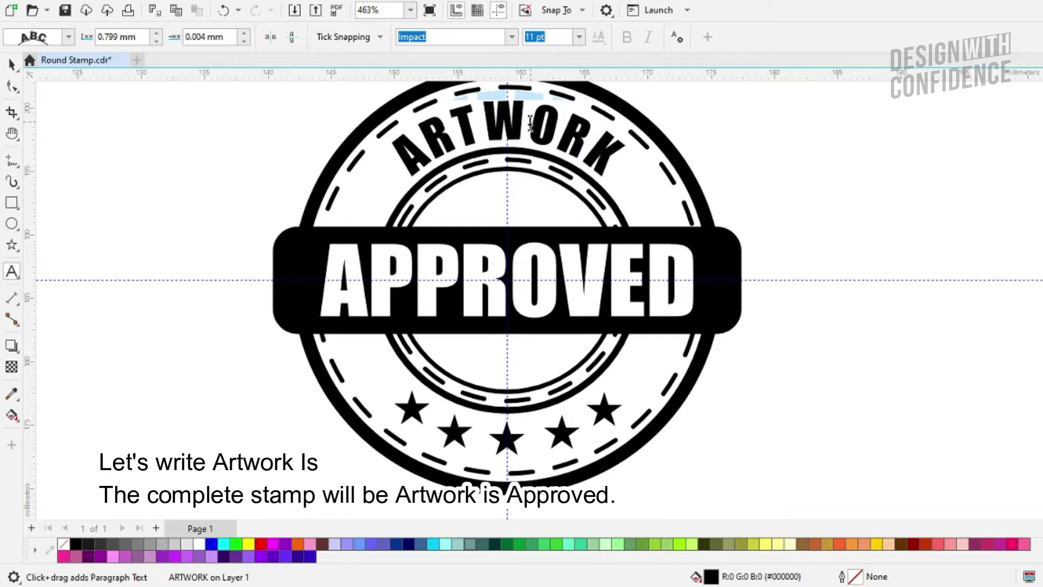
pyautogui.write(' I')
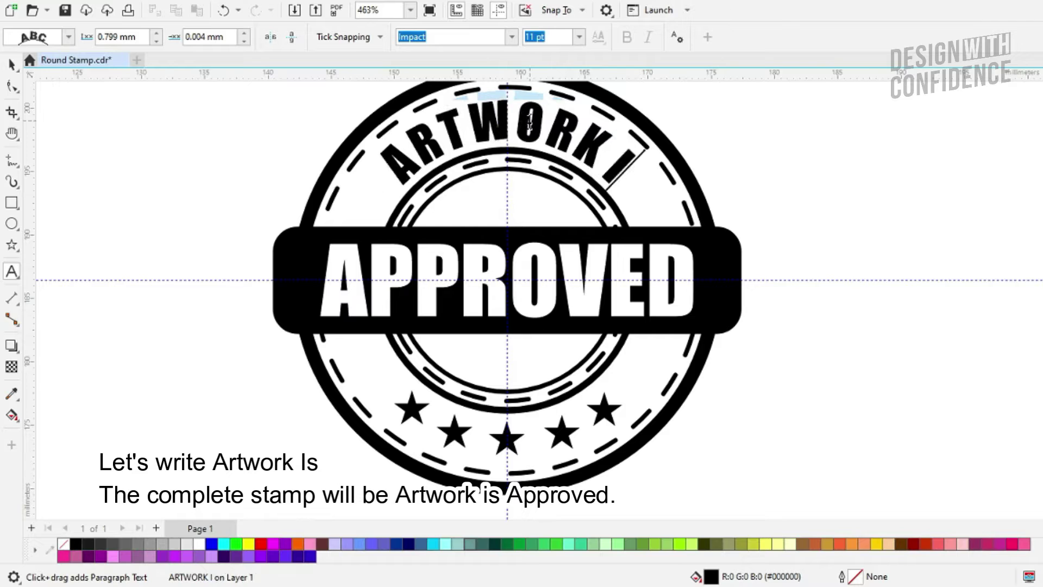
pyautogui.write('S')
pyautogui.click(12, 65)
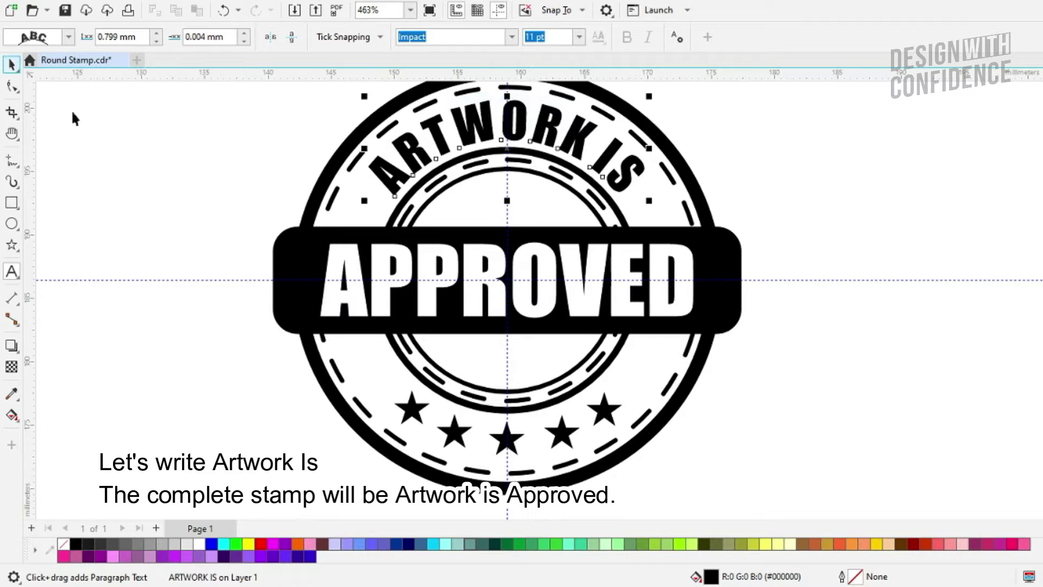
pyautogui.click(284, 222)
# - Copy the right end star twice to add one more star at each end of the star row
pyautogui.moveTo(592, 246); pyautogui.dragTo(593, 267)
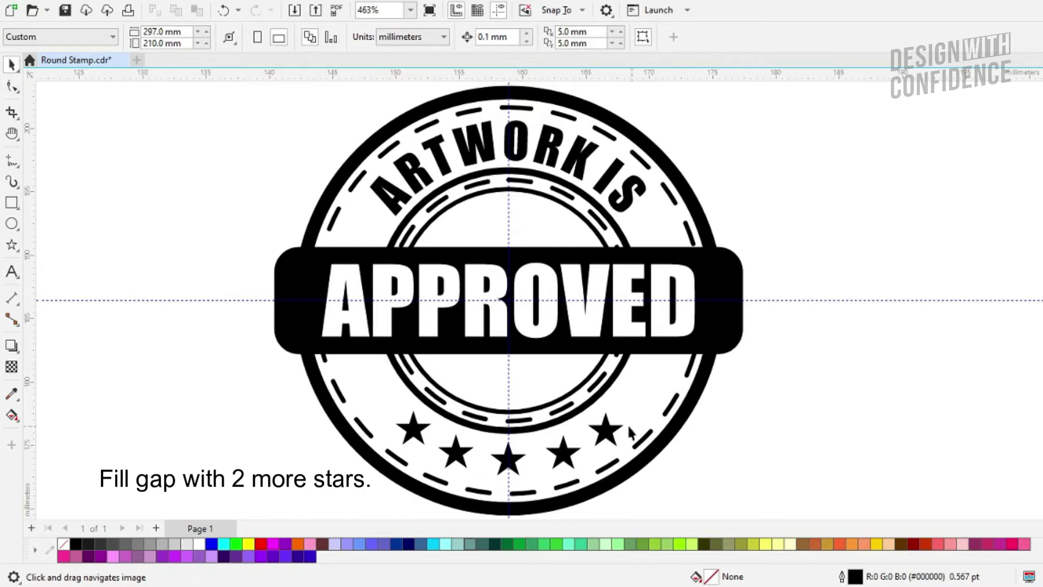
pyautogui.click(610, 426)
pyautogui.moveTo(610, 426); pyautogui.dragTo(380, 408)
pyautogui.rightClick(646, 402)
pyautogui.rightClick(381, 408)
pyautogui.click(286, 435)
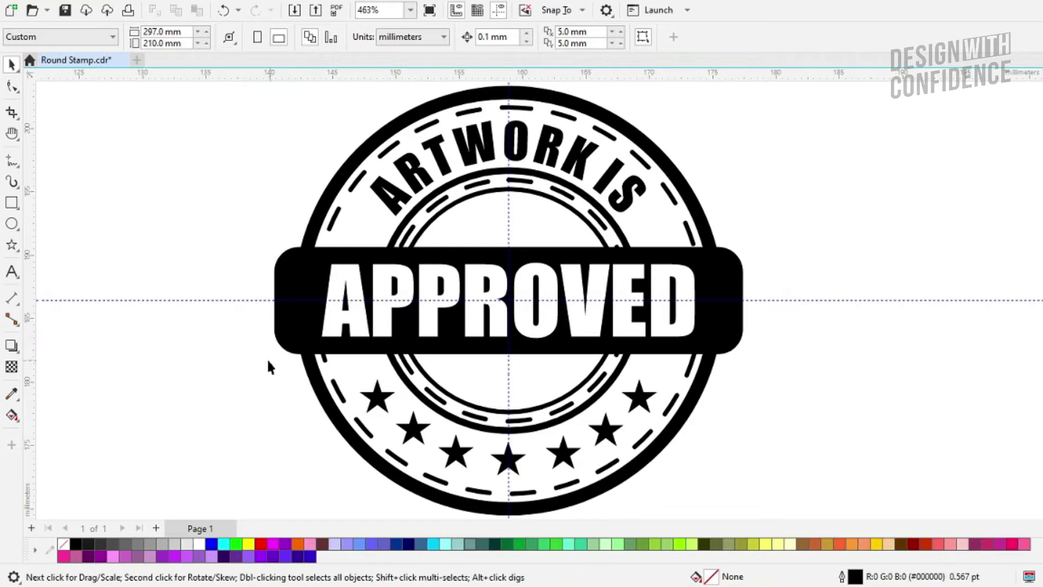
# - Group the seven stars along the lower part of the stamp into one object
pyautogui.moveTo(266, 359); pyautogui.dragTo(716, 489)
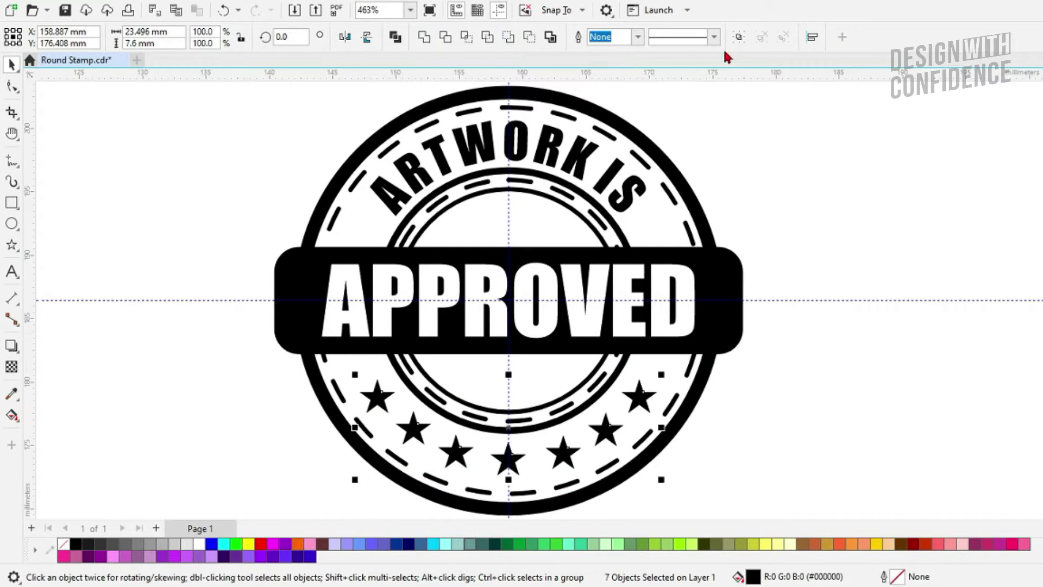
pyautogui.click(169, 3)
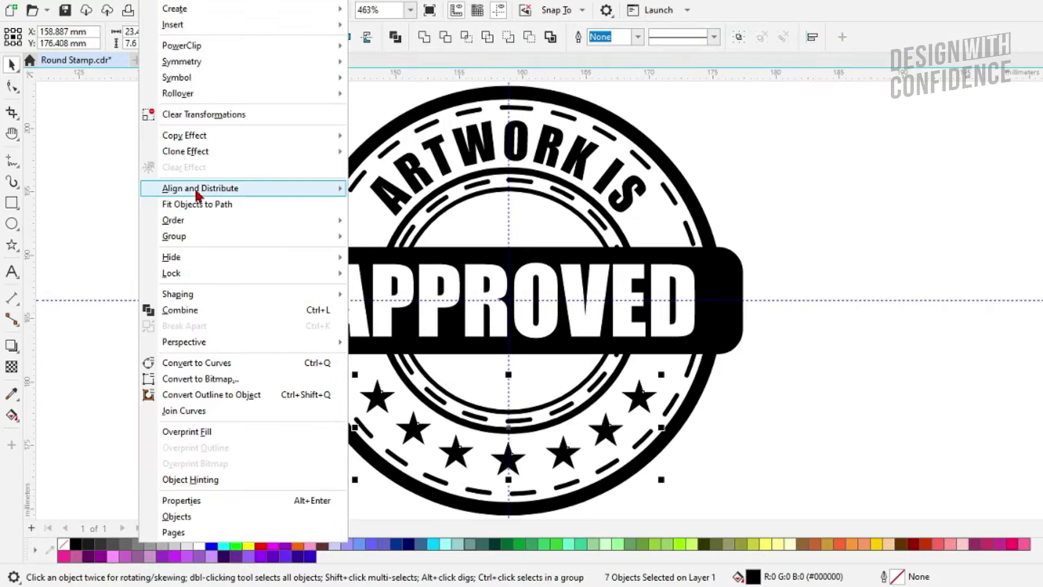
pyautogui.moveTo(206, 237)
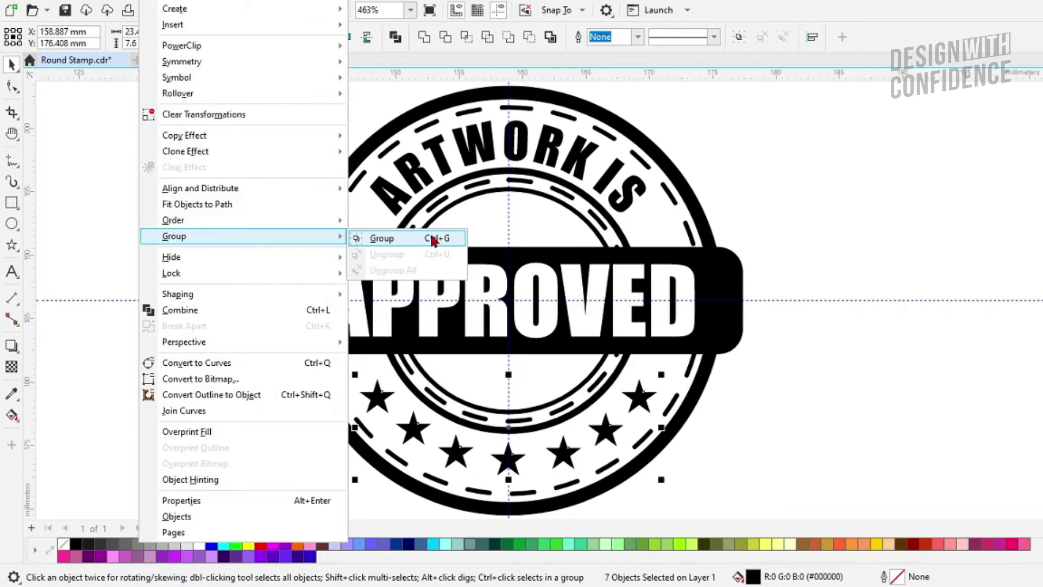
pyautogui.click(435, 240)
pyautogui.click(789, 237)
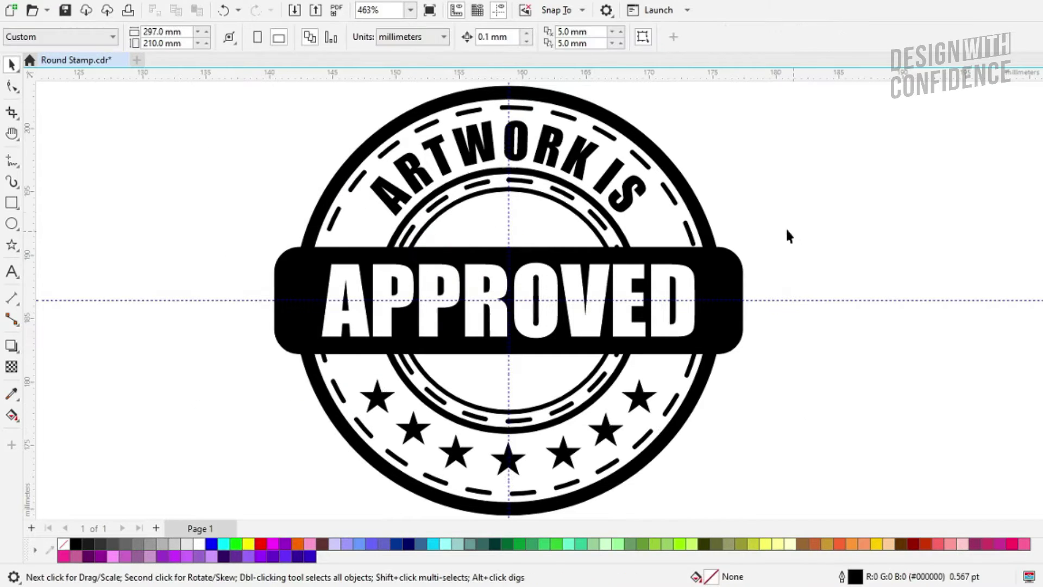
# - Widen the letter spacing of the curved ARTWORK IS text so it spreads slightly further along the arc
pyautogui.click(630, 200)
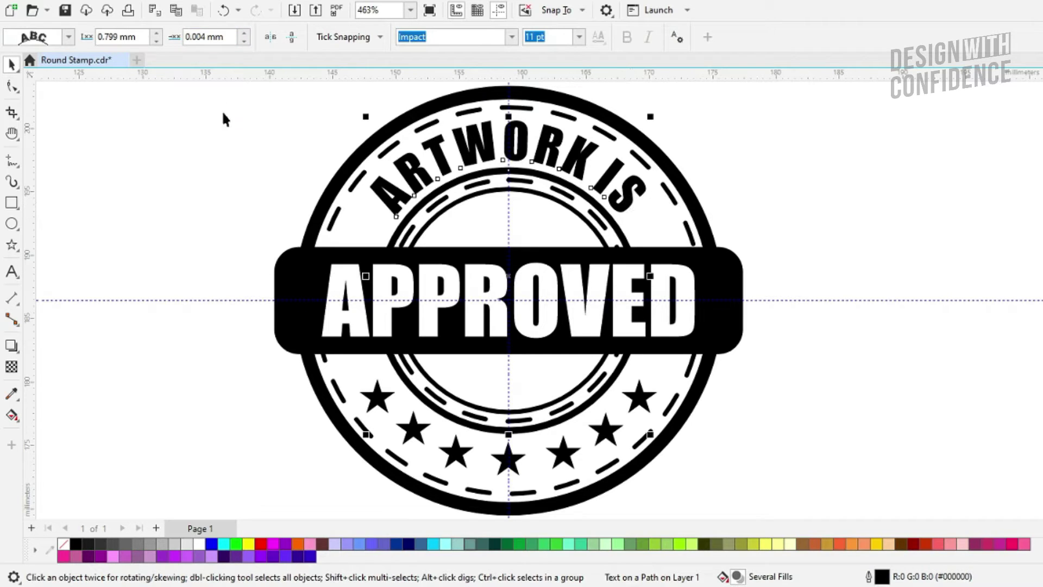
pyautogui.click(12, 86)
pyautogui.click(624, 214)
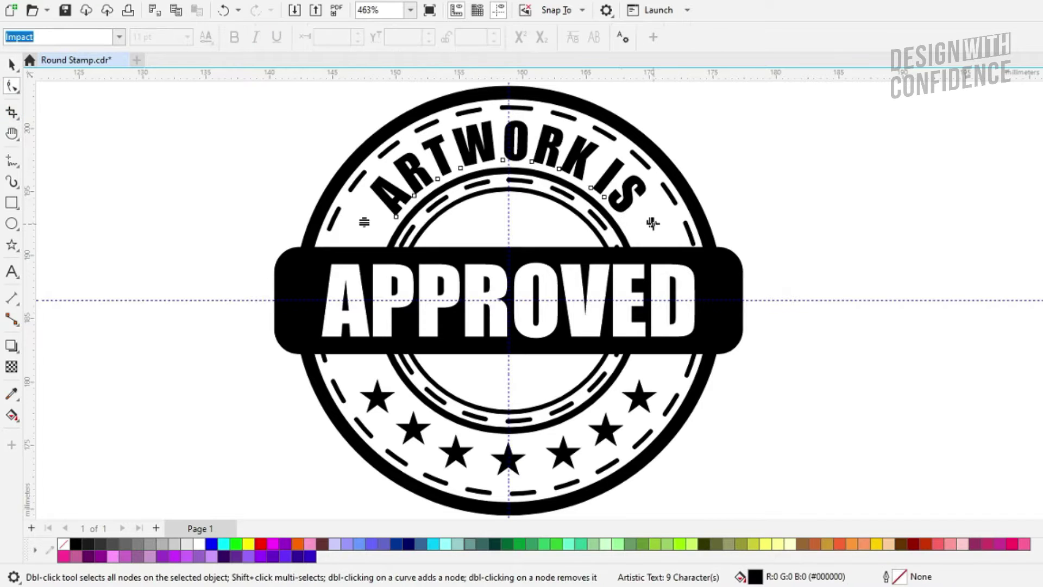
pyautogui.moveTo(653, 222); pyautogui.dragTo(660, 229)
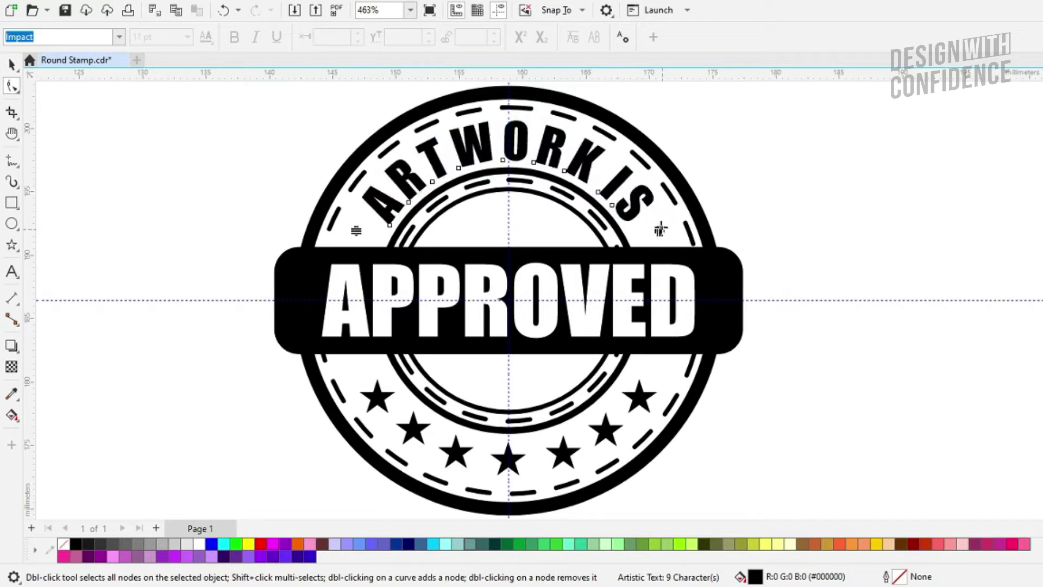
# - Add an extra space between ARTWORK and IS in the curved text
pyautogui.press('space')
pyautogui.doubleClick(602, 182)
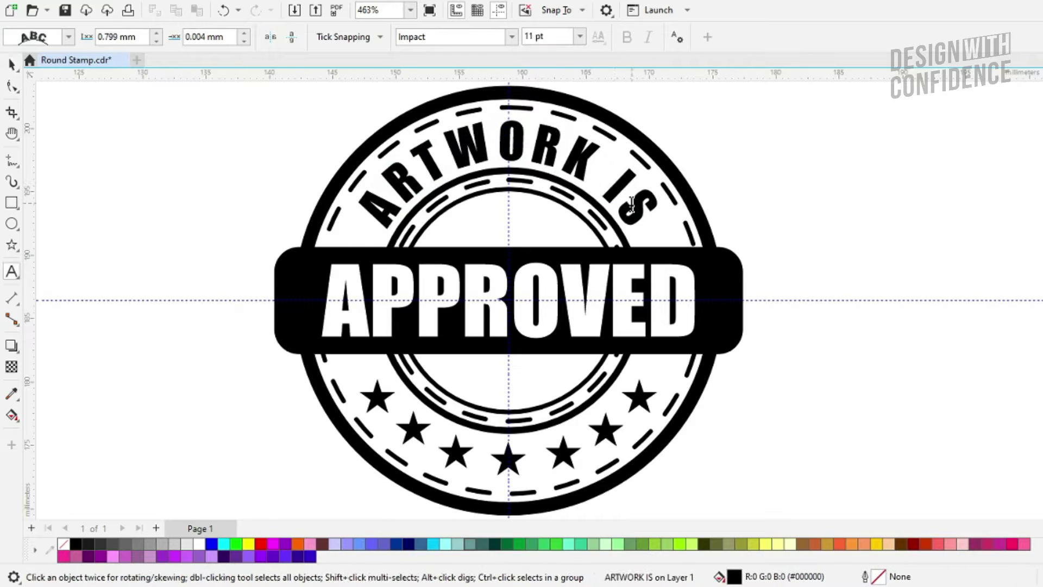
pyautogui.click(15, 72)
pyautogui.click(124, 182)
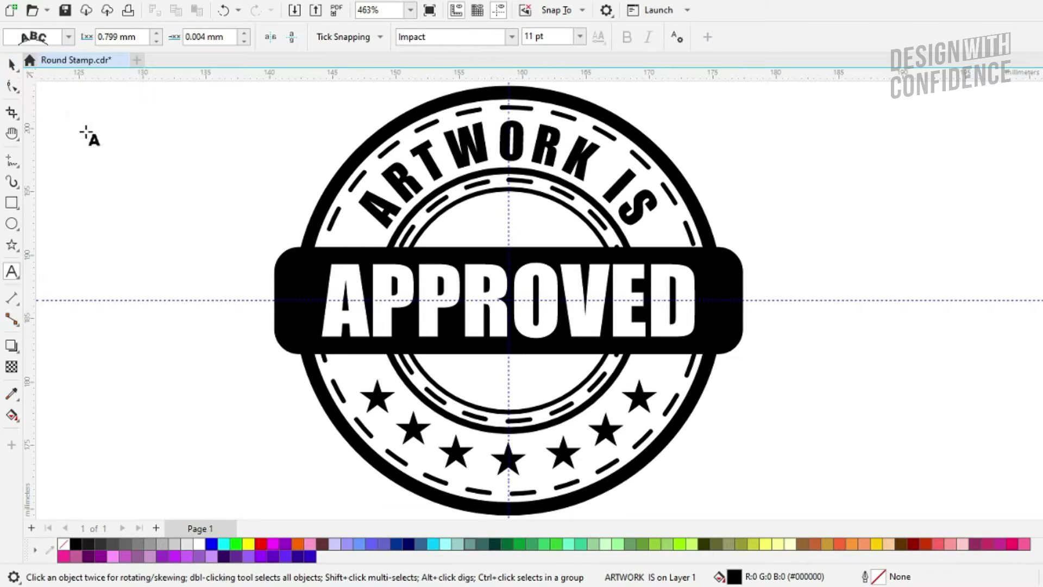
pyautogui.click(12, 67)
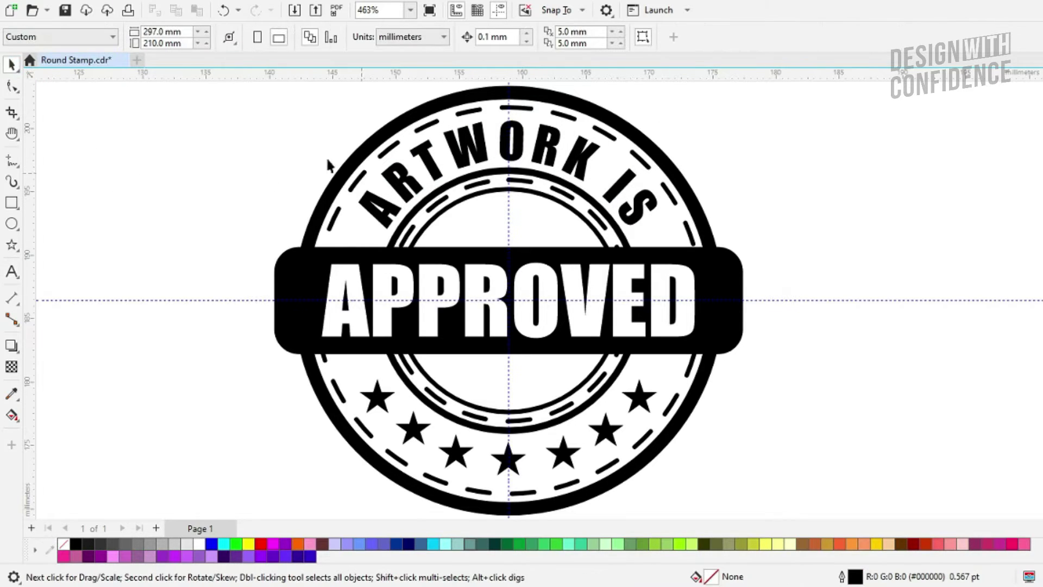
# - Delete the horizontal and vertical guidelines crossing the stamp's centre and save the file
pyautogui.click(65, 11)
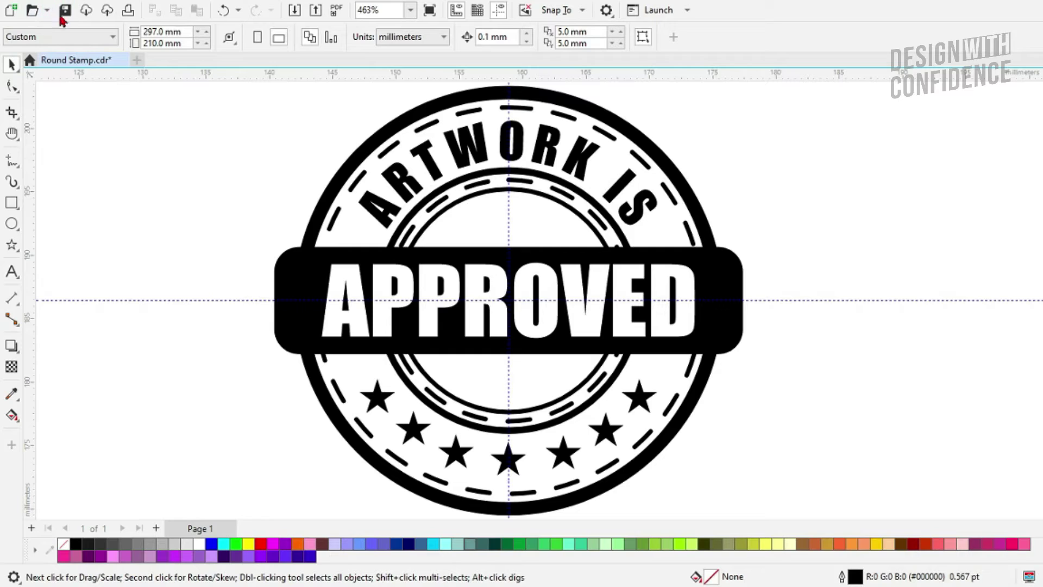
pyautogui.click(188, 301)
pyautogui.press('Delete')
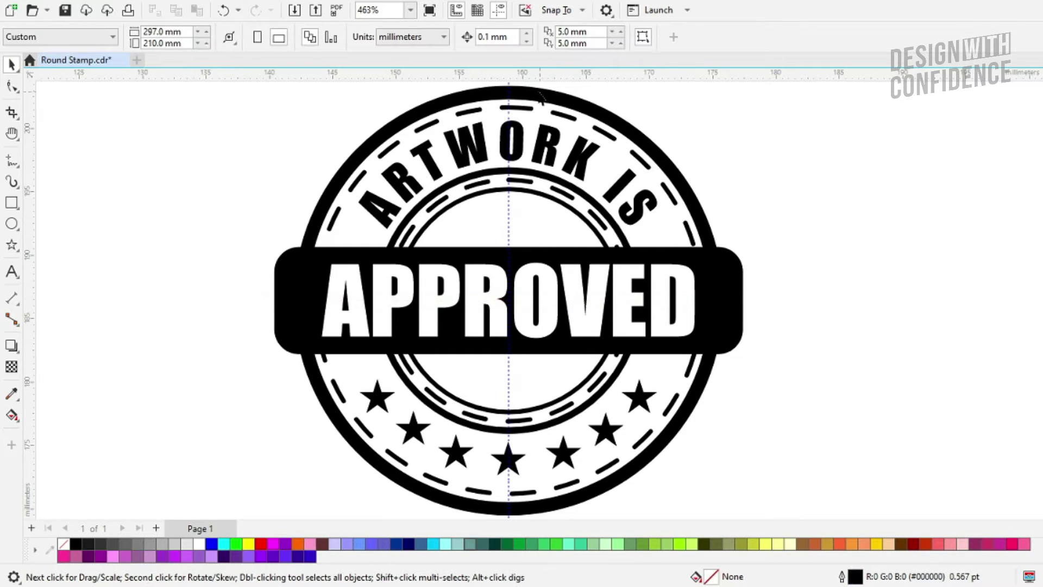
pyautogui.click(508, 211)
pyautogui.rightClick(508, 211)
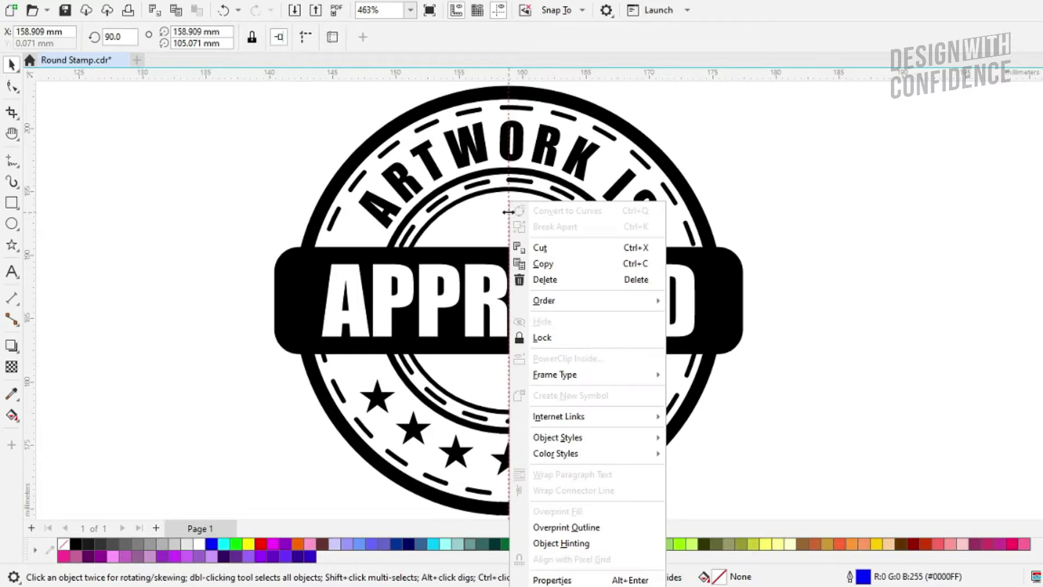
pyautogui.click(545, 279)
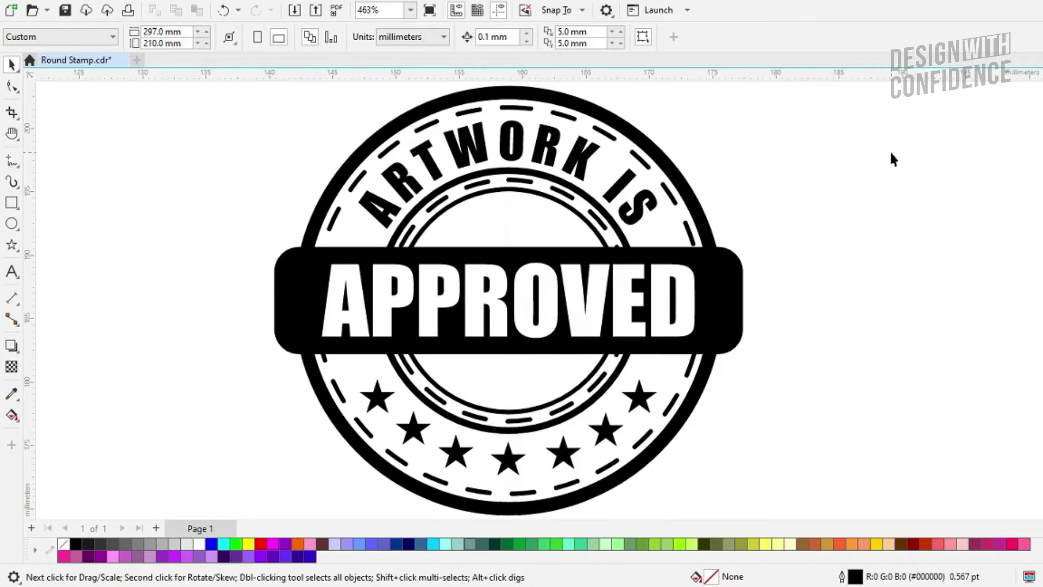
pyautogui.hotkey('ctrl', 's')
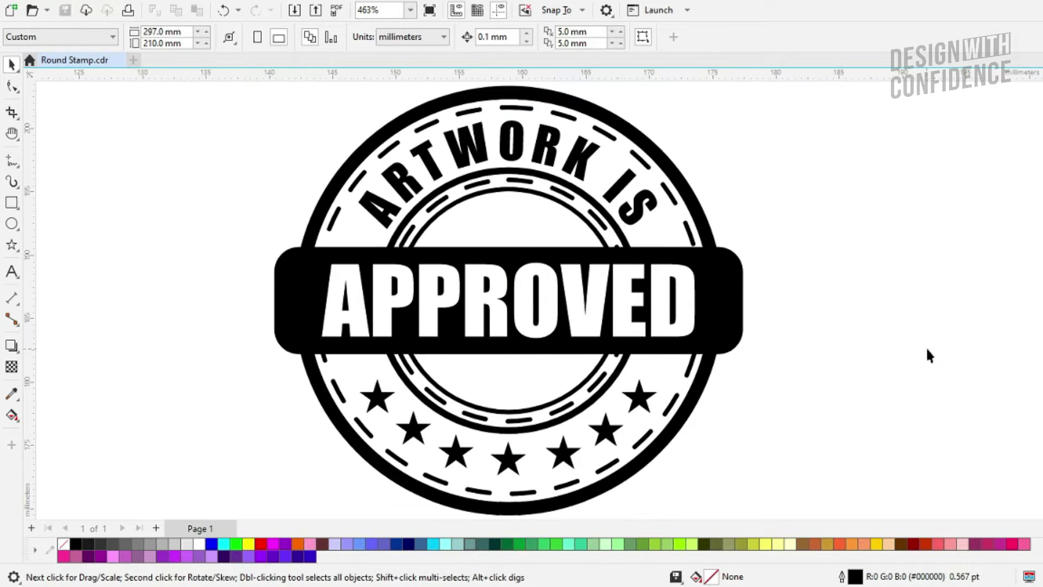
# - Preview the finished black stamp in full-screen view and return to the drawing
pyautogui.click(79, 2)
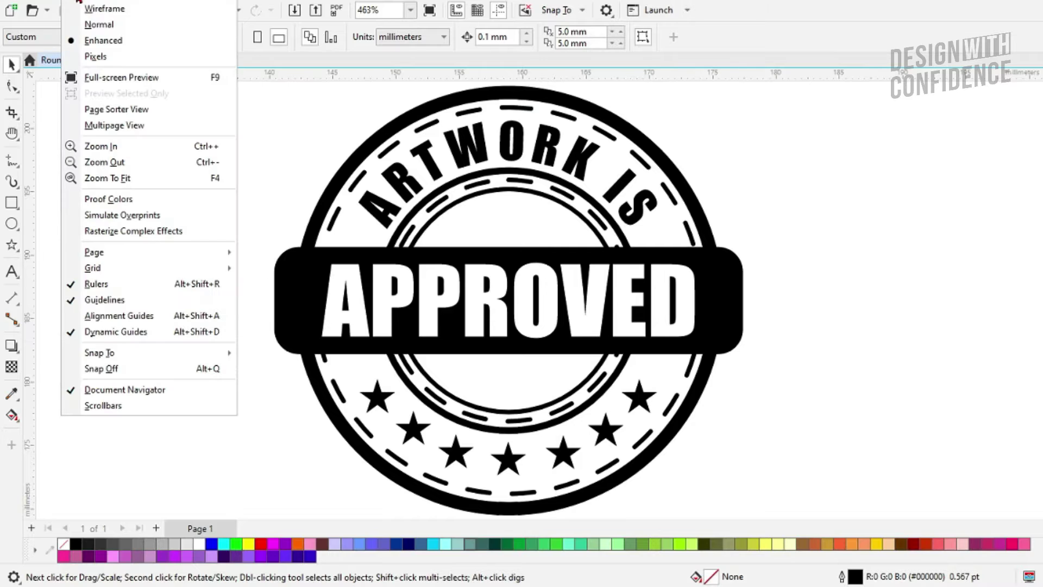
pyautogui.click(89, 80)
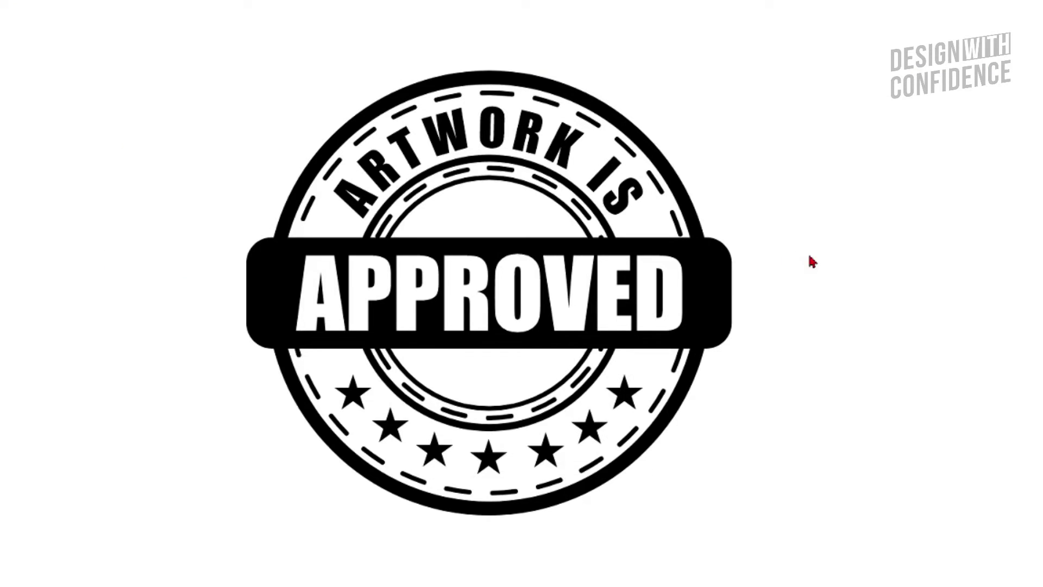
pyautogui.click(898, 276)
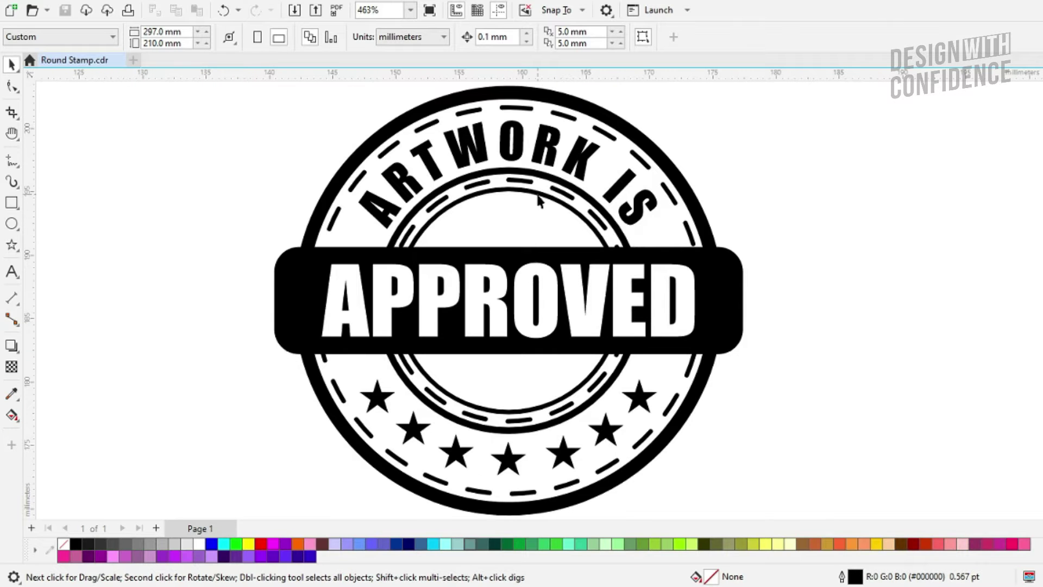
# - Delete the two horizontal guidelines running above and below the thumb reference stamps
pyautogui.scroll(-4, 537, 200)
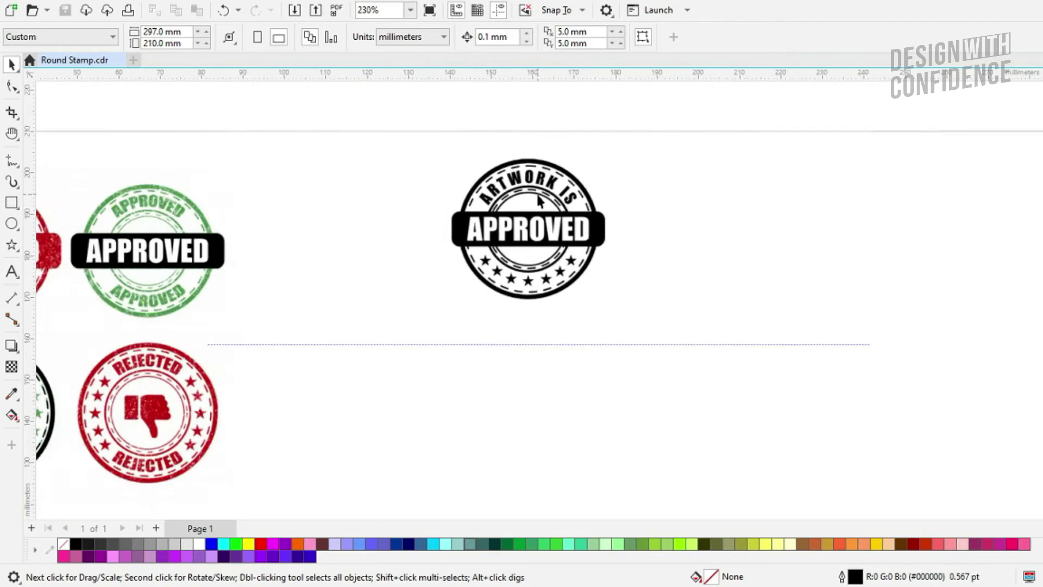
pyautogui.scroll(-4, 536, 283)
pyautogui.click(540, 294)
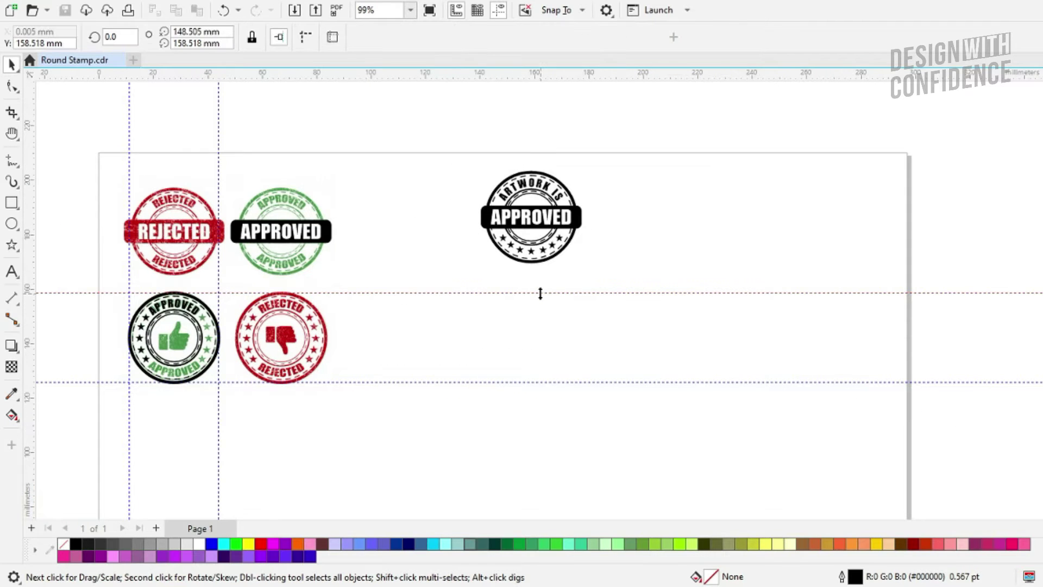
pyautogui.rightClick(540, 294)
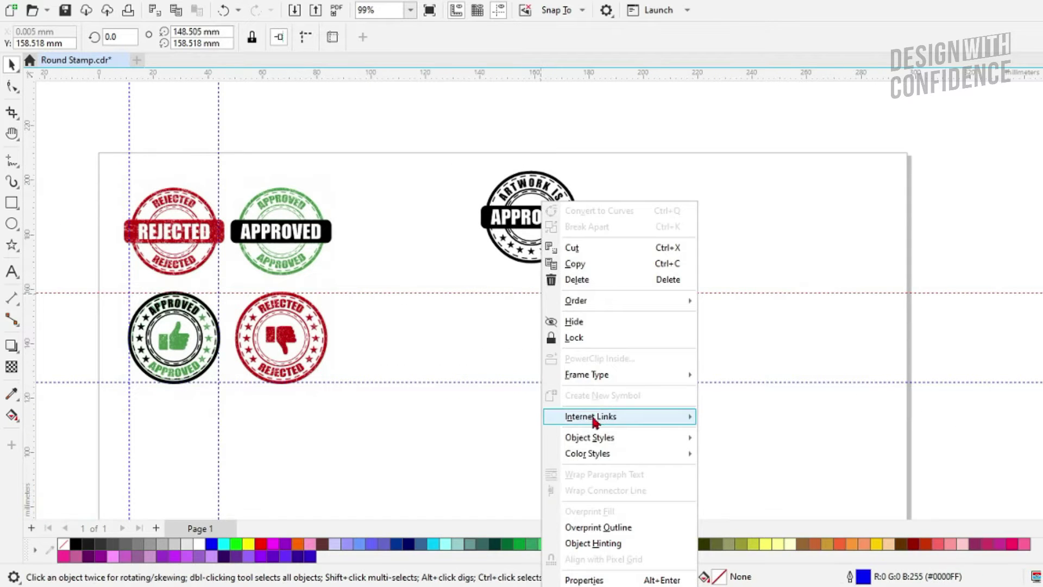
pyautogui.click(599, 279)
pyautogui.rightClick(577, 383)
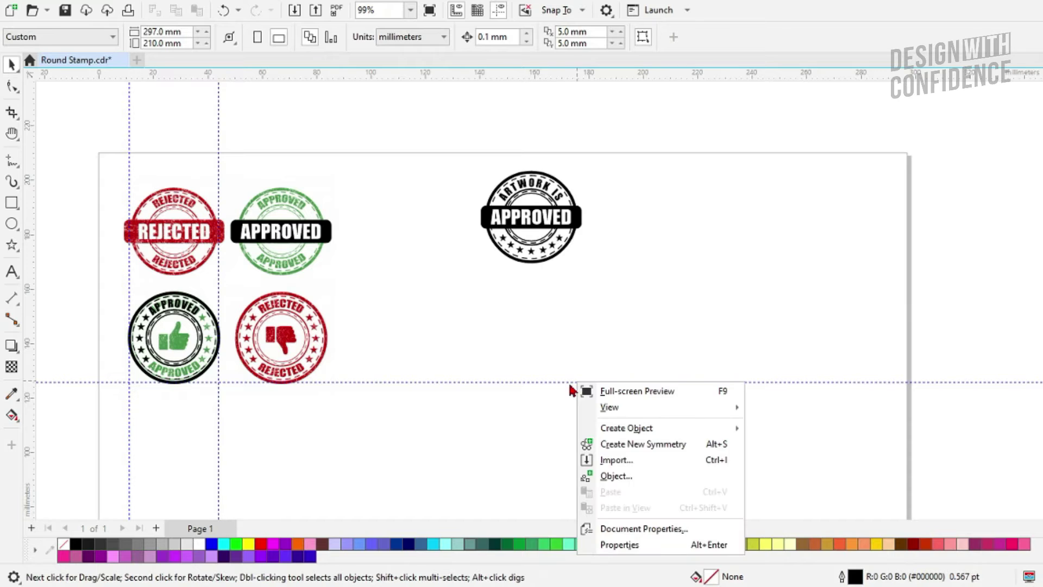
pyautogui.click(571, 381)
pyautogui.rightClick(570, 382)
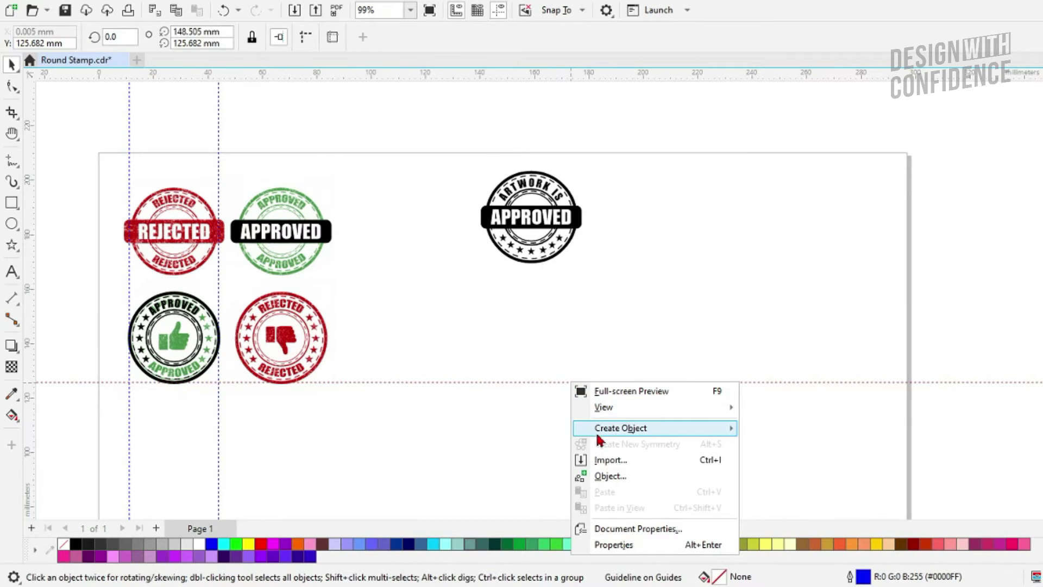
pyautogui.click(543, 431)
pyautogui.click(592, 383)
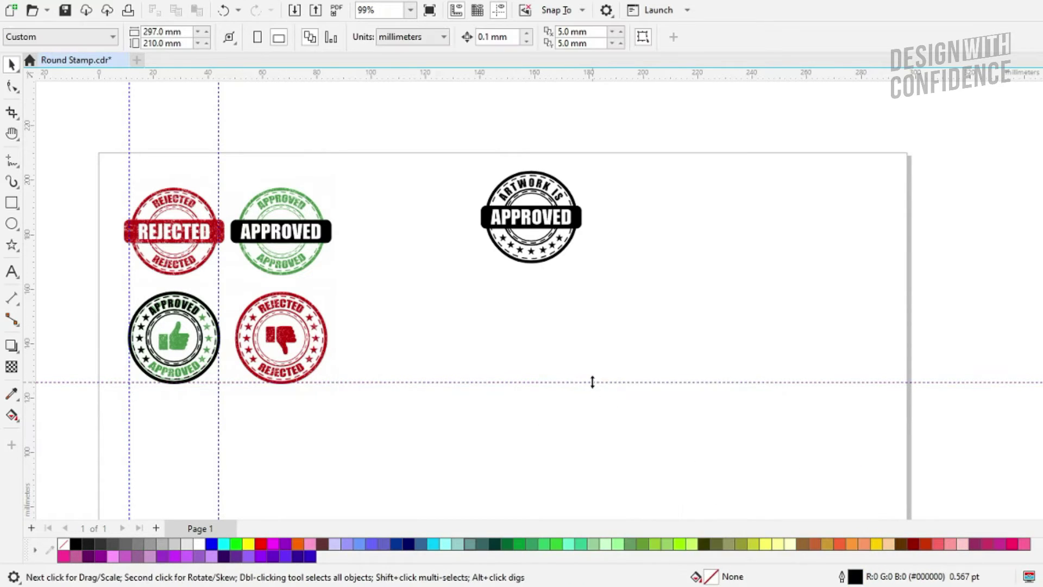
pyautogui.rightClick(592, 382)
pyautogui.click(656, 73)
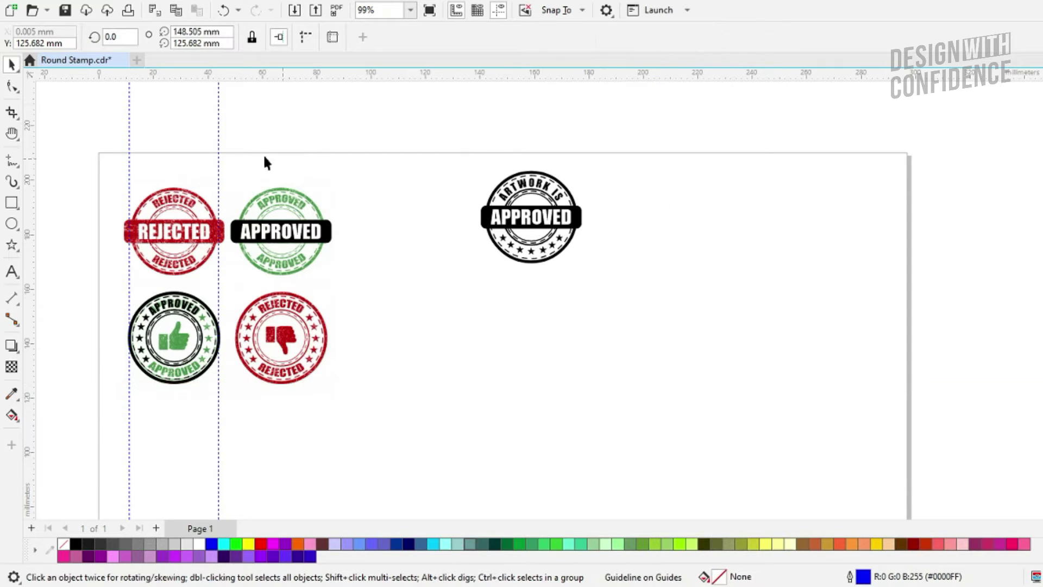
# - Delete the two vertical guidelines on either side of the reference stamps in the first column
pyautogui.rightClick(219, 156)
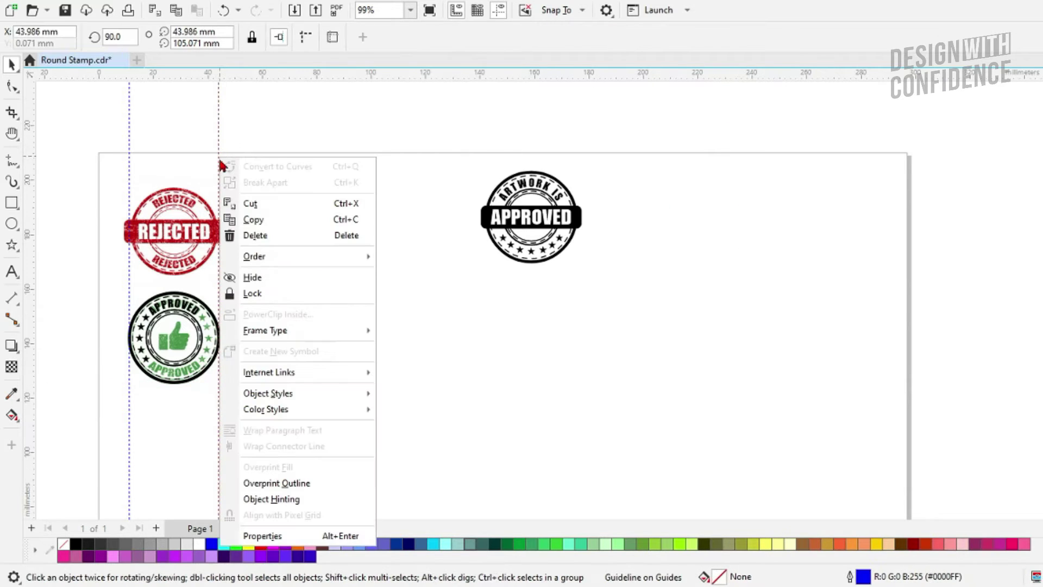
pyautogui.click(247, 234)
pyautogui.click(130, 165)
pyautogui.rightClick(130, 164)
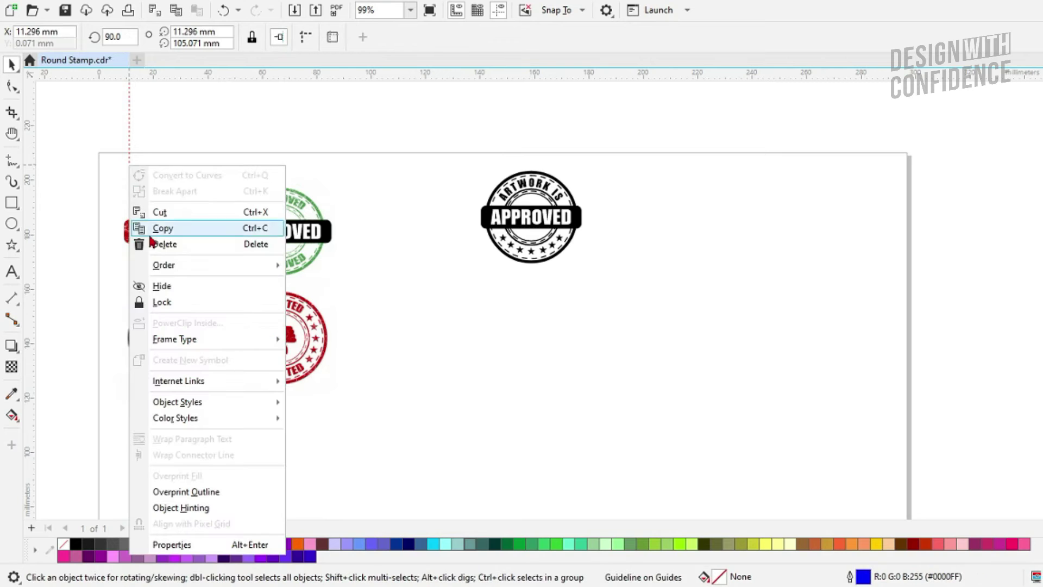
pyautogui.click(165, 246)
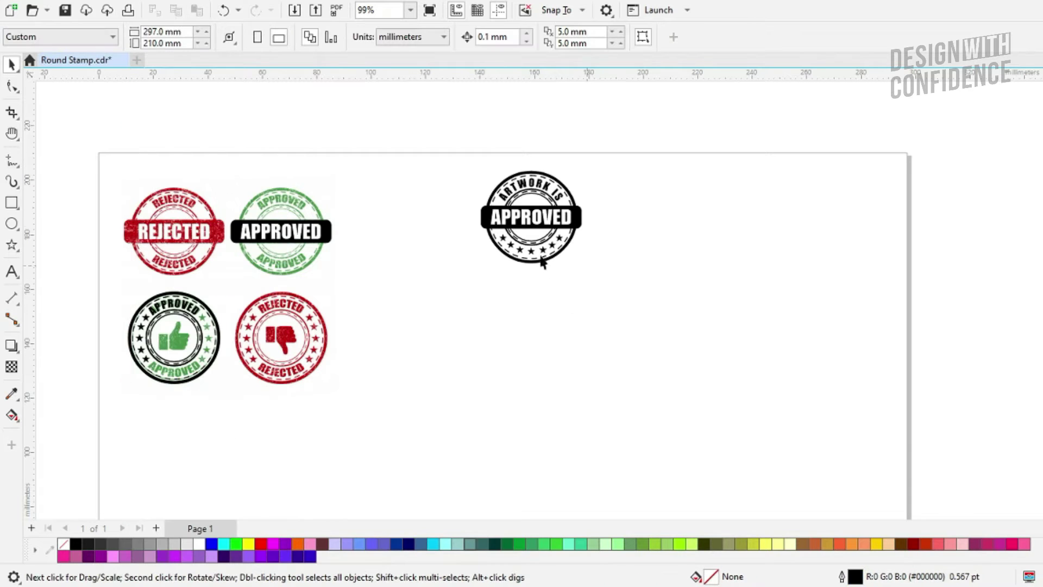
# - Sample the green of the thumbs-up in the APPROVED reference stamp with the Color Eyedropper
pyautogui.moveTo(625, 170); pyautogui.dragTo(419, 275)
pyautogui.click(419, 275)
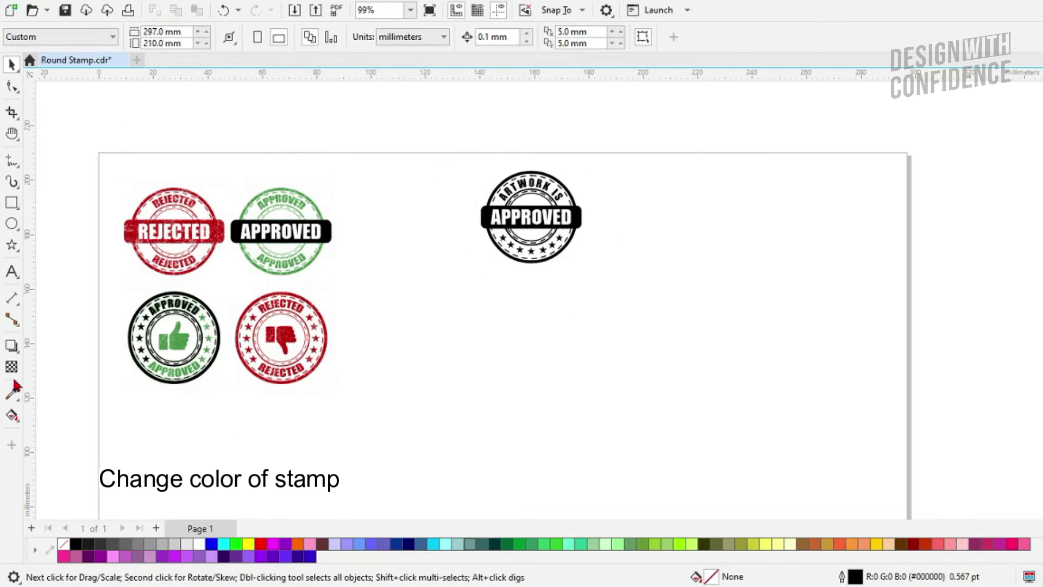
pyautogui.click(20, 398)
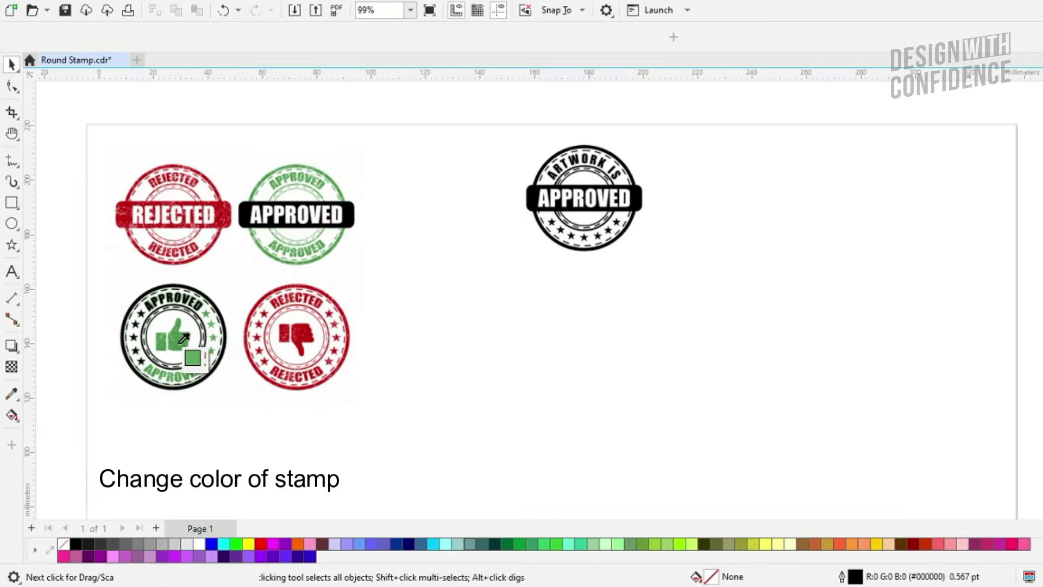
pyautogui.scroll(3, 171, 342)
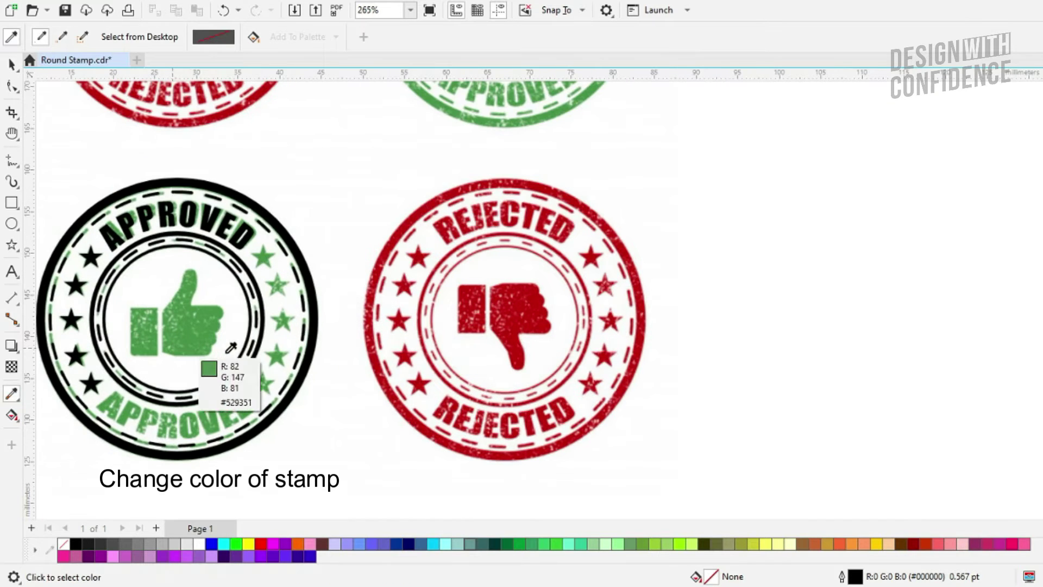
pyautogui.click(193, 338)
# - Apply the sampled green to the outer ring, both dashed rings, the APPROVED banner and the innermost ring of the ARTWORK IS stamp
pyautogui.scroll(-3, 193, 338)
pyautogui.scroll(1, 652, 179)
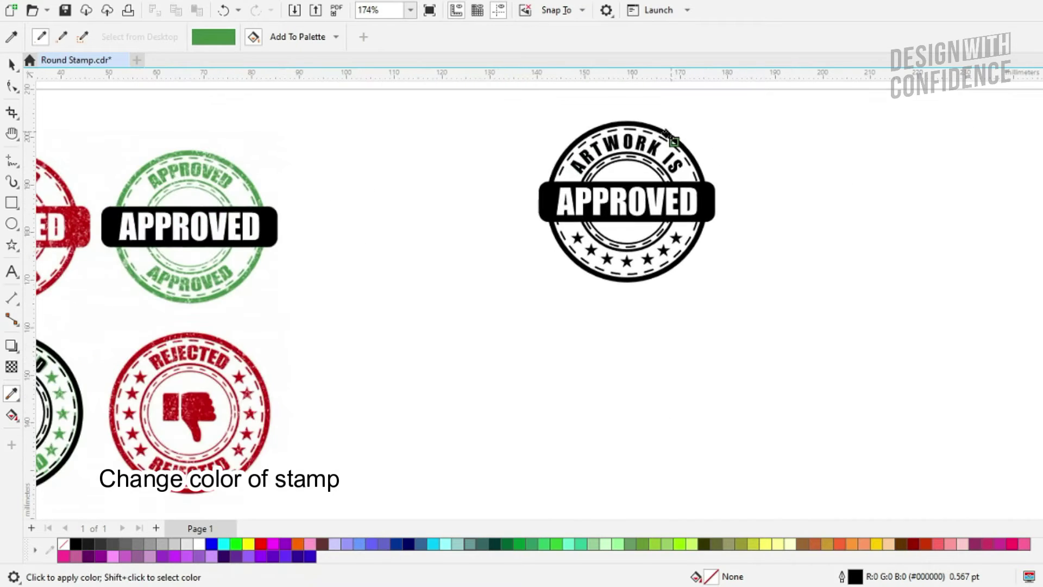
pyautogui.scroll(3, 666, 136)
pyautogui.click(663, 145)
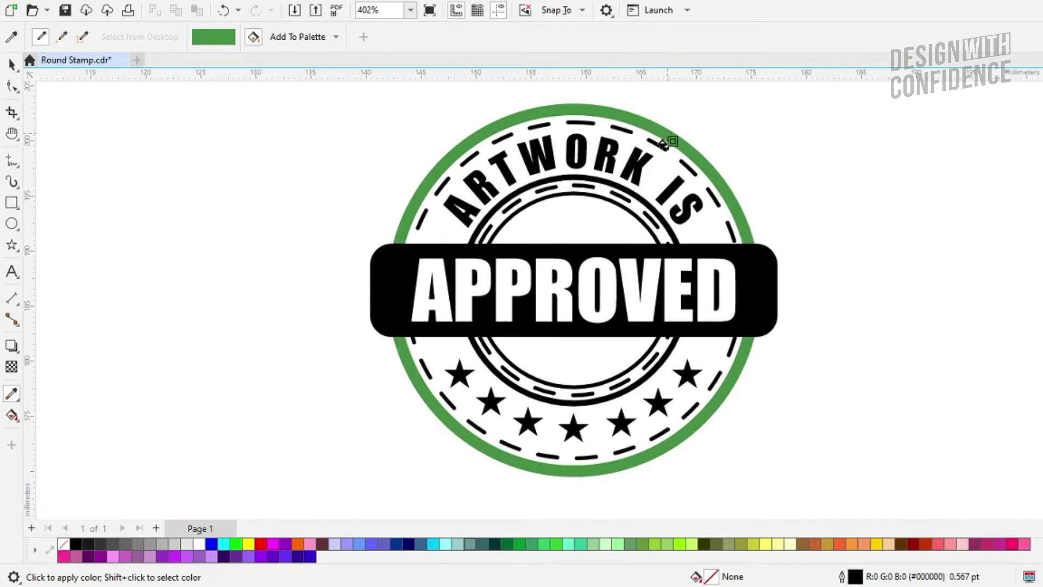
pyautogui.click(662, 145)
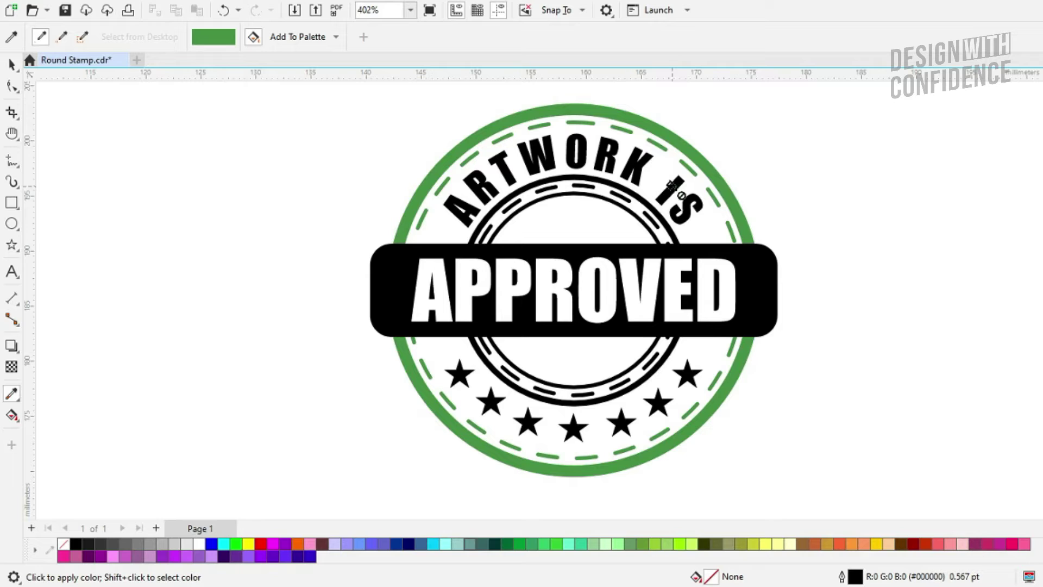
pyautogui.click(734, 251)
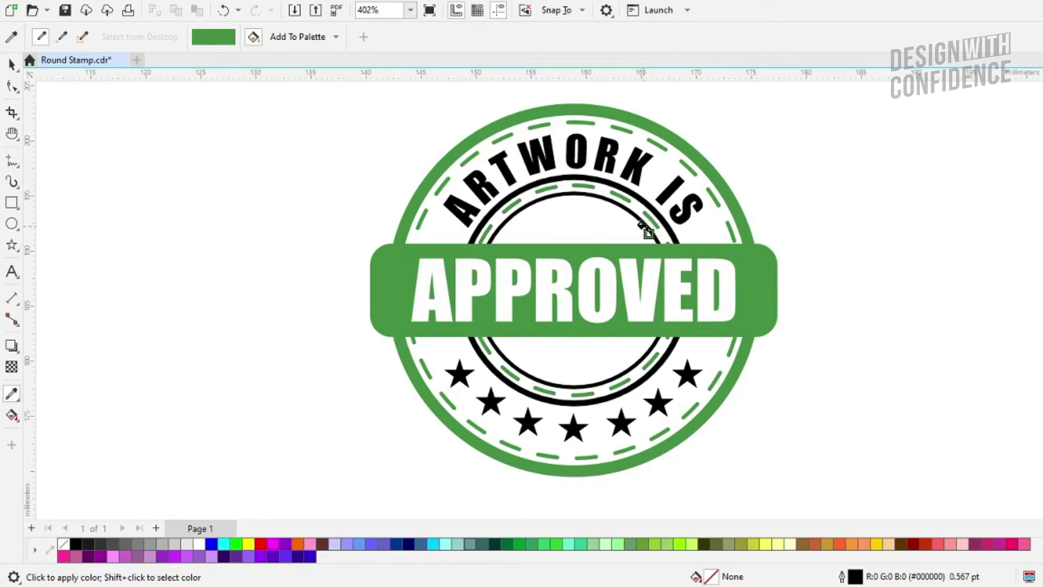
pyautogui.click(642, 225)
# - Fill one star with the sampled green and repeat that fill on the whole star group
pyautogui.click(529, 427)
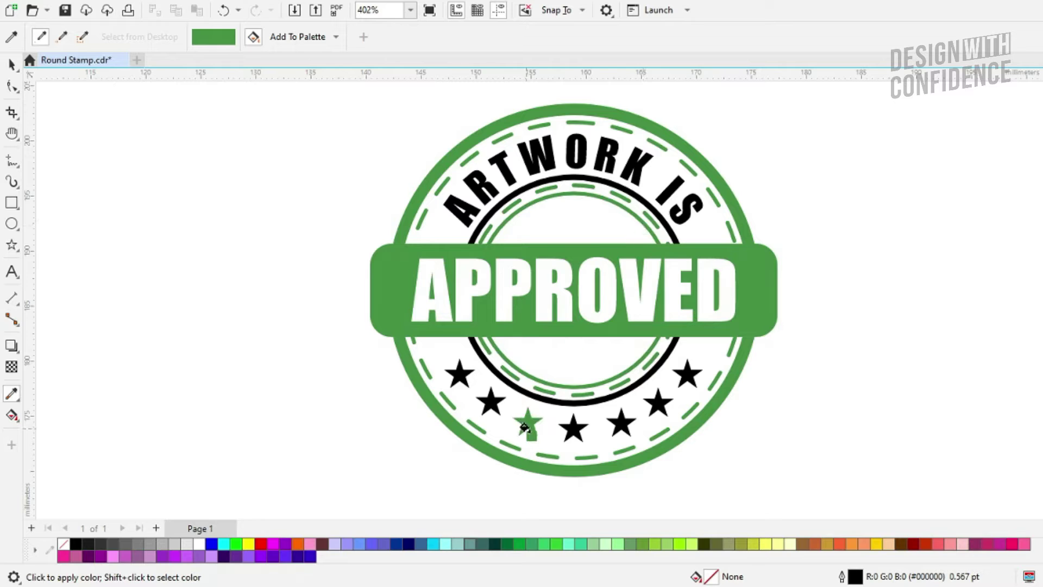
pyautogui.press('space')
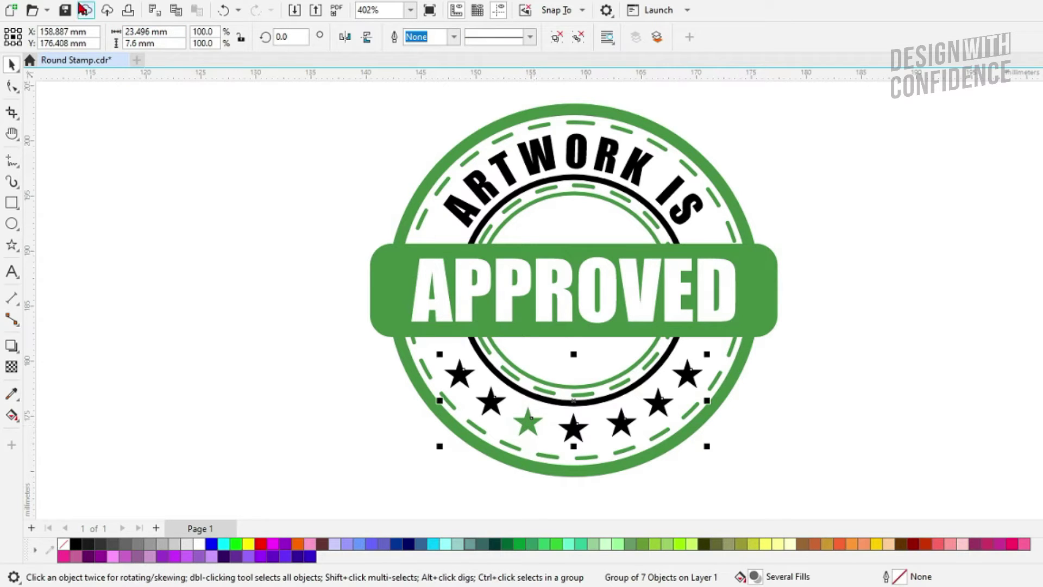
pyautogui.click(53, 2)
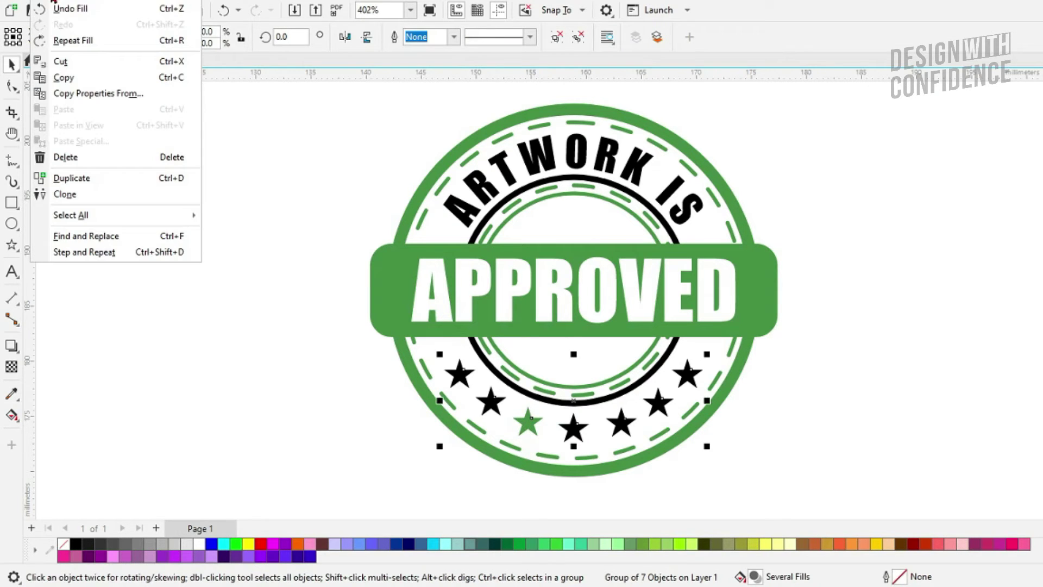
pyautogui.moveTo(79, 2)
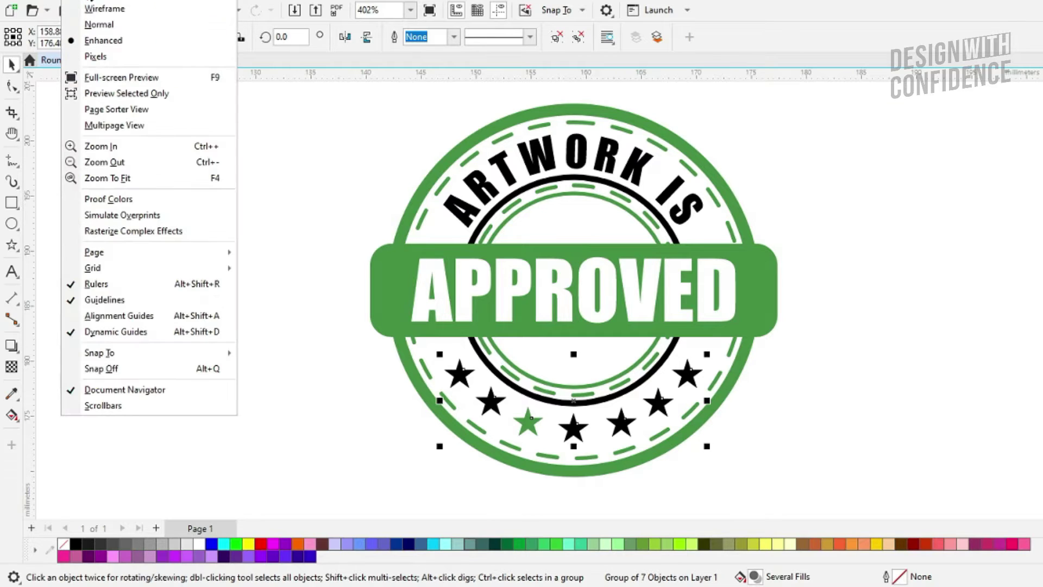
pyautogui.moveTo(157, 2)
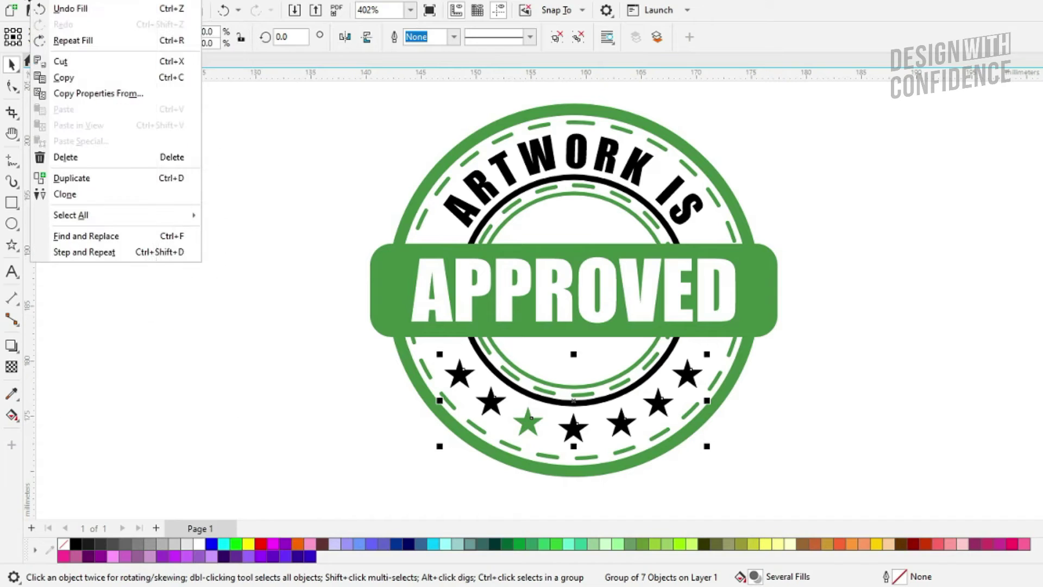
pyautogui.moveTo(12, 2)
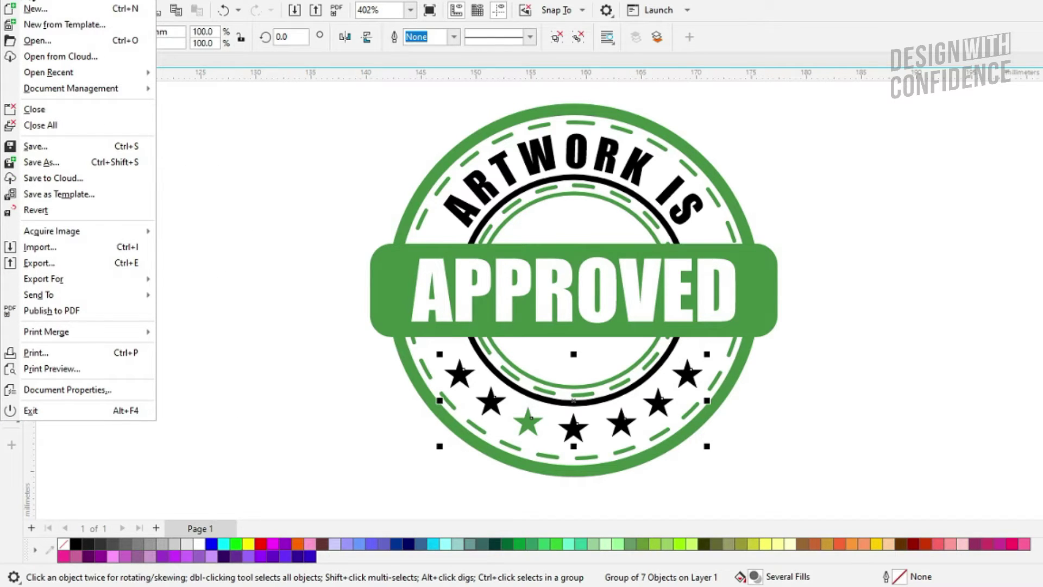
pyautogui.moveTo(44, 1)
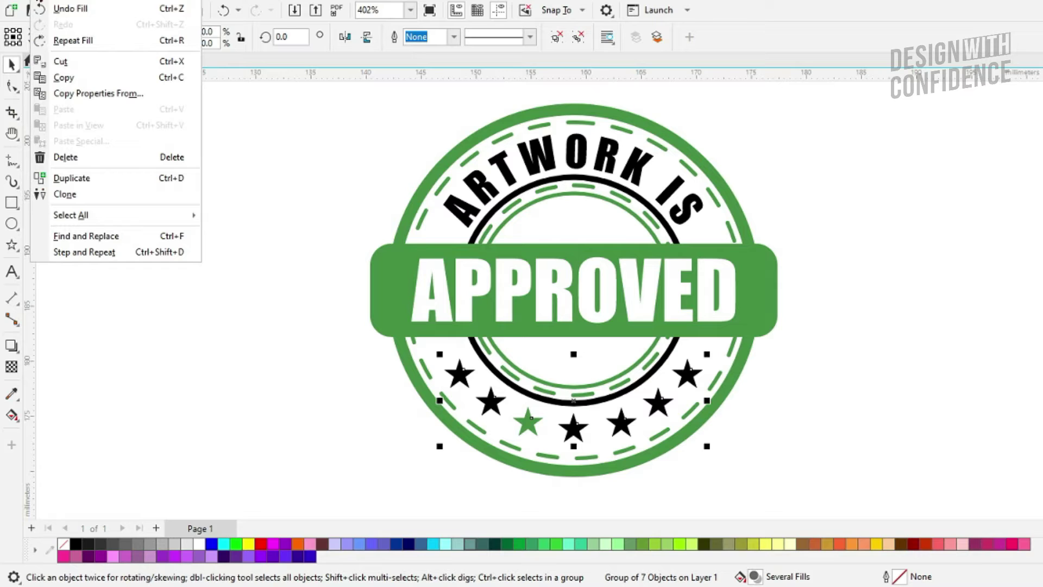
pyautogui.click(55, 44)
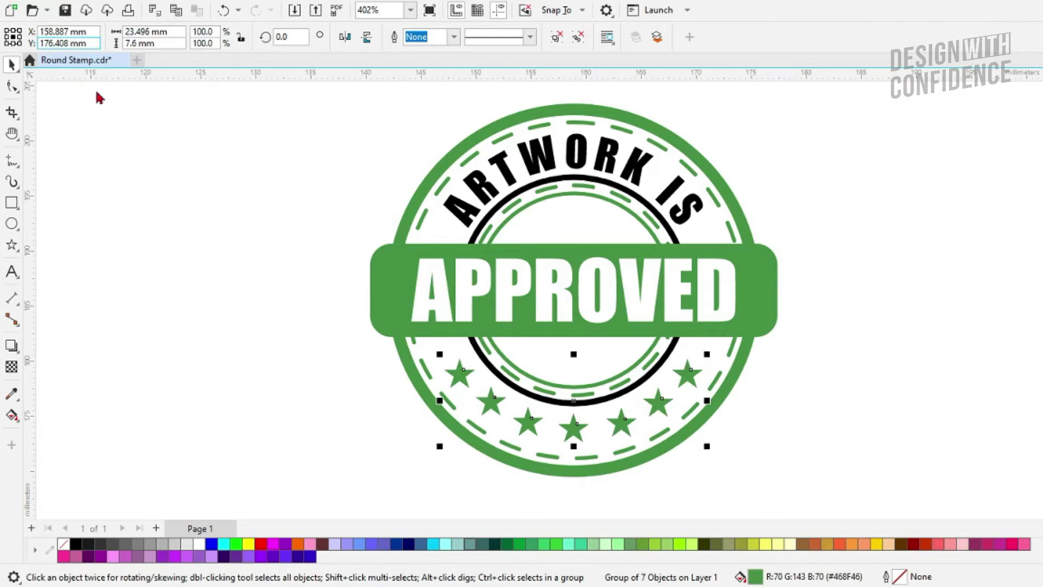
pyautogui.click(873, 464)
pyautogui.click(583, 186)
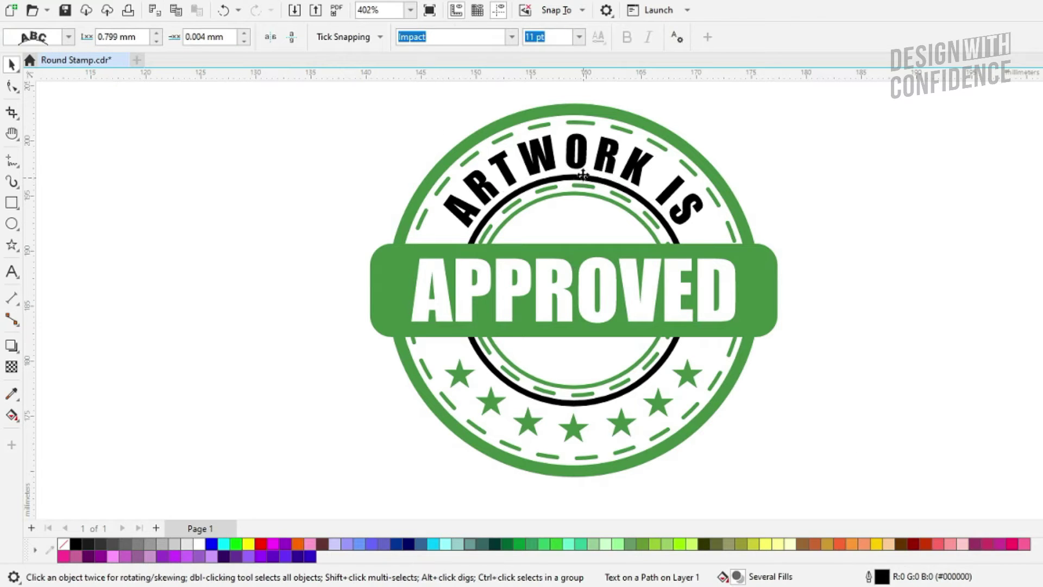
pyautogui.click(583, 175)
pyautogui.click(587, 175)
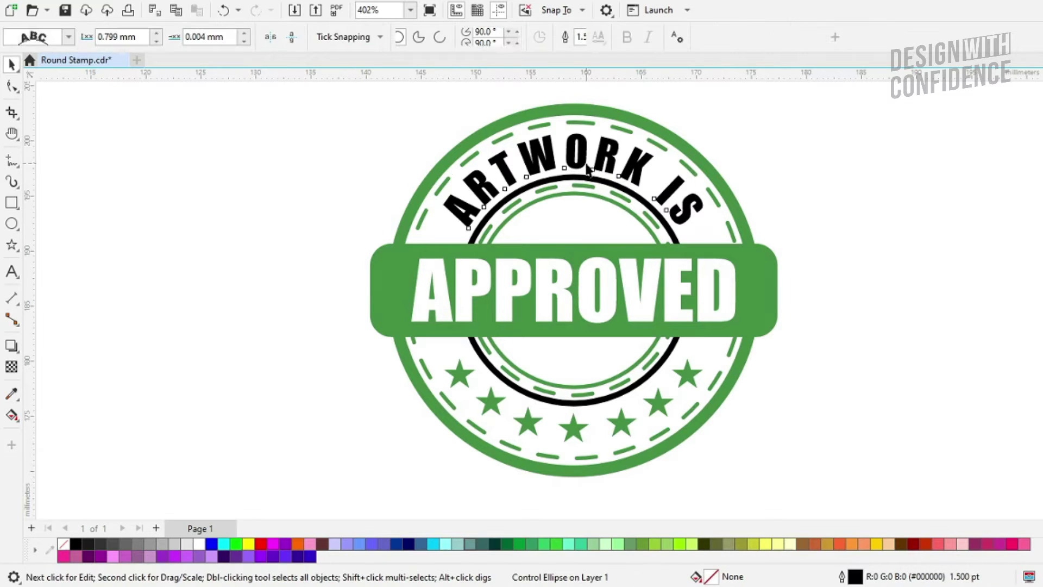
pyautogui.scroll(2, 556, 172)
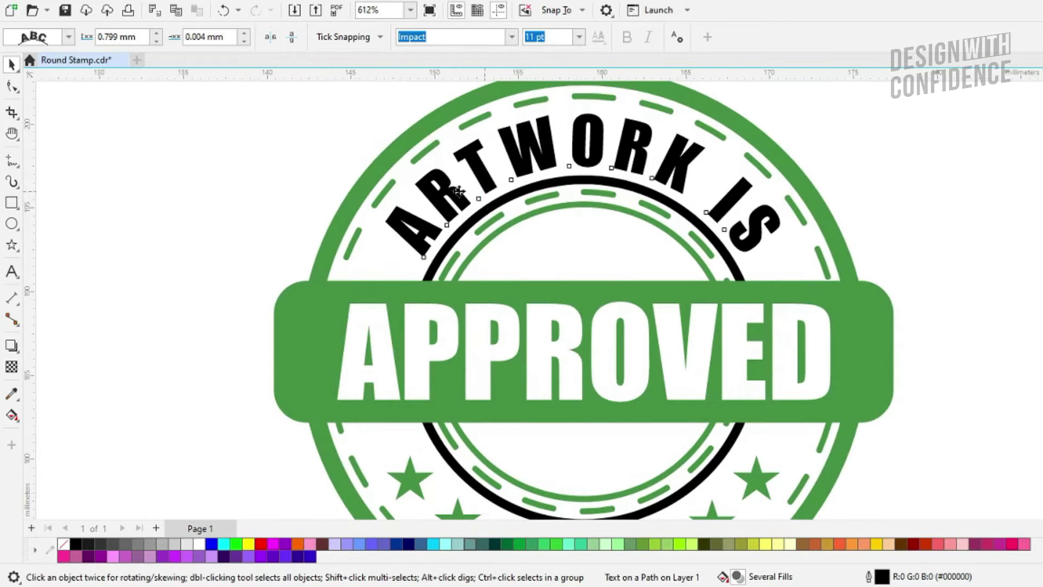
pyautogui.moveTo(466, 194); pyautogui.dragTo(367, 213)
pyautogui.hotkey('ctrl', 'z')
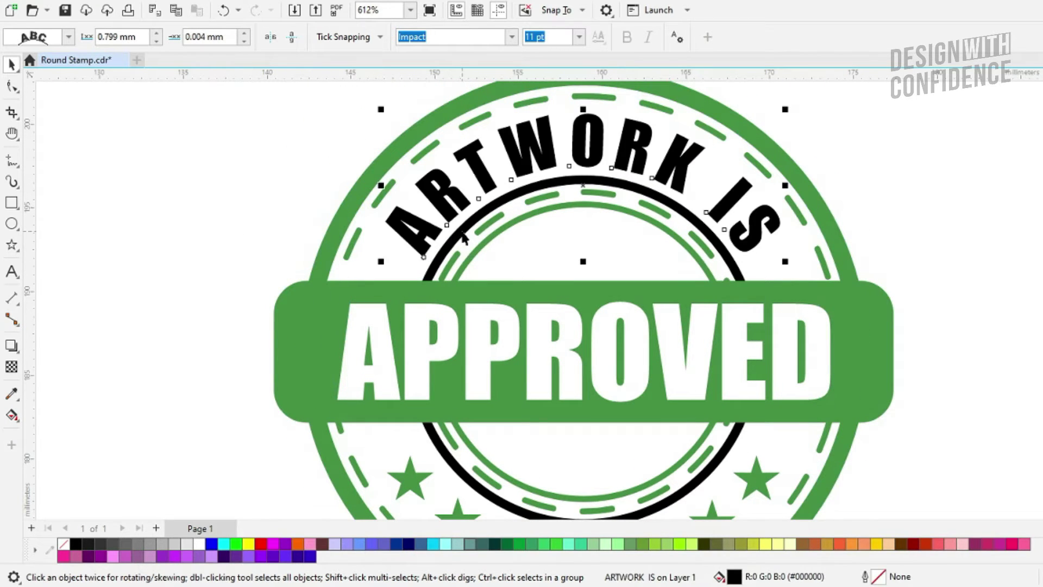
pyautogui.moveTo(531, 238); pyautogui.dragTo(746, 232)
pyautogui.hotkey('ctrl', 'z')
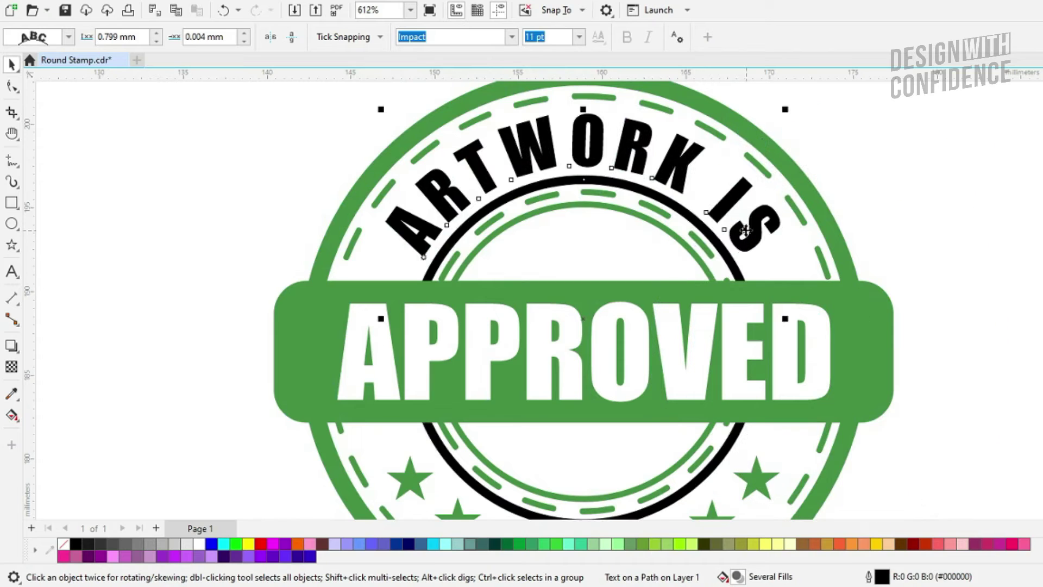
# - Break the curved ARTWORK IS text apart from the black ring it follows, test-moving the ring aside and undoing that move
pyautogui.click(166, 3)
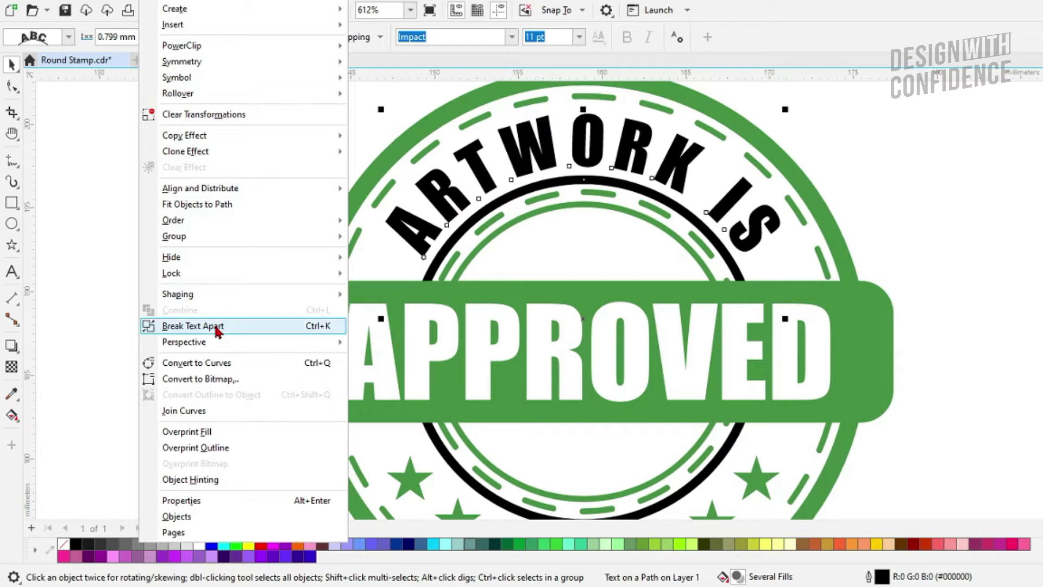
pyautogui.click(218, 329)
pyautogui.click(461, 230)
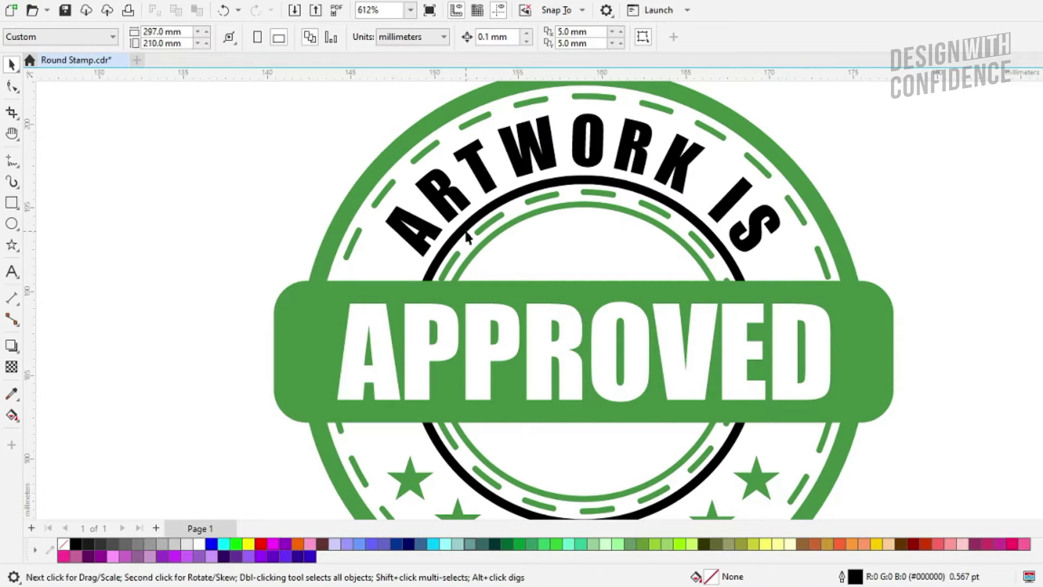
pyautogui.moveTo(461, 230); pyautogui.dragTo(846, 233)
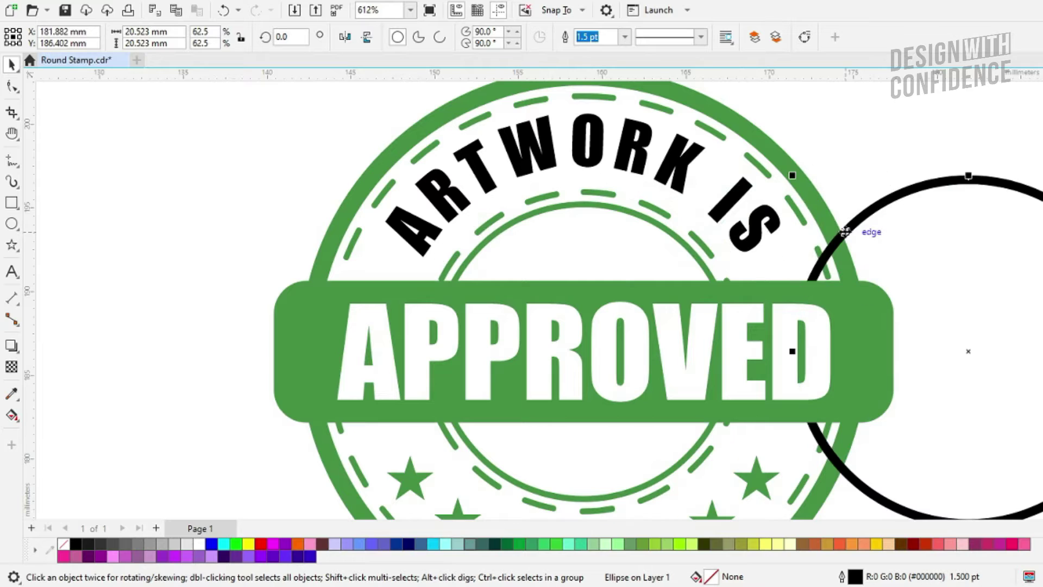
pyautogui.hotkey('ctrl', 'z')
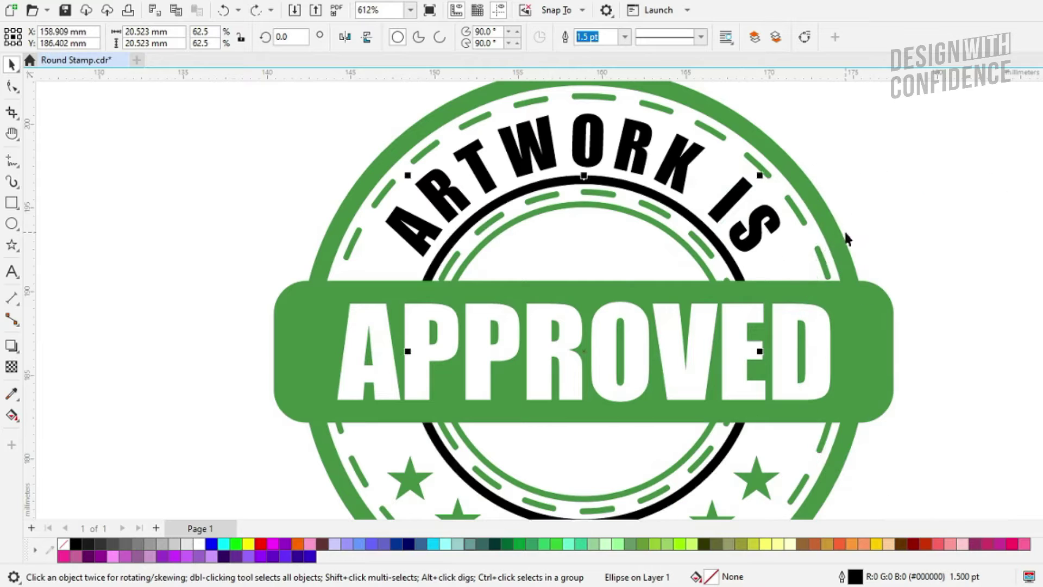
# - Apply the same green to the curved ARTWORK IS text and the remaining black inner ring with the Color Eyedropper
pyautogui.click(12, 394)
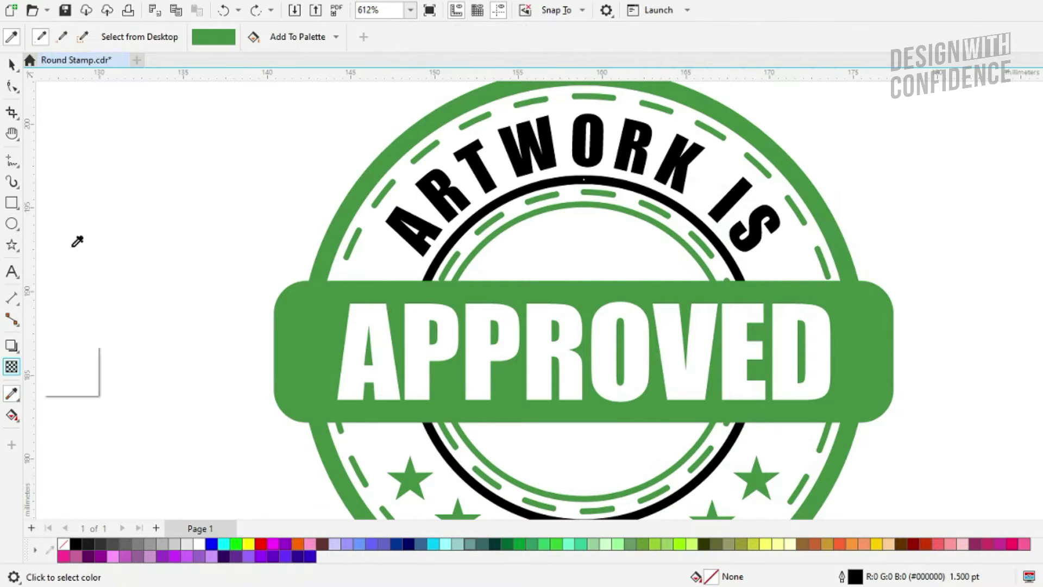
pyautogui.click(435, 225)
pyautogui.click(431, 230)
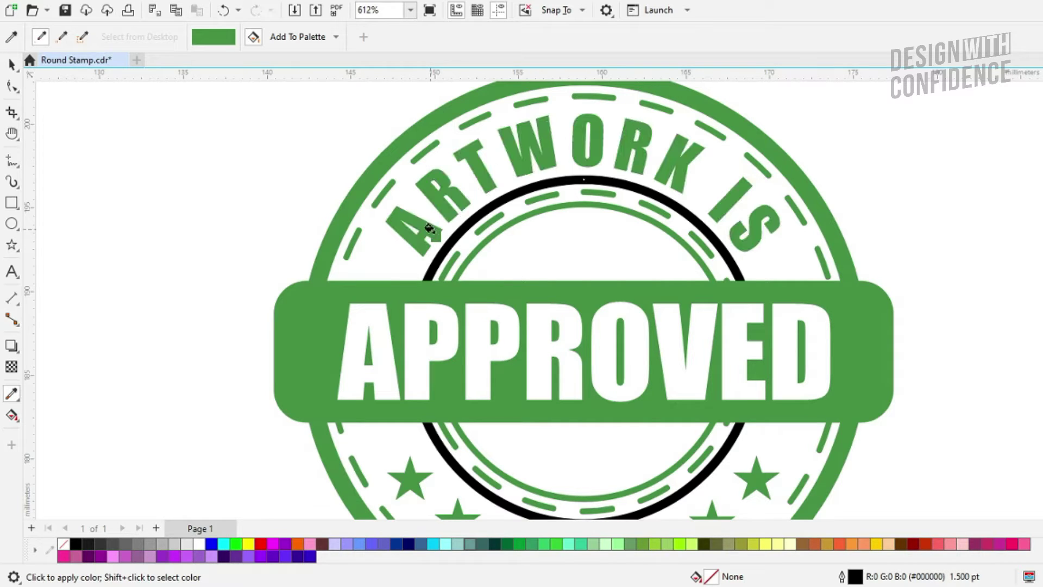
pyautogui.click(454, 238)
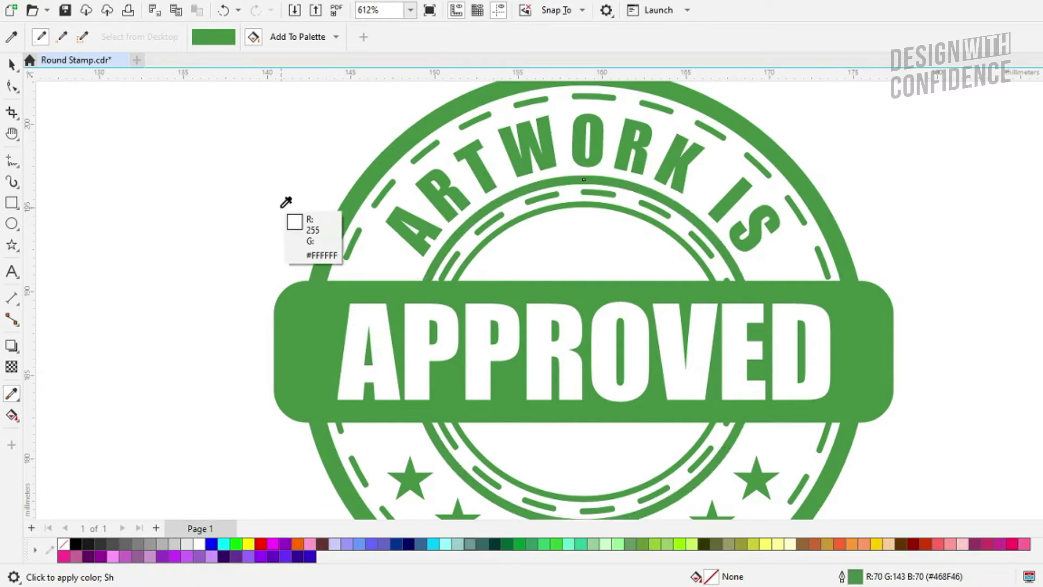
pyautogui.click(12, 64)
pyautogui.scroll(-2, 213, 168)
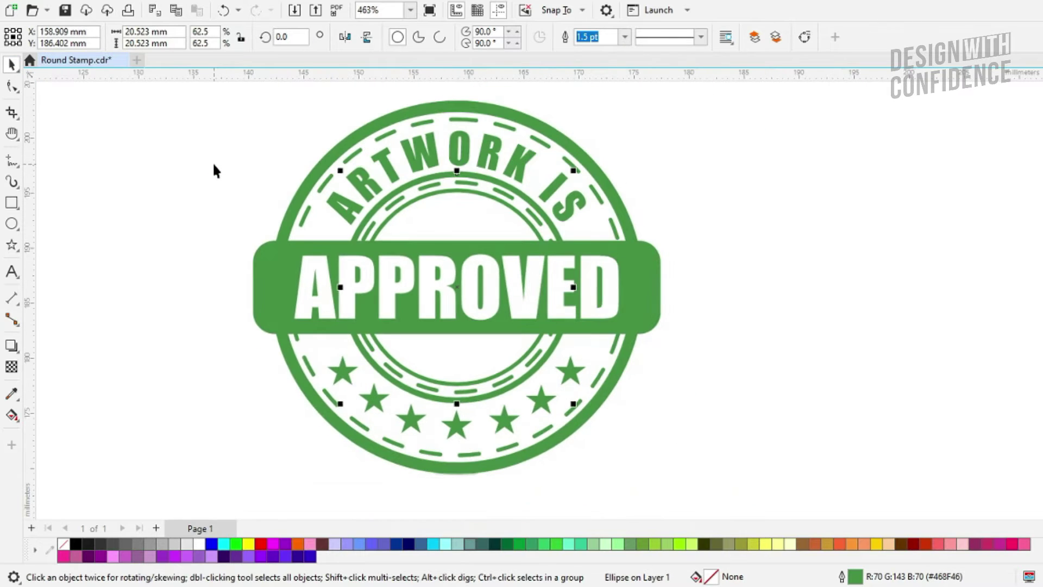
pyautogui.click(578, 245)
# - Group all objects of the green ARTWORK IS APPROVED stamp together
pyautogui.scroll(-5, 578, 244)
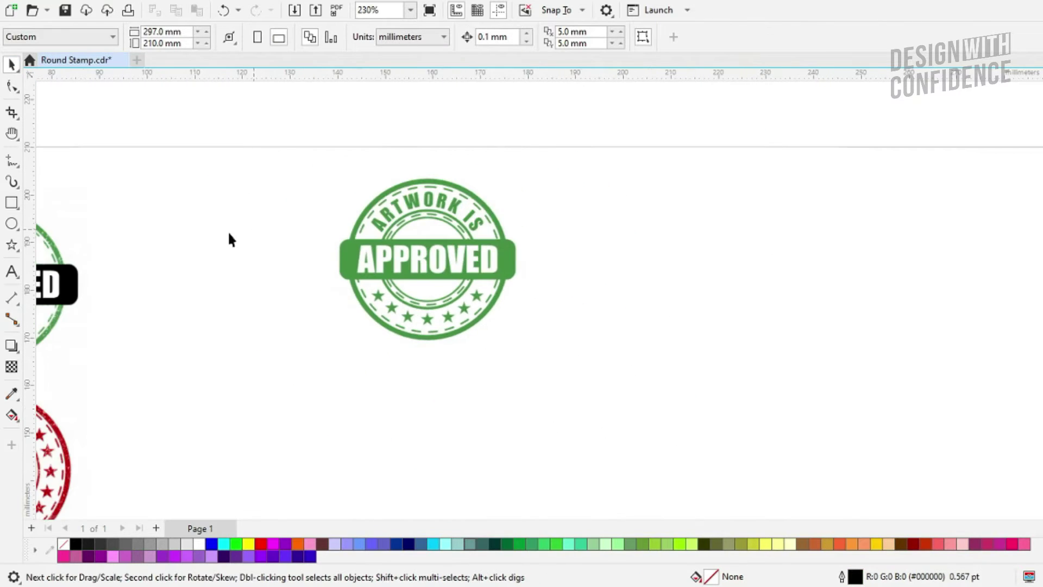
pyautogui.scroll(2, 209, 297)
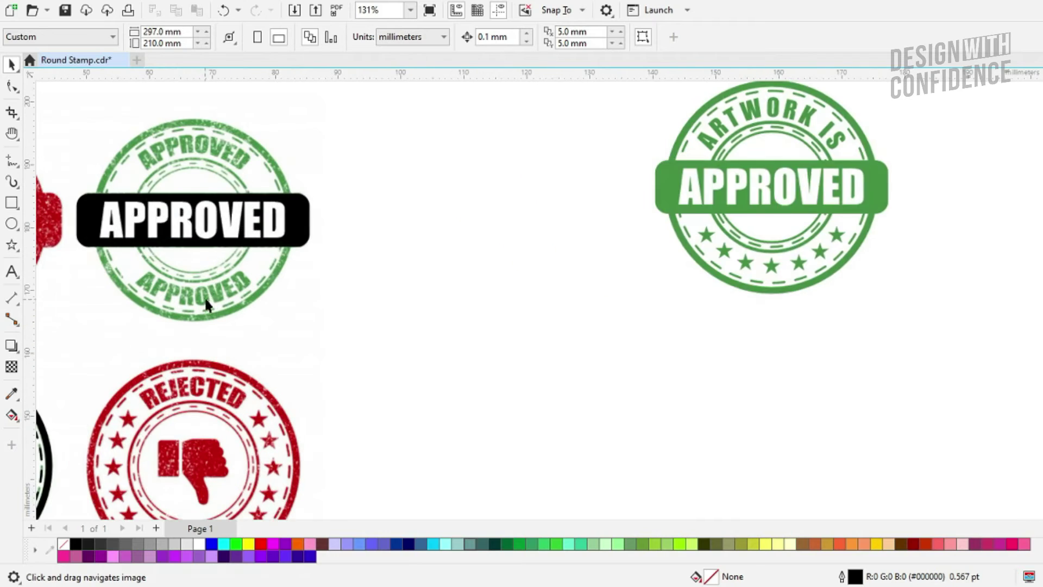
pyautogui.scroll(-1, 269, 270)
pyautogui.scroll(-1, 715, 179)
pyautogui.scroll(4, 718, 177)
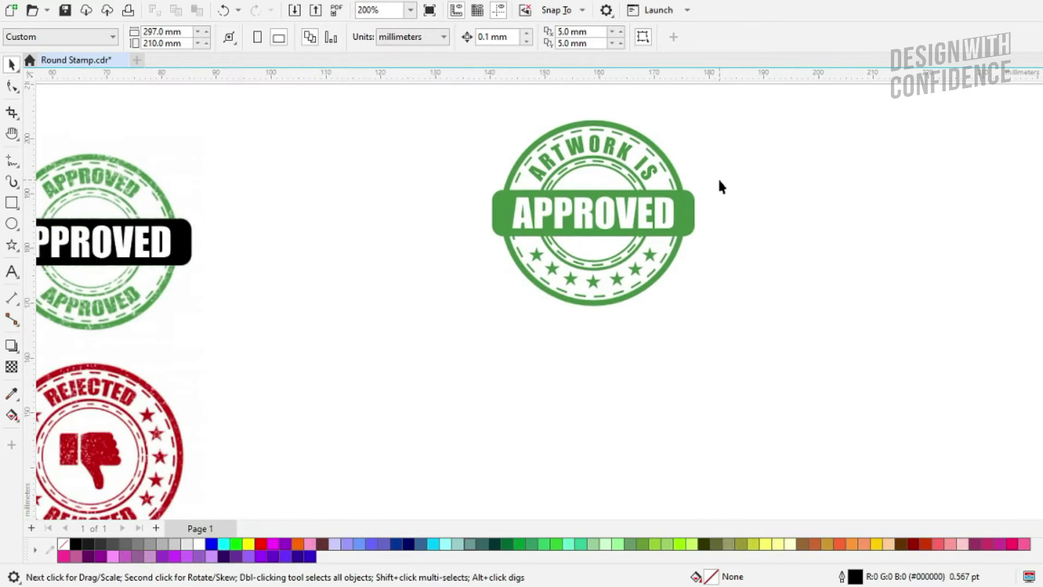
pyautogui.moveTo(748, 147); pyautogui.dragTo(586, 193)
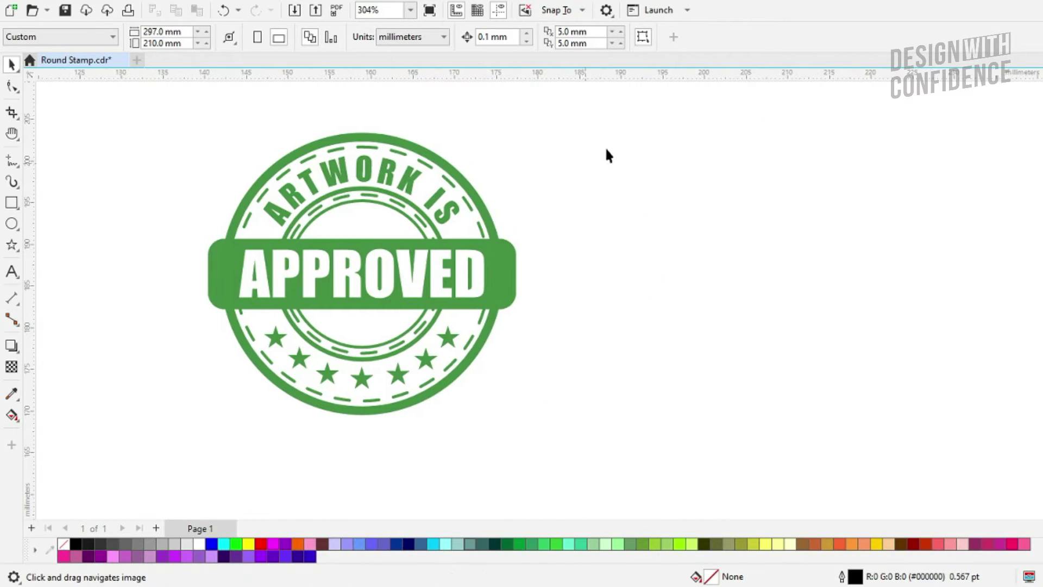
pyautogui.moveTo(128, 423); pyautogui.dragTo(126, 422)
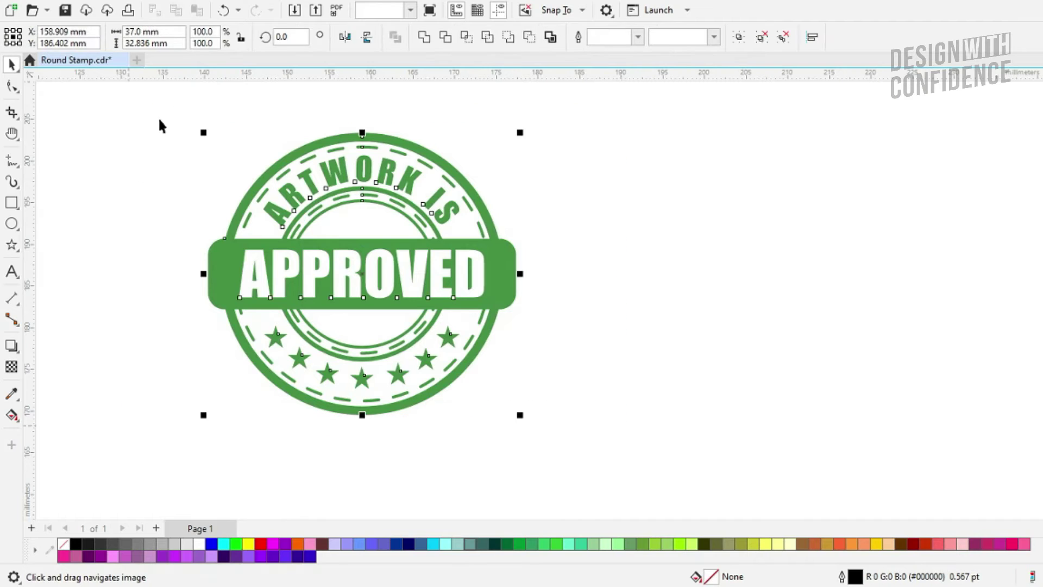
pyautogui.click(152, 3)
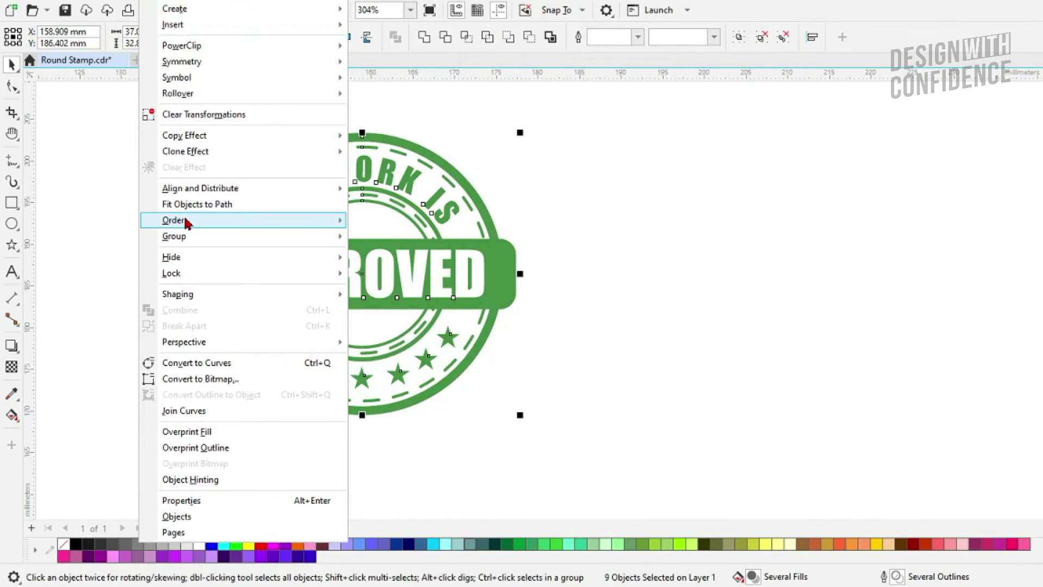
pyautogui.moveTo(186, 223)
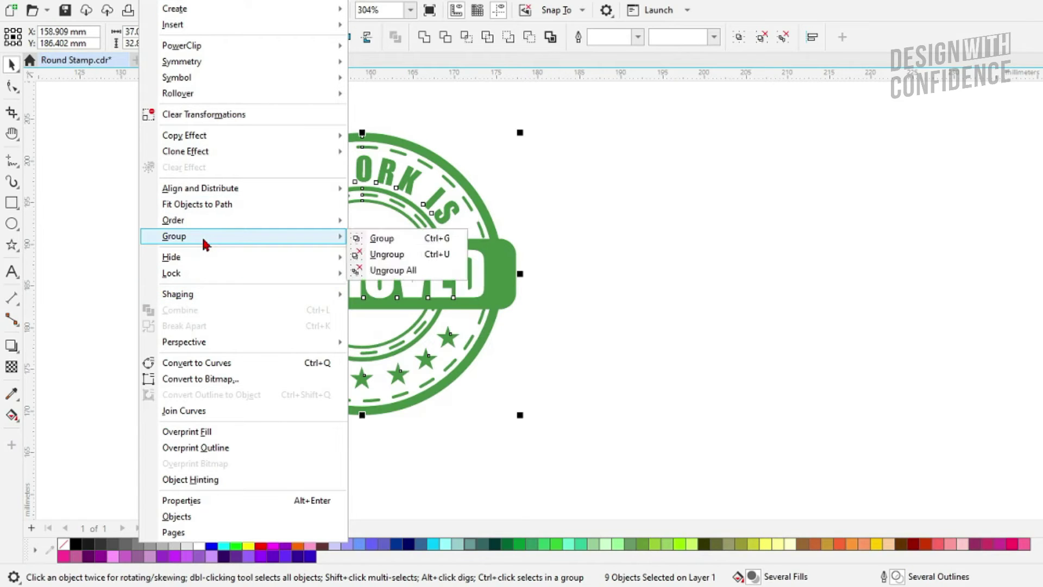
pyautogui.click(454, 242)
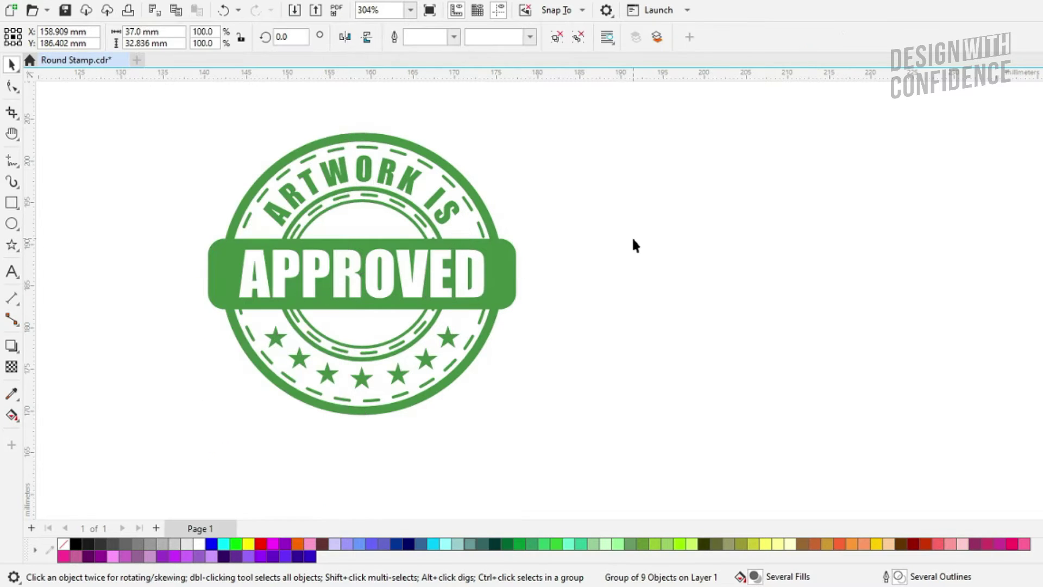
# - Undo the grouping of the green stamp's objects
pyautogui.click(194, 234)
pyautogui.scroll(-2, 201, 236)
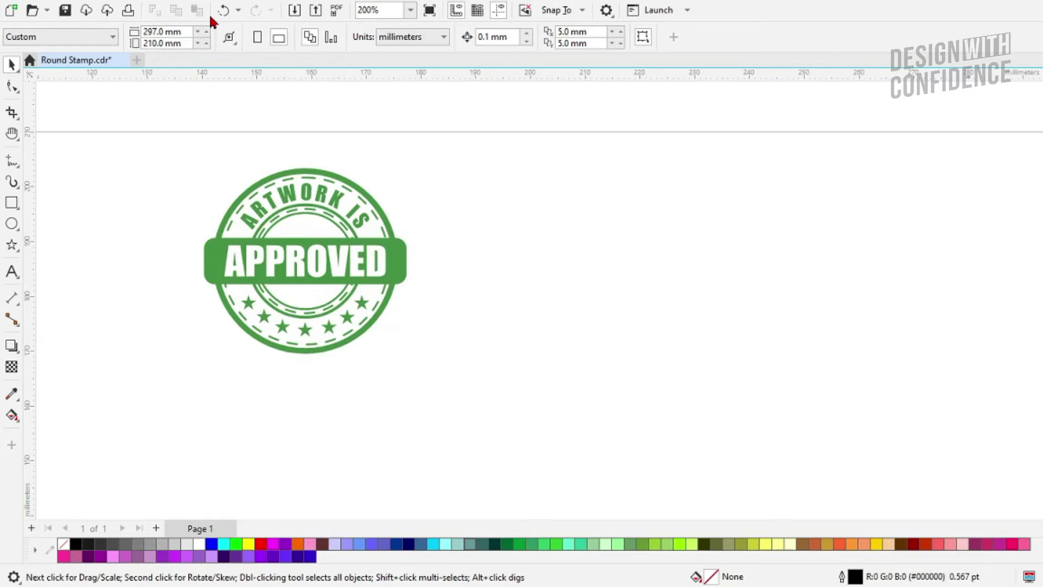
pyautogui.click(223, 10)
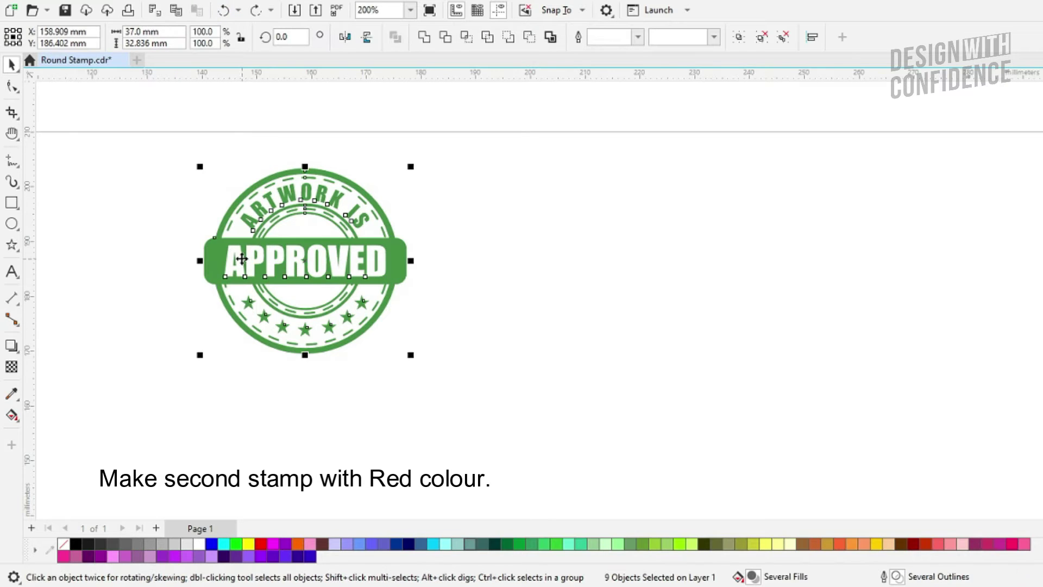
# - Place a duplicate of the green ARTWORK IS APPROVED stamp beside the original at the same height, about 62 mm away
pyautogui.moveTo(242, 258); pyautogui.dragTo(571, 256)
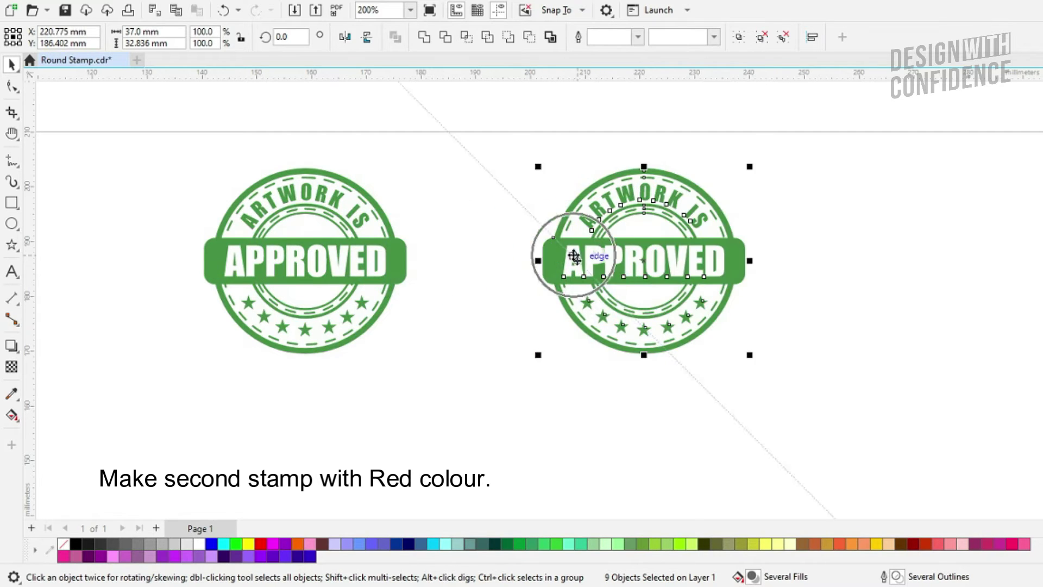
pyautogui.click(501, 219)
# - Sample the dark red from the banner of the reference REJECTED stamp with the Color Eyedropper
pyautogui.scroll(-4, 511, 220)
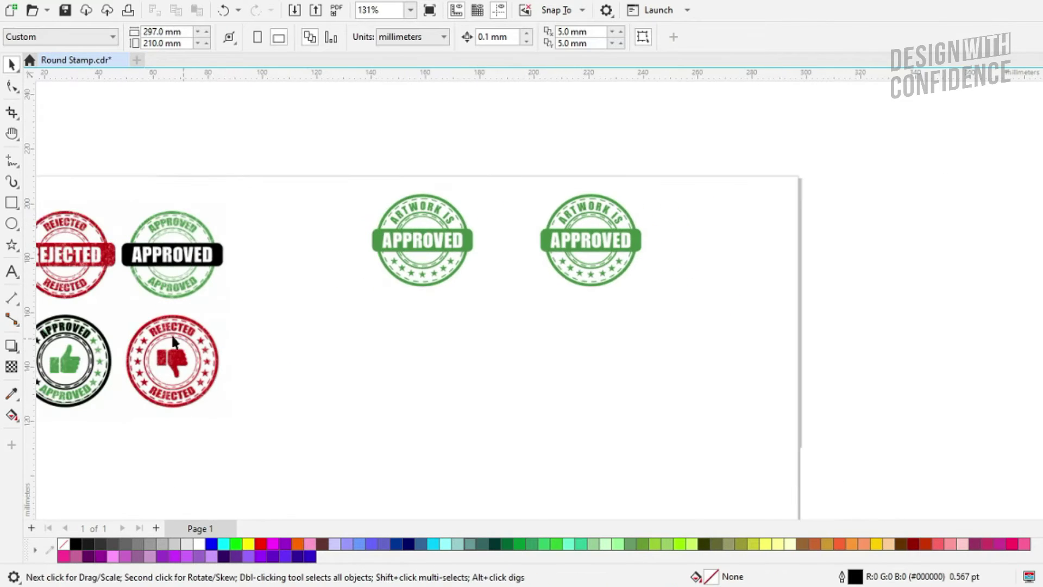
pyautogui.scroll(4, 80, 251)
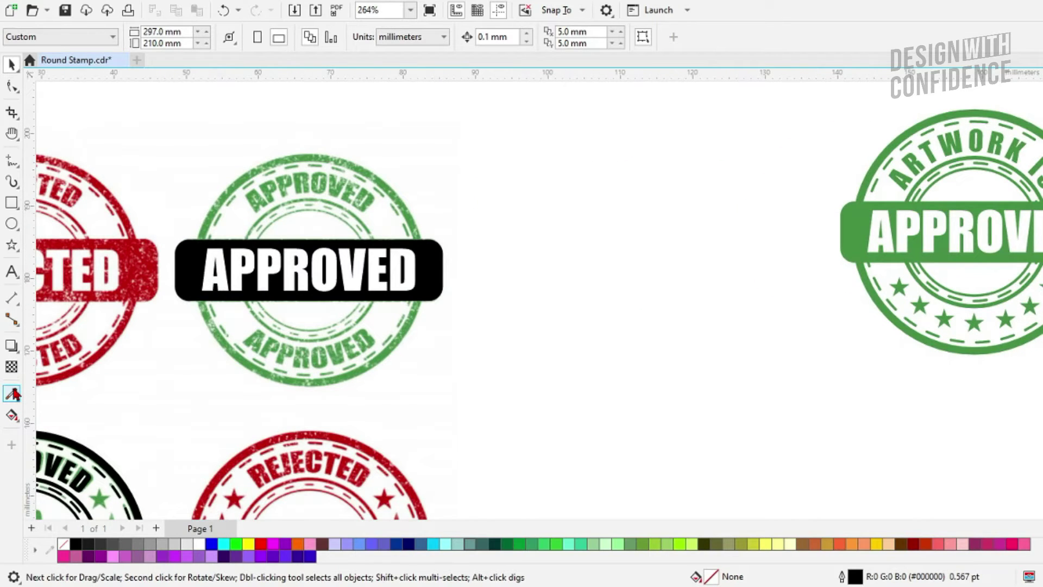
pyautogui.click(12, 394)
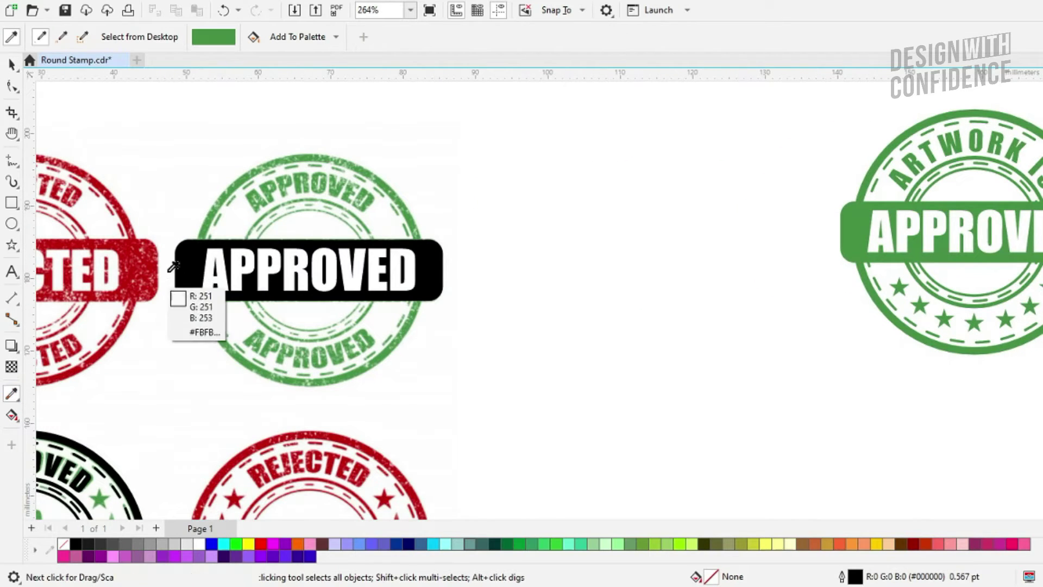
pyautogui.click(131, 246)
# - Apply the sampled dark red to the duplicate stamp's banner, thick outer ring and curved ARTWORK IS text
pyautogui.scroll(-5, 92, 253)
pyautogui.scroll(3, 637, 233)
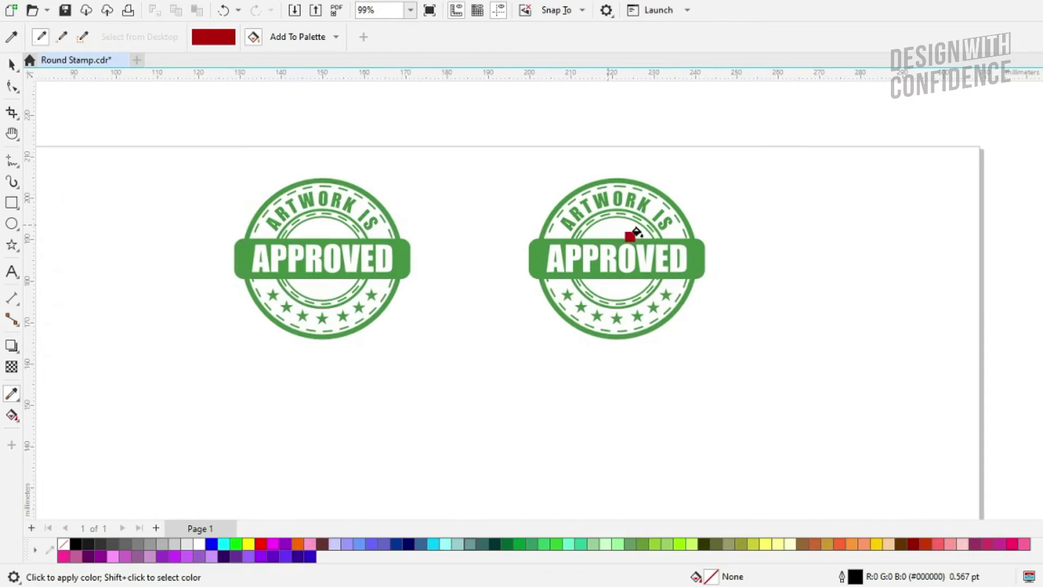
pyautogui.scroll(4, 701, 250)
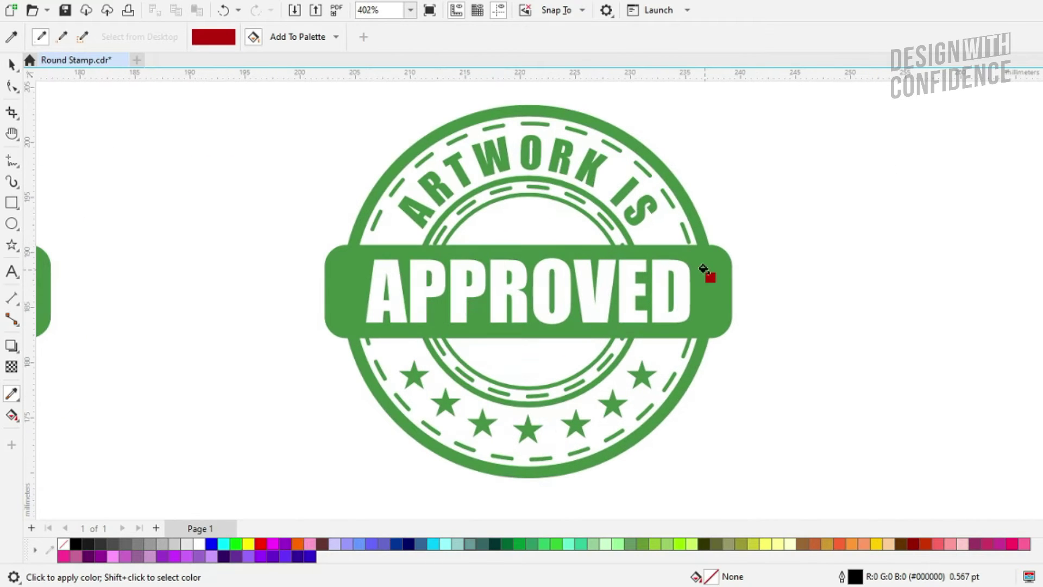
pyautogui.click(704, 269)
pyautogui.click(694, 229)
pyautogui.click(648, 202)
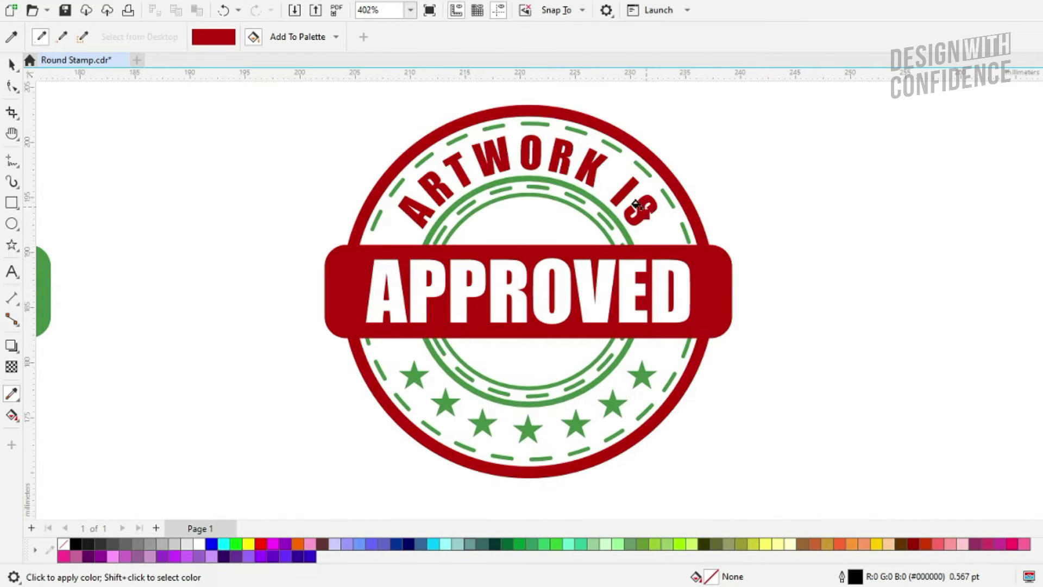
# - Apply the dark red to the duplicate stamp's inner dashes, both inner rings, outer dashed ring and rightmost star
pyautogui.scroll(2, 618, 203)
pyautogui.click(597, 214)
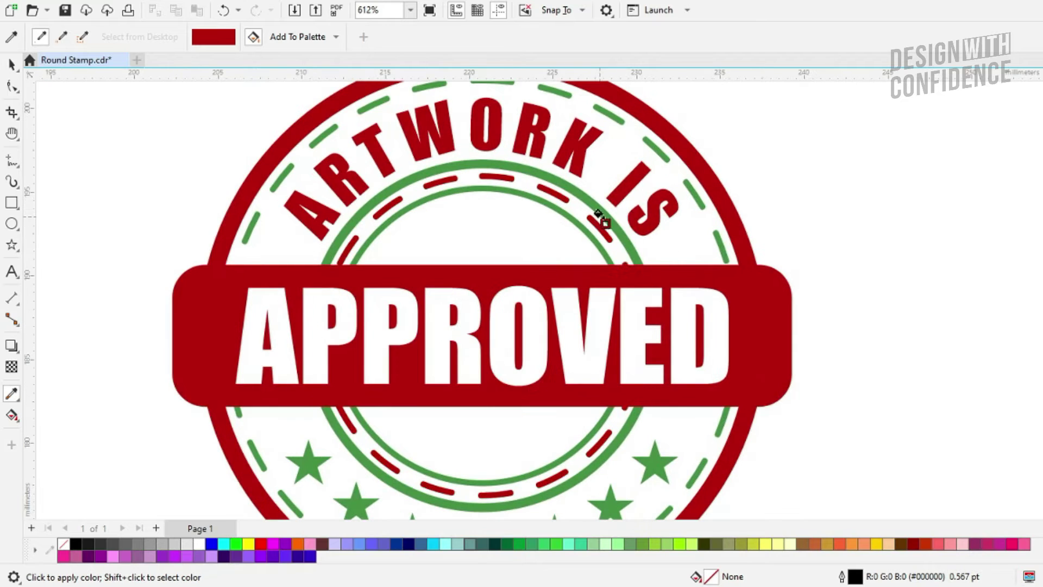
pyautogui.click(598, 214)
pyautogui.click(580, 234)
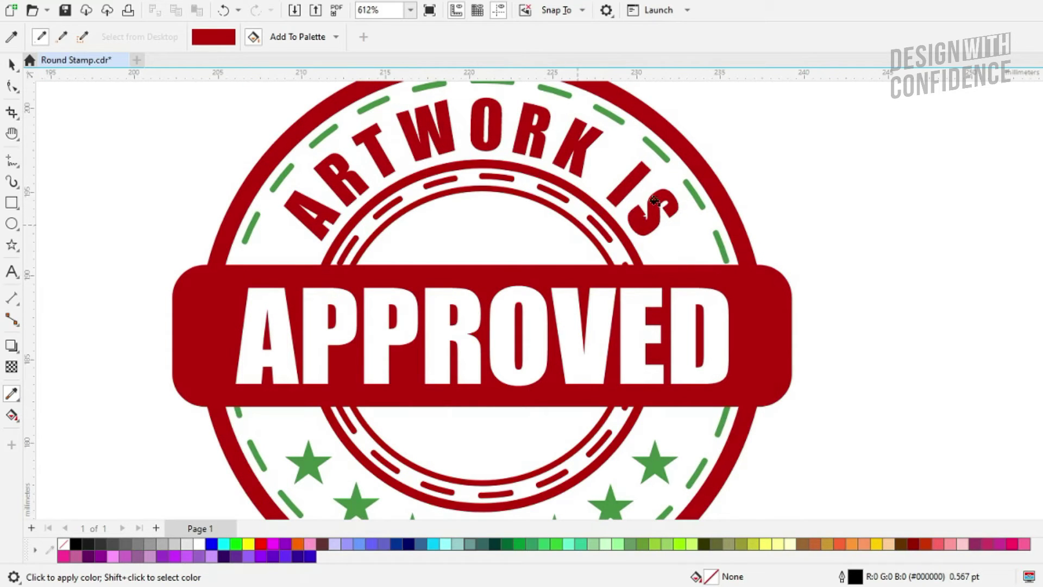
pyautogui.click(692, 194)
pyautogui.click(659, 461)
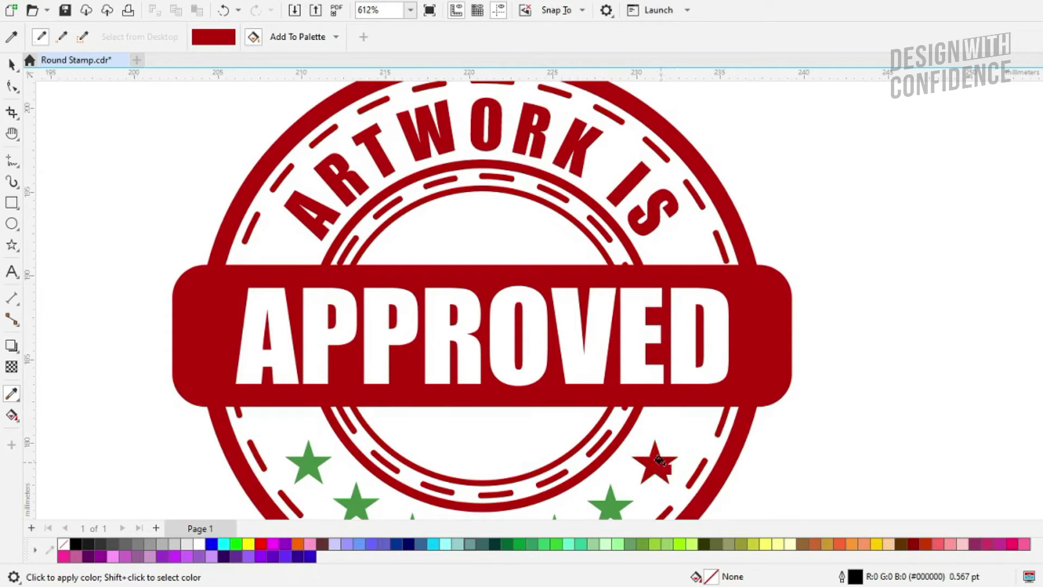
# - Select the duplicate stamp's group of seven stars and give the whole group the same dark red fill
pyautogui.press('space')
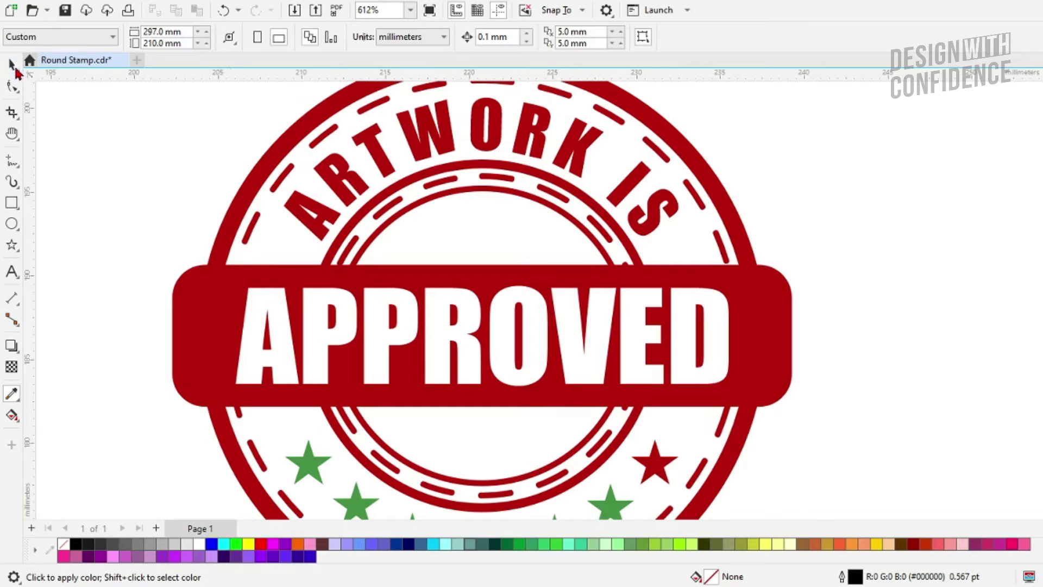
pyautogui.scroll(-1, 761, 296)
pyautogui.click(670, 433)
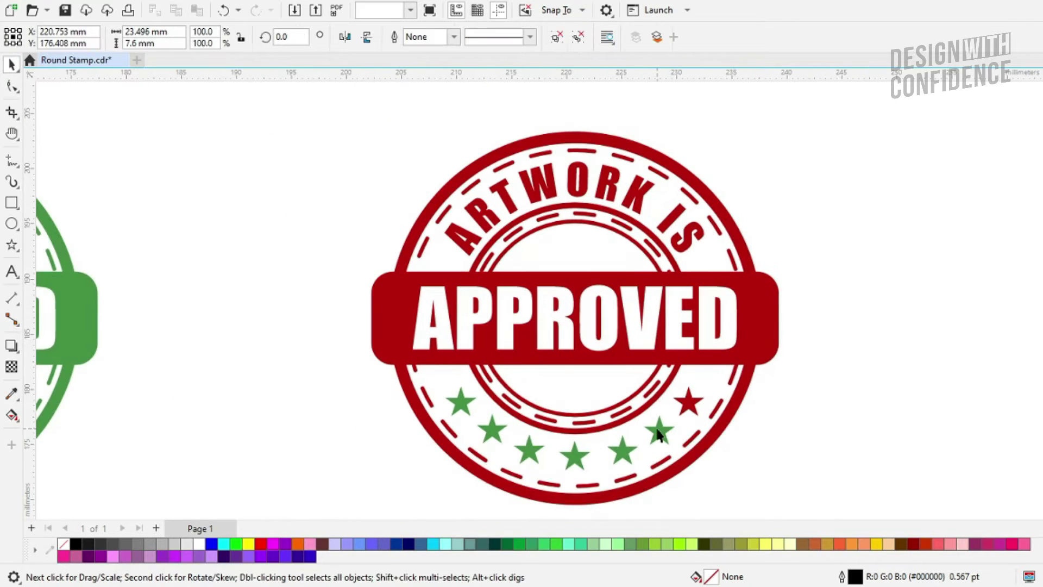
pyautogui.click(44, 1)
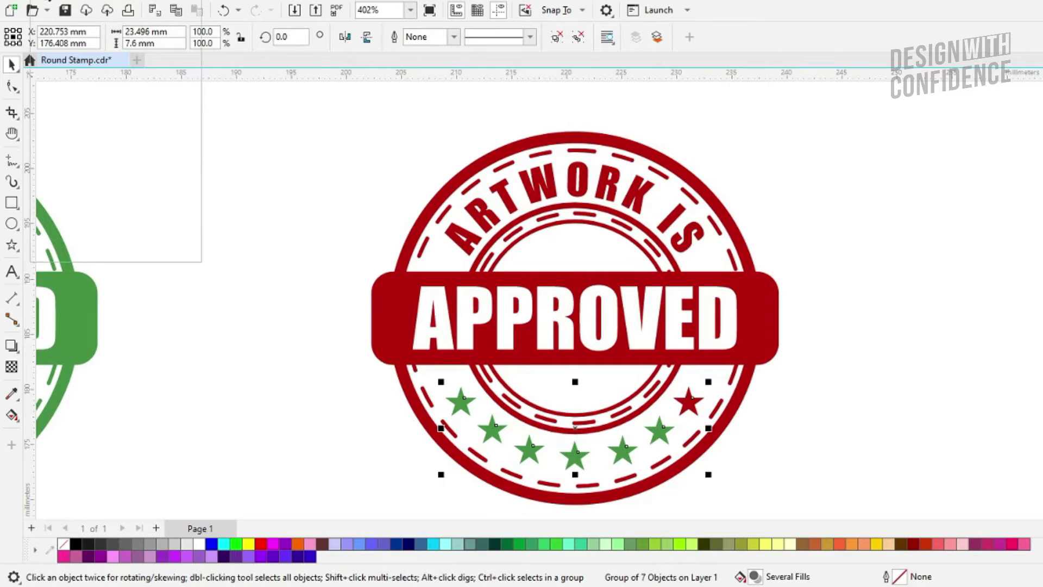
pyautogui.click(58, 39)
pyautogui.press('Escape')
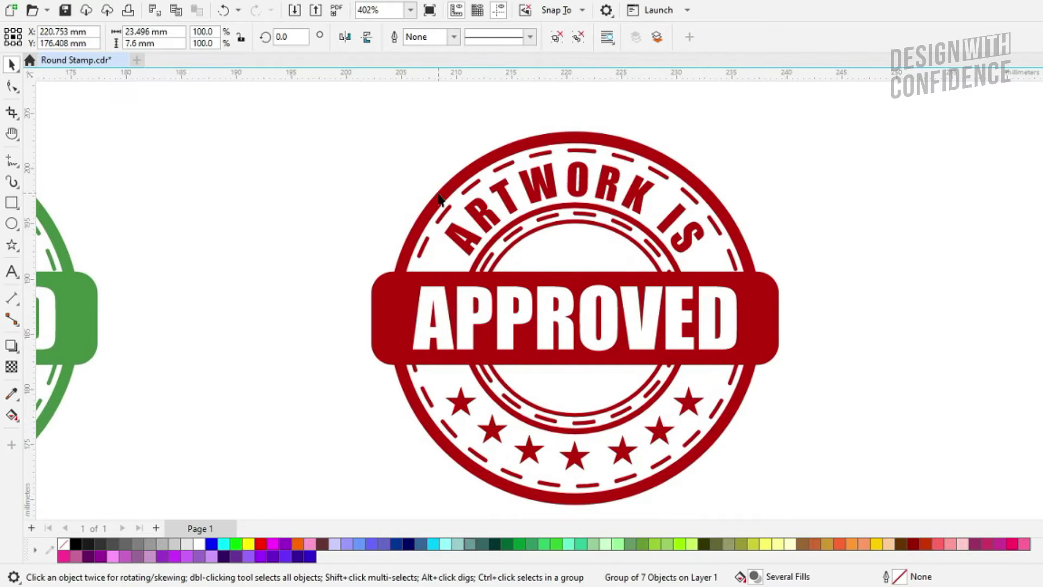
# - Examine the reference REJECTED stamp's wording and compare it with the selected APPROVED text on the red stamp
pyautogui.scroll(-1, 514, 192)
pyautogui.scroll(1, 585, 261)
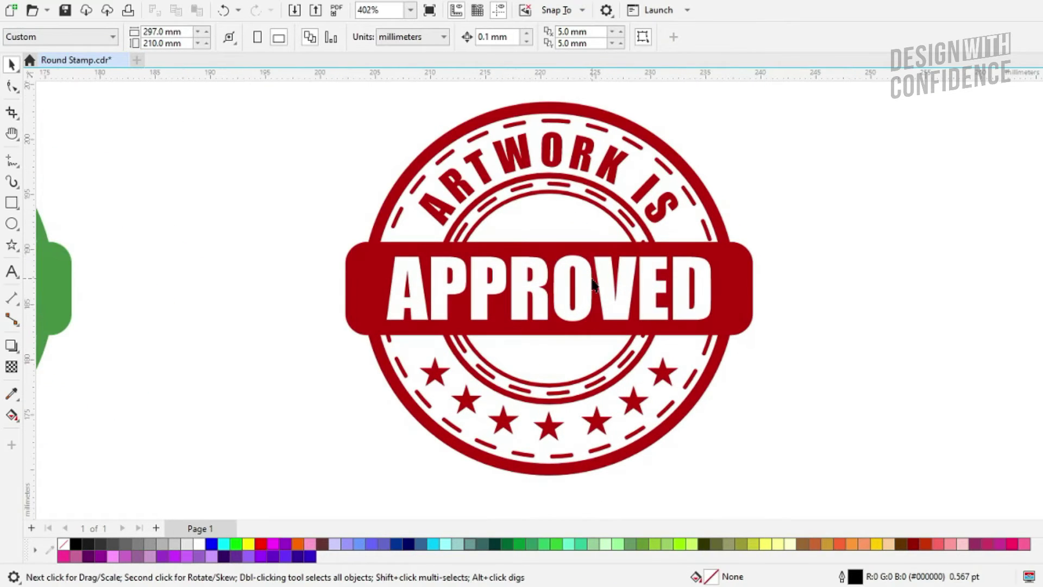
pyautogui.click(591, 279)
pyautogui.scroll(-4, 788, 222)
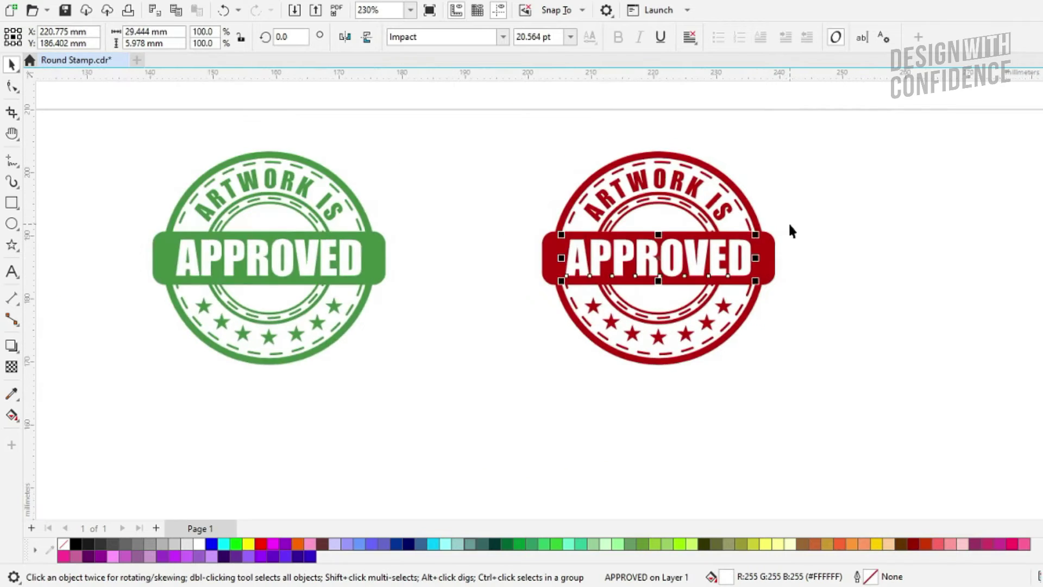
pyautogui.moveTo(221, 234); pyautogui.dragTo(426, 234)
pyautogui.scroll(5, 153, 251)
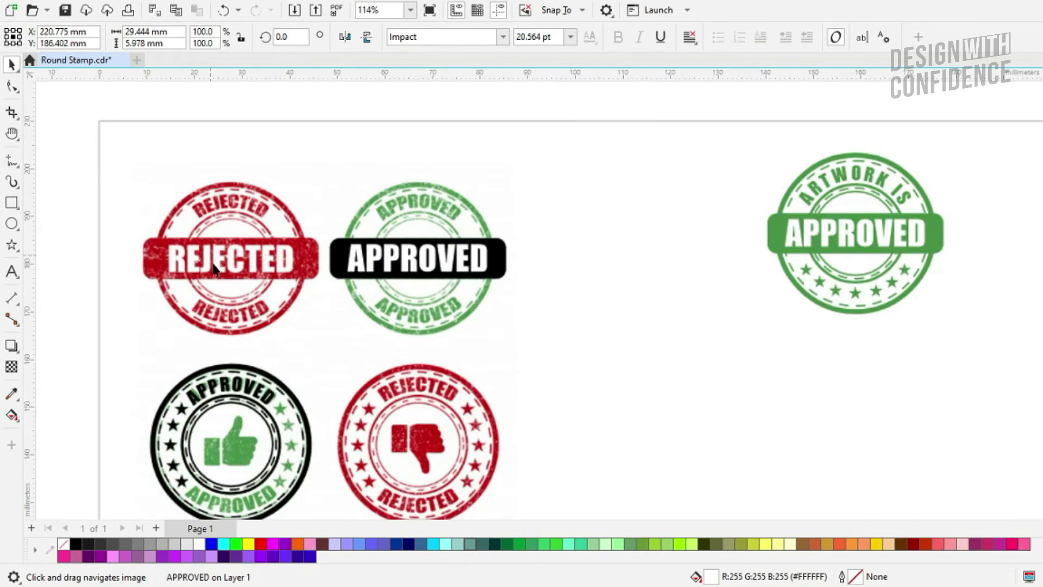
pyautogui.moveTo(812, 267); pyautogui.dragTo(217, 270)
pyautogui.moveTo(927, 242); pyautogui.dragTo(591, 324)
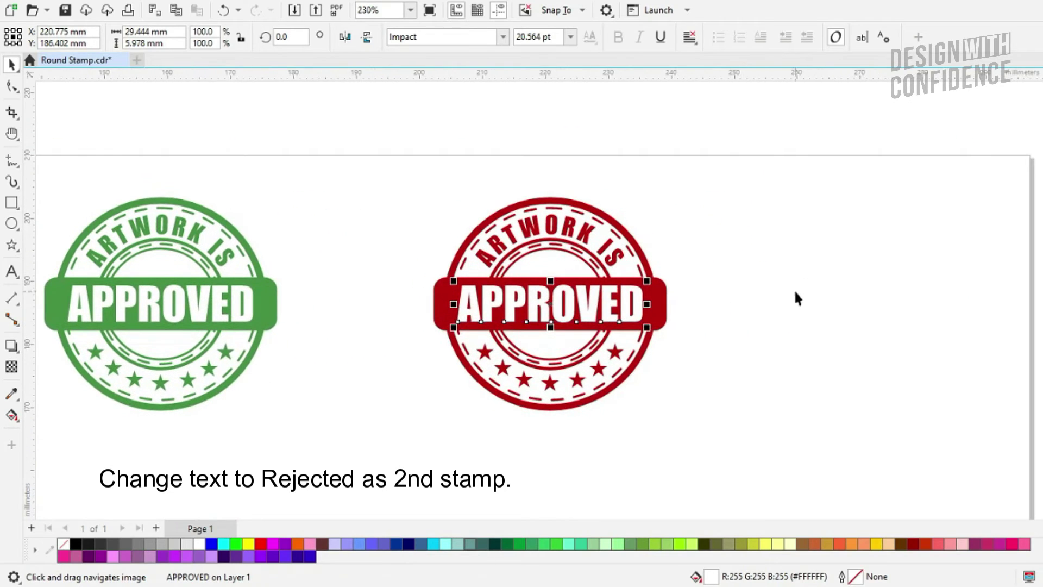
pyautogui.moveTo(712, 302); pyautogui.dragTo(749, 308)
pyautogui.click(733, 298)
pyautogui.click(664, 304)
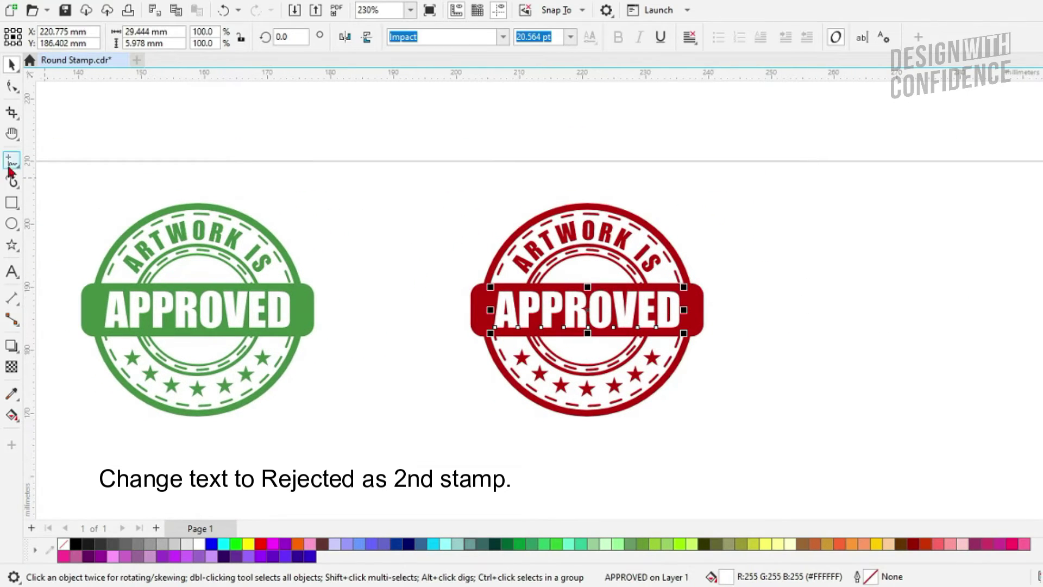
# - Replace the APPROVED text on the red stamp's banner with REJECTED
pyautogui.click(565, 309)
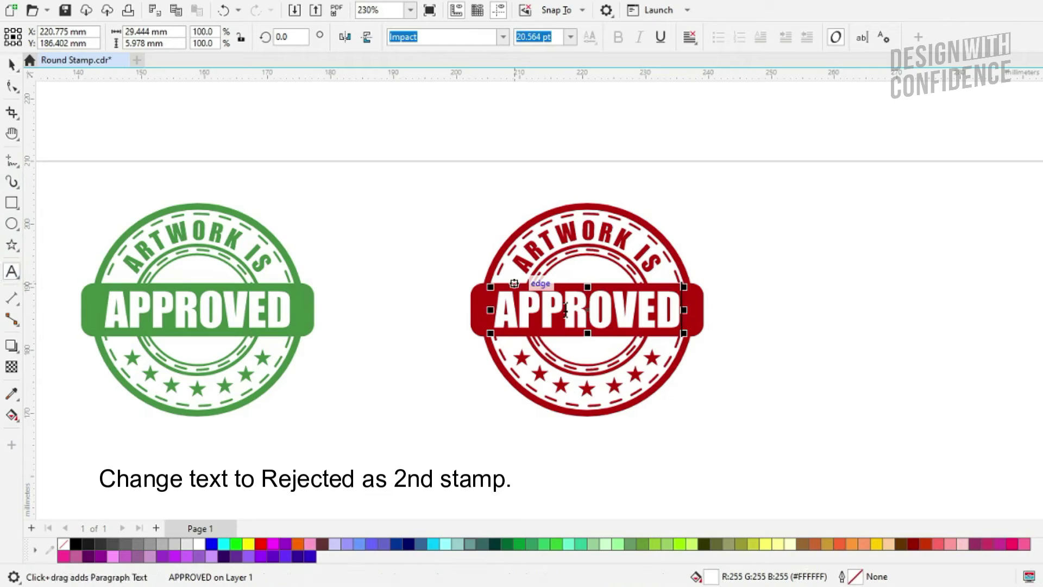
pyautogui.hotkey('ctrl', 'a')
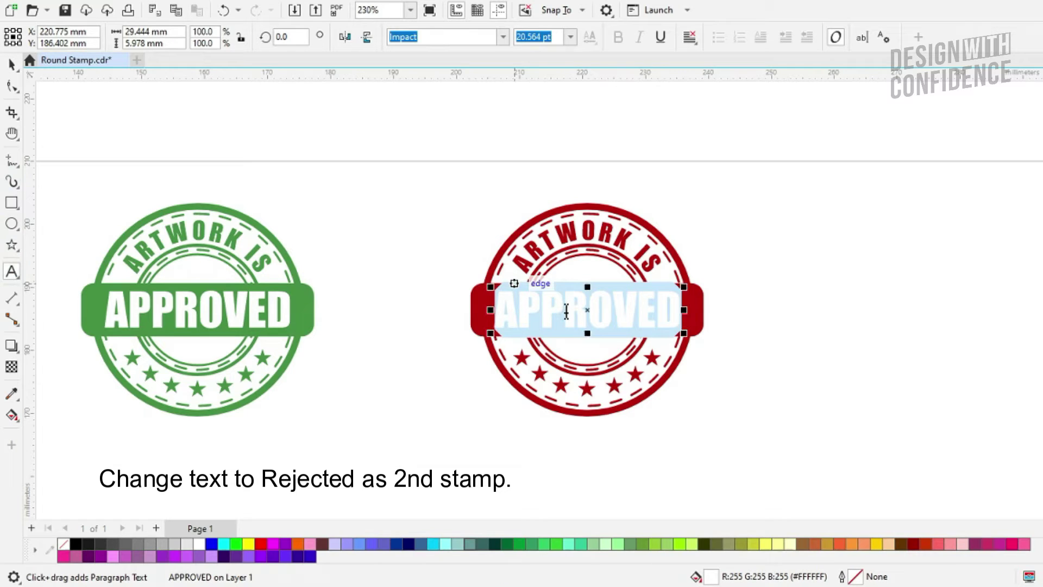
pyautogui.write('REJECT')
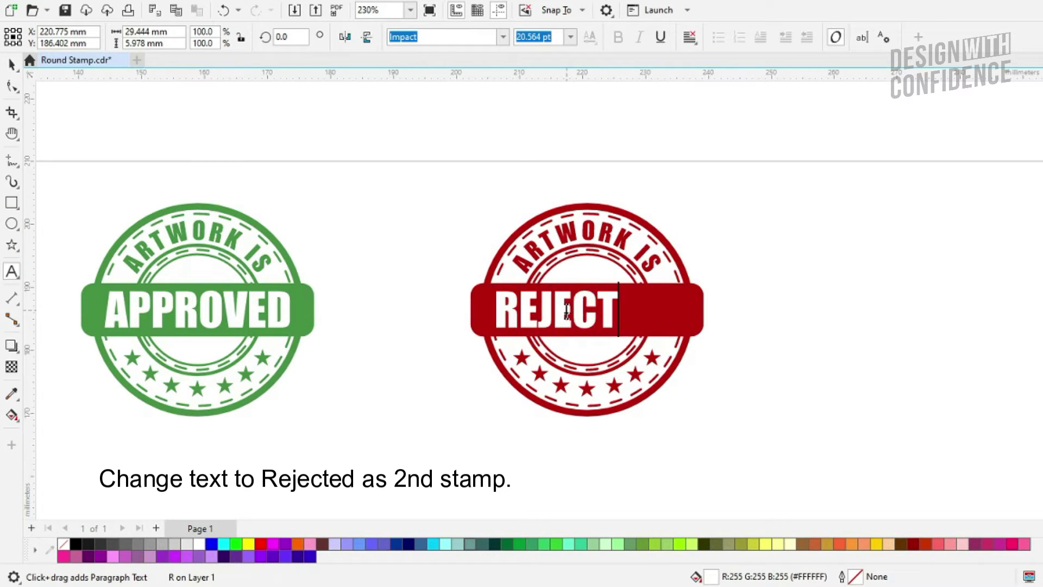
pyautogui.write('ED')
pyautogui.click(11, 87)
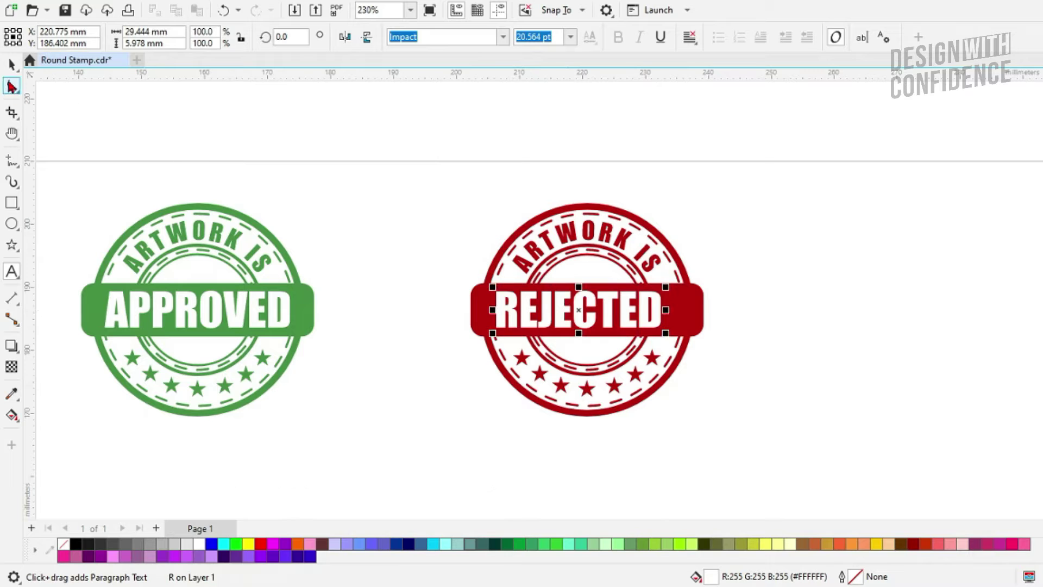
pyautogui.click(14, 64)
# - Try to stretch the REJECTED text horizontally to about 29.6 mm wide and undo the stretch
pyautogui.scroll(1, 706, 302)
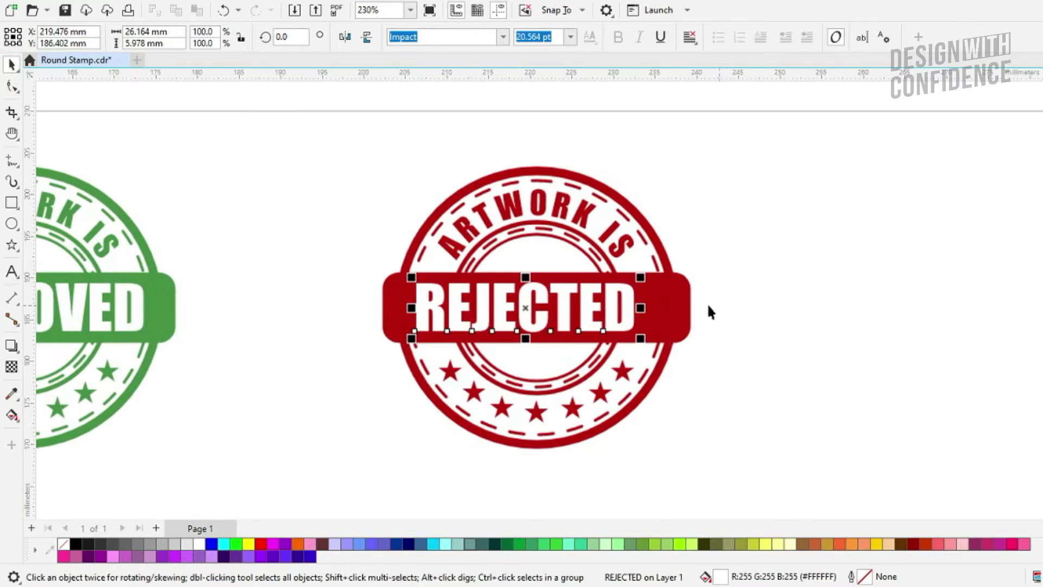
pyautogui.scroll(2, 672, 312)
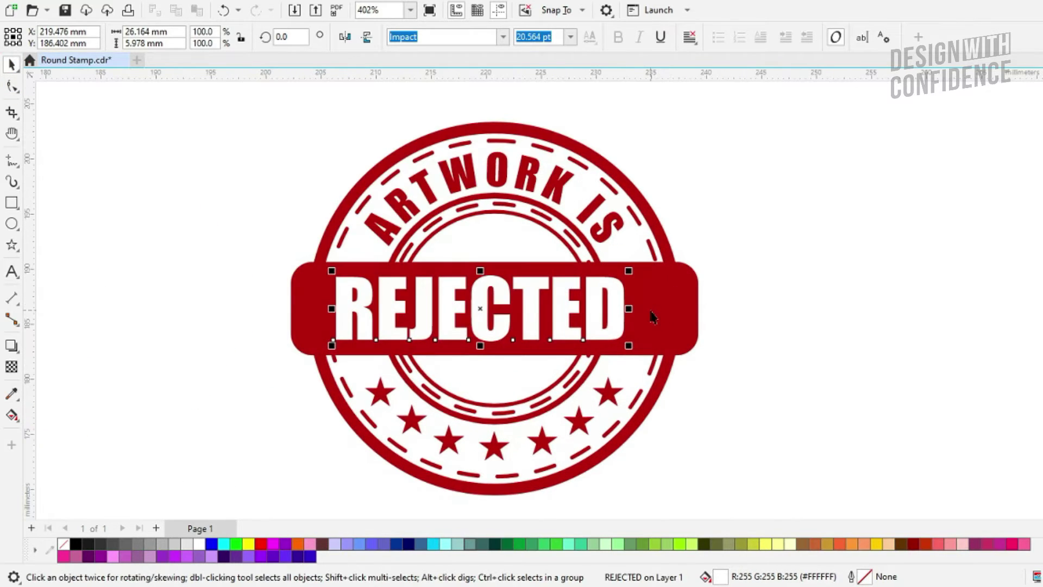
pyautogui.moveTo(629, 310); pyautogui.dragTo(668, 307)
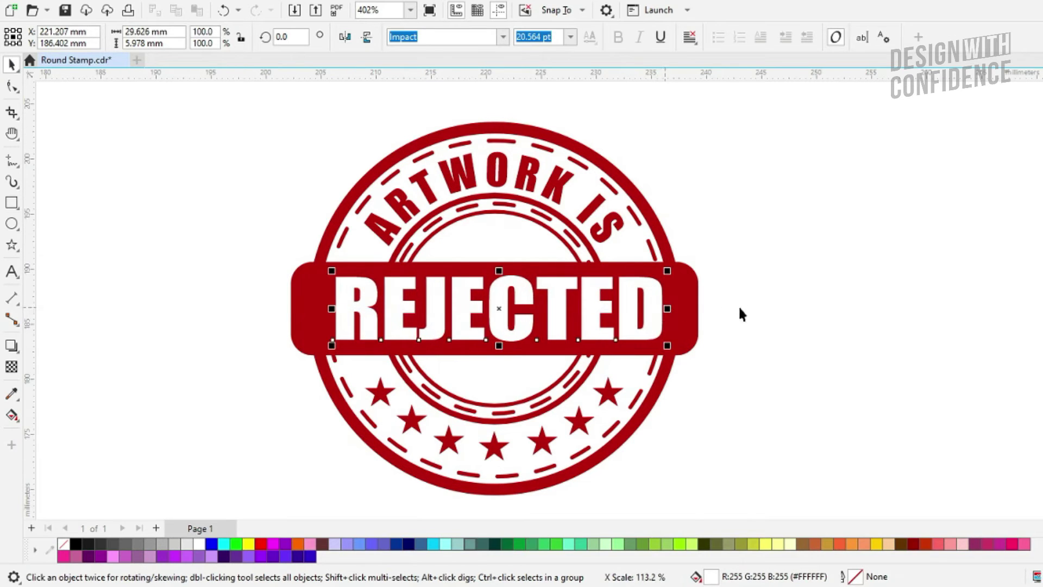
pyautogui.click(224, 10)
# - Widen the letter spacing of the REJECTED text with the Shape tool so it fills more of the banner
pyautogui.click(12, 86)
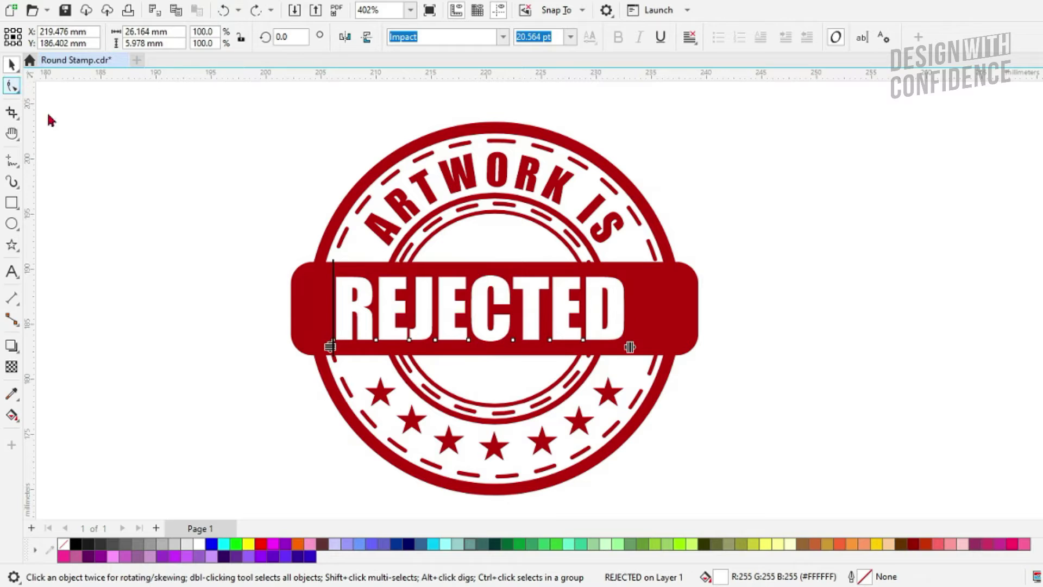
pyautogui.moveTo(630, 347); pyautogui.dragTo(655, 352)
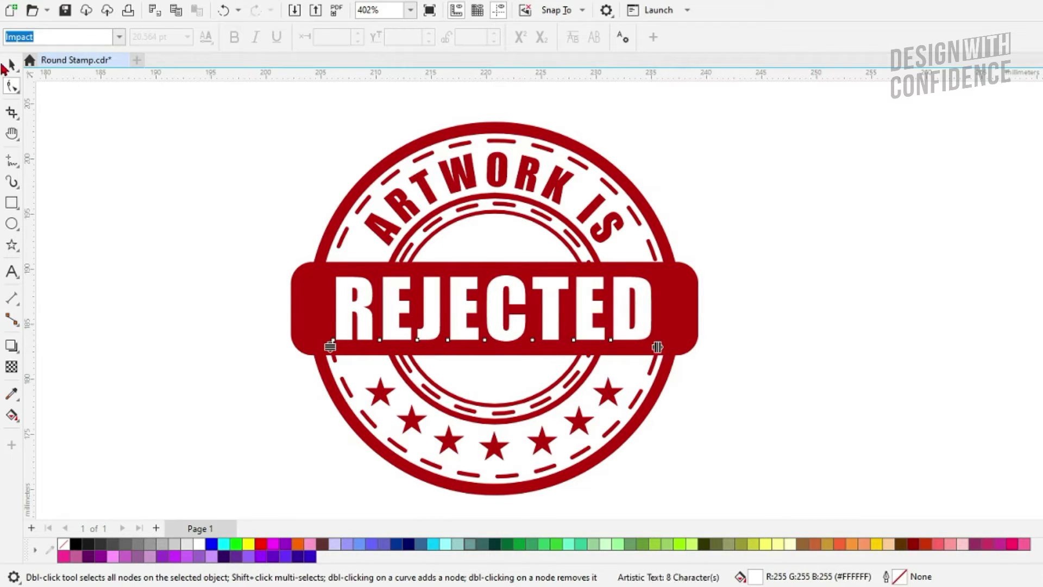
pyautogui.click(12, 64)
# - Align the REJECTED text with the red banner behind it
pyautogui.keyDown('shift'); pyautogui.click(312, 287); pyautogui.keyUp('shift')
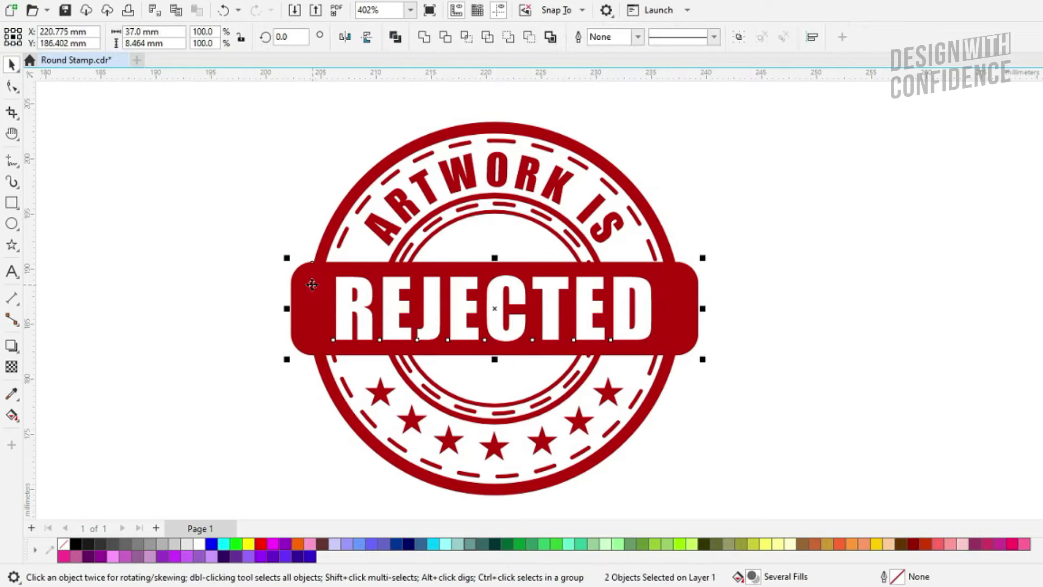
pyautogui.click(154, 1)
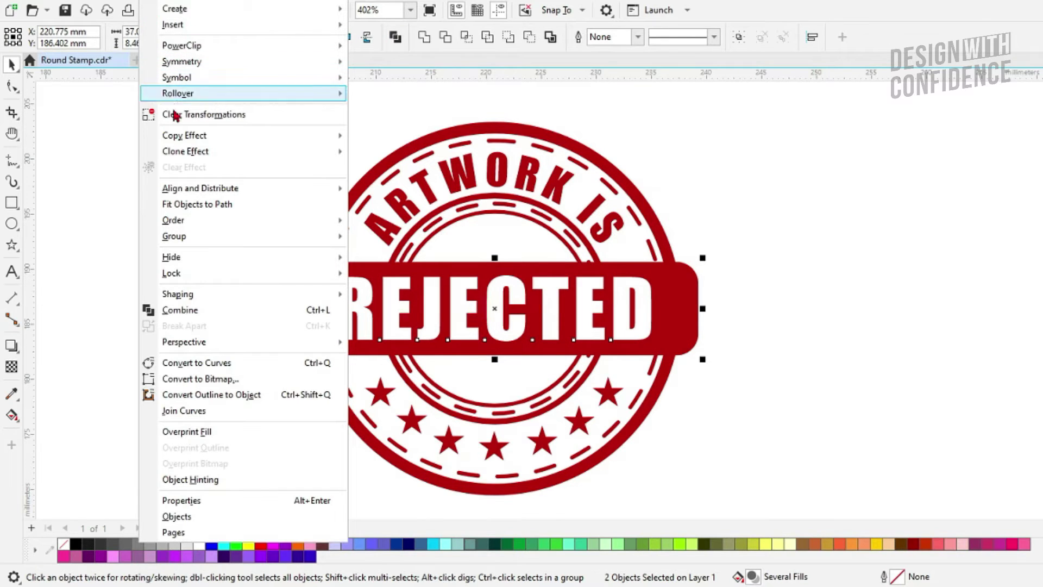
pyautogui.moveTo(186, 194)
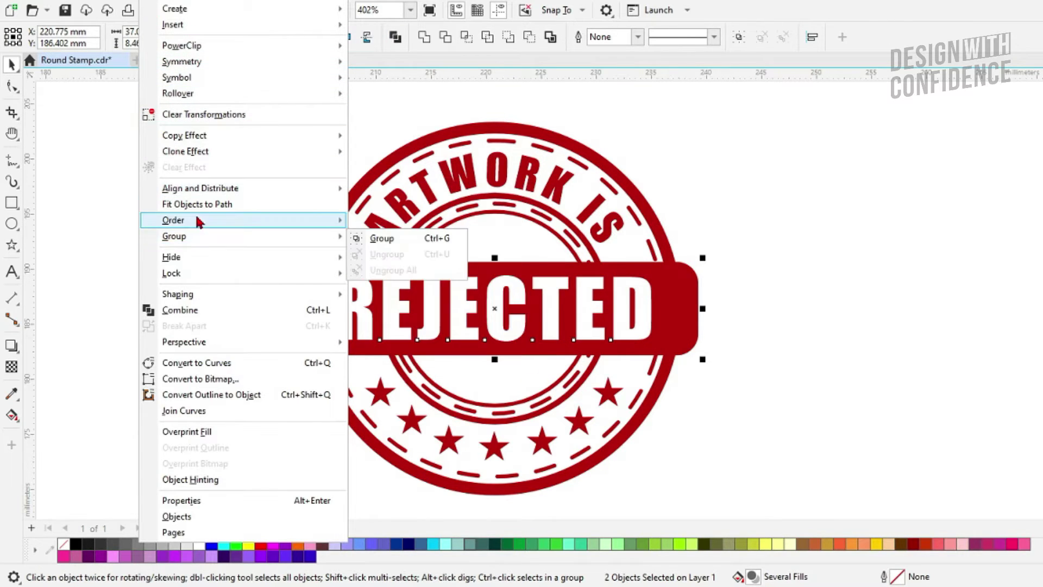
# - Align the REJECTED text and its red banner by their vertical centers
pyautogui.moveTo(202, 220)
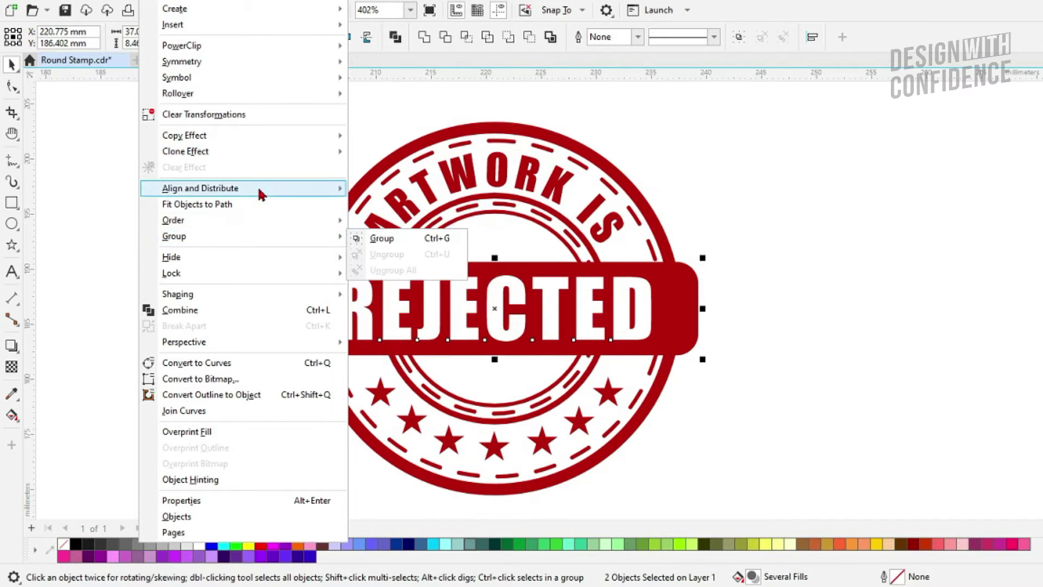
pyautogui.moveTo(260, 194)
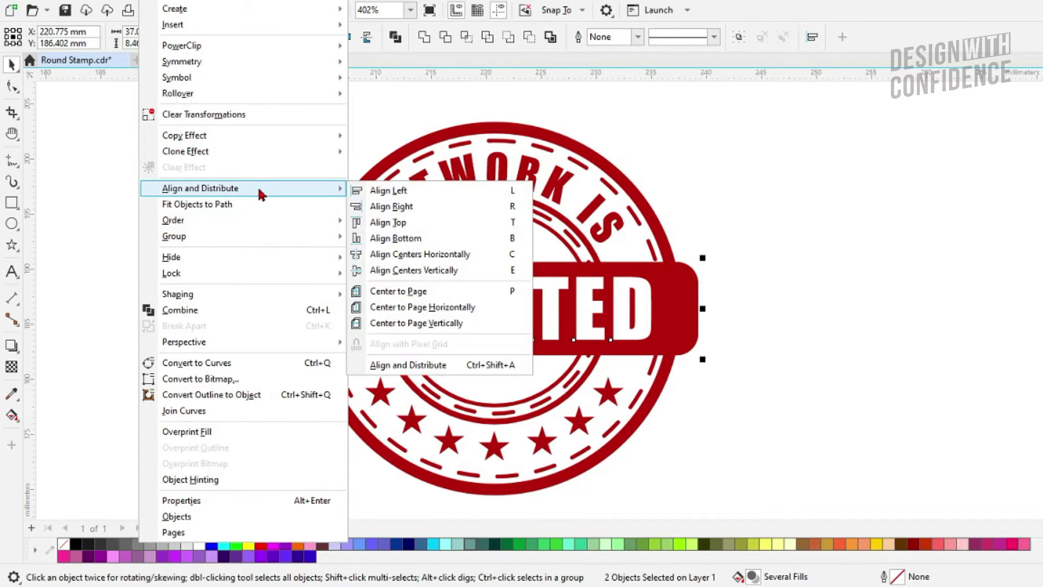
pyautogui.click(463, 272)
pyautogui.press('Escape')
pyautogui.scroll(-2, 681, 181)
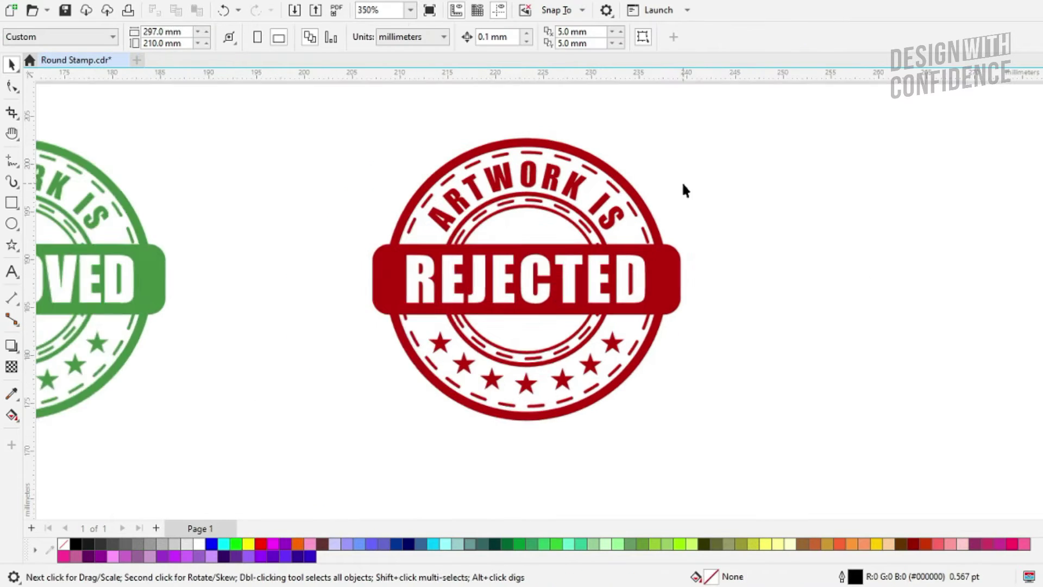
# - Try grouping all objects of the green APPROVED stamp and undo the grouping
pyautogui.moveTo(442, 221); pyautogui.dragTo(553, 224)
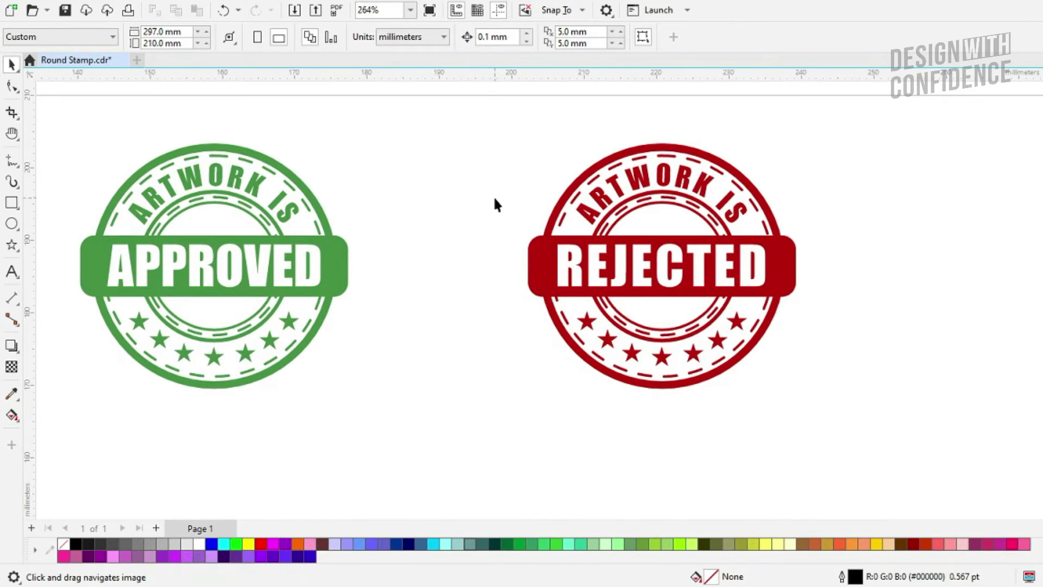
pyautogui.scroll(-1, 494, 202)
pyautogui.moveTo(154, 133); pyautogui.dragTo(372, 320)
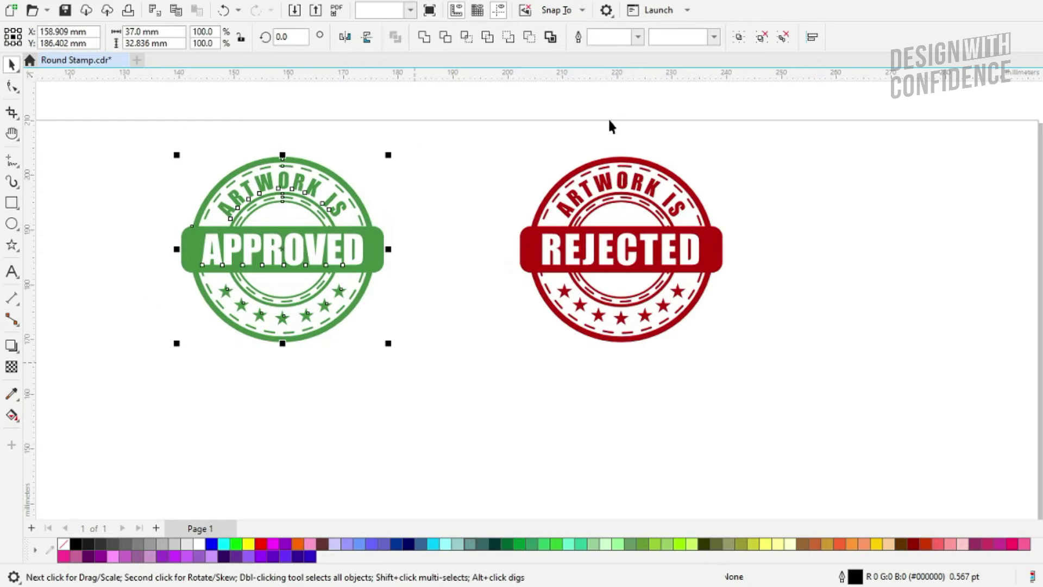
pyautogui.click(149, 0)
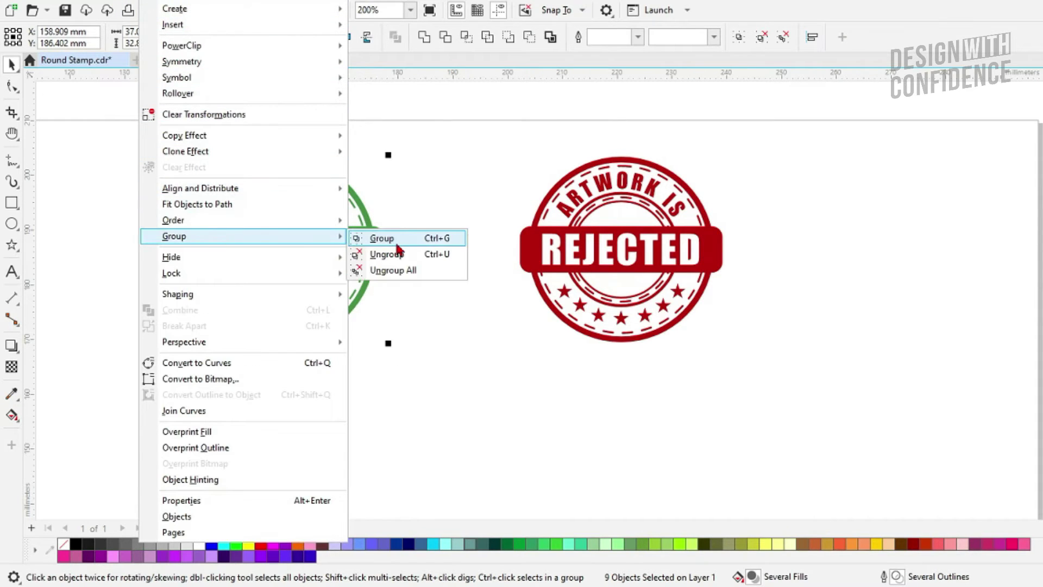
pyautogui.click(397, 242)
pyautogui.moveTo(457, 135); pyautogui.dragTo(731, 351)
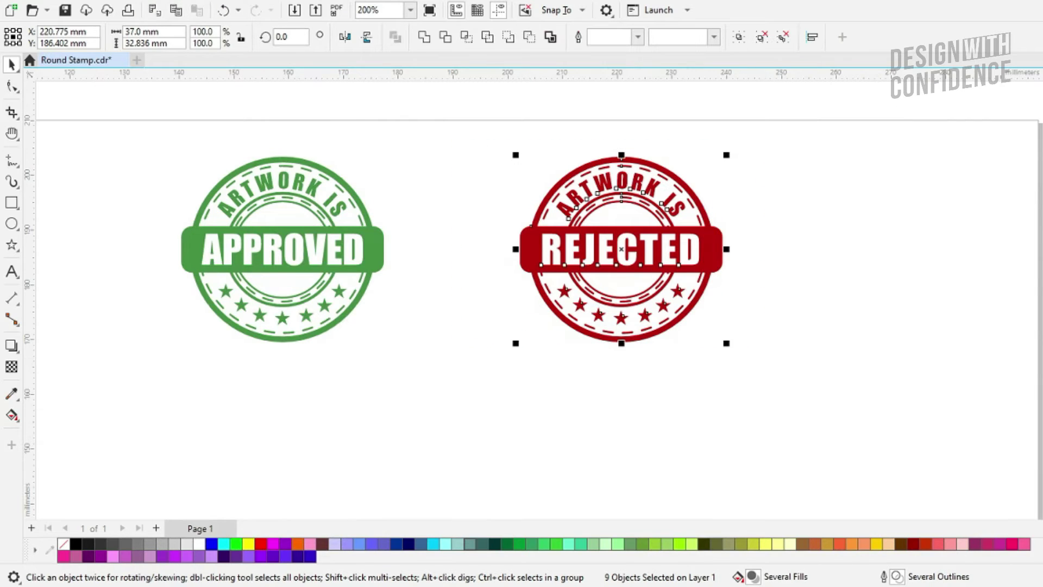
pyautogui.click(223, 10)
pyautogui.click(223, 10)
pyautogui.click(403, 166)
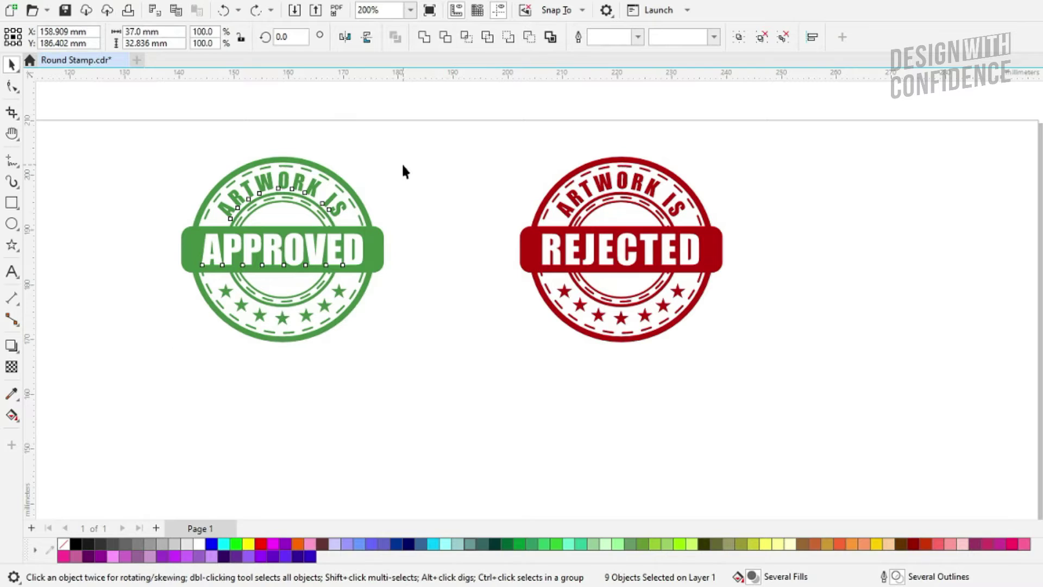
# - Try moving the APPROVED text sideways off its green banner and undo the move
pyautogui.moveTo(357, 242); pyautogui.dragTo(423, 240)
pyautogui.hotkey('ctrl', 'z')
pyautogui.click(456, 231)
# - Save the Round Stamp.cdr document with both finished stamps
pyautogui.scroll(-4, 403, 168)
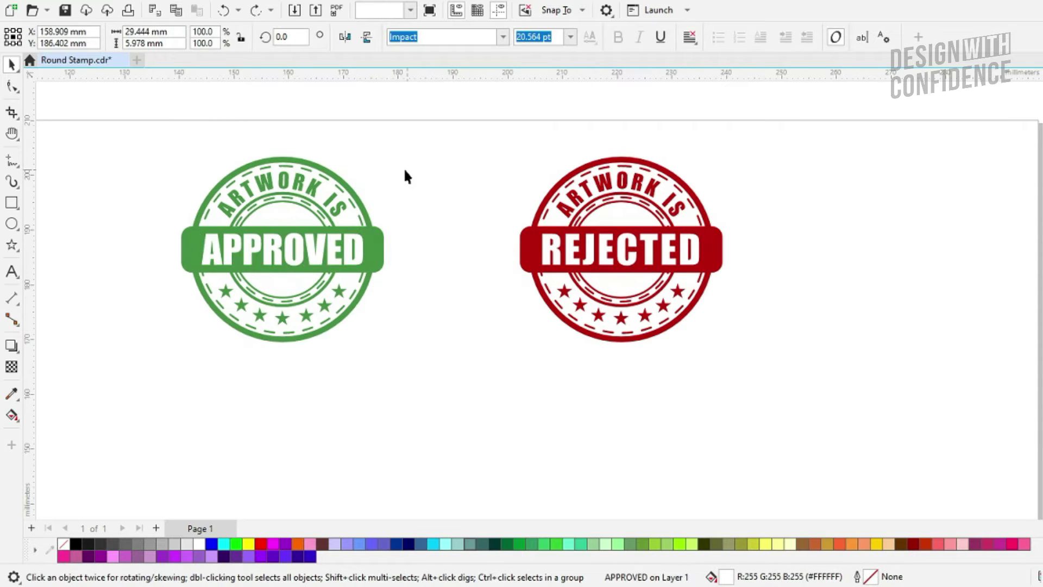
pyautogui.moveTo(502, 175); pyautogui.dragTo(607, 164)
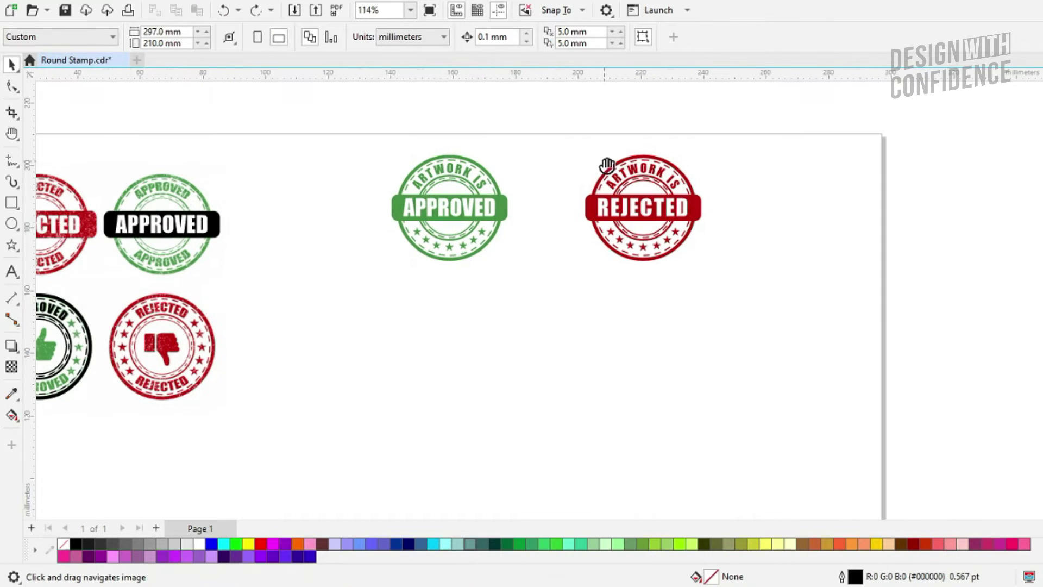
pyautogui.moveTo(567, 240); pyautogui.dragTo(721, 271)
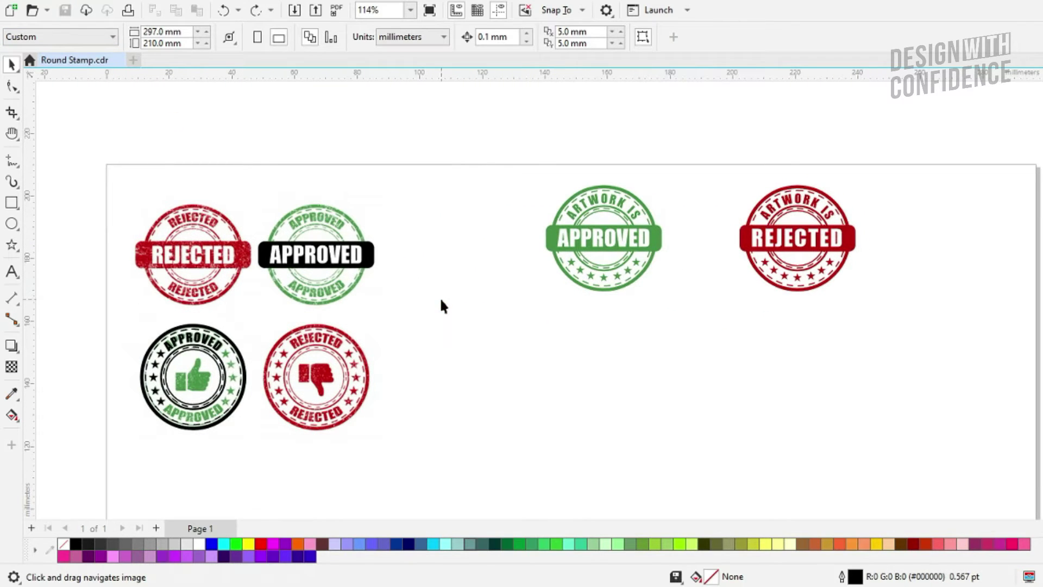
pyautogui.hotkey('ctrl', 's')
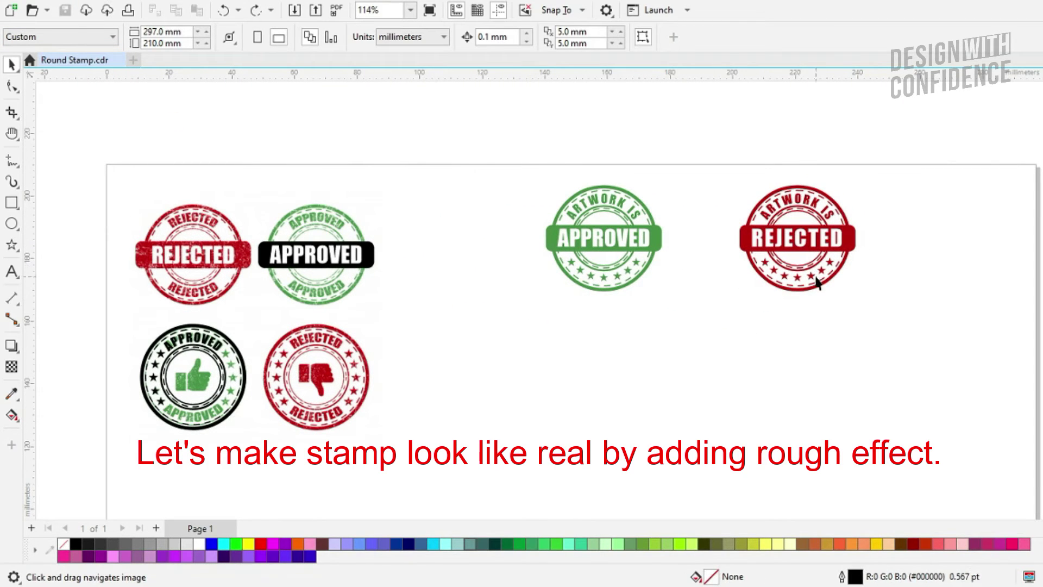
pyautogui.moveTo(813, 275); pyautogui.dragTo(755, 214)
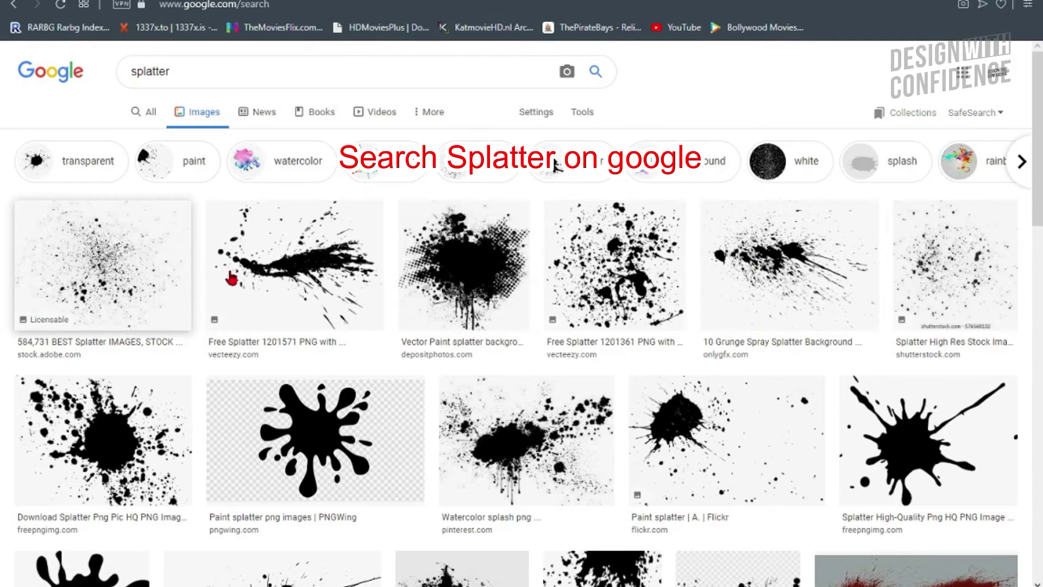
# - From the Google image results for splatter in the browser, save the A Bubbly Life paint splatter picture as the JPEG blackandwhitesplatter in Downloads
pyautogui.click(106, 279)
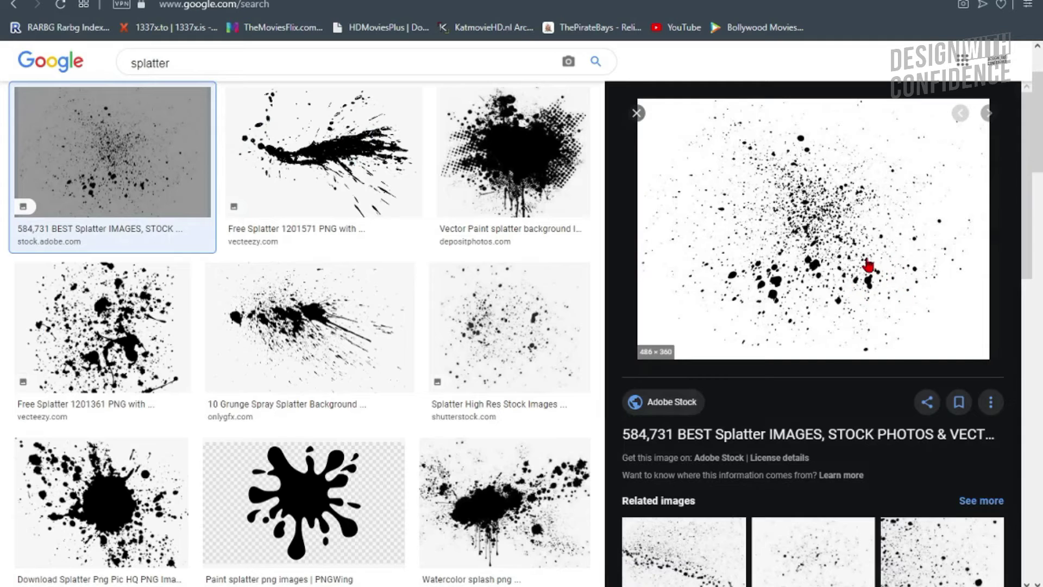
pyautogui.scroll(-5, 867, 266)
pyautogui.scroll(-6, 733, 348)
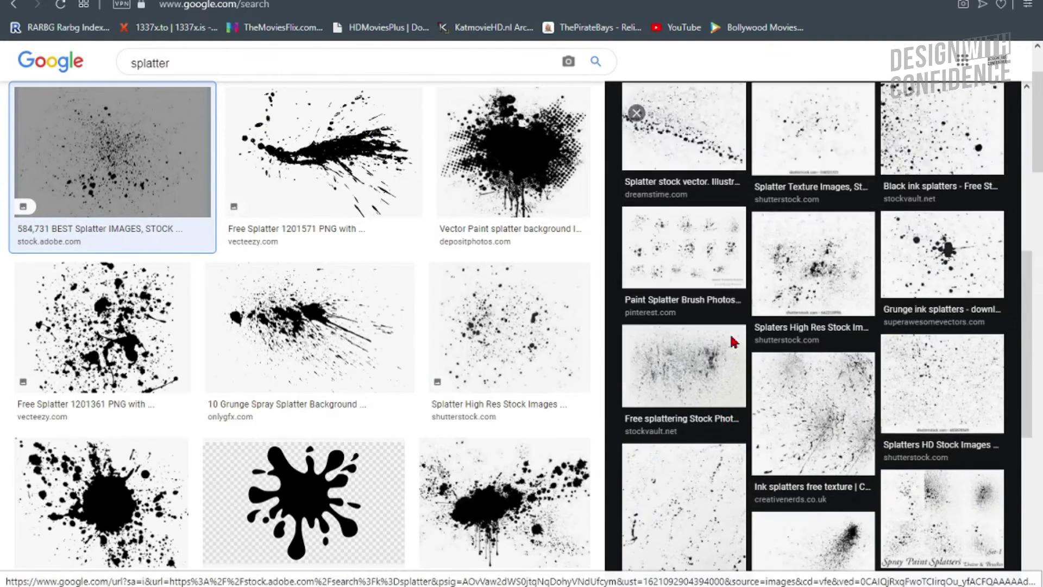
pyautogui.scroll(-6, 487, 321)
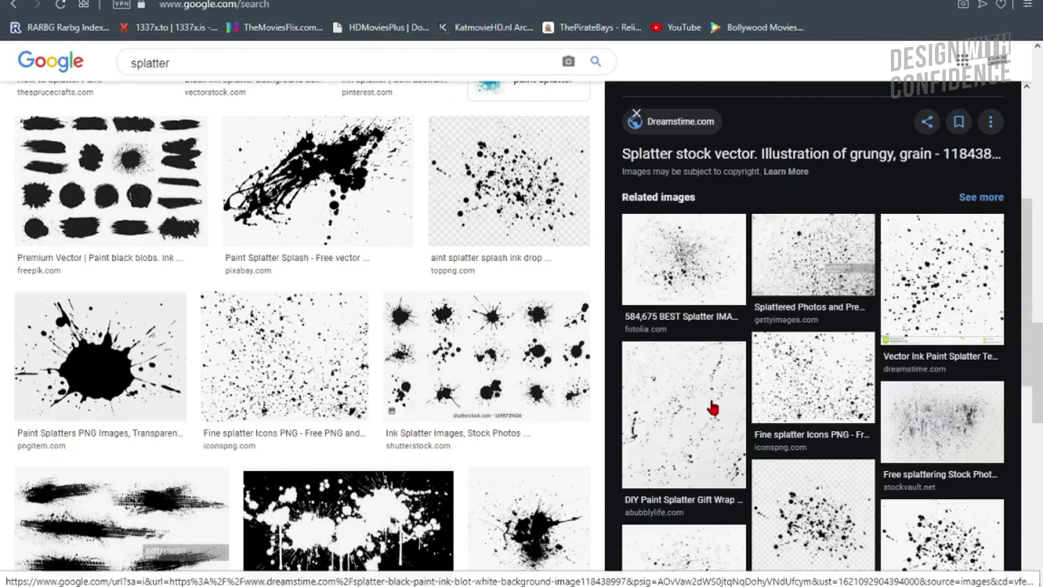
pyautogui.scroll(-5, 713, 407)
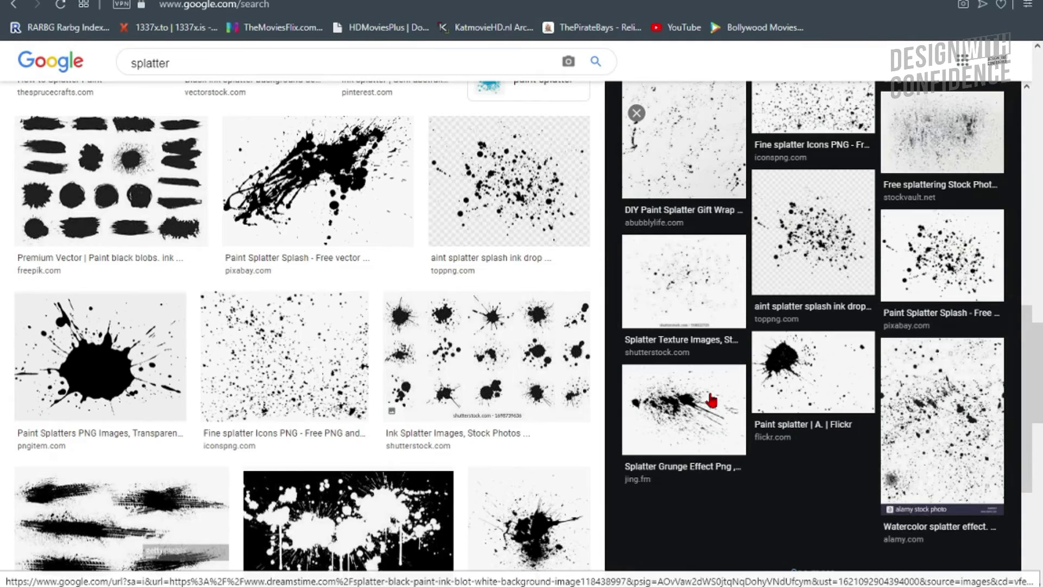
pyautogui.click(680, 140)
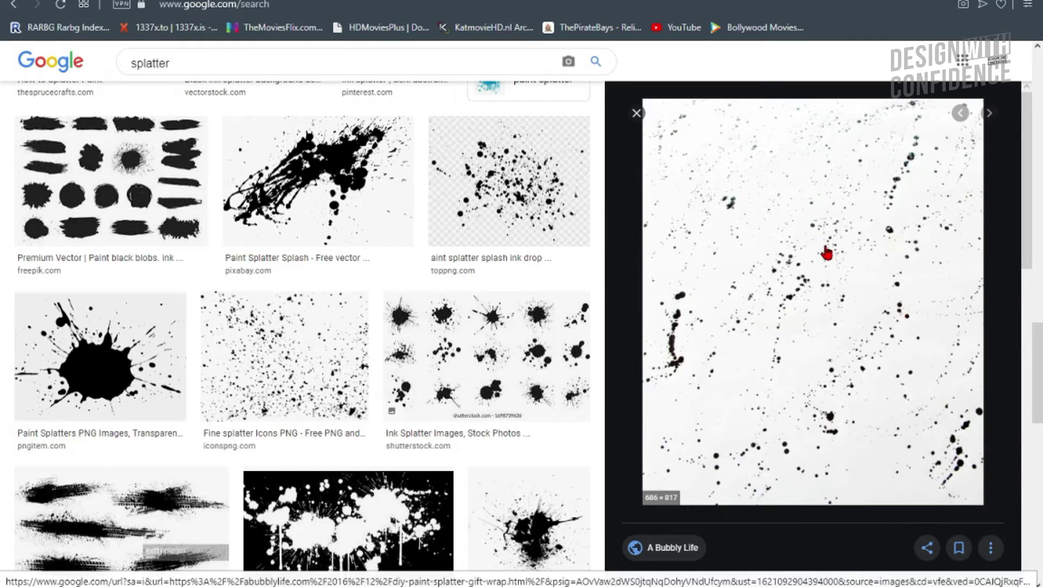
pyautogui.rightClick(827, 253)
pyautogui.click(874, 418)
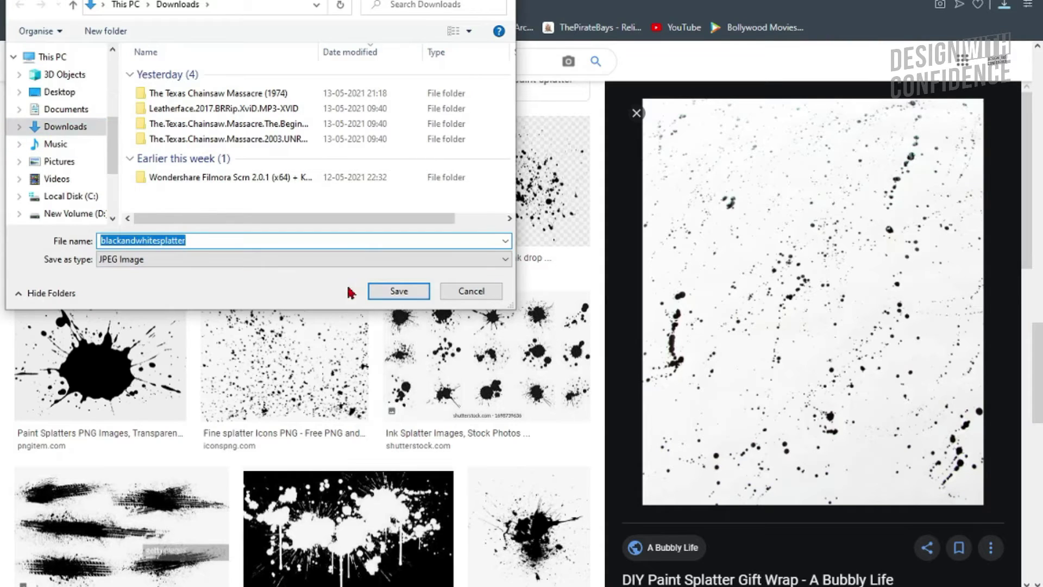
pyautogui.click(399, 290)
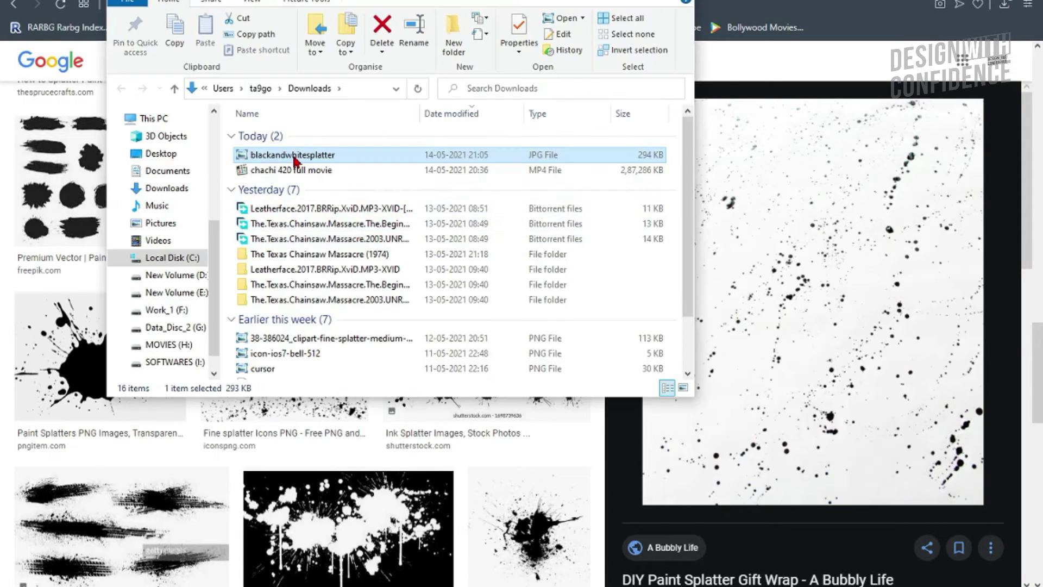
# - Copy the blackandwhitesplatter file from the Downloads folder and paste it onto the page in CorelDRAW
pyautogui.rightClick(293, 155)
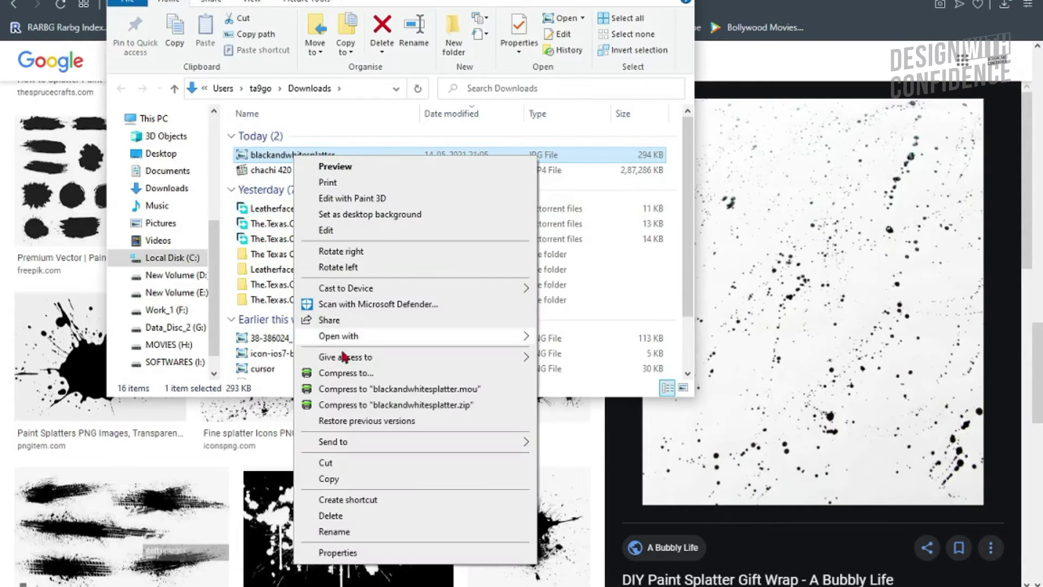
pyautogui.click(359, 473)
pyautogui.hotkey('alt', 'Tab')
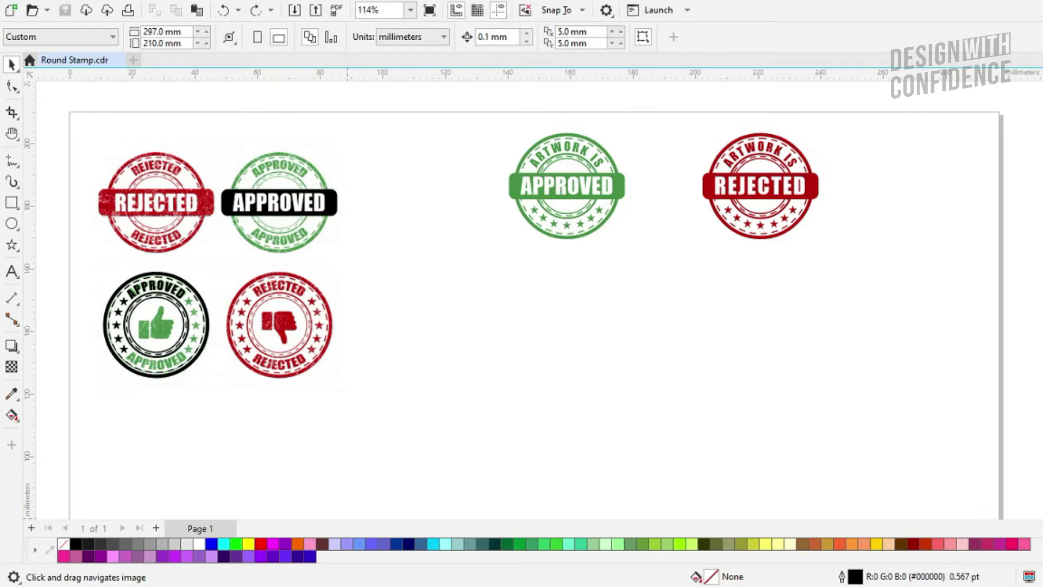
pyautogui.rightClick(464, 338)
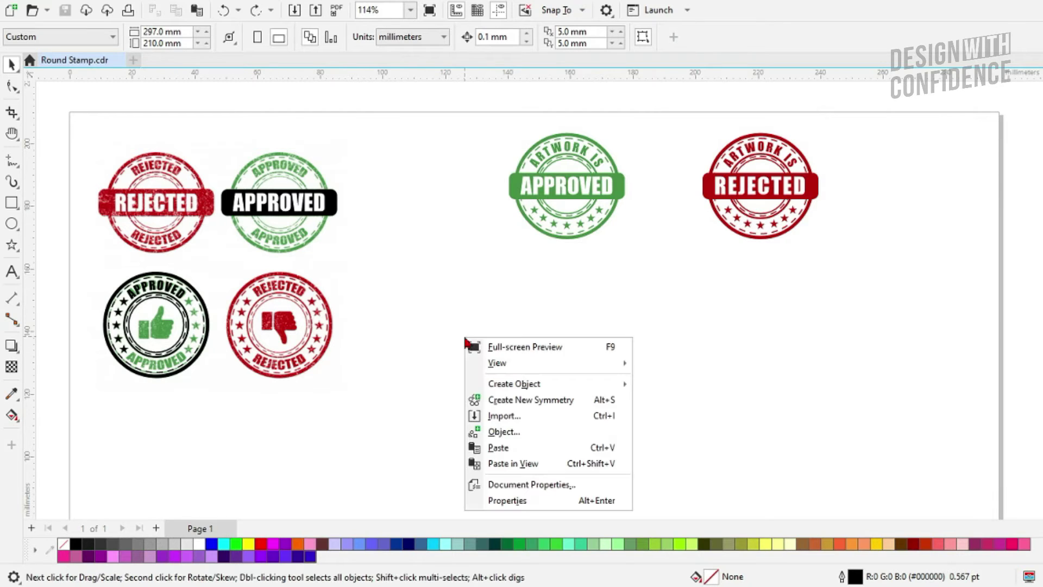
pyautogui.click(510, 449)
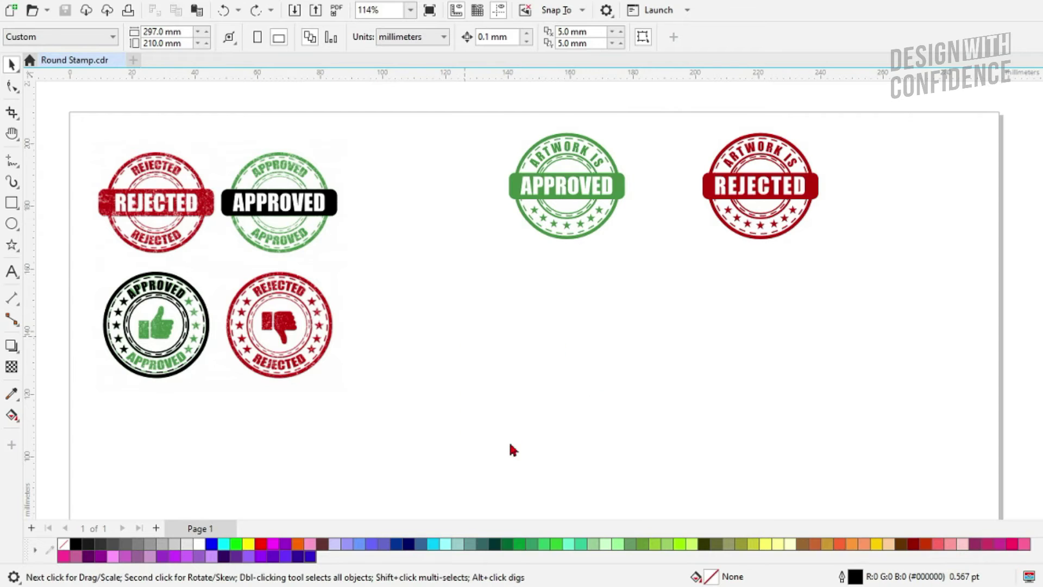
# - Trace the pasted splatter bitmap with an Outline PowerTRACE for a high quality image, using the Black and White color mode
pyautogui.scroll(5, 529, 388)
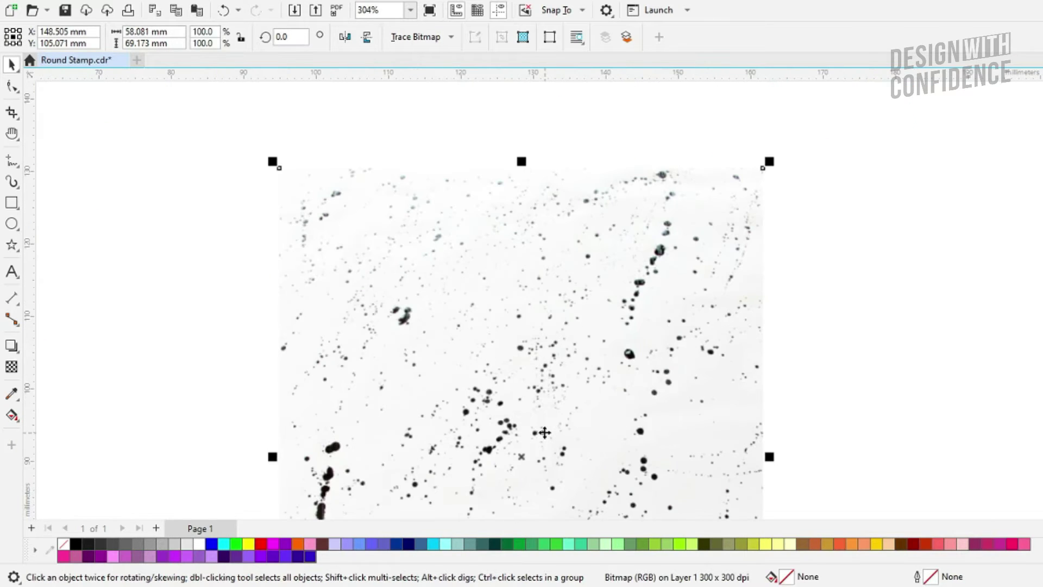
pyautogui.scroll(2, 524, 305)
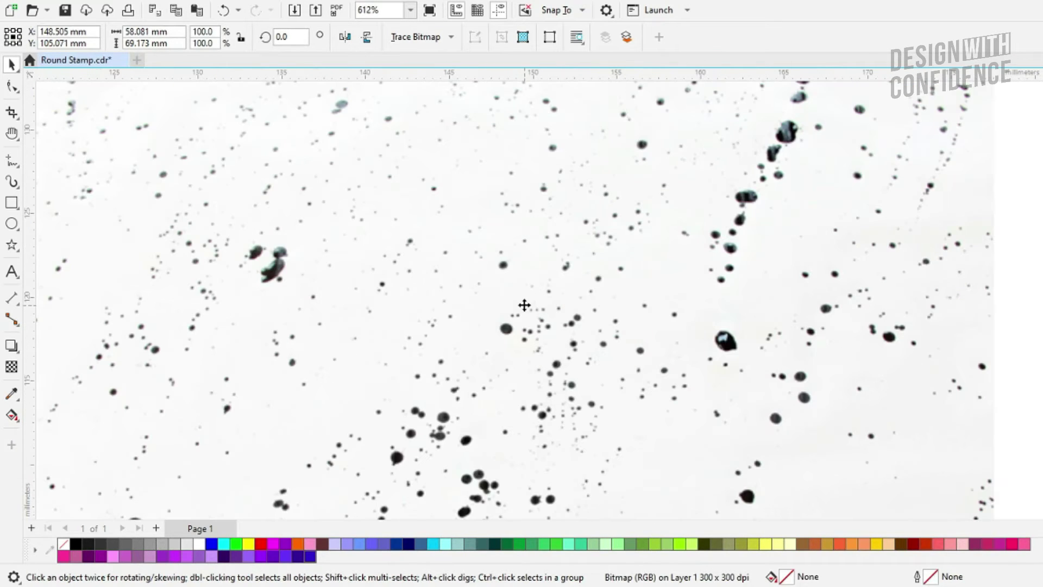
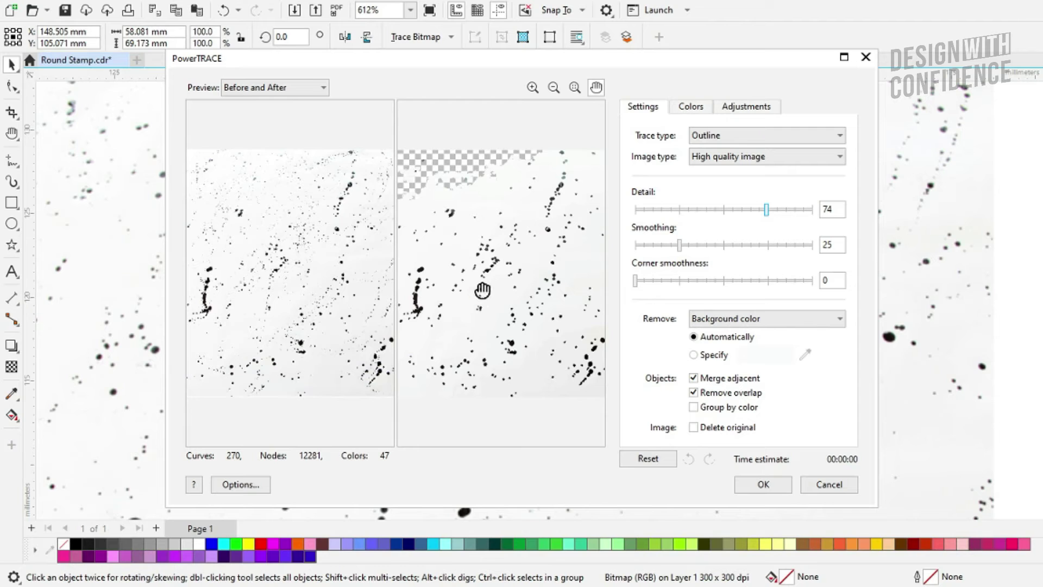
pyautogui.scroll(3, 483, 290)
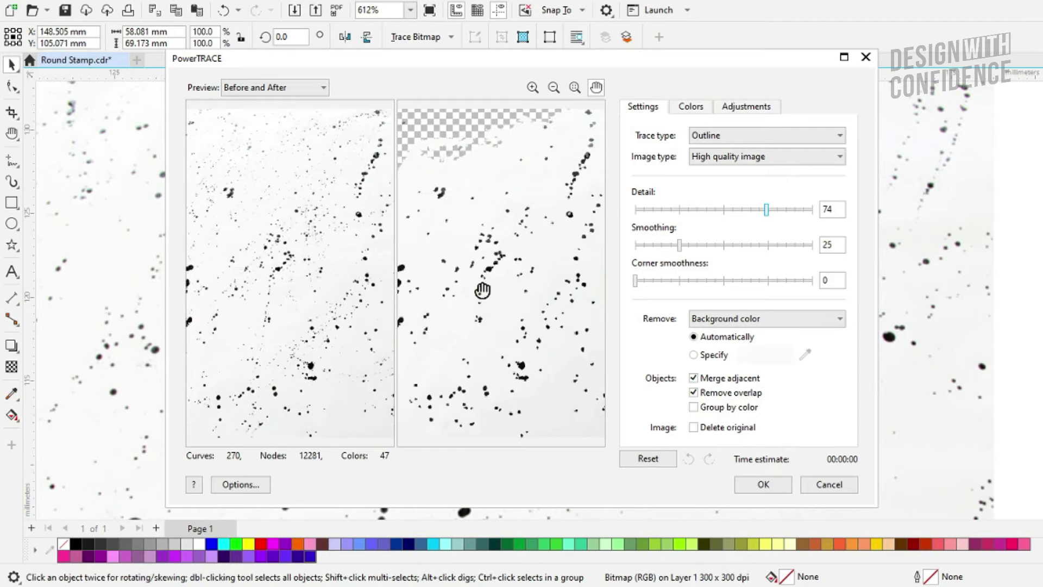
pyautogui.click(691, 108)
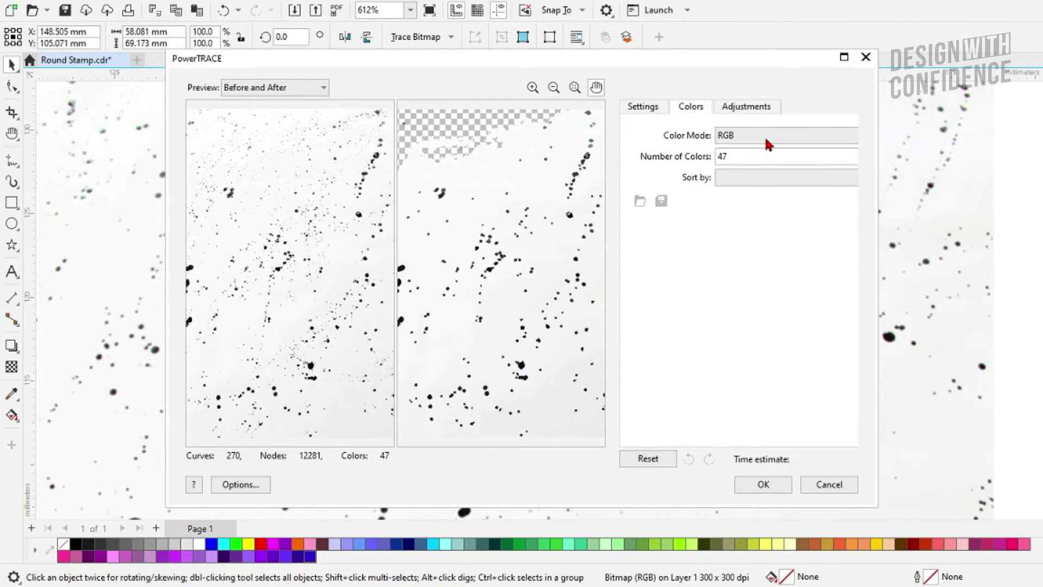
pyautogui.click(839, 135)
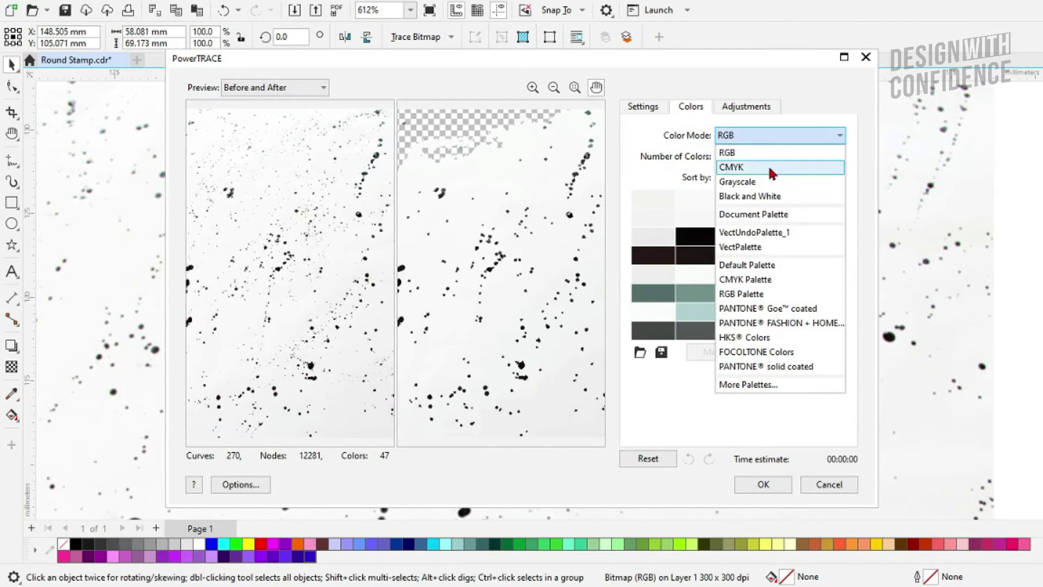
pyautogui.click(768, 197)
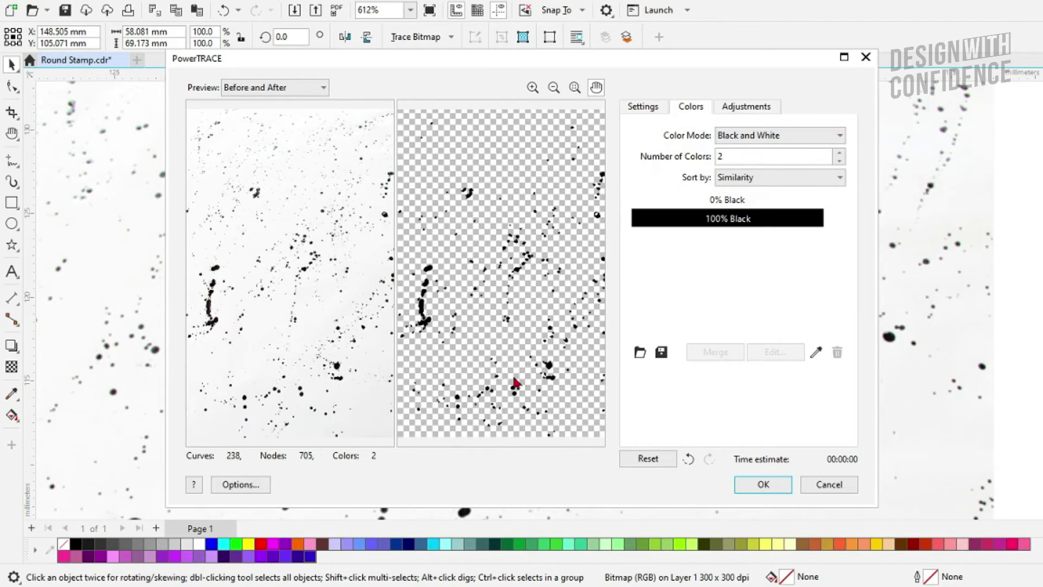
pyautogui.click(773, 488)
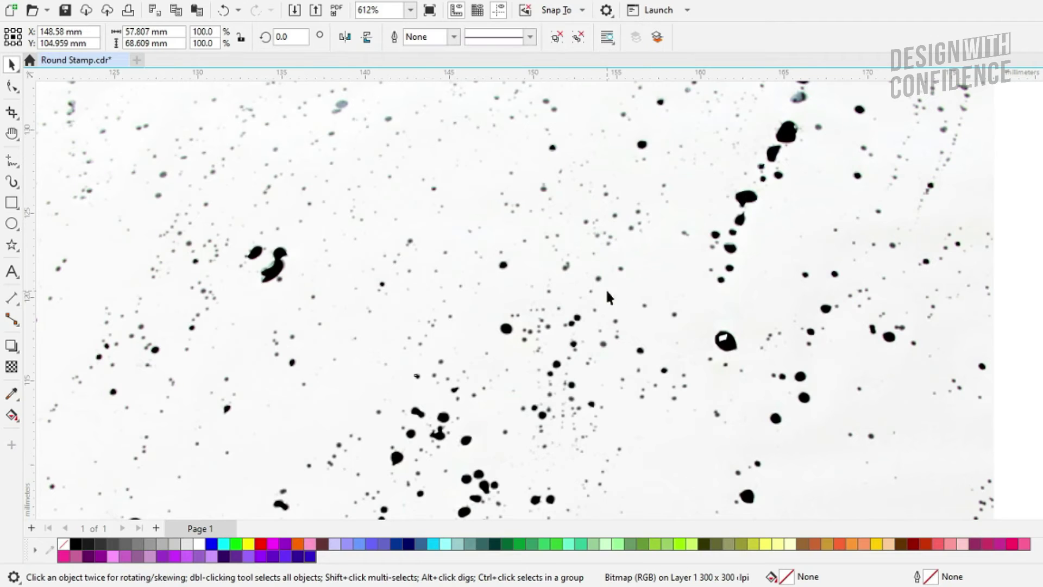
# - Move the traced splatter group off the original bitmap to the empty area beside it and delete the bitmap
pyautogui.scroll(-6, 493, 243)
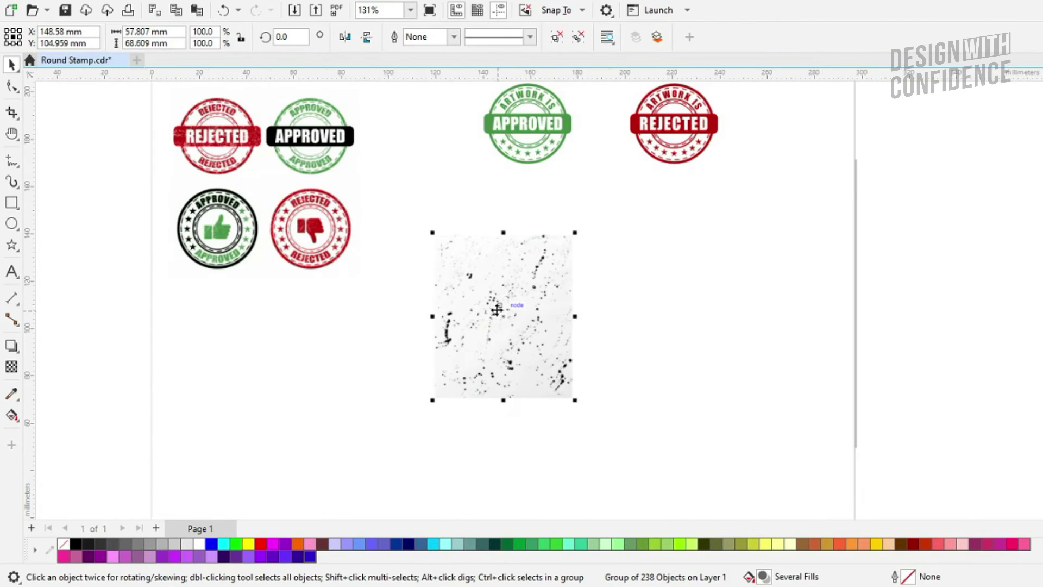
pyautogui.moveTo(535, 312); pyautogui.dragTo(693, 273)
pyautogui.click(526, 284)
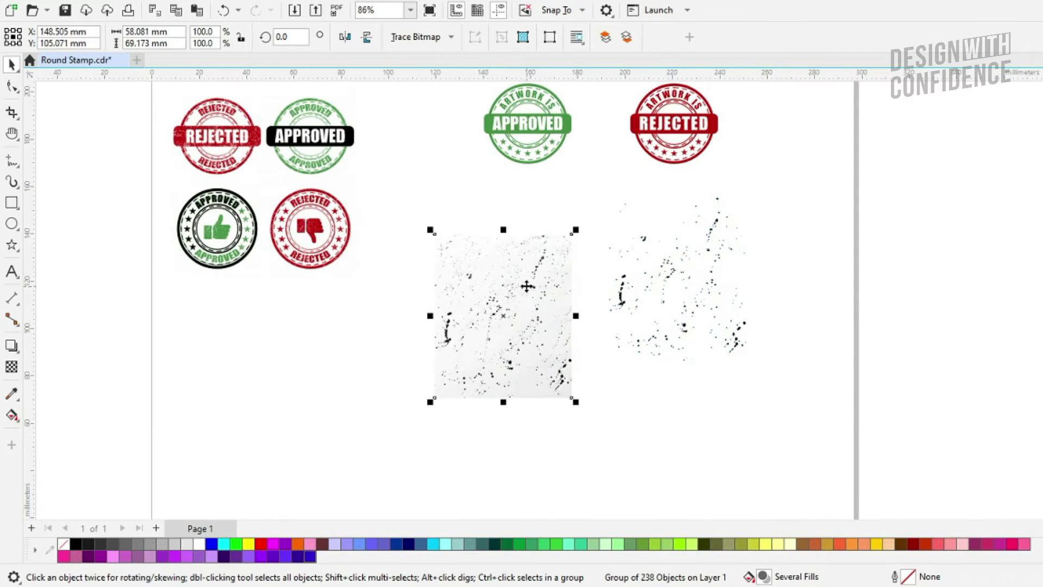
pyautogui.press('Delete')
pyautogui.scroll(5, 690, 220)
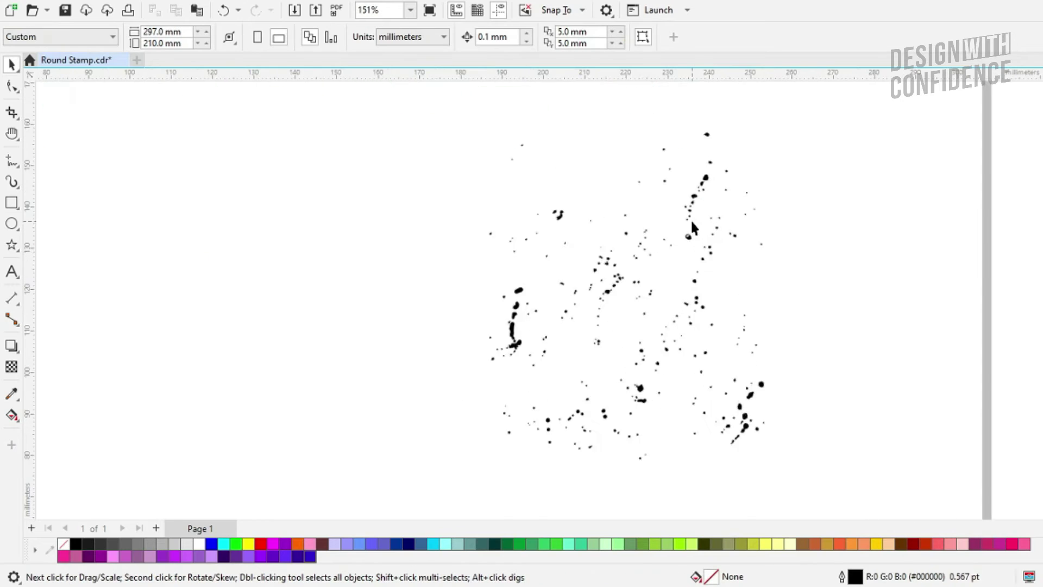
# - Ungroup all objects in the traced splatter group on the empty area of the page
pyautogui.scroll(4, 690, 242)
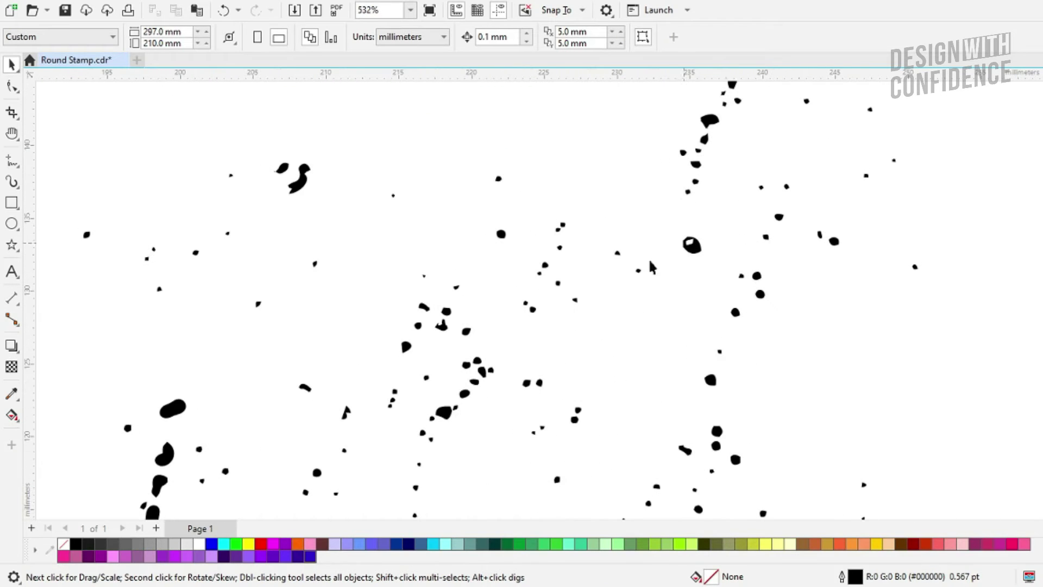
pyautogui.click(538, 310)
pyautogui.scroll(-4, 543, 305)
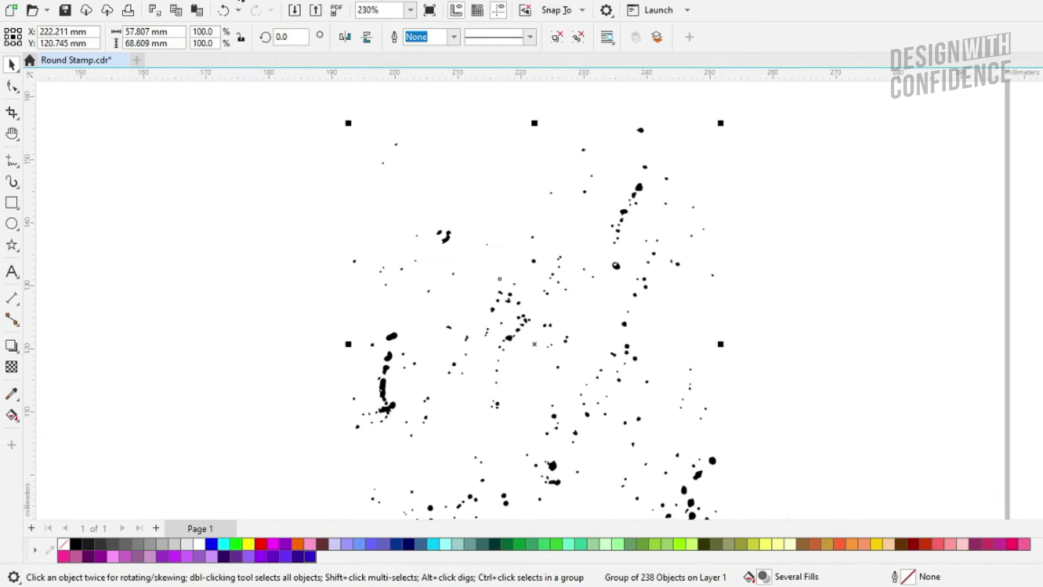
pyautogui.click(161, 1)
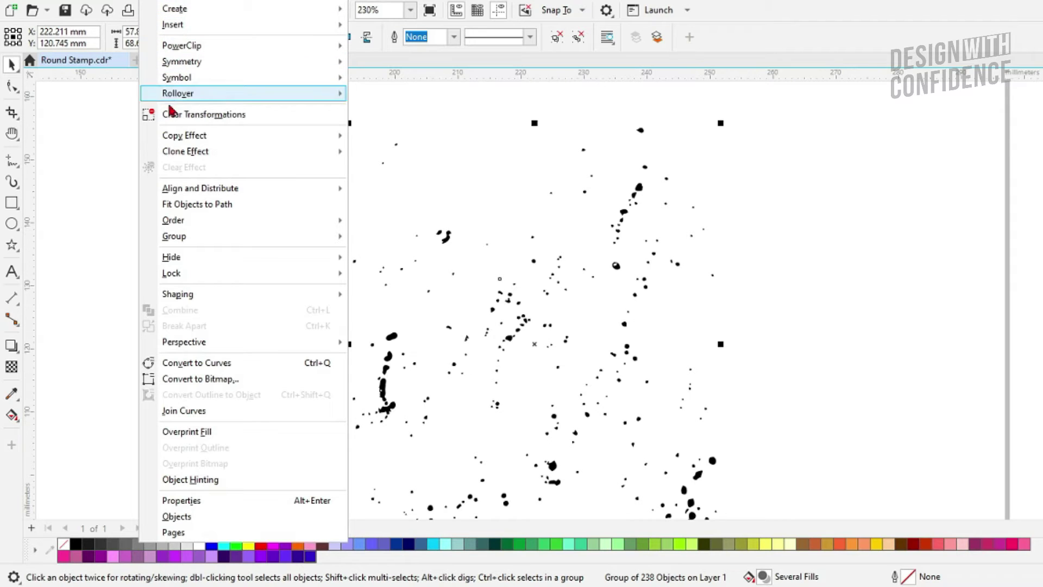
pyautogui.moveTo(318, 244)
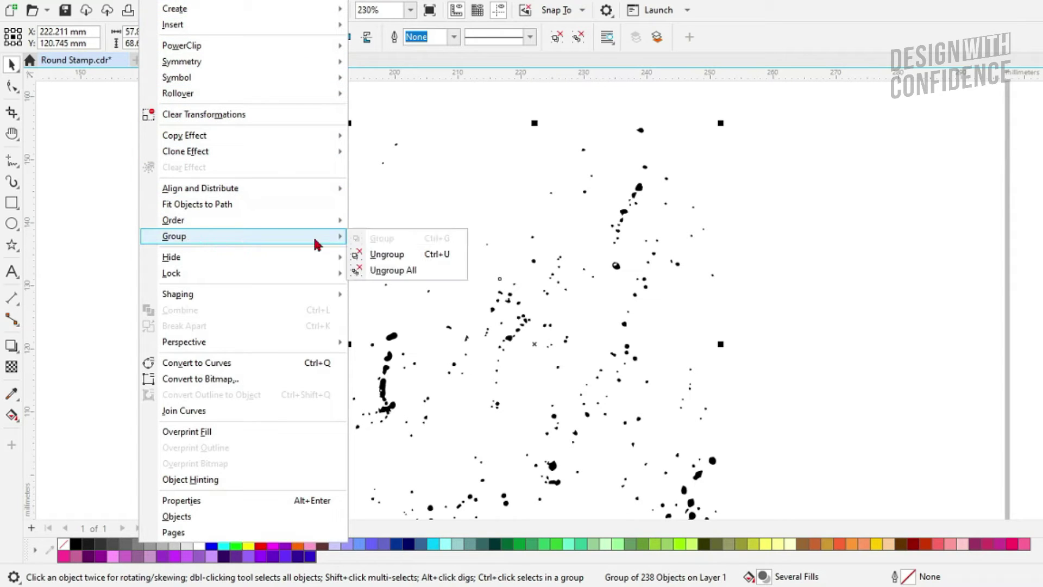
pyautogui.click(400, 272)
# - Delete the stray dots along the upper edge of the ungrouped splatter
pyautogui.scroll(-3, 553, 194)
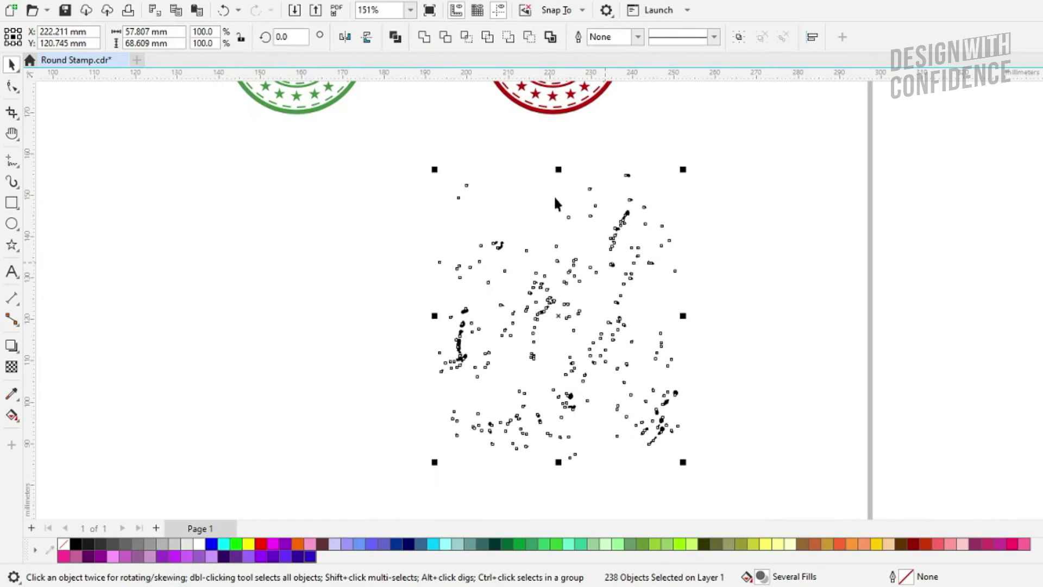
pyautogui.moveTo(401, 154); pyautogui.dragTo(490, 204)
pyautogui.moveTo(674, 157); pyautogui.dragTo(607, 185)
pyautogui.press('Delete')
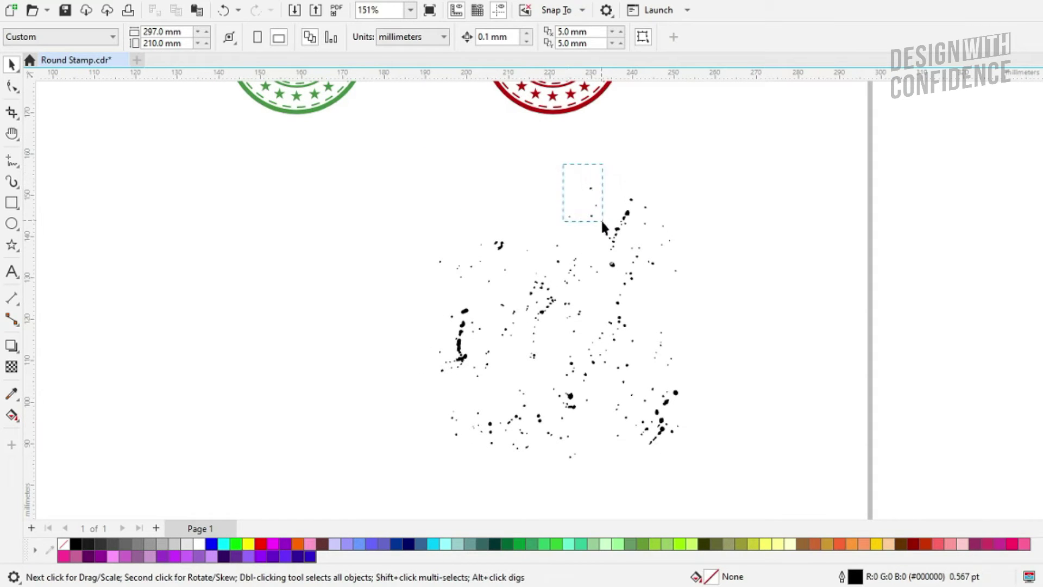
# - Select all the remaining splatter dots and weld them into a single curve
pyautogui.moveTo(392, 472); pyautogui.dragTo(392, 471)
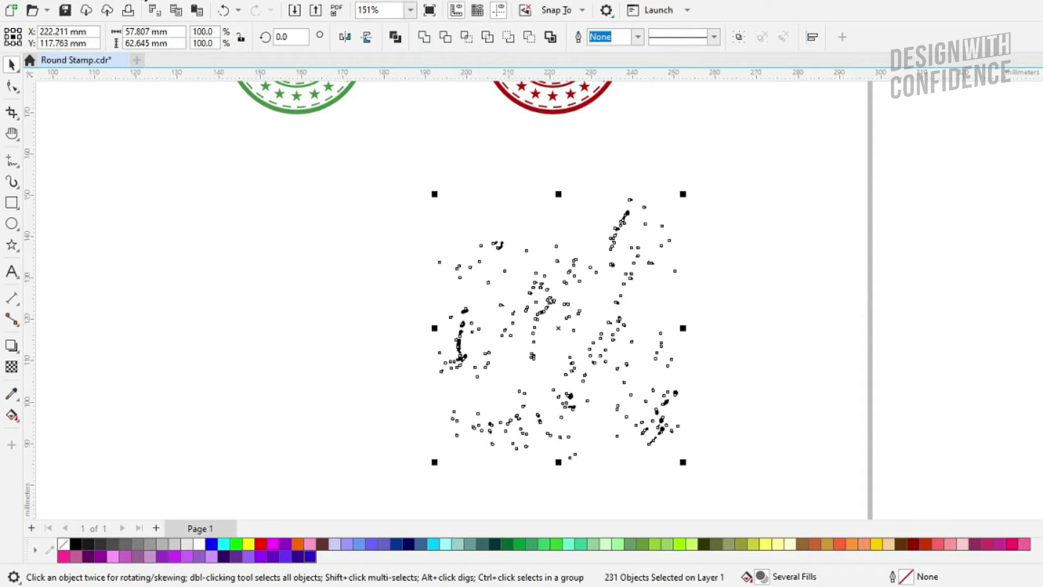
pyautogui.click(144, 0)
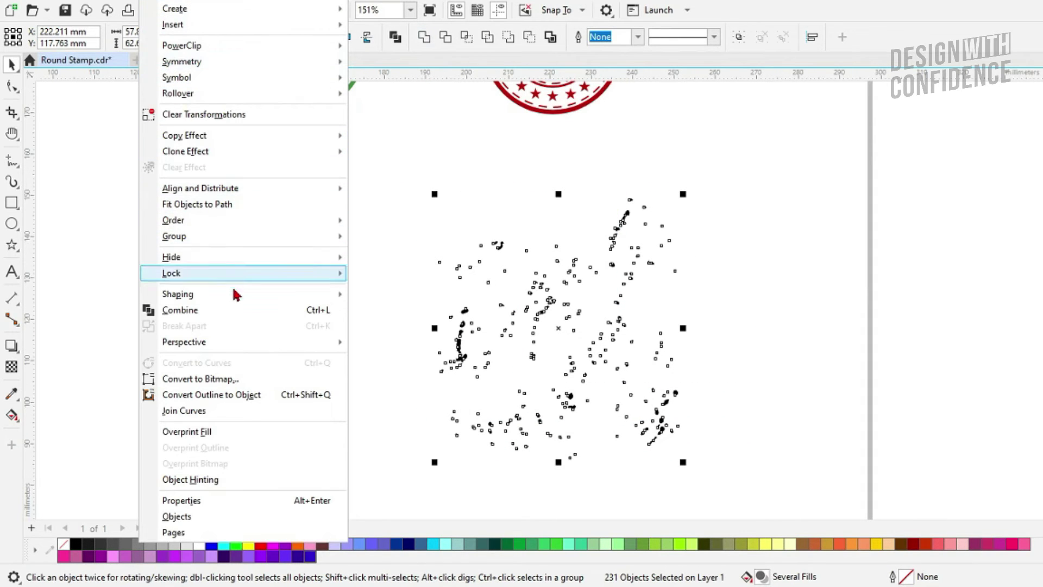
pyautogui.moveTo(234, 293)
pyautogui.click(397, 295)
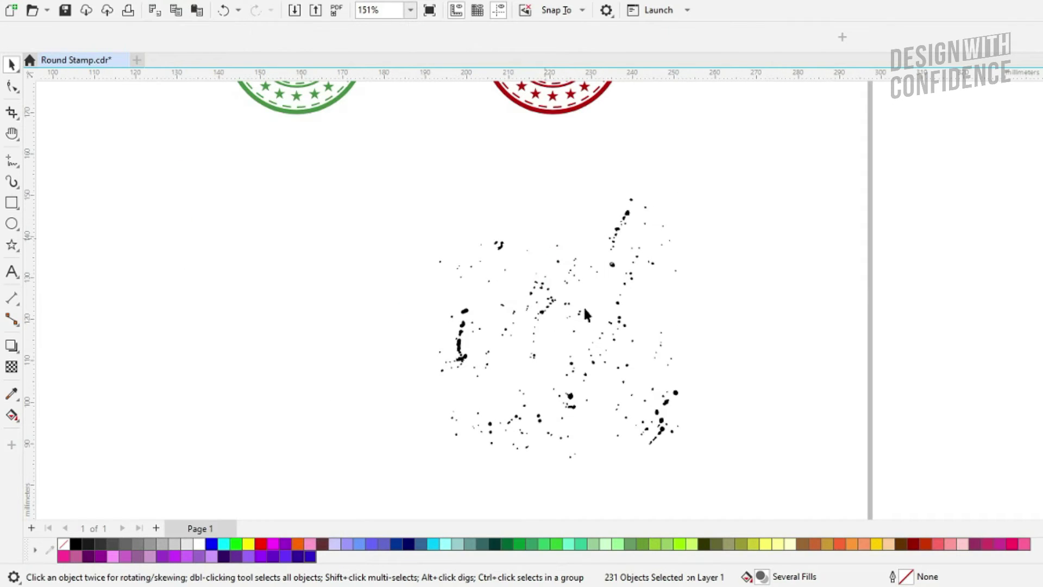
# - Try a red fill and a different position on the welded splatter, and undo both changes
pyautogui.click(412, 325)
pyautogui.click(462, 330)
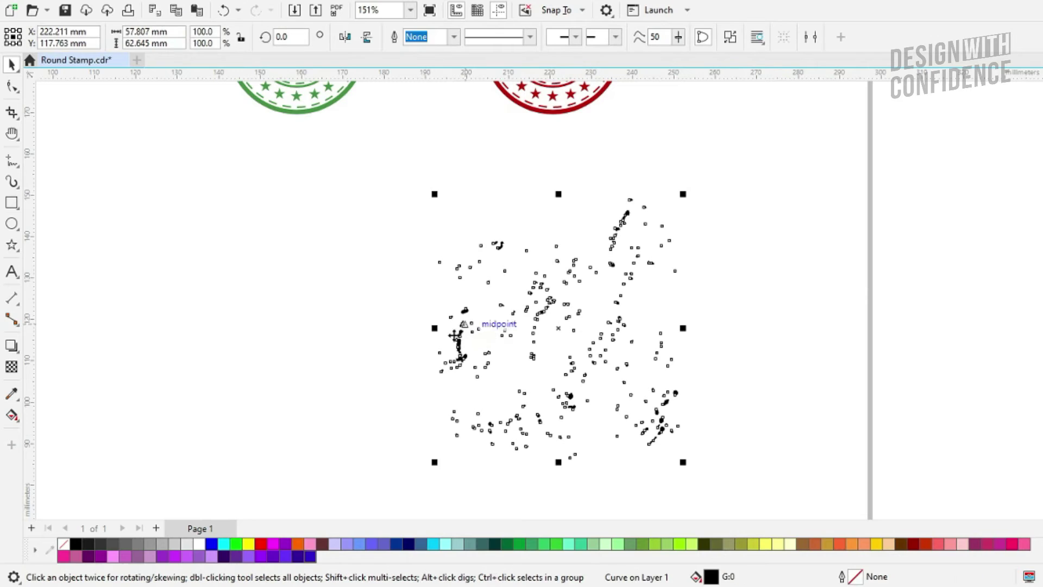
pyautogui.click(302, 379)
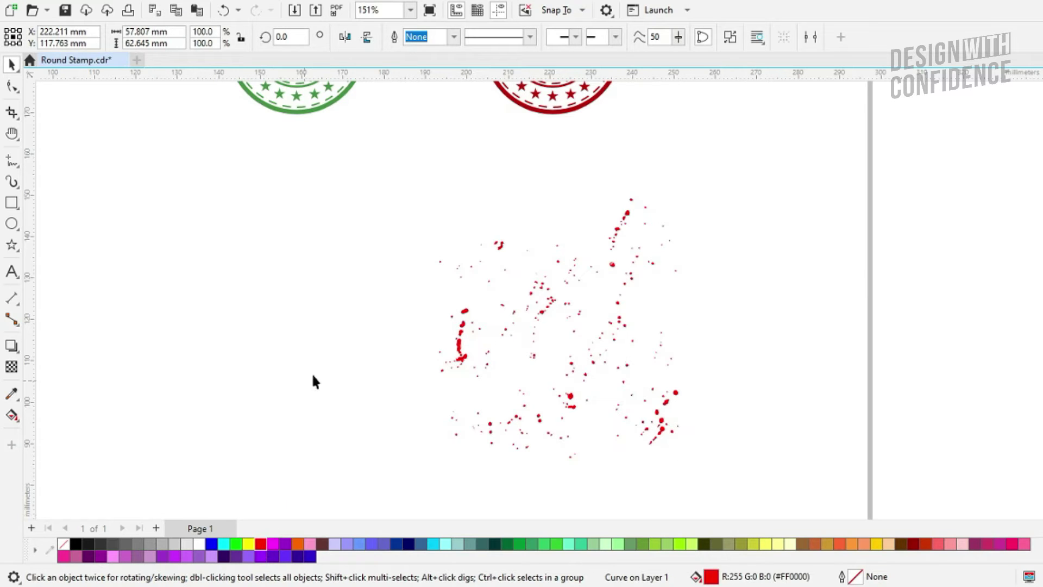
pyautogui.scroll(2, 579, 319)
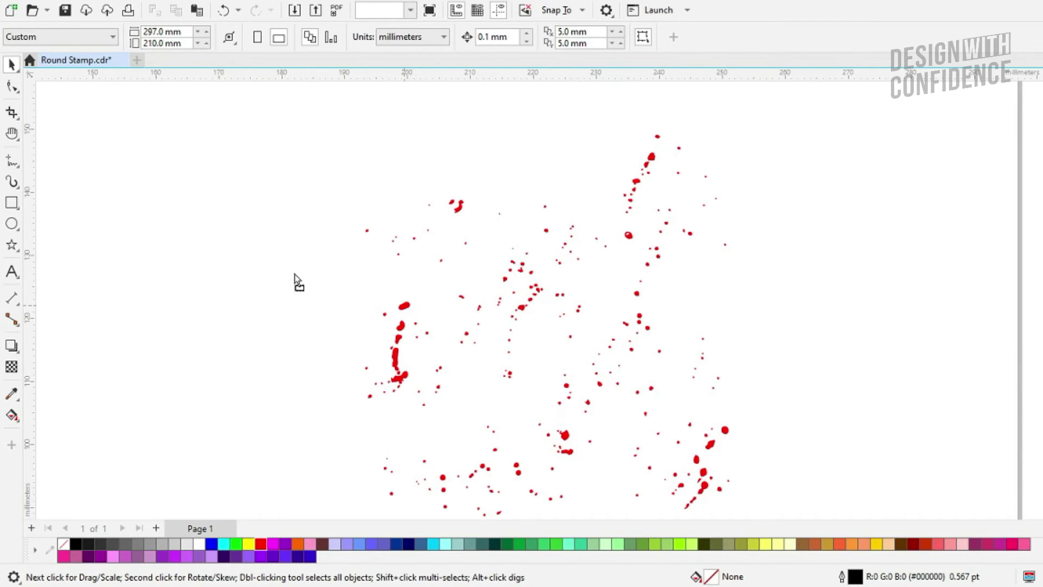
pyautogui.moveTo(404, 303); pyautogui.dragTo(194, 257)
pyautogui.hotkey('ctrl', 'z')
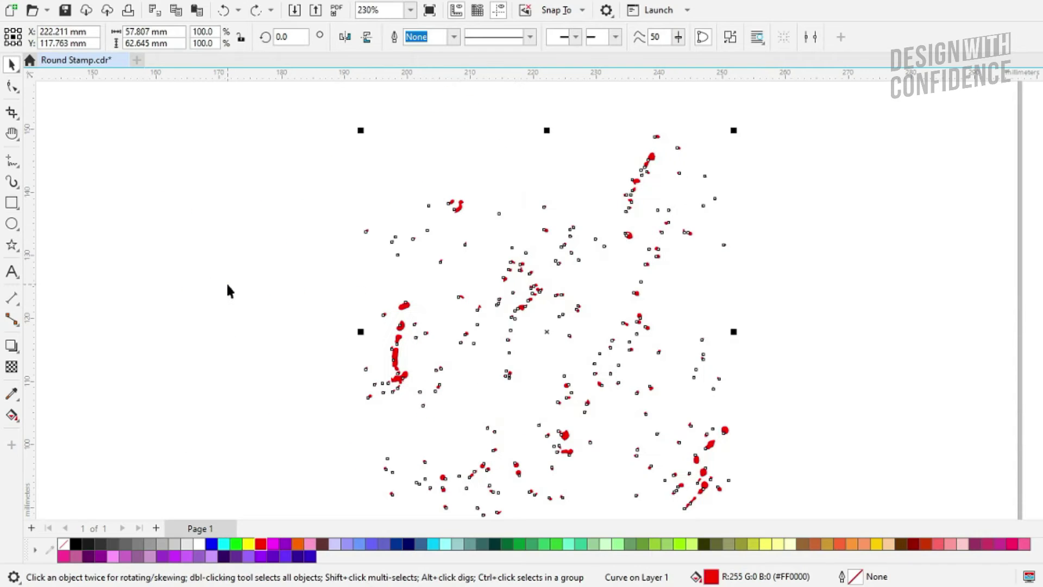
pyautogui.hotkey('ctrl', 'z')
# - Try the splatter as a rough texture by placing it over the green APPROVED stamp and filling it white
pyautogui.scroll(-5, 227, 284)
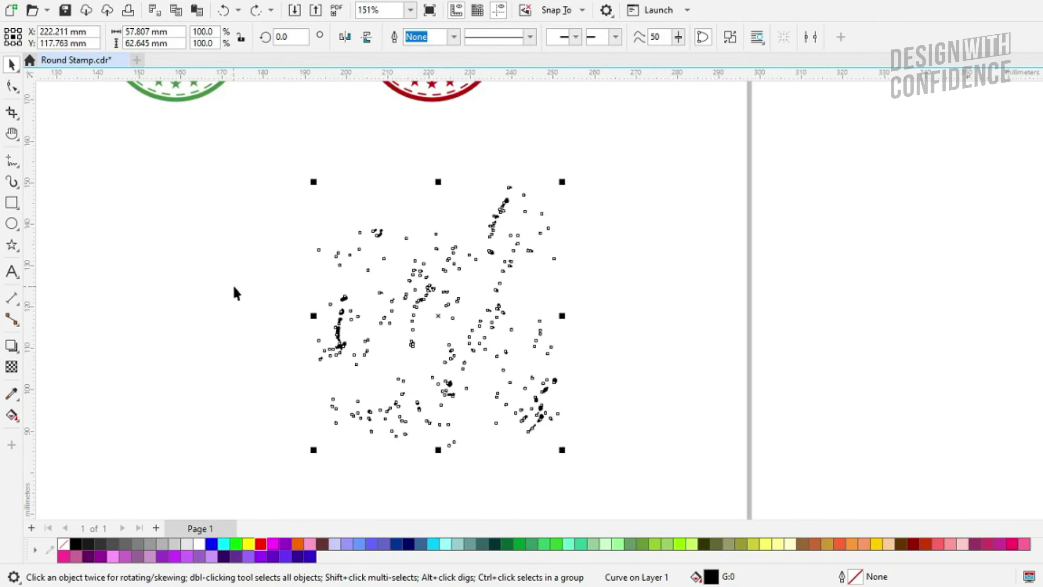
pyautogui.moveTo(327, 235); pyautogui.dragTo(409, 325)
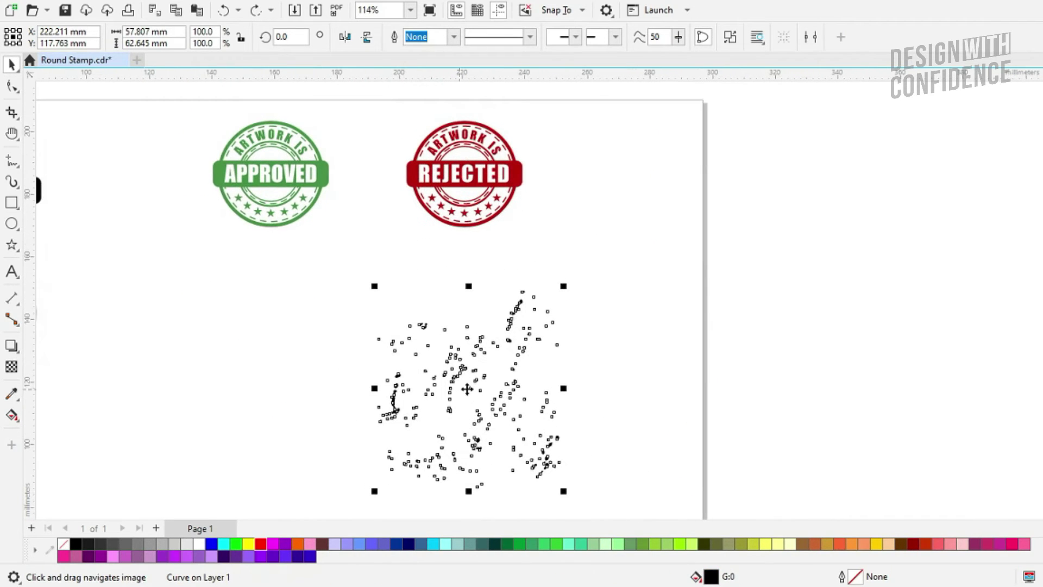
pyautogui.moveTo(467, 389); pyautogui.dragTo(270, 174)
pyautogui.press('Escape')
pyautogui.scroll(2, 228, 160)
pyautogui.click(201, 180)
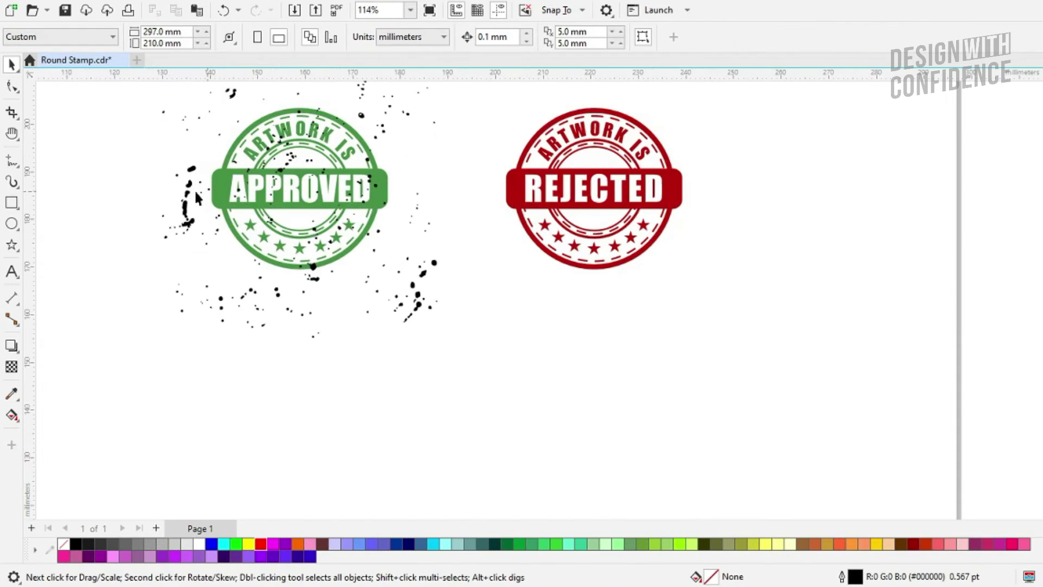
pyautogui.click(198, 544)
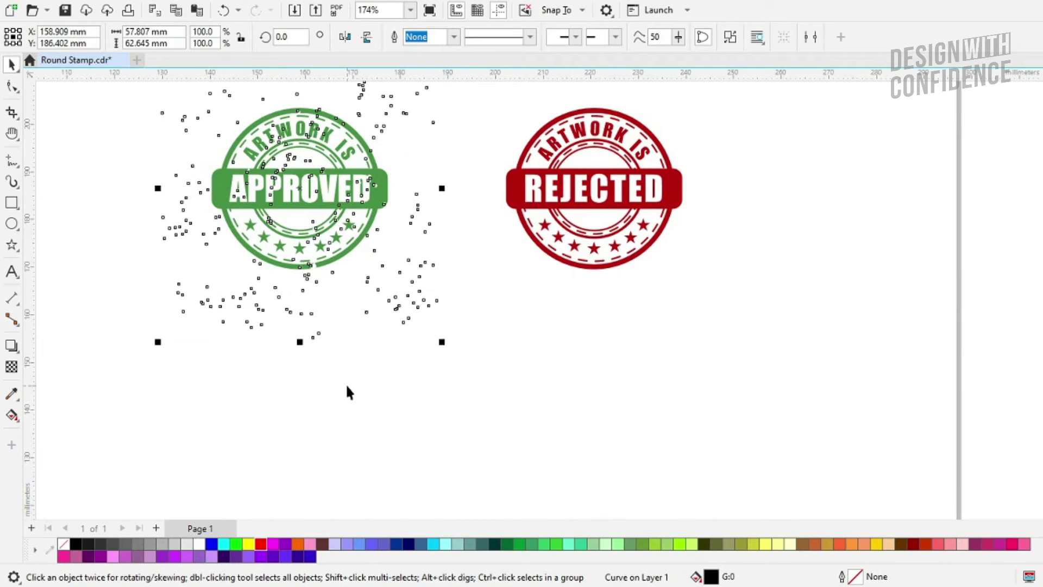
pyautogui.click(352, 376)
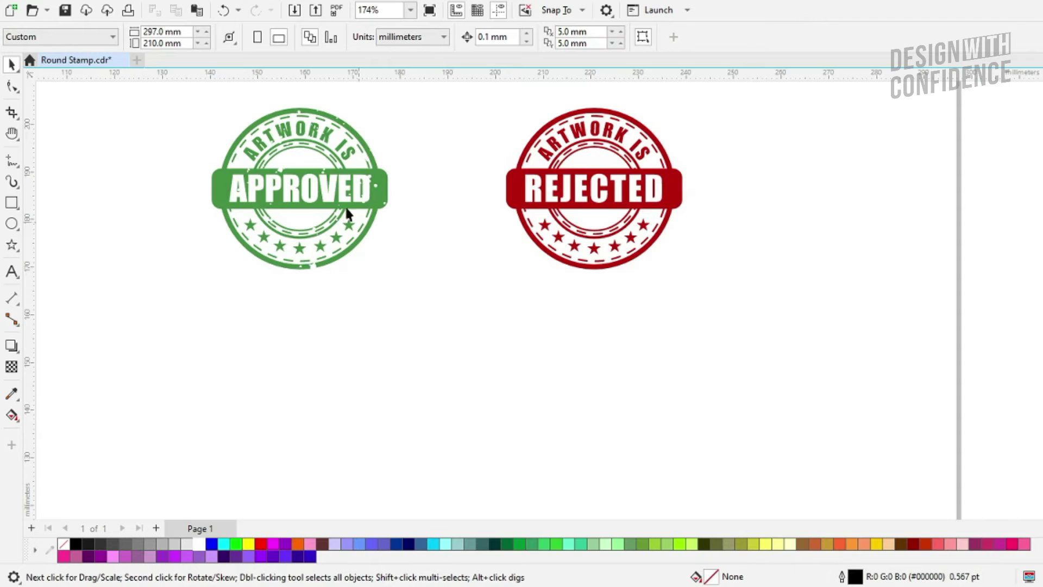
# - Try shifting the white splatter to another spot over the APPROVED stamp, and undo both the shift and the white fill
pyautogui.click(281, 175)
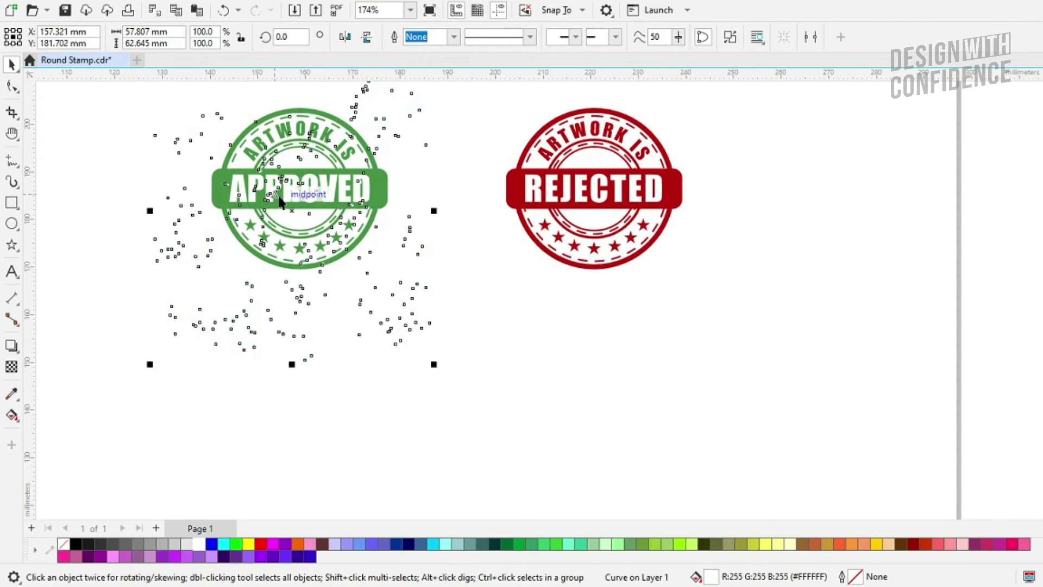
pyautogui.click(390, 293)
pyautogui.click(475, 249)
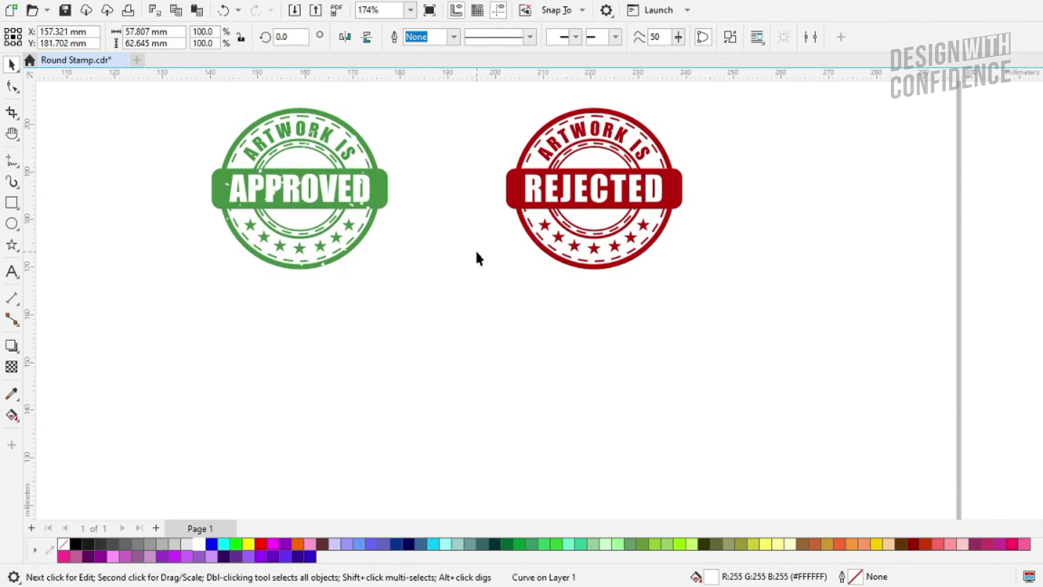
pyautogui.click(431, 226)
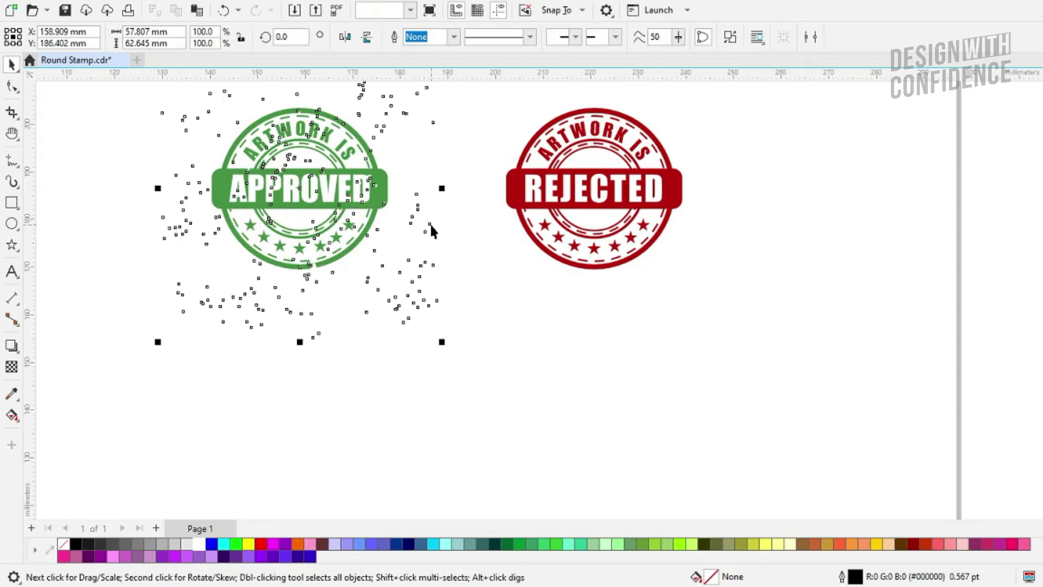
pyautogui.click(471, 280)
pyautogui.scroll(-1, 429, 220)
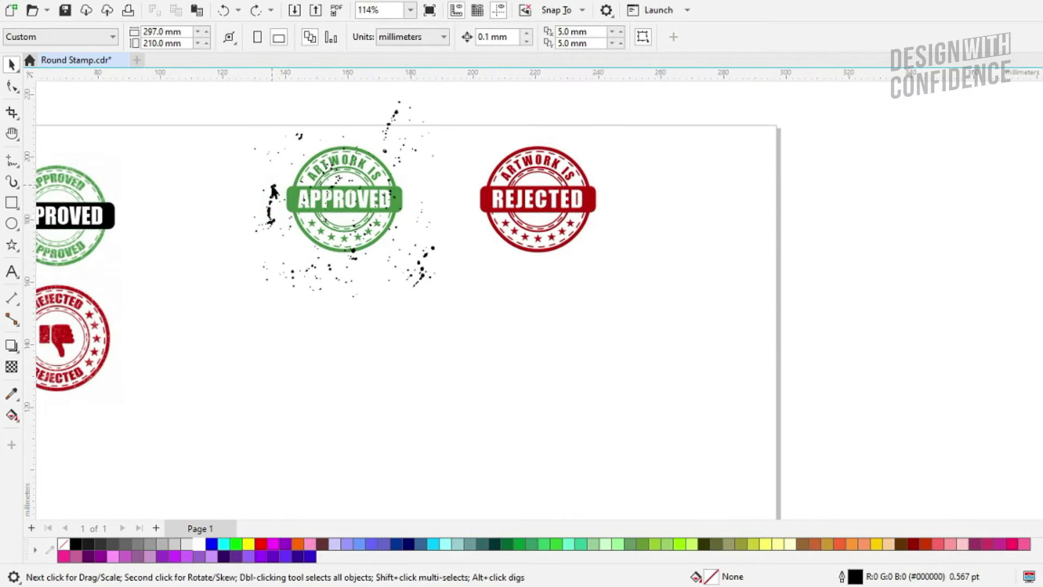
# - Move the black splatter to the empty area below the REJECTED stamp and place an overlapping, offset duplicate of it
pyautogui.moveTo(326, 207); pyautogui.dragTo(599, 435)
pyautogui.scroll(2, 609, 394)
pyautogui.rightClick(598, 435)
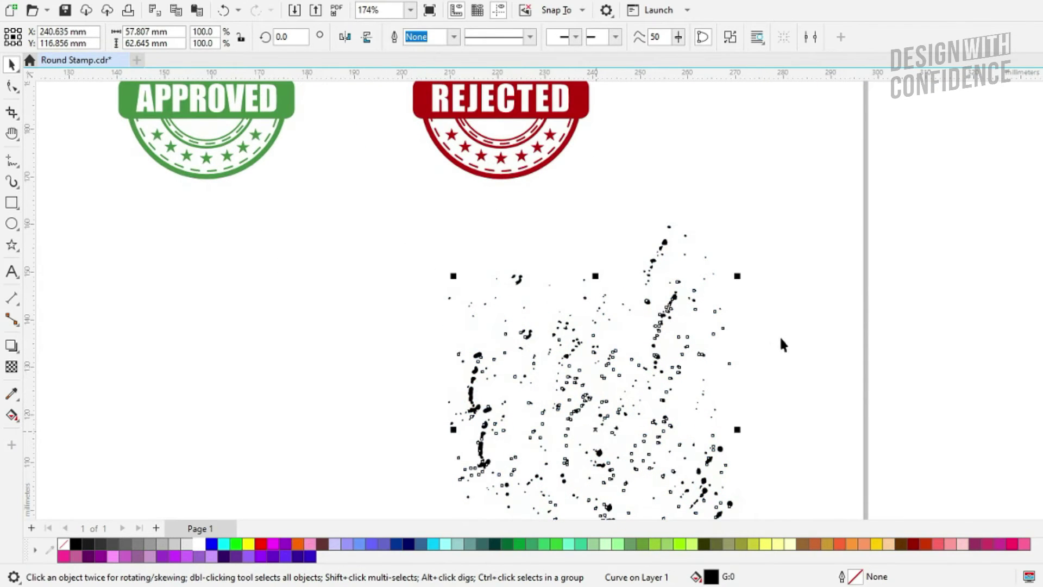
pyautogui.click(781, 339)
pyautogui.scroll(-2, 650, 330)
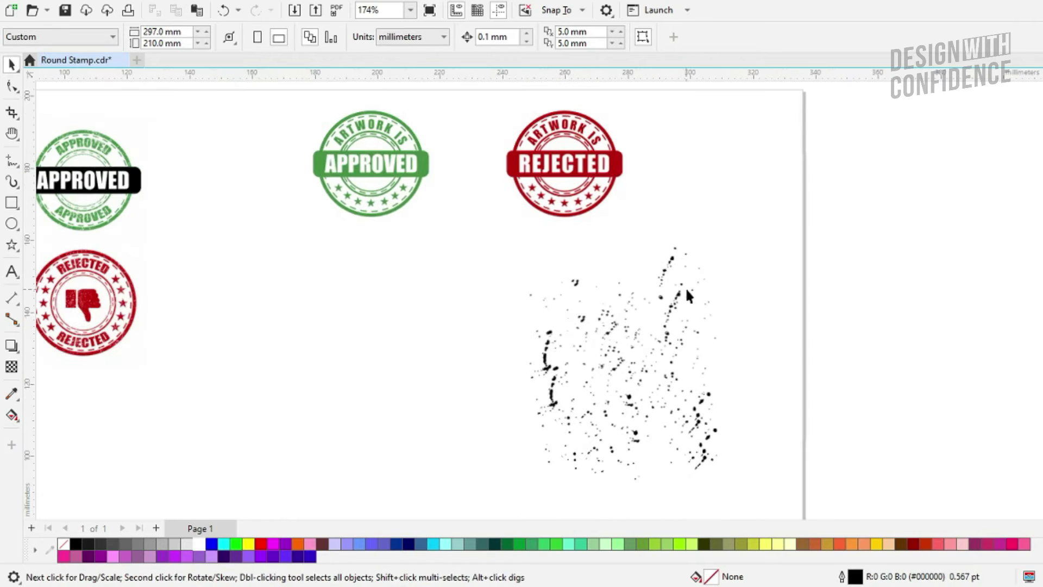
# - Add a third splatter copy rotated 180 degrees and shift it up over the other two to make the texture denser
pyautogui.moveTo(749, 249); pyautogui.dragTo(523, 503)
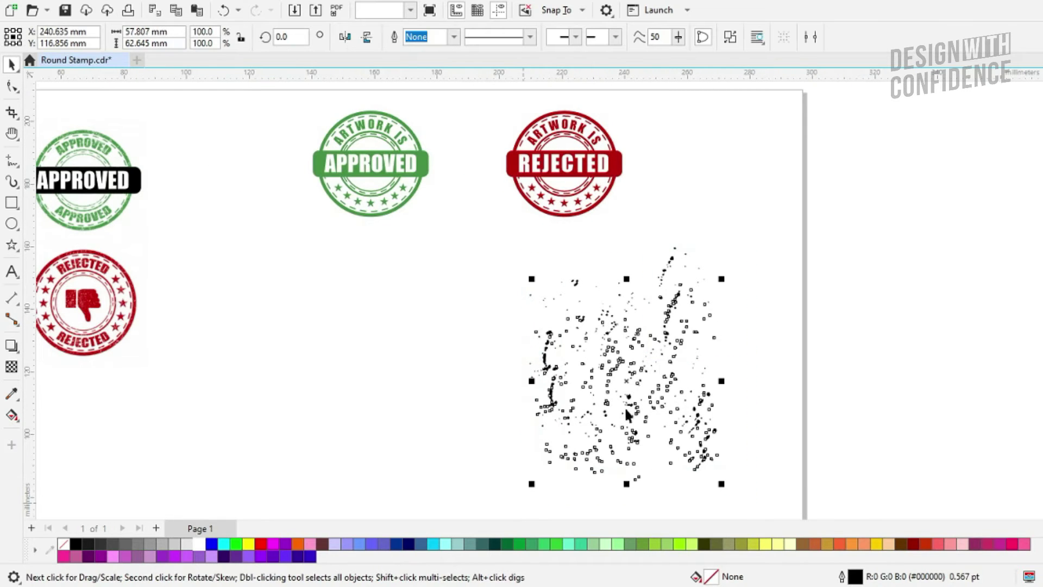
pyautogui.moveTo(626, 381); pyautogui.dragTo(586, 373)
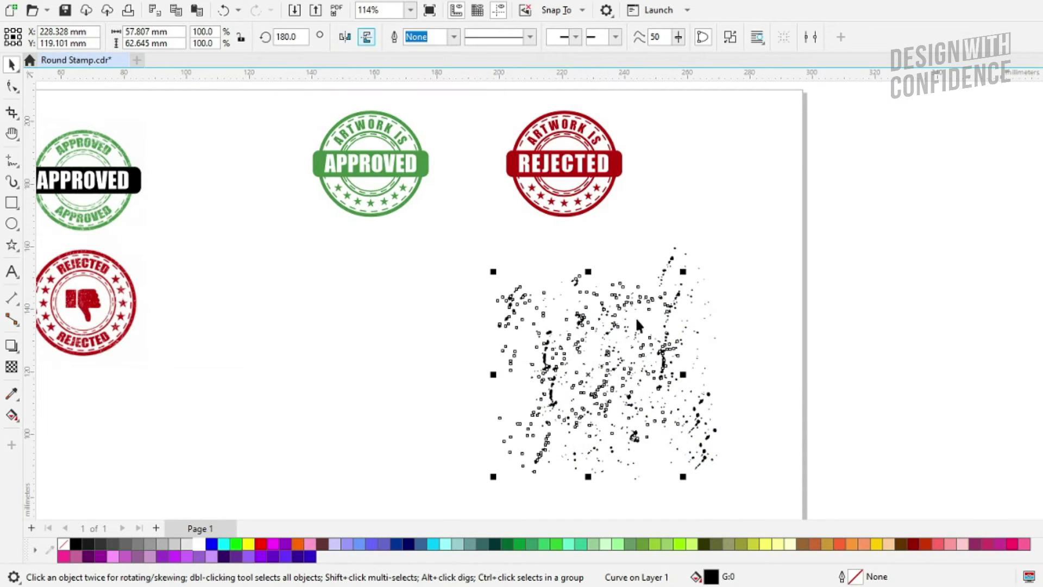
pyautogui.click(758, 346)
pyautogui.scroll(2, 694, 379)
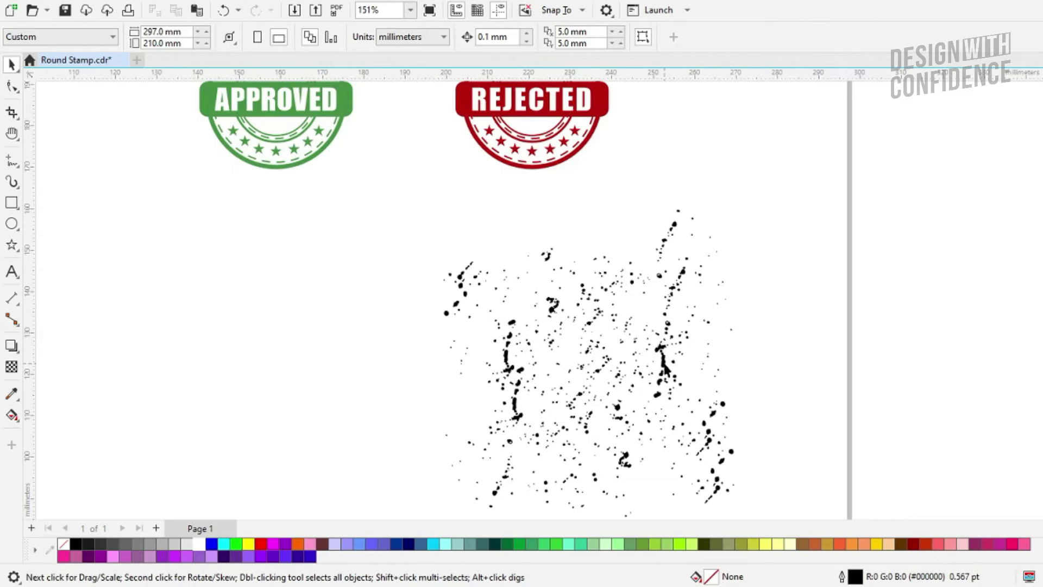
pyautogui.click(664, 371)
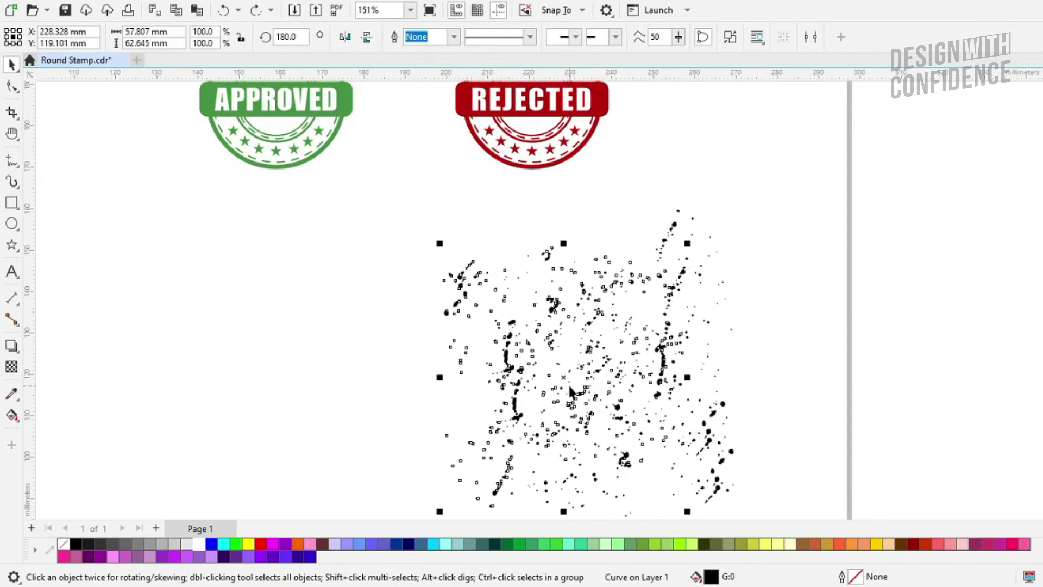
pyautogui.moveTo(561, 379); pyautogui.dragTo(547, 321)
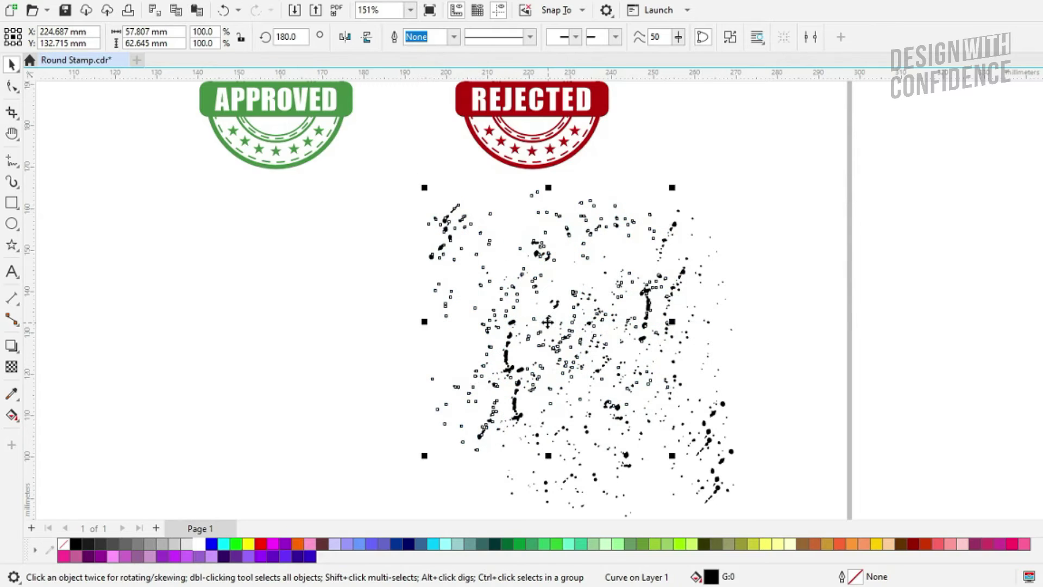
# - Select the three overlapping splatter curves and weld them into one curve
pyautogui.click(726, 325)
pyautogui.moveTo(391, 182); pyautogui.dragTo(793, 525)
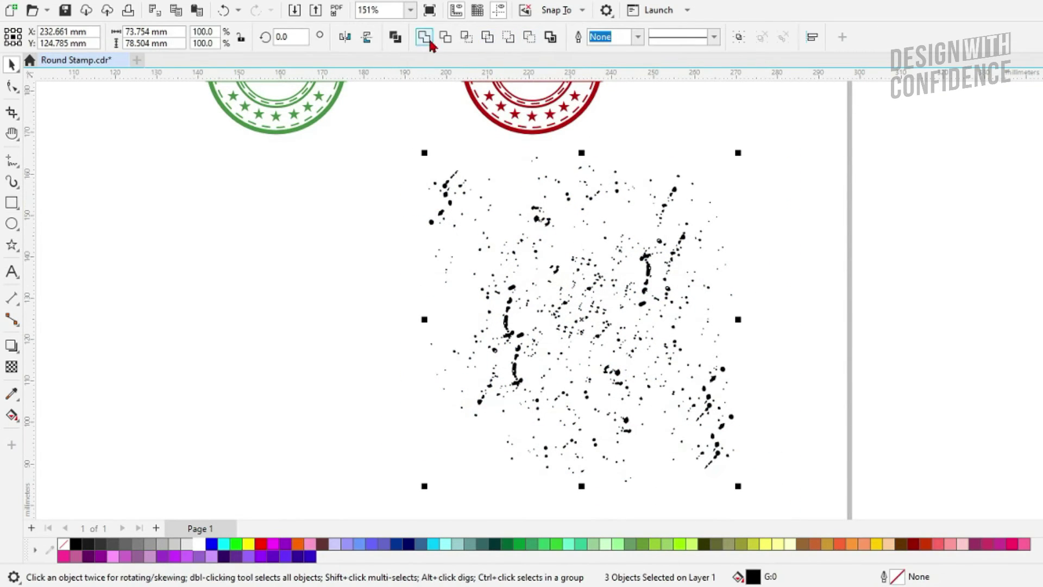
pyautogui.click(428, 36)
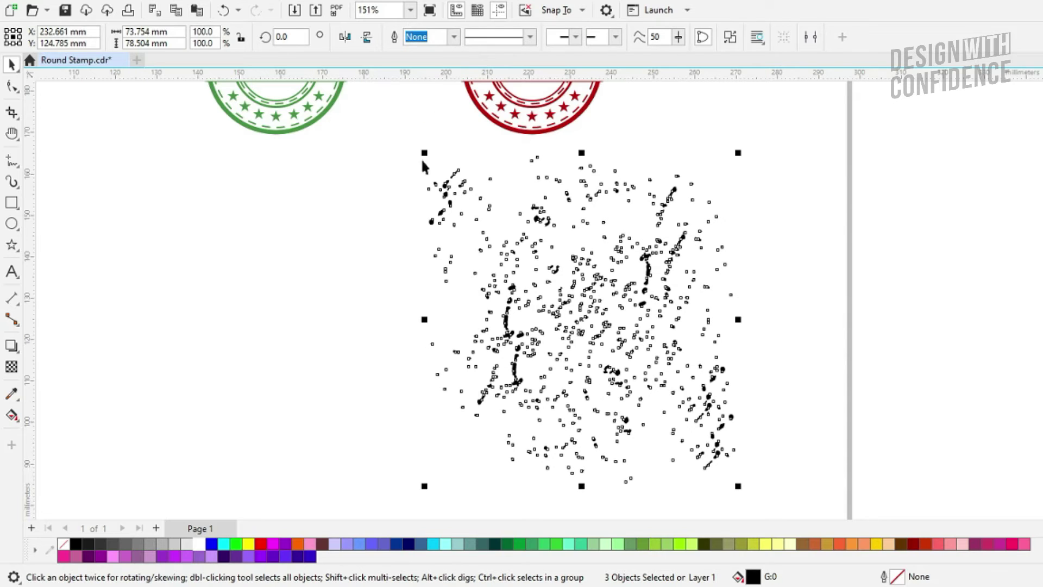
# - Test the merged three-part splatter with a red fill and undo the colour change
pyautogui.click(340, 292)
pyautogui.click(509, 302)
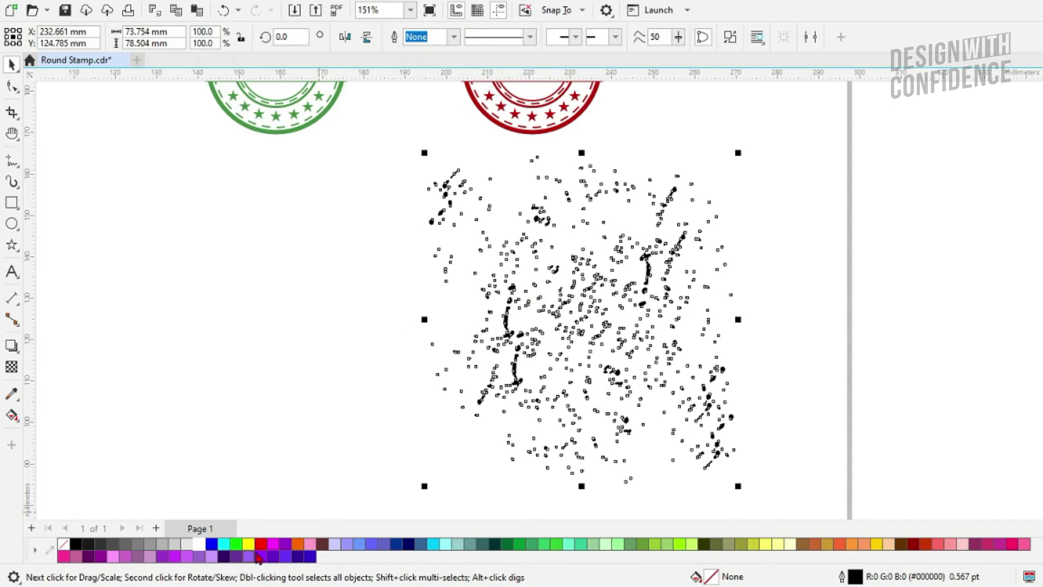
pyautogui.click(322, 289)
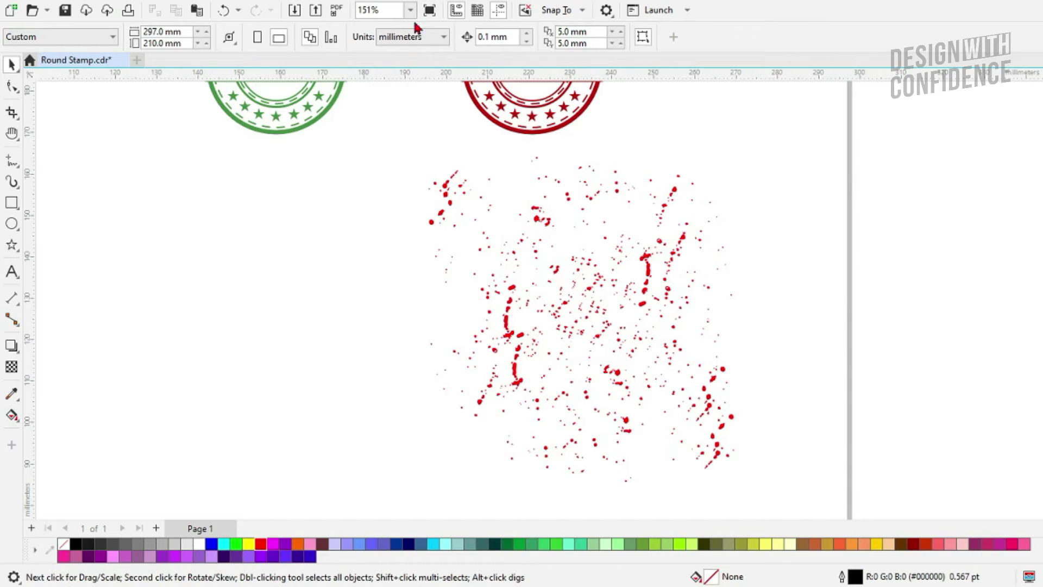
pyautogui.click(223, 9)
# - Move the dense merged splatter over the green APPROVED stamp so that it covers the whole stamp
pyautogui.scroll(-1, 398, 295)
pyautogui.moveTo(368, 274); pyautogui.dragTo(450, 400)
pyautogui.scroll(1, 450, 400)
pyautogui.click(897, 395)
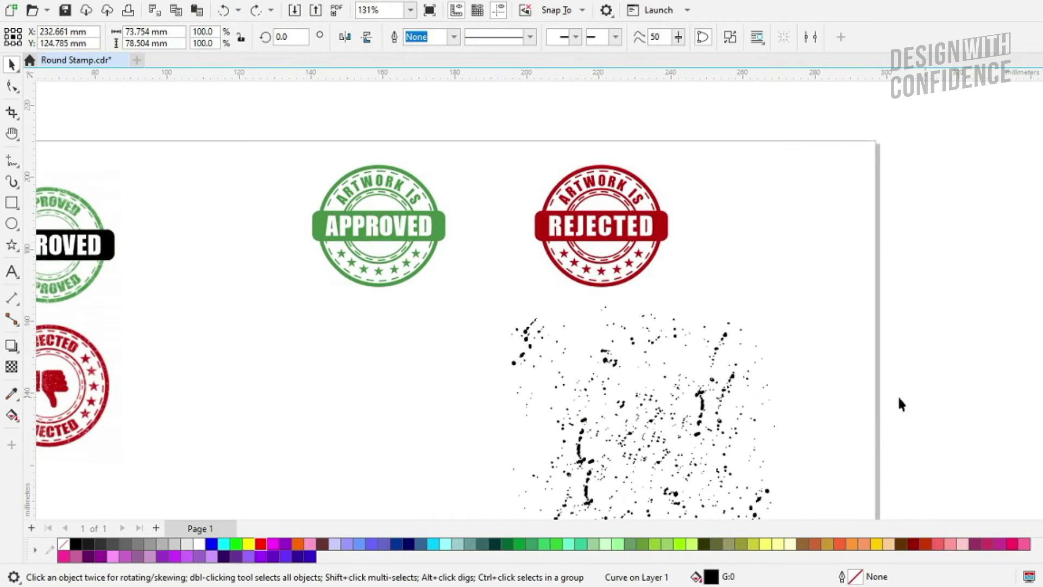
pyautogui.moveTo(700, 400); pyautogui.dragTo(426, 195)
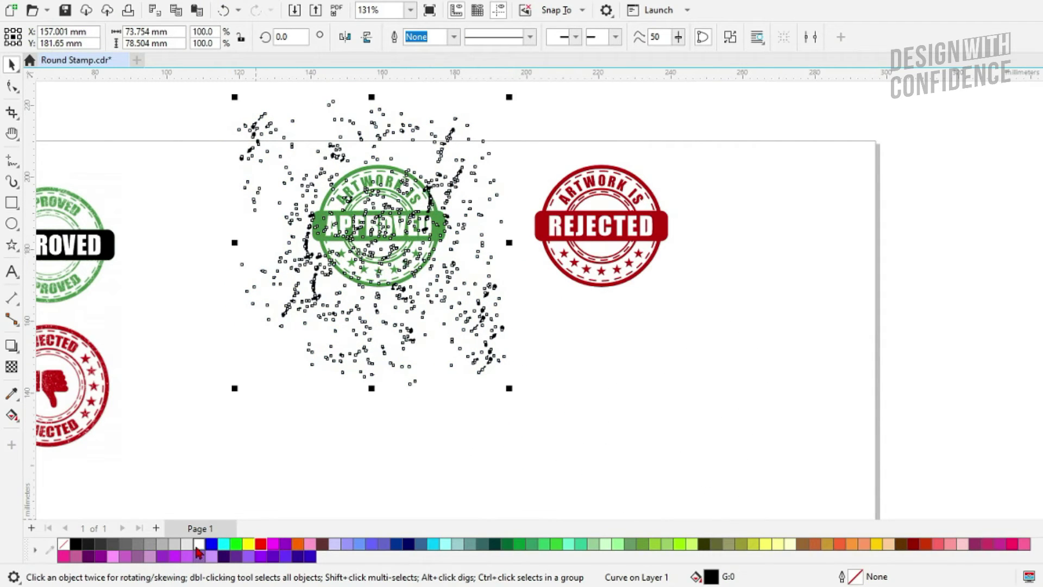
# - Fill the splatter over the green APPROVED stamp white and scale it down to about 68% so it fits the stamp
pyautogui.click(199, 544)
pyautogui.click(253, 398)
pyautogui.scroll(3, 410, 196)
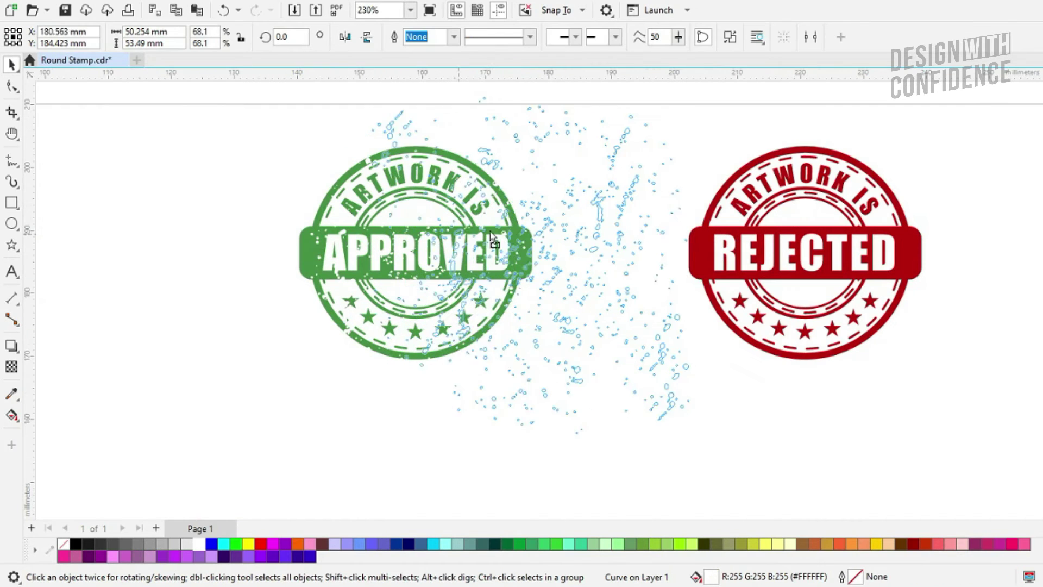
# - Place a copy of the white splatter over the red REJECTED stamp and rotate it to about 326.7 degrees
pyautogui.moveTo(490, 232); pyautogui.dragTo(732, 248)
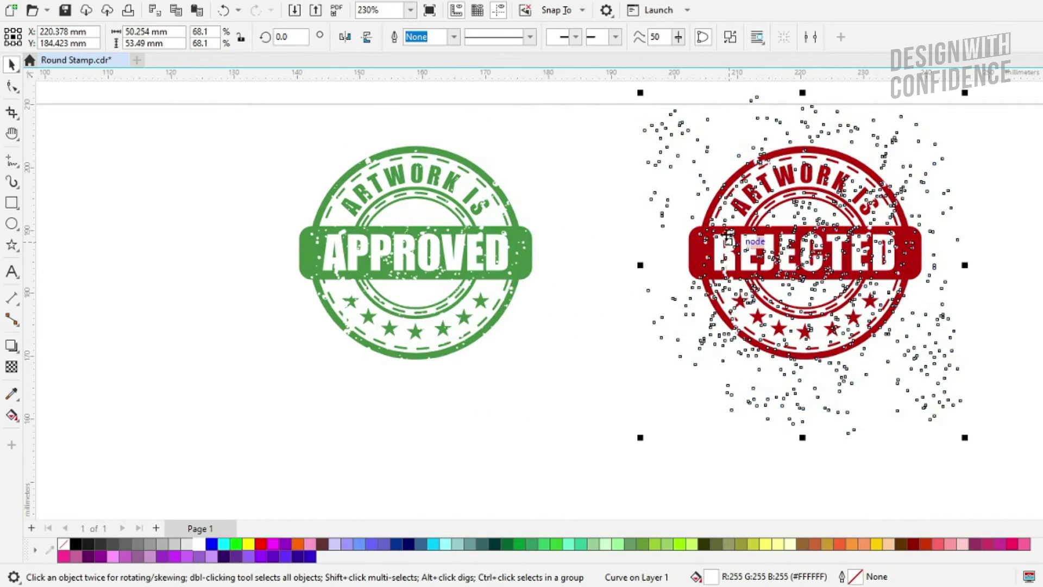
pyautogui.click(679, 133)
pyautogui.moveTo(973, 437); pyautogui.dragTo(949, 443)
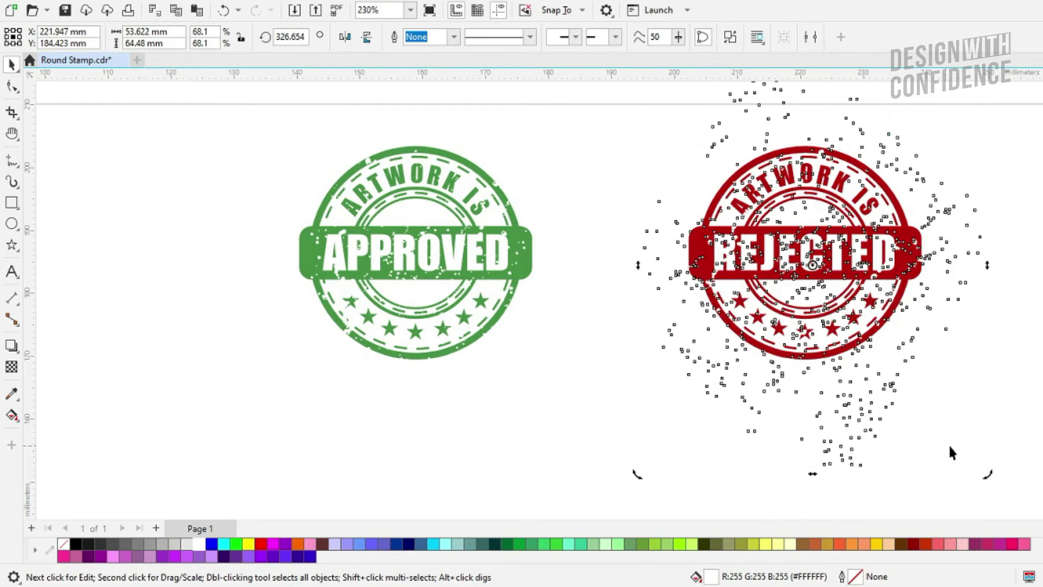
pyautogui.click(949, 443)
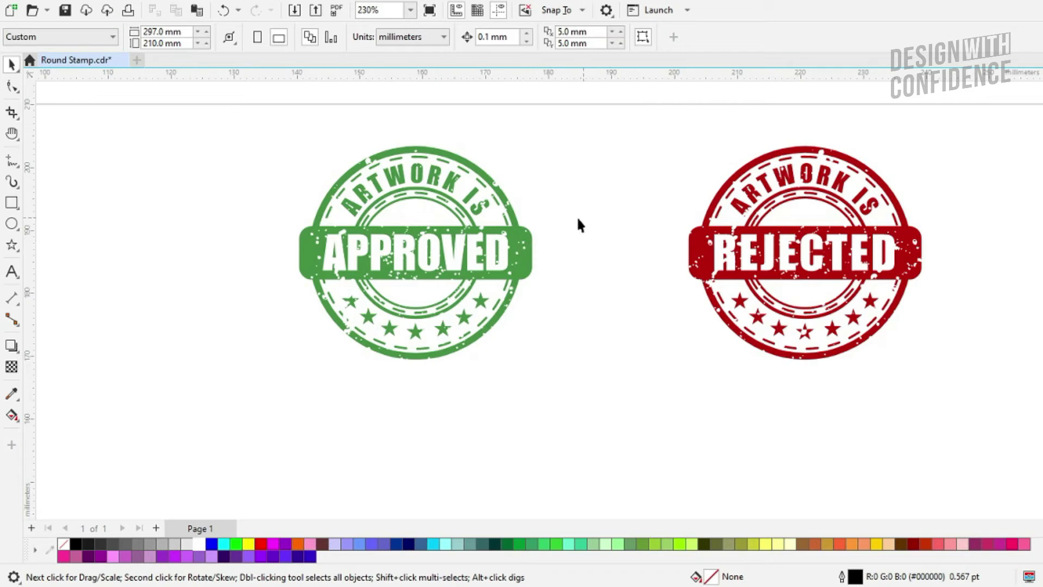
# - Try moving both stamps together with their splatters and undo the move
pyautogui.scroll(-2, 562, 216)
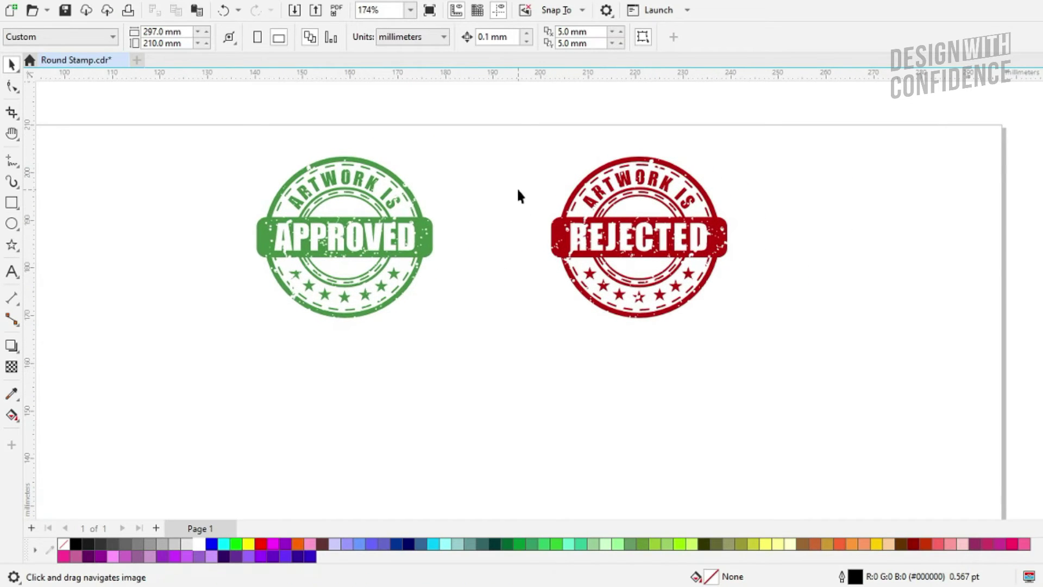
pyautogui.moveTo(175, 144); pyautogui.dragTo(804, 377)
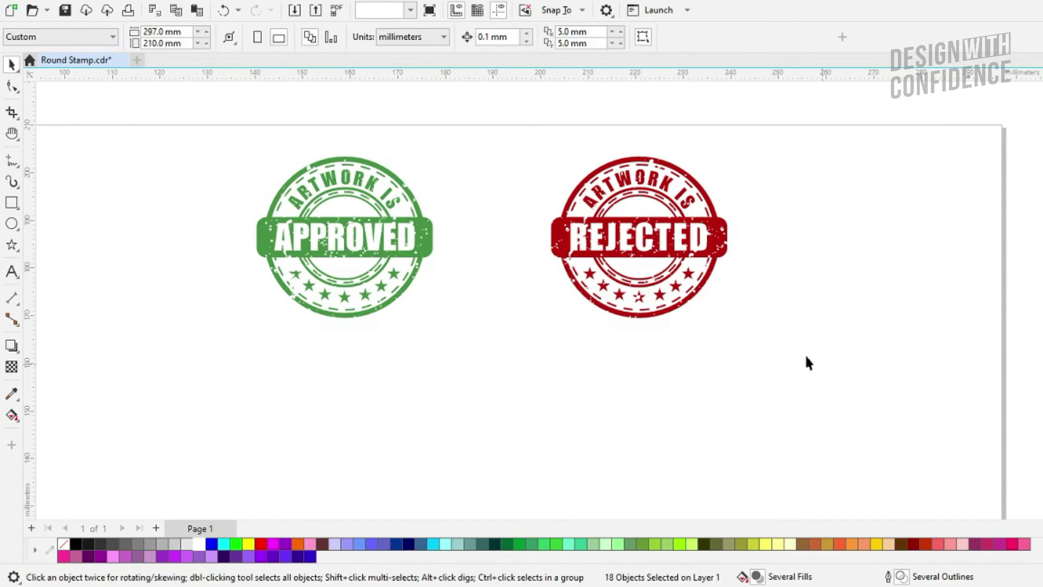
pyautogui.click(808, 363)
pyautogui.hotkey('ctrl', 'a')
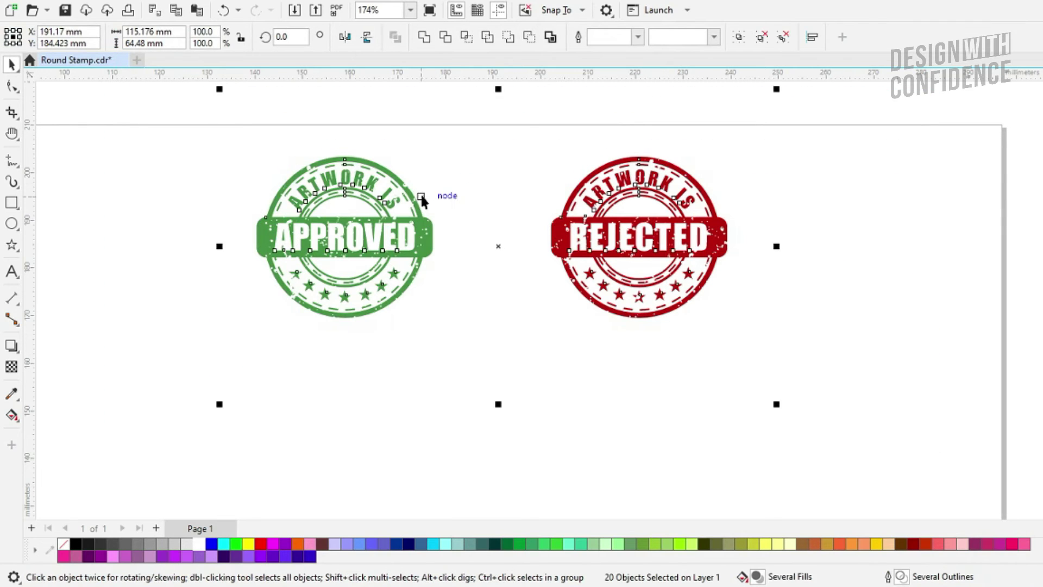
pyautogui.moveTo(419, 202); pyautogui.dragTo(592, 292)
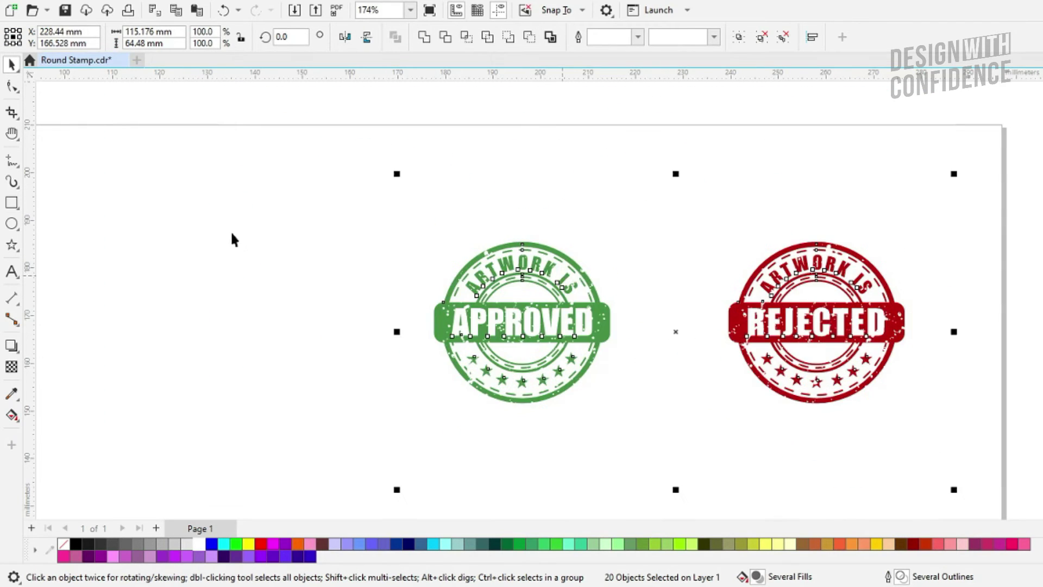
pyautogui.hotkey('ctrl', 'z')
pyautogui.click(137, 235)
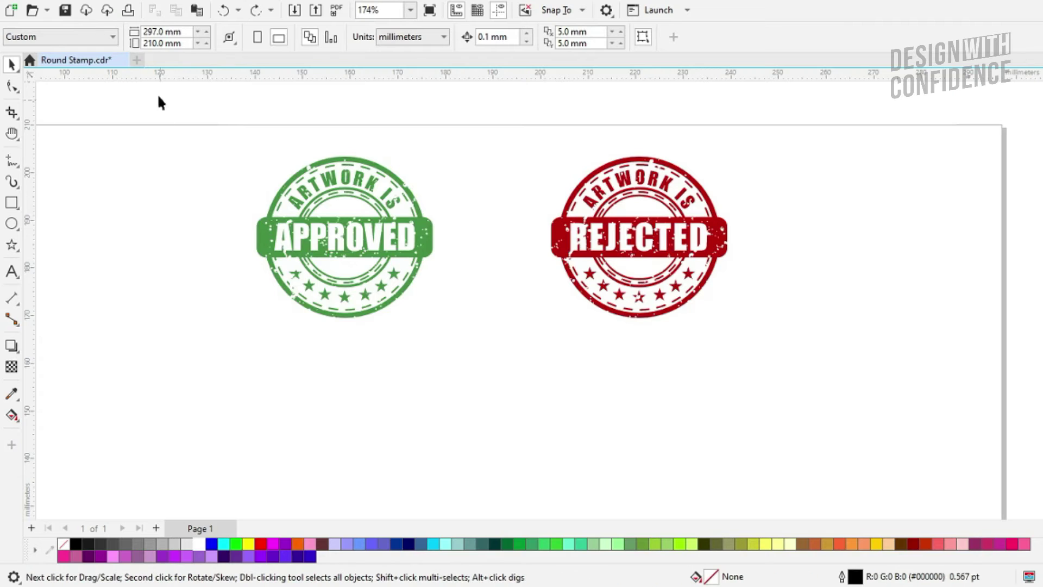
# - Examine the splatter outlines over both stamps in wireframe view and return to the normal full-colour view
pyautogui.click(121, 2)
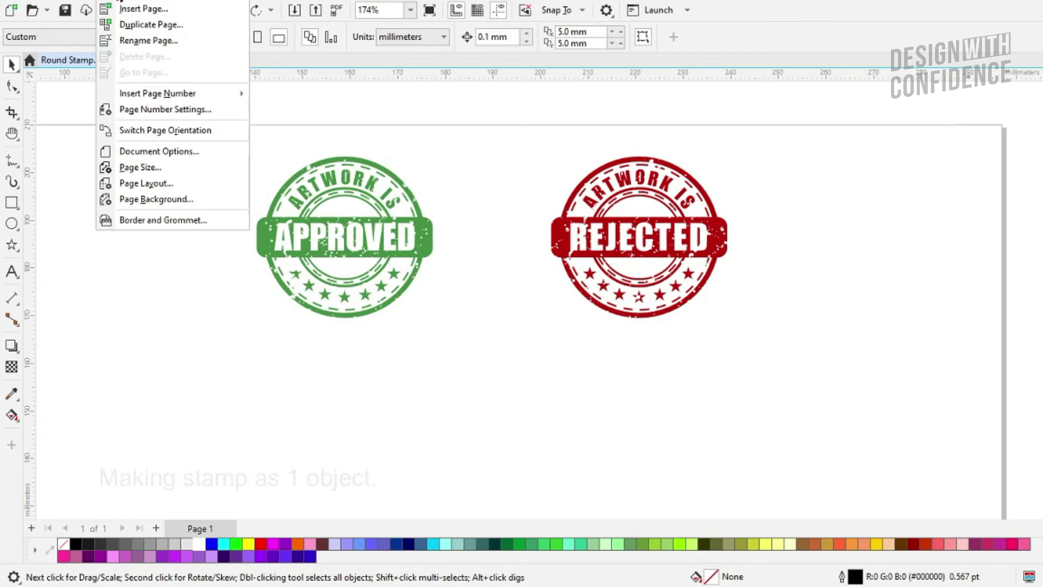
pyautogui.click(117, 11)
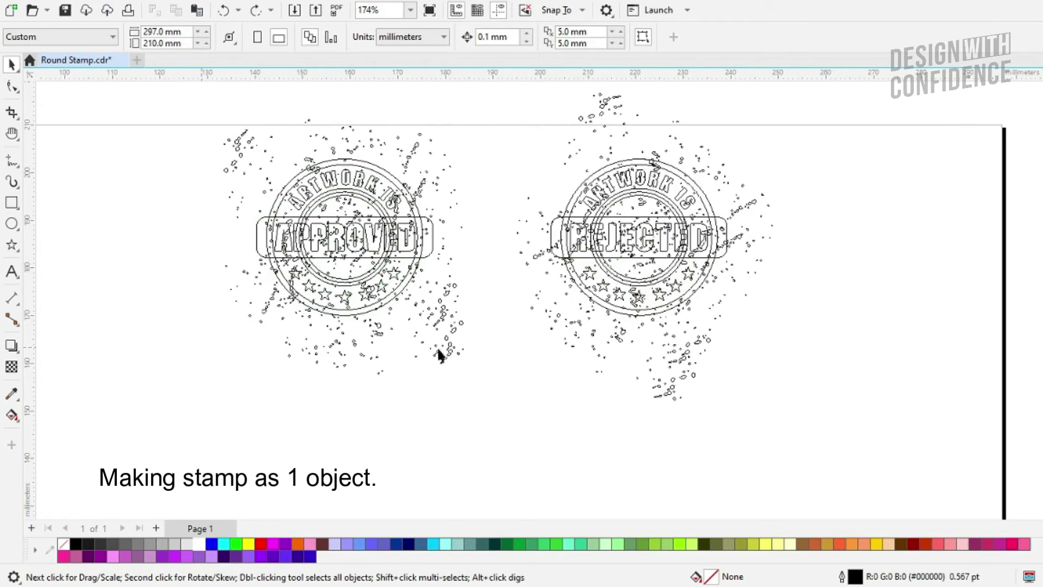
pyautogui.click(445, 312)
pyautogui.click(389, 183)
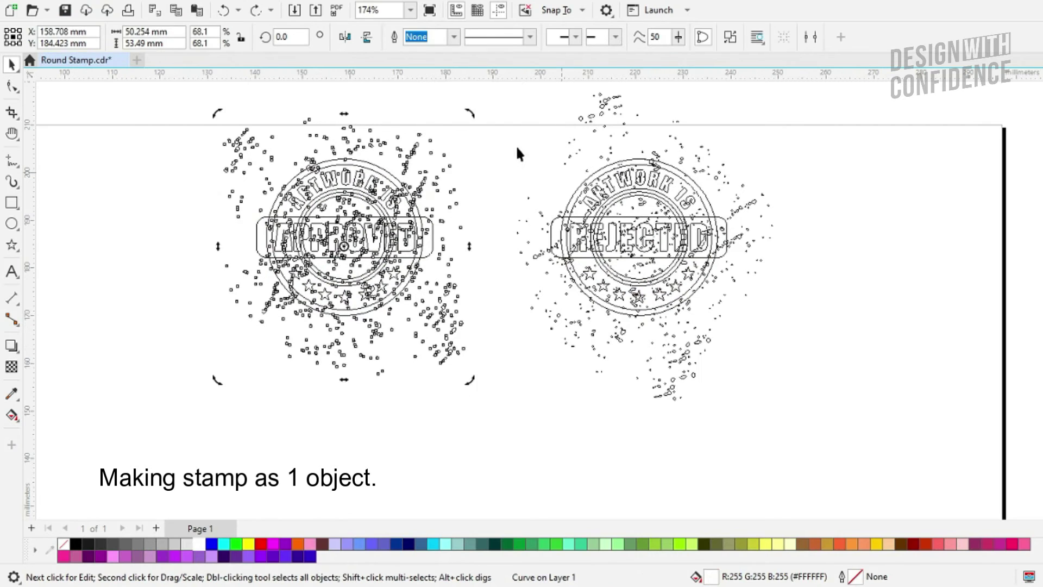
pyautogui.click(516, 144)
pyautogui.click(73, 1)
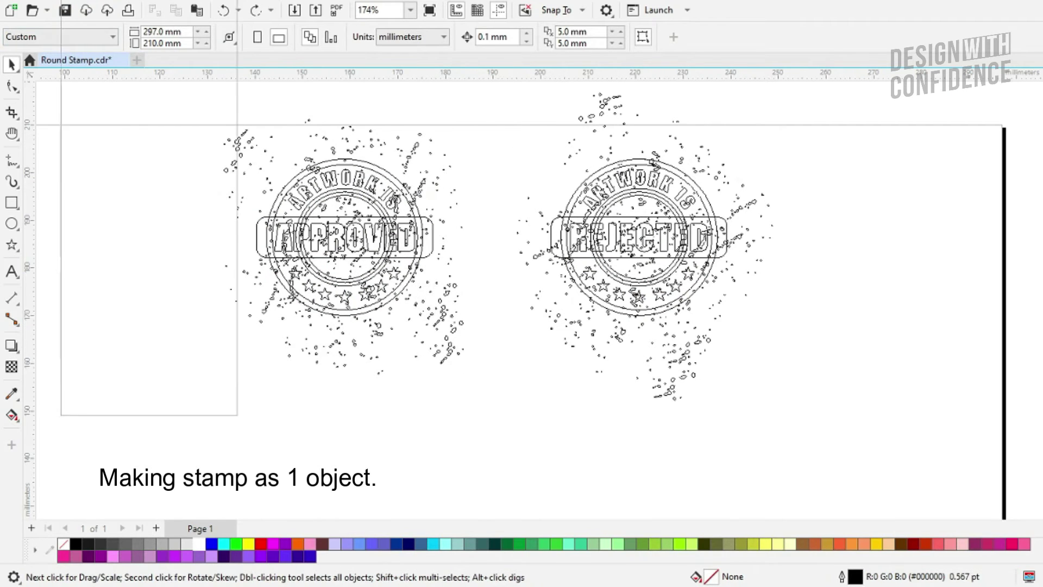
pyautogui.click(96, 44)
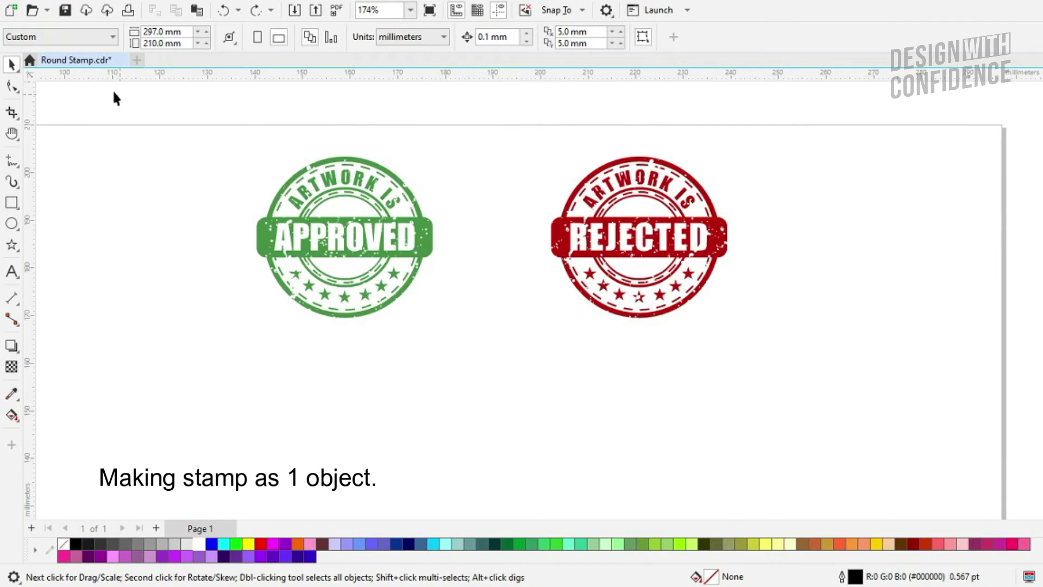
# - Duplicate both stamps with their splatters about 54 mm straight below the originals as working copies
pyautogui.moveTo(585, 277); pyautogui.dragTo(831, 435)
pyautogui.scroll(-3, 579, 224)
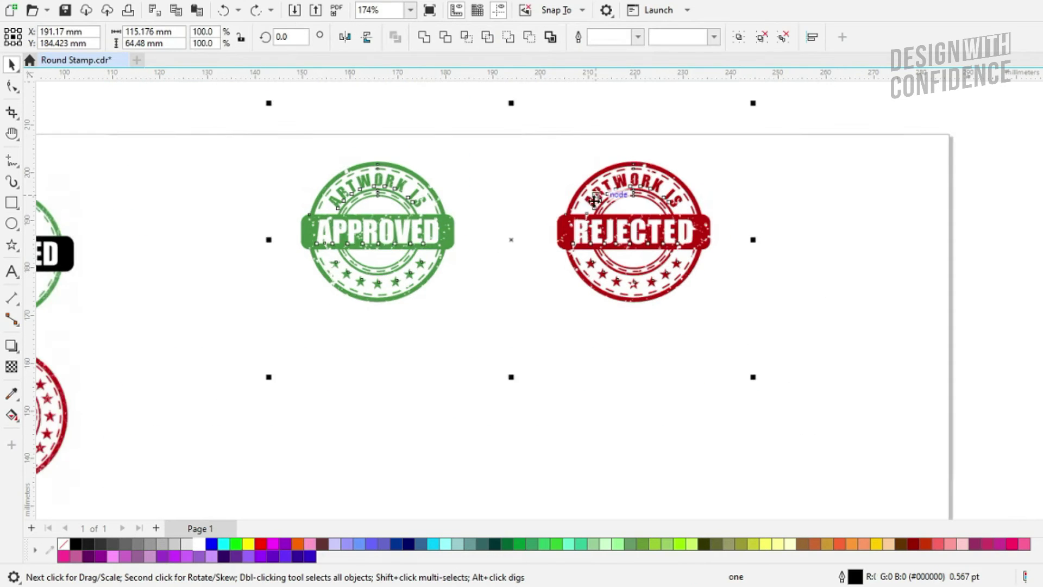
pyautogui.click(353, 333)
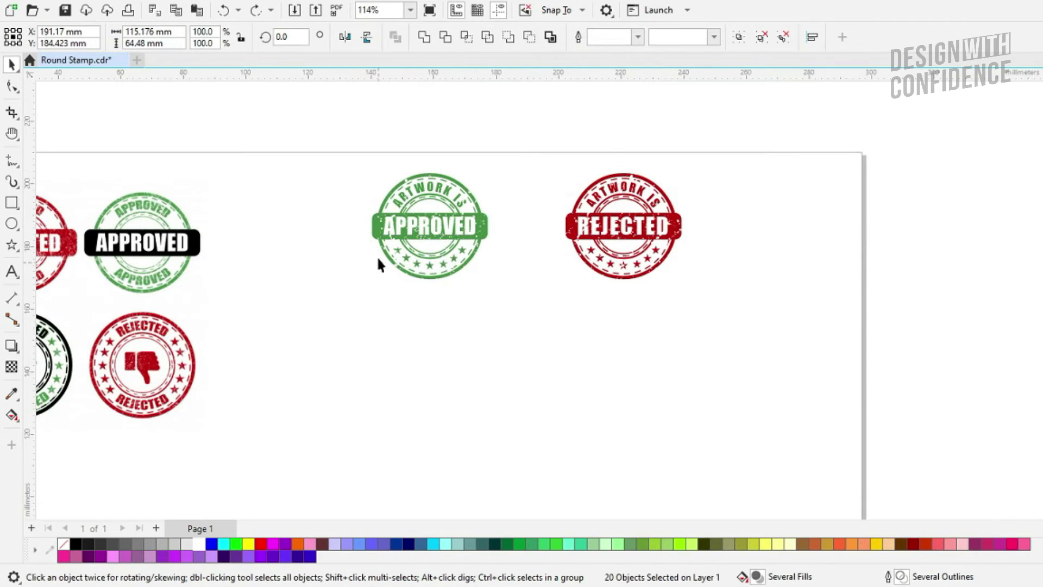
pyautogui.click(374, 239)
pyautogui.click(331, 244)
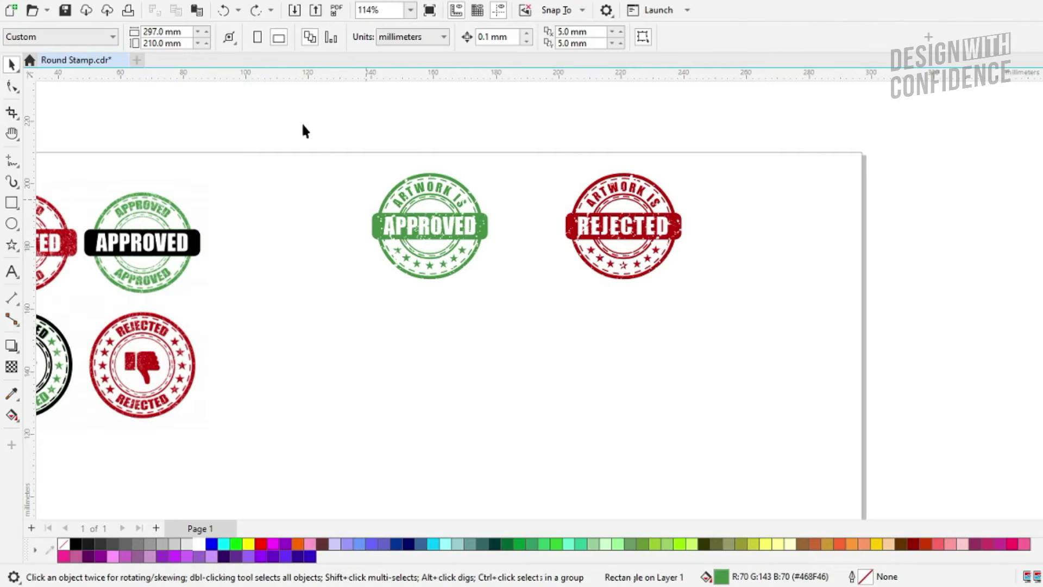
pyautogui.moveTo(298, 122); pyautogui.dragTo(763, 374)
pyautogui.moveTo(535, 230); pyautogui.dragTo(542, 403)
pyautogui.rightClick(542, 402)
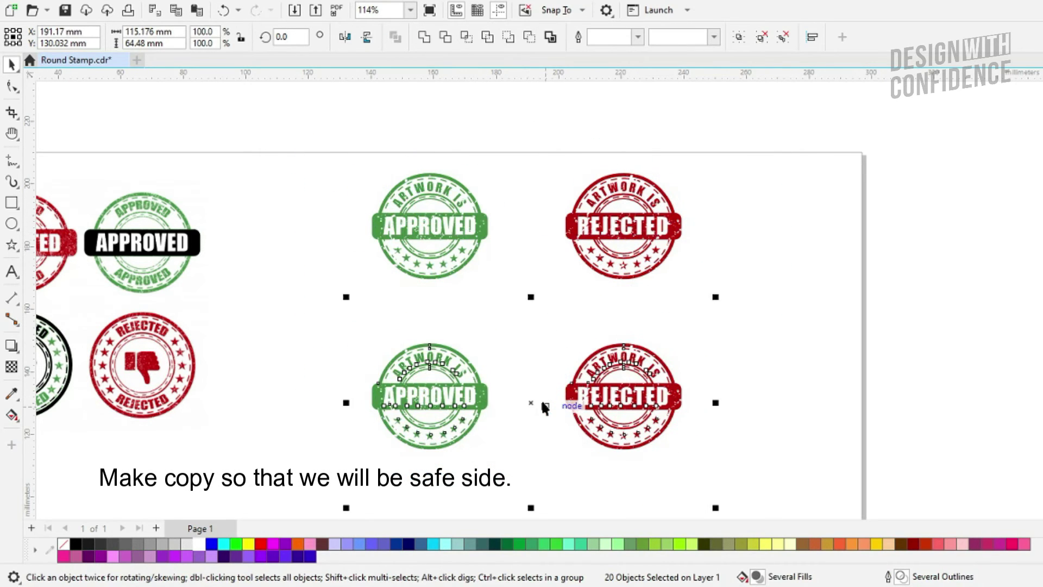
# - Fill the splatter curves on both copied stamps blue
pyautogui.hotkey('shift', 'F2')
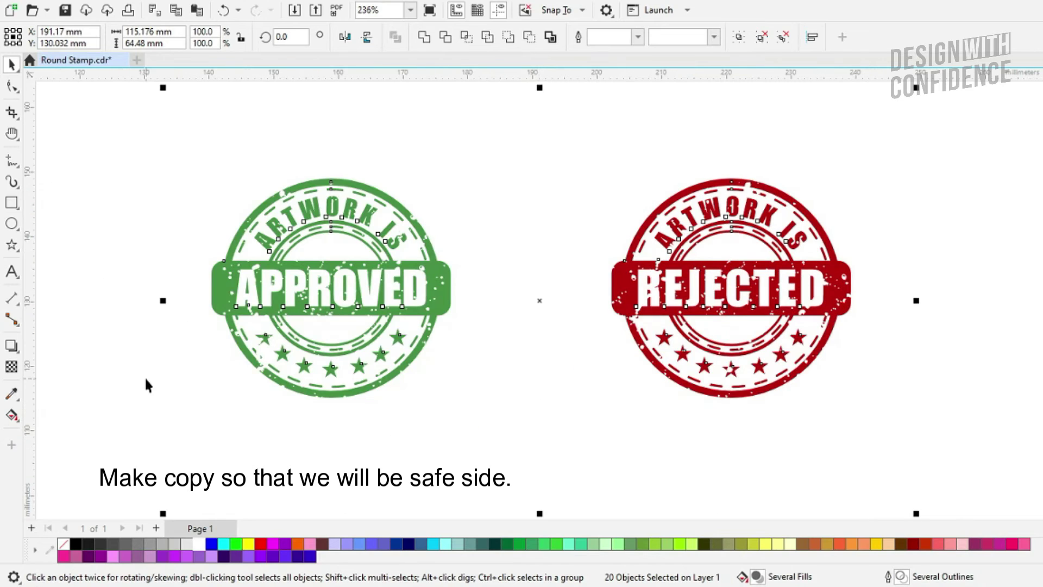
pyautogui.click(147, 385)
pyautogui.click(259, 274)
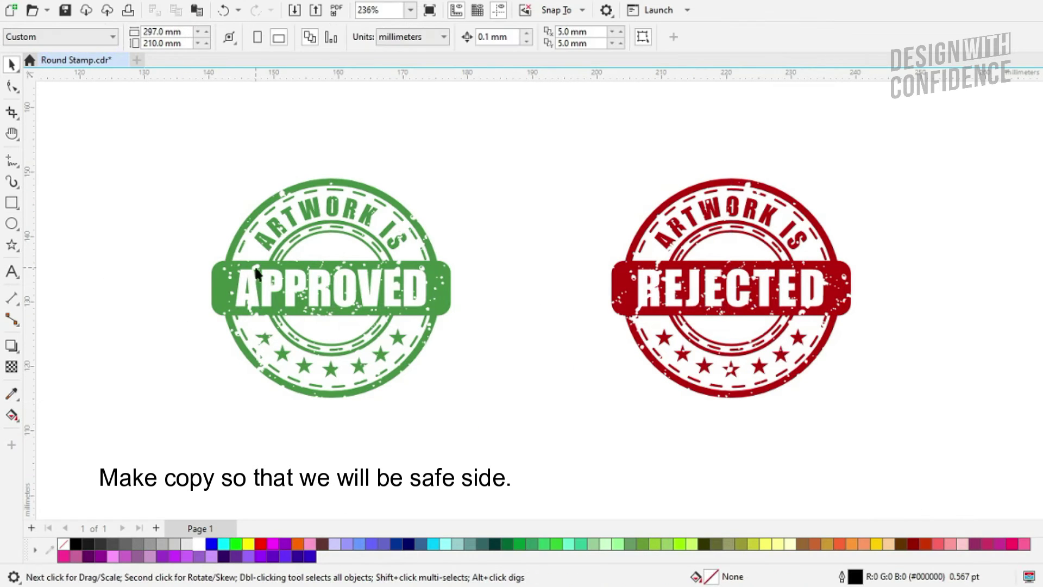
pyautogui.click(237, 543)
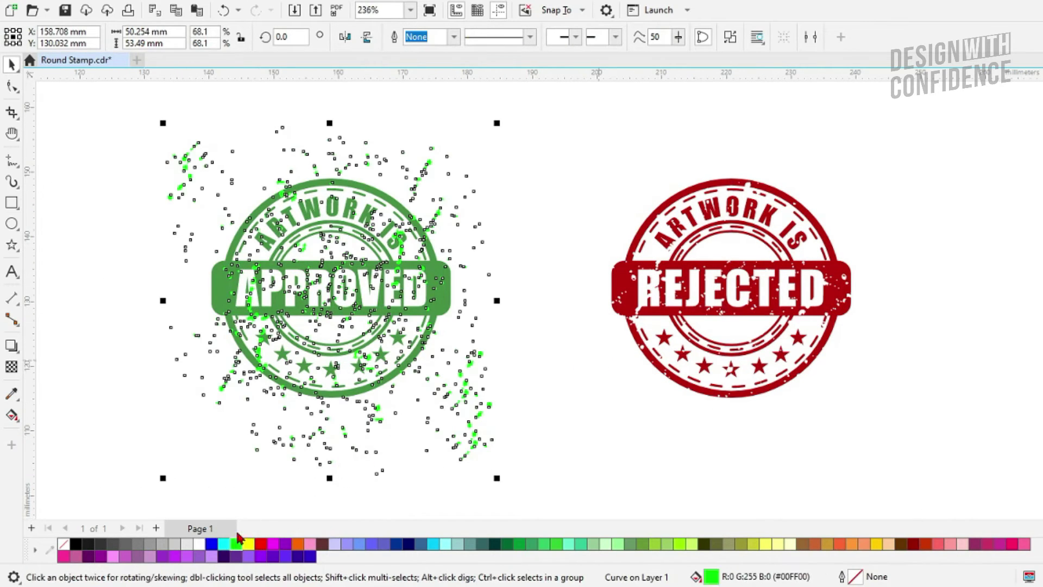
pyautogui.click(212, 544)
pyautogui.click(619, 335)
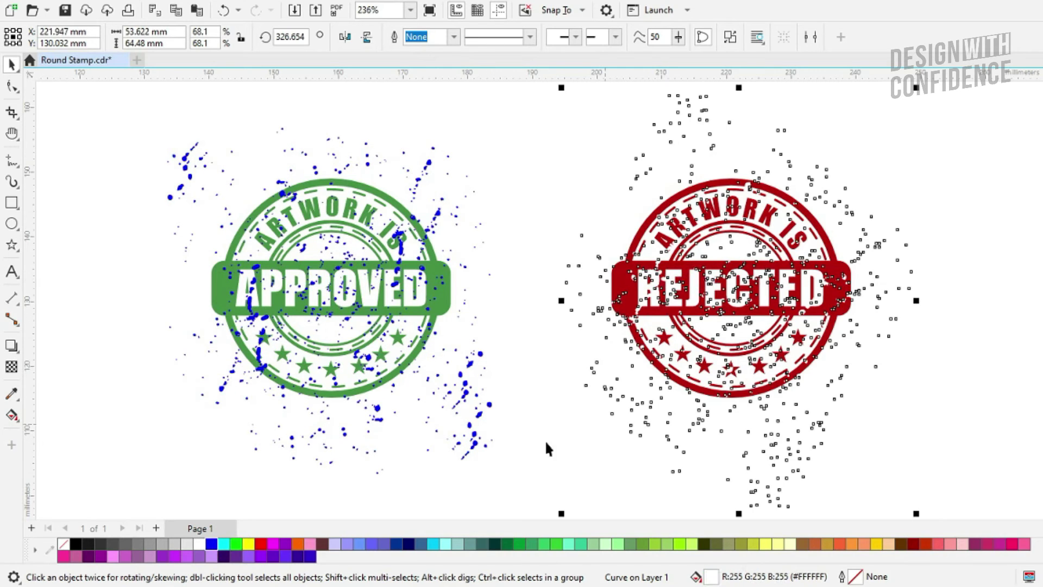
pyautogui.press('Escape')
pyautogui.click(637, 323)
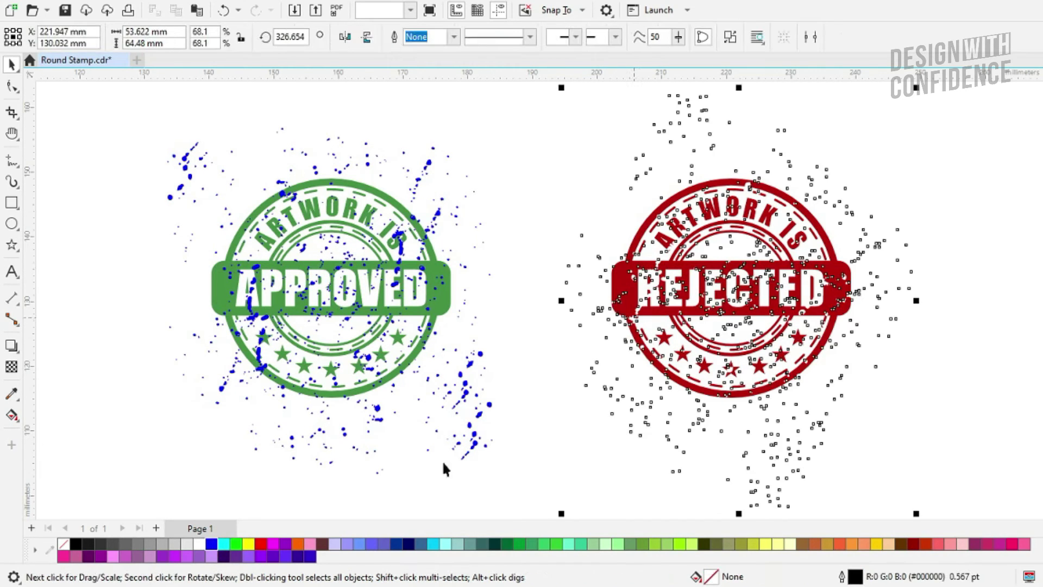
pyautogui.press('Escape')
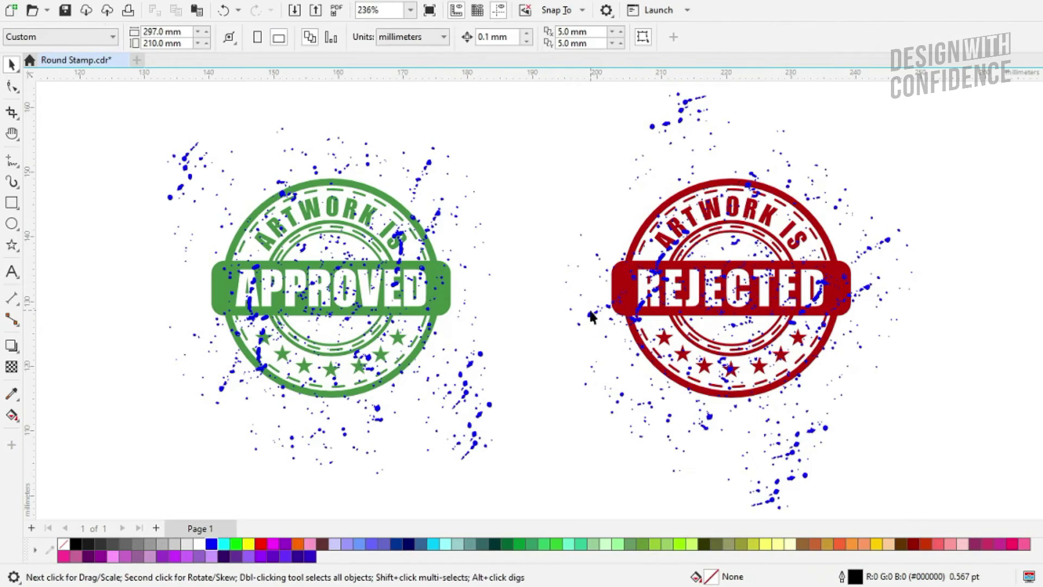
# - Send the blue splatter on the copied REJECTED stamp to the back of the page
pyautogui.click(592, 318)
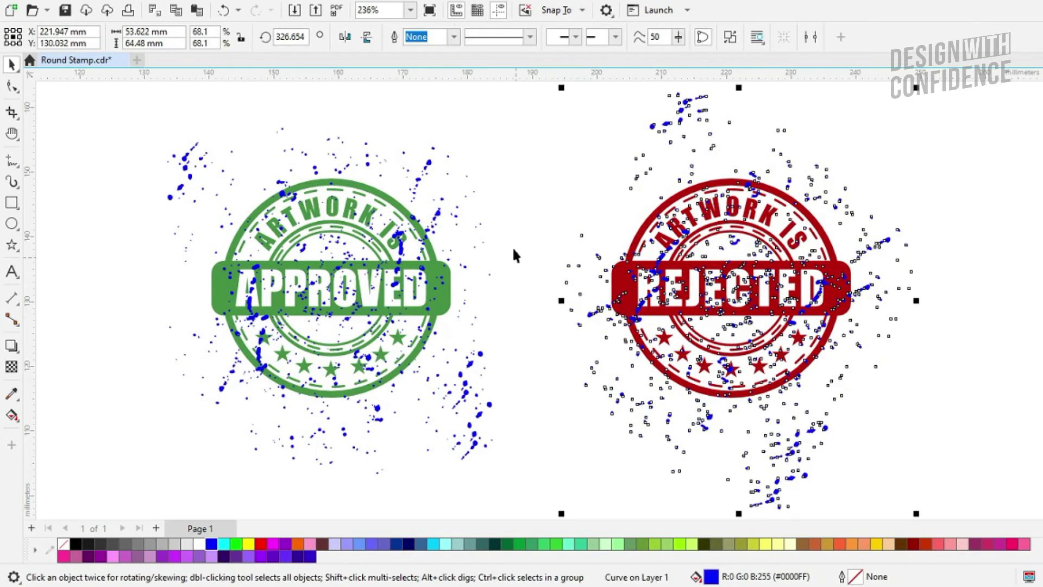
pyautogui.click(167, 2)
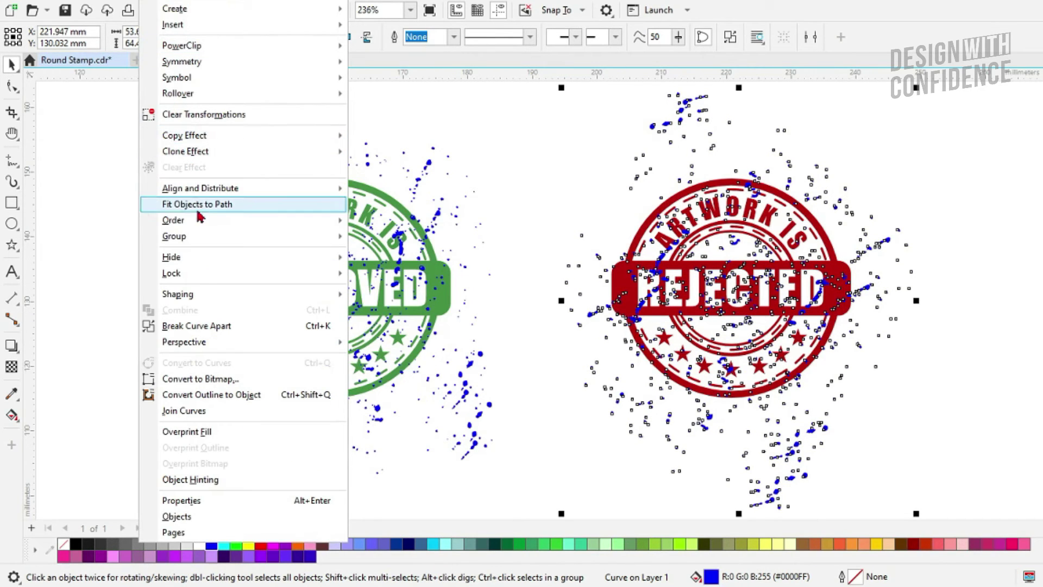
pyautogui.moveTo(201, 225)
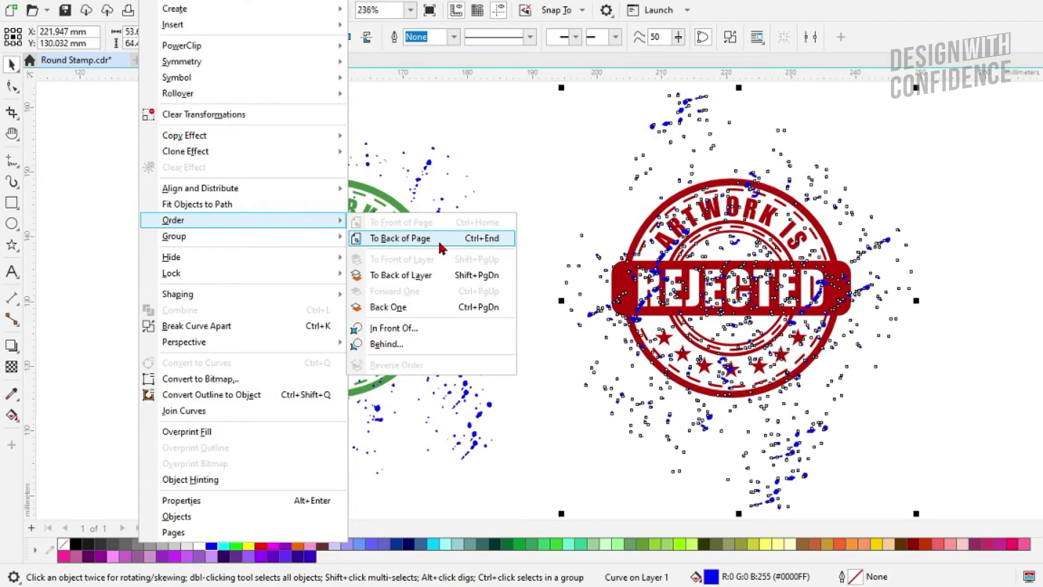
pyautogui.click(441, 239)
pyautogui.click(524, 228)
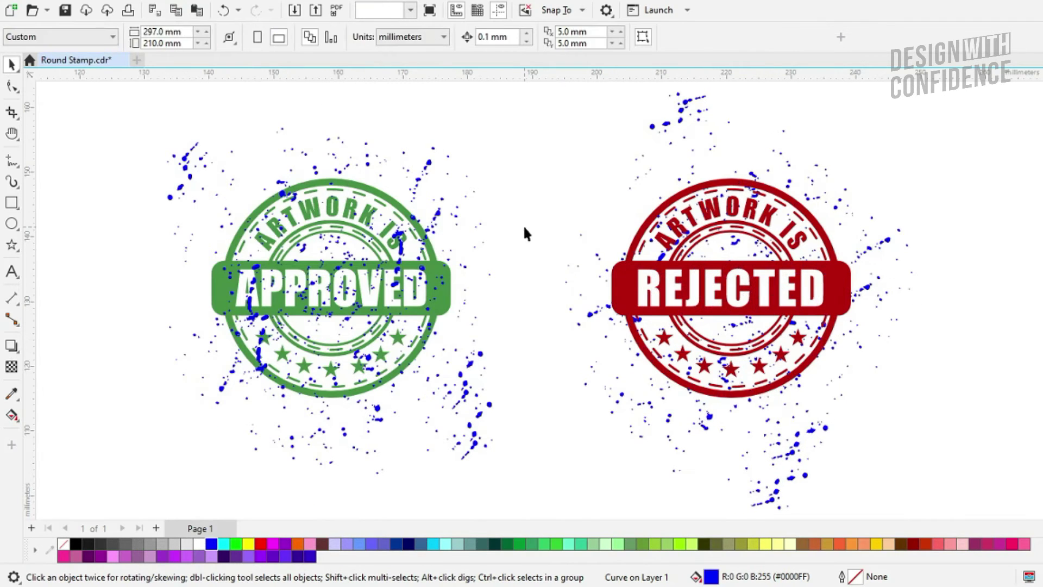
# - Send the blue splatter on the copied APPROVED stamp to the back of the page
pyautogui.click(185, 159)
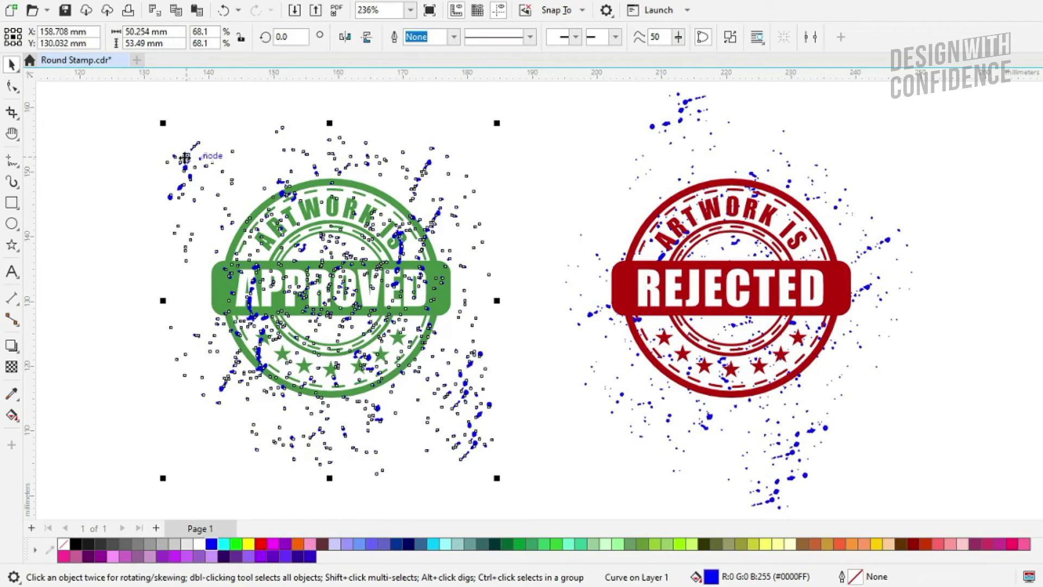
pyautogui.click(171, 4)
pyautogui.moveTo(350, 223)
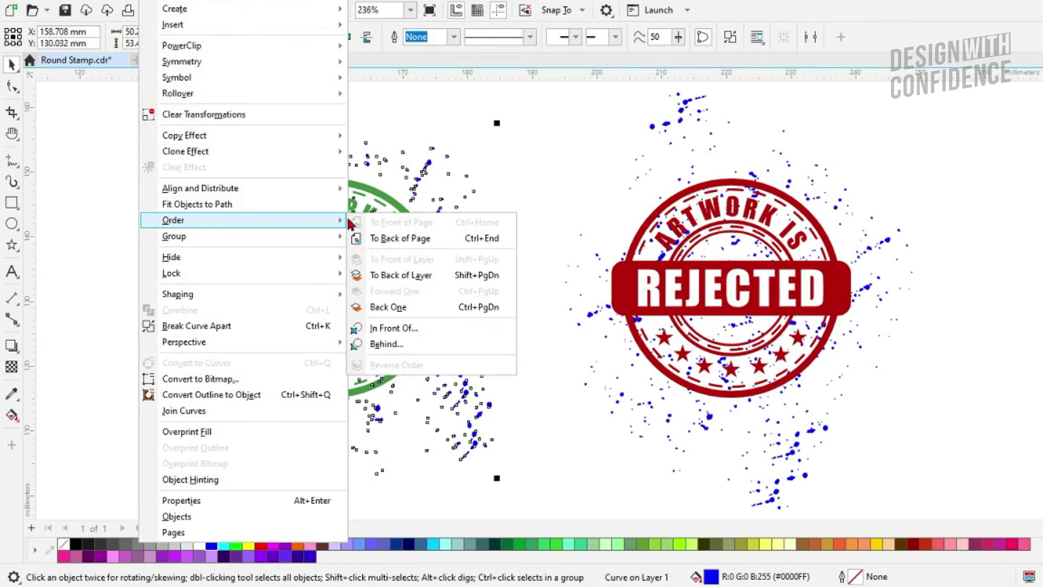
pyautogui.click(389, 240)
pyautogui.click(154, 295)
# - Convert the white APPROVED text on the copied green stamp to curves
pyautogui.click(242, 290)
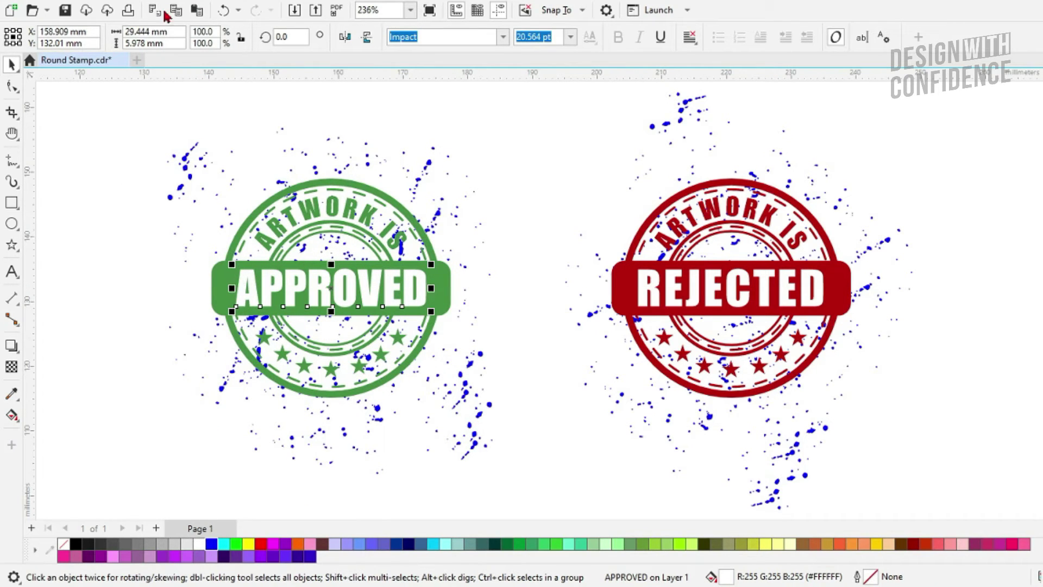
pyautogui.click(144, 2)
pyautogui.moveTo(193, 222)
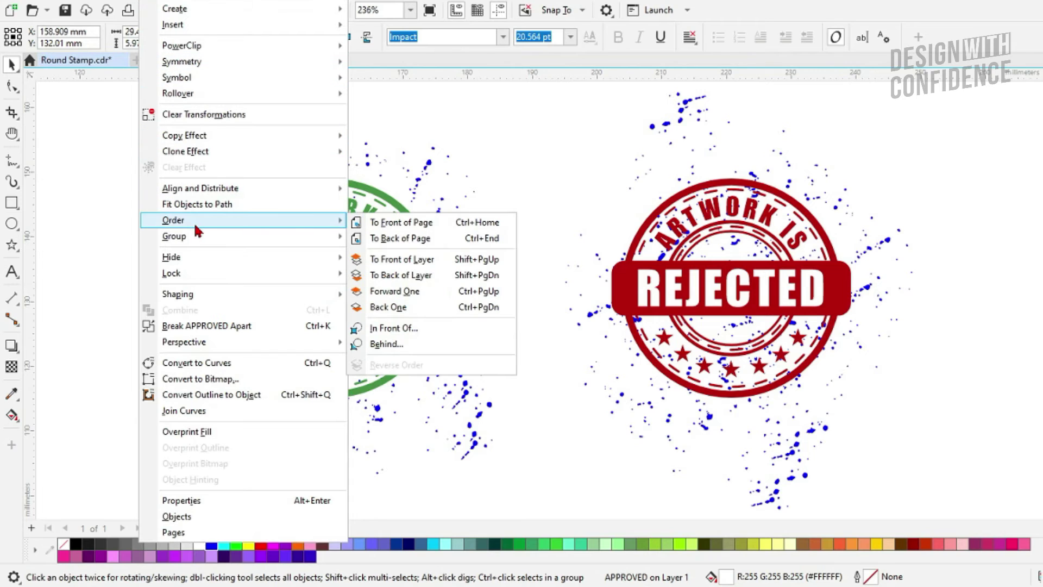
pyautogui.click(222, 362)
# - Convert the curved ARTWORK IS text on the copied green stamp to curves
pyautogui.scroll(1, 330, 232)
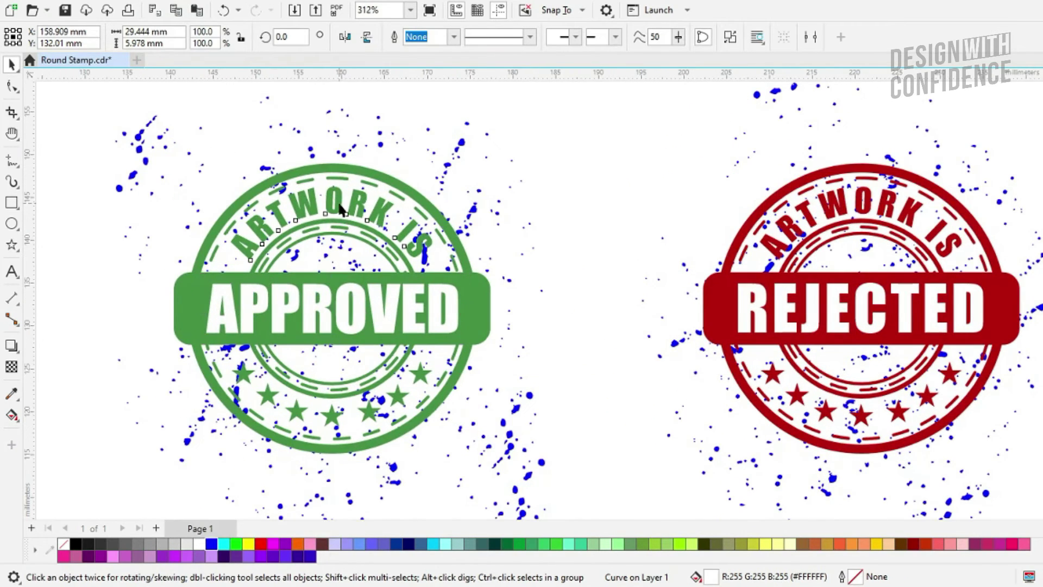
pyautogui.click(339, 205)
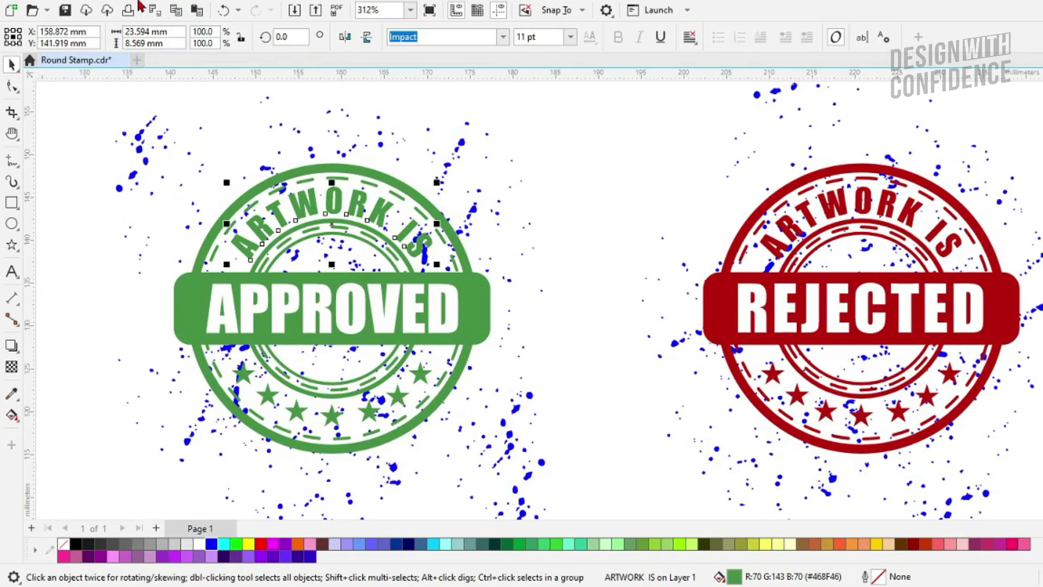
pyautogui.rightClick(143, 8)
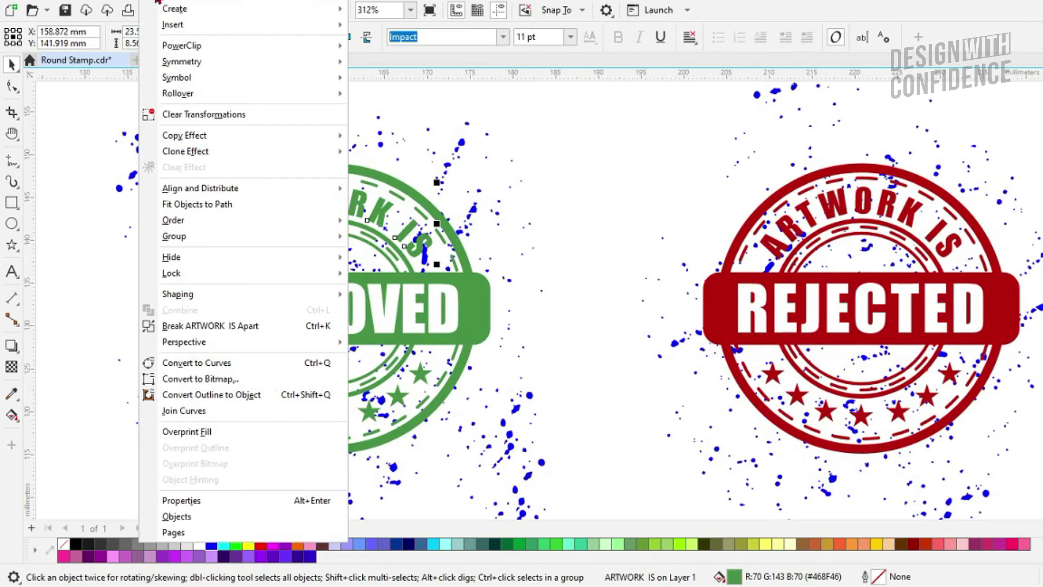
pyautogui.click(226, 362)
pyautogui.click(557, 259)
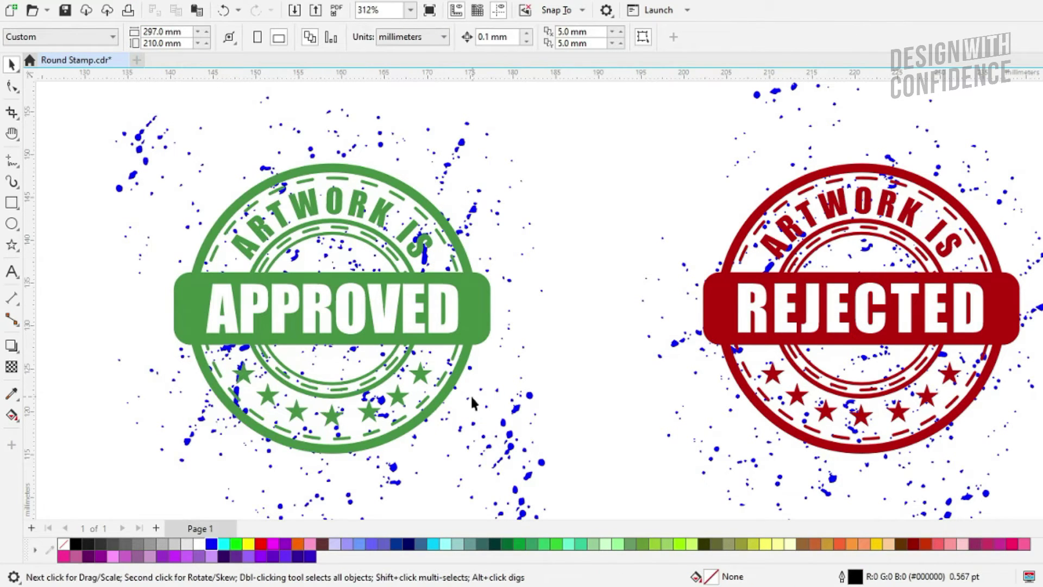
# - Ungroup the seven stars on the copied green stamp and weld them into one curve
pyautogui.click(423, 376)
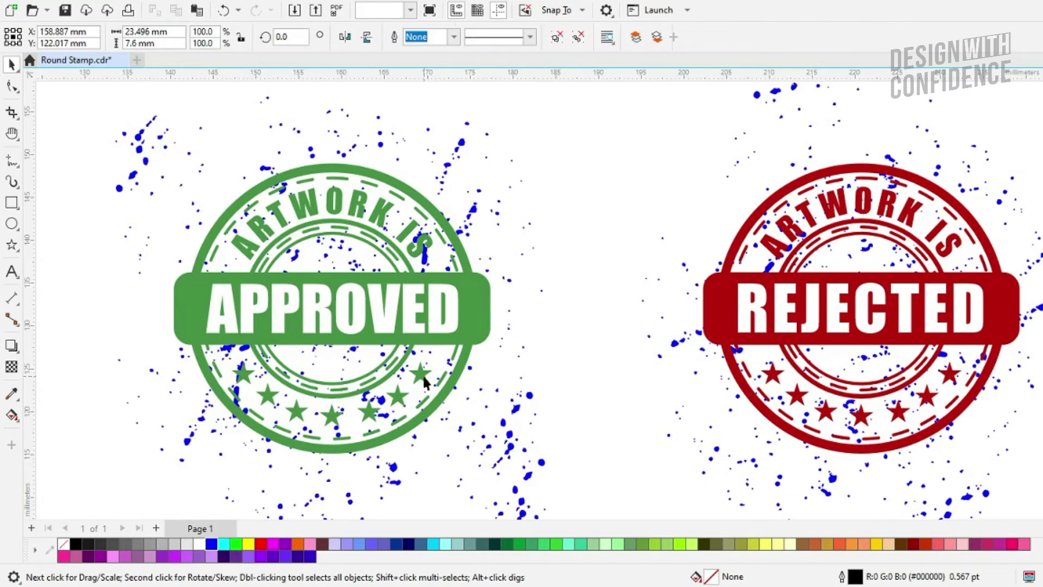
pyautogui.click(579, 37)
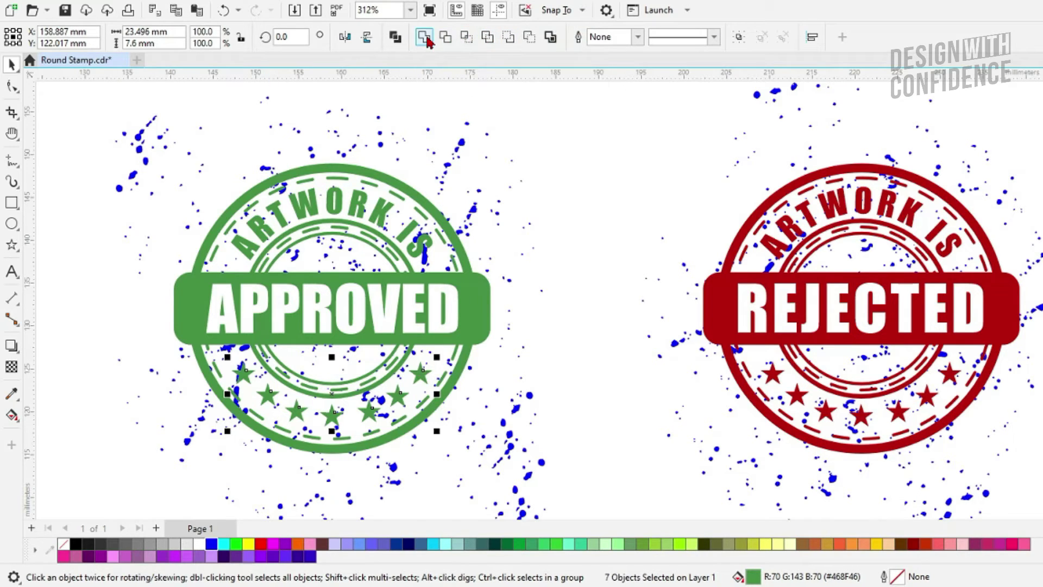
pyautogui.click(425, 39)
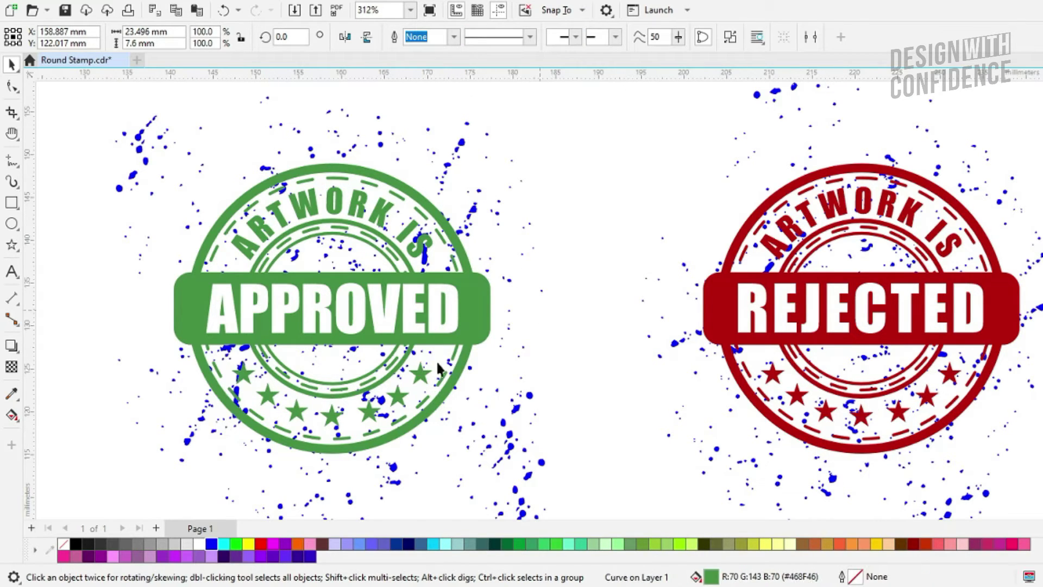
pyautogui.moveTo(439, 369); pyautogui.dragTo(637, 235)
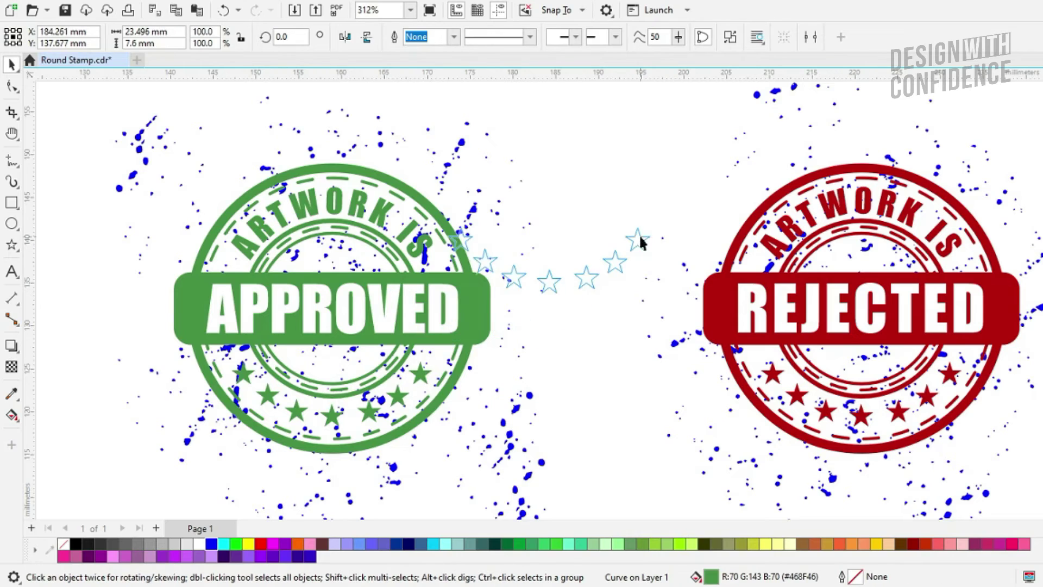
pyautogui.click(222, 11)
pyautogui.press('Escape')
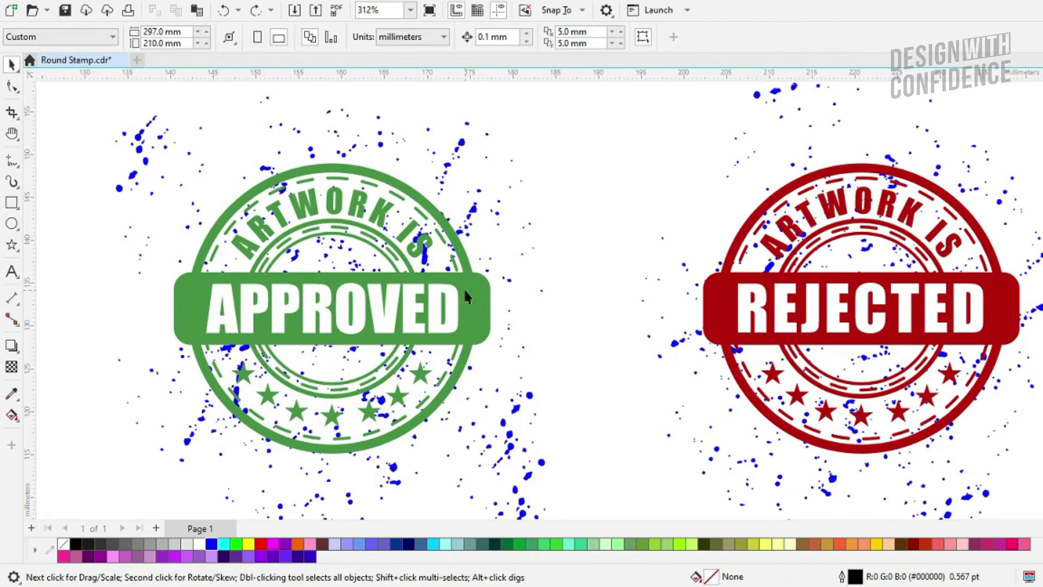
# - Convert the outlines of the thick outer ring and the dashed ring just inside it on the copied green stamp to objects
pyautogui.click(463, 254)
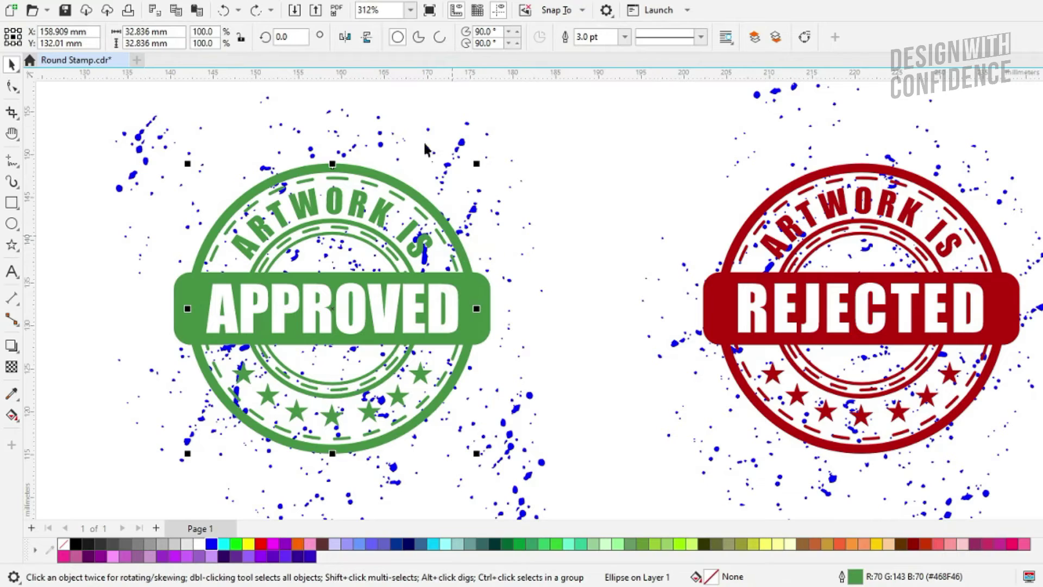
pyautogui.click(162, 3)
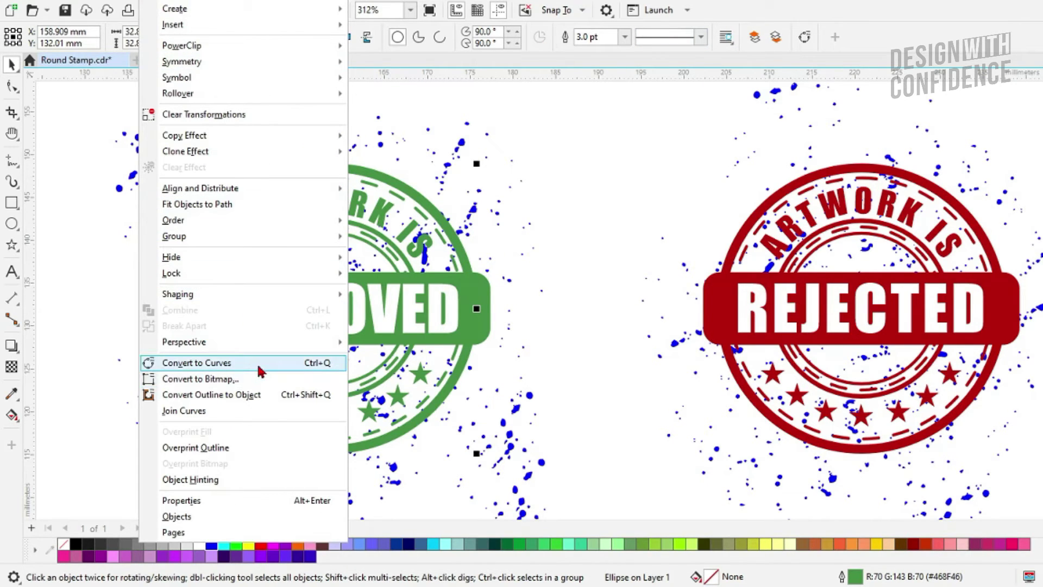
pyautogui.click(259, 395)
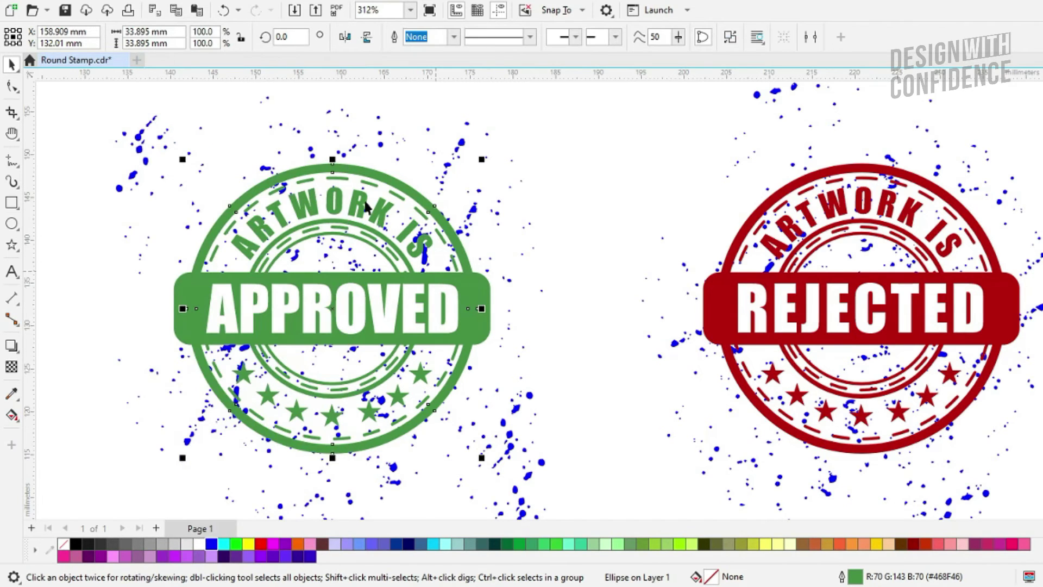
pyautogui.scroll(6, 366, 204)
pyautogui.click(385, 162)
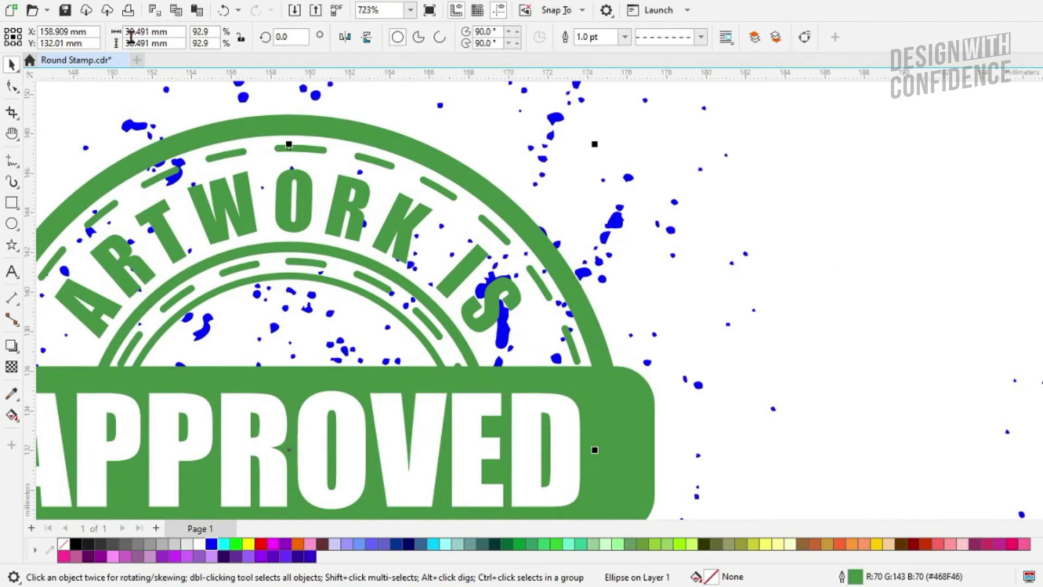
pyautogui.click(42, 1)
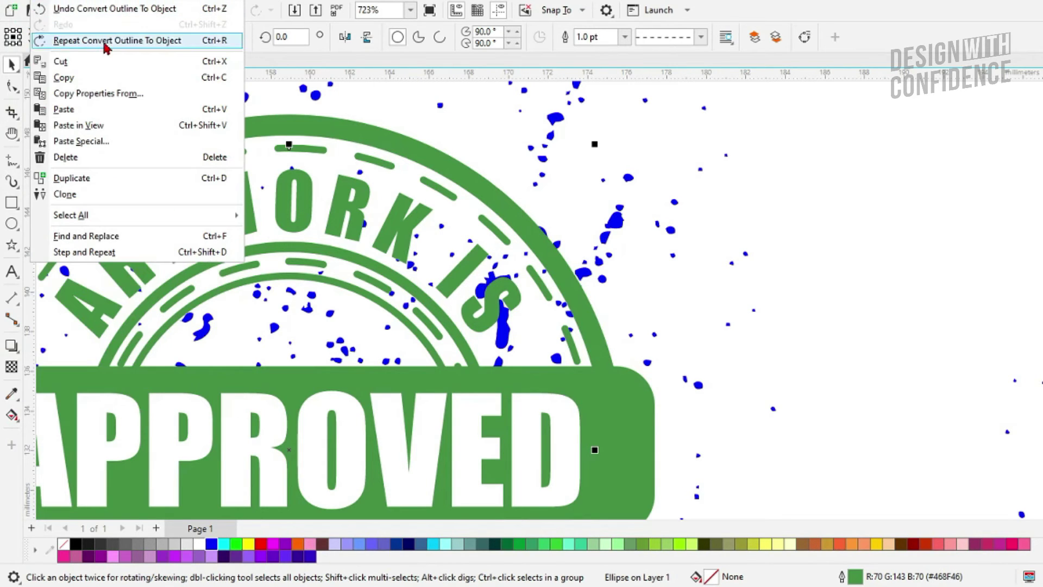
pyautogui.click(174, 44)
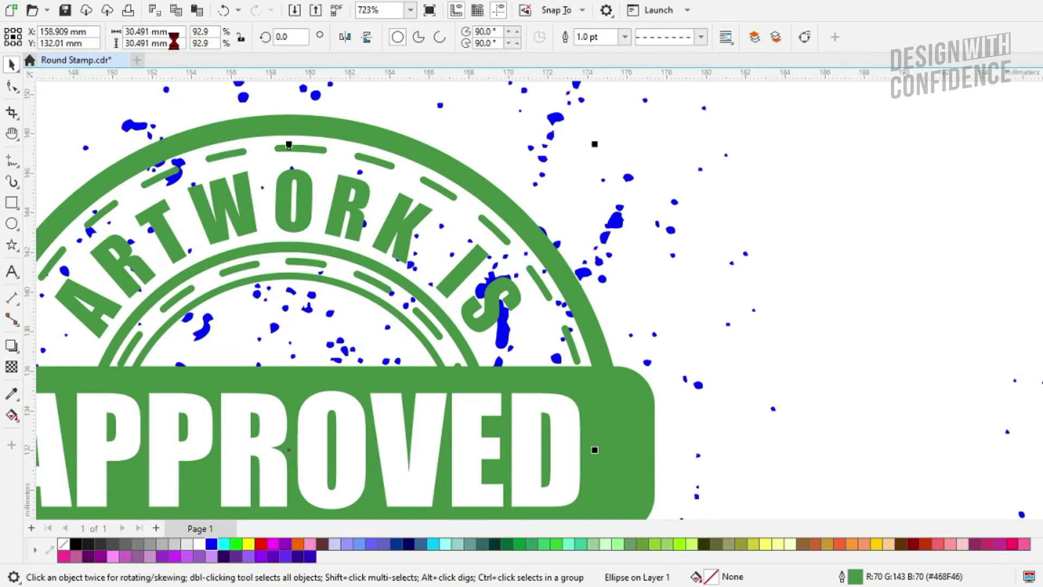
# - Convert the outlines of the three inner rings, including the dashed one, on the copied green stamp to objects
pyautogui.click(344, 248)
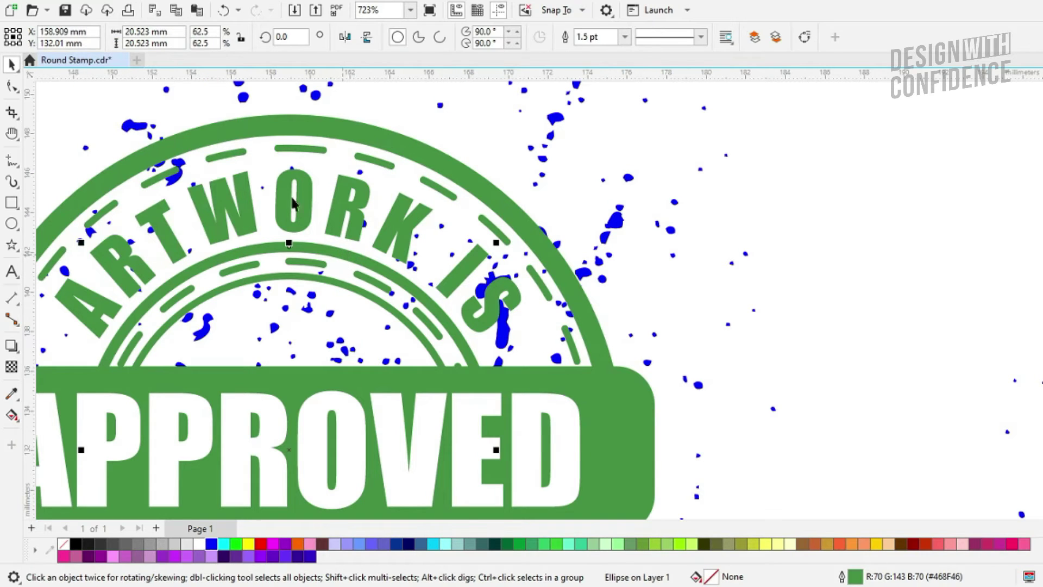
pyautogui.click(79, 2)
pyautogui.moveTo(44, 2)
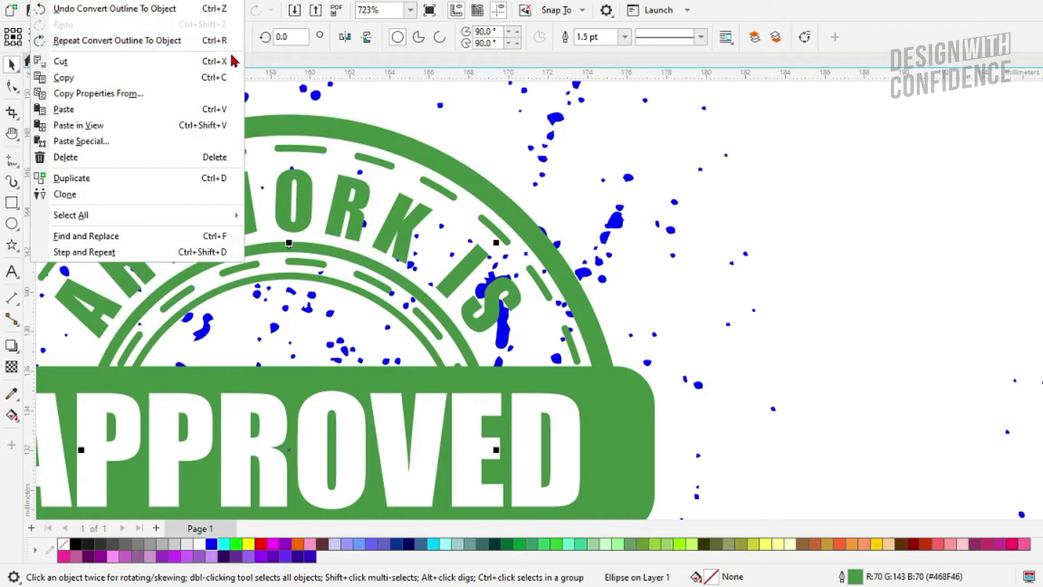
pyautogui.click(213, 43)
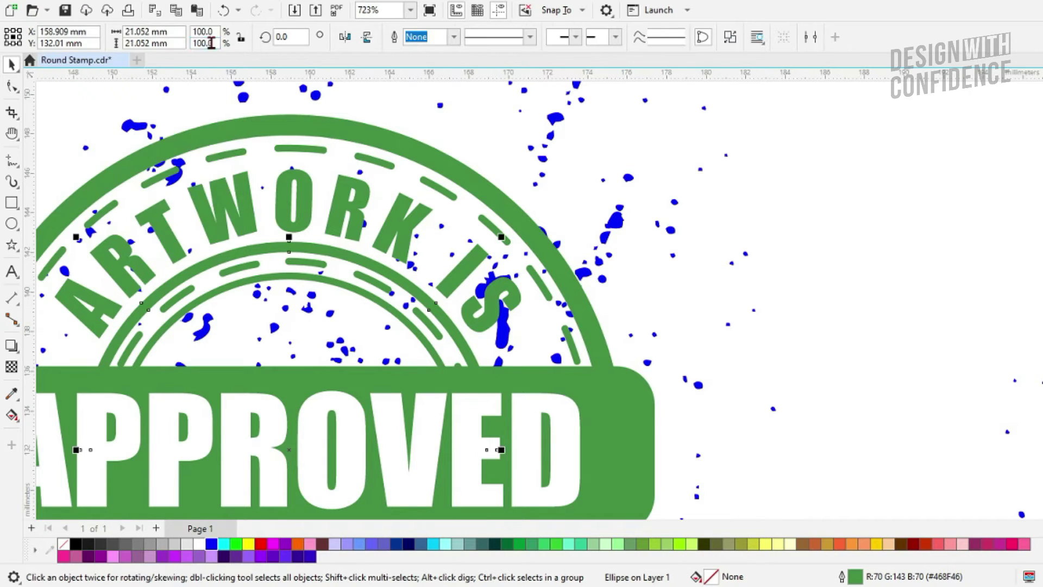
pyautogui.click(314, 272)
pyautogui.hotkey('ctrl', 'r')
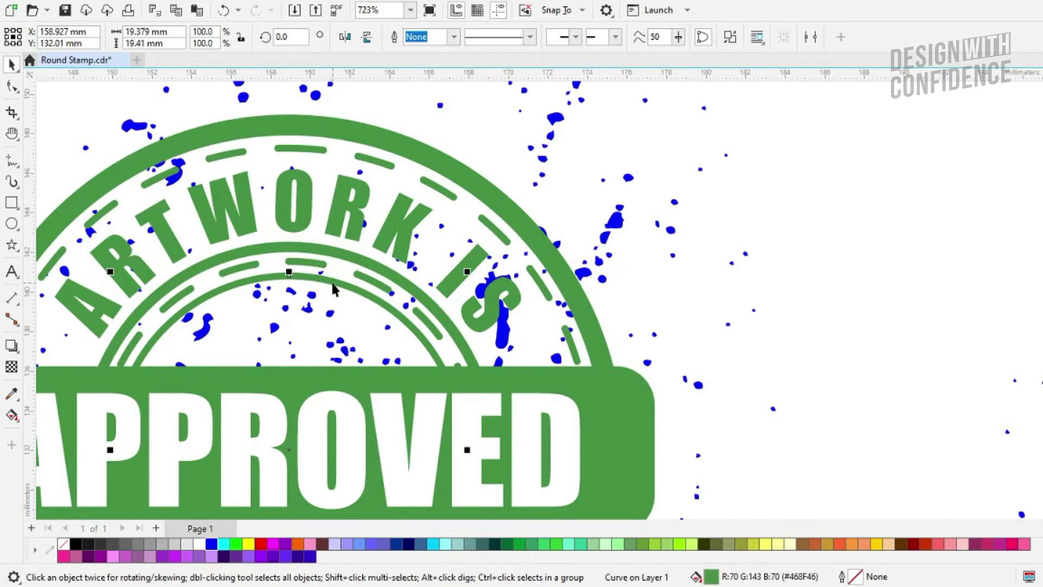
pyautogui.click(332, 282)
pyautogui.hotkey('ctrl', 'r')
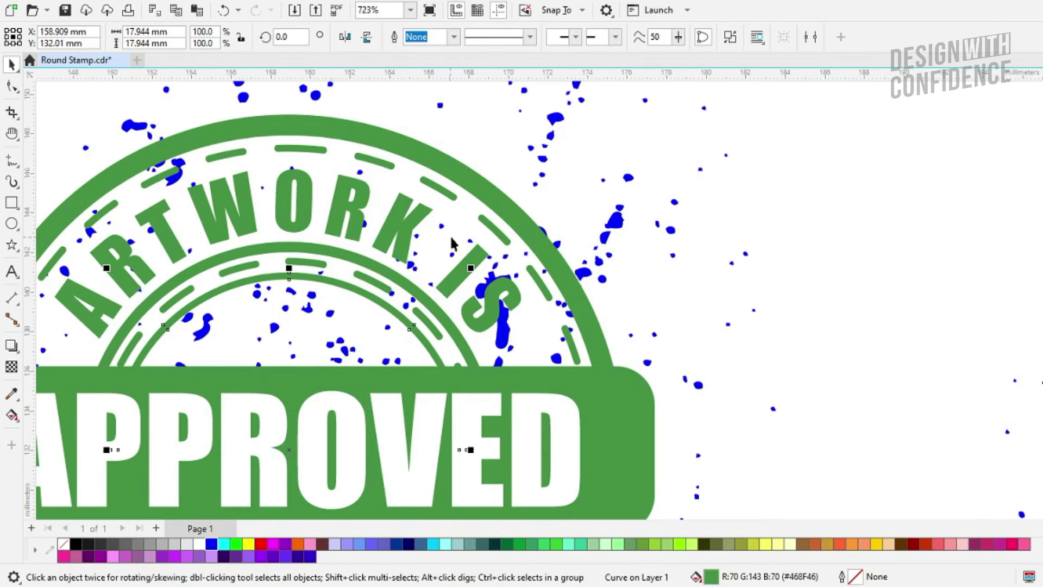
# - Convert the outlines of the thick outer ring and the dashed ring just inside it on the copied red stamp to objects
pyautogui.scroll(-2, 456, 242)
pyautogui.moveTo(460, 244); pyautogui.dragTo(399, 192)
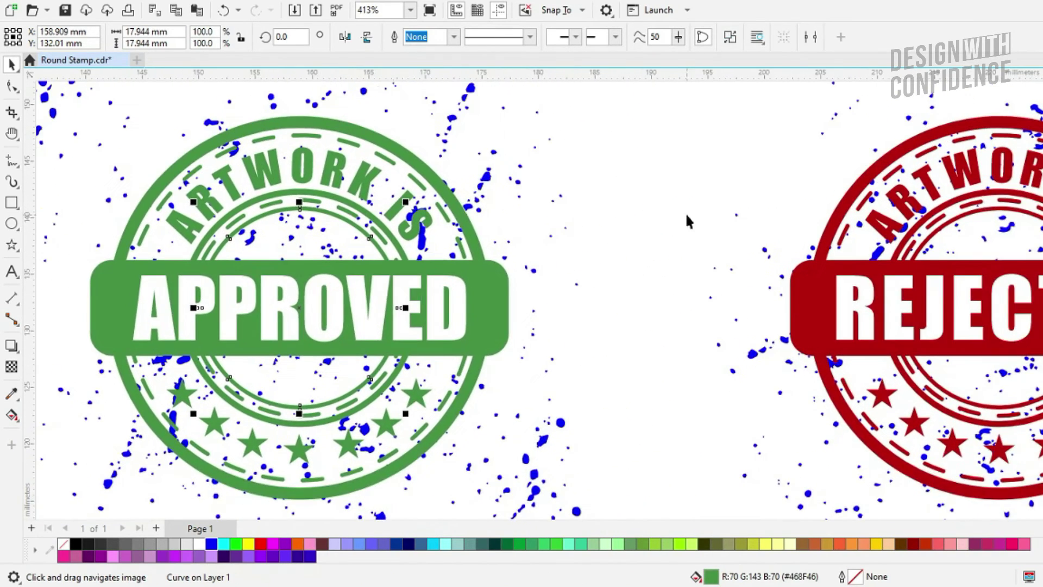
pyautogui.moveTo(986, 216); pyautogui.dragTo(534, 215)
pyautogui.click(447, 161)
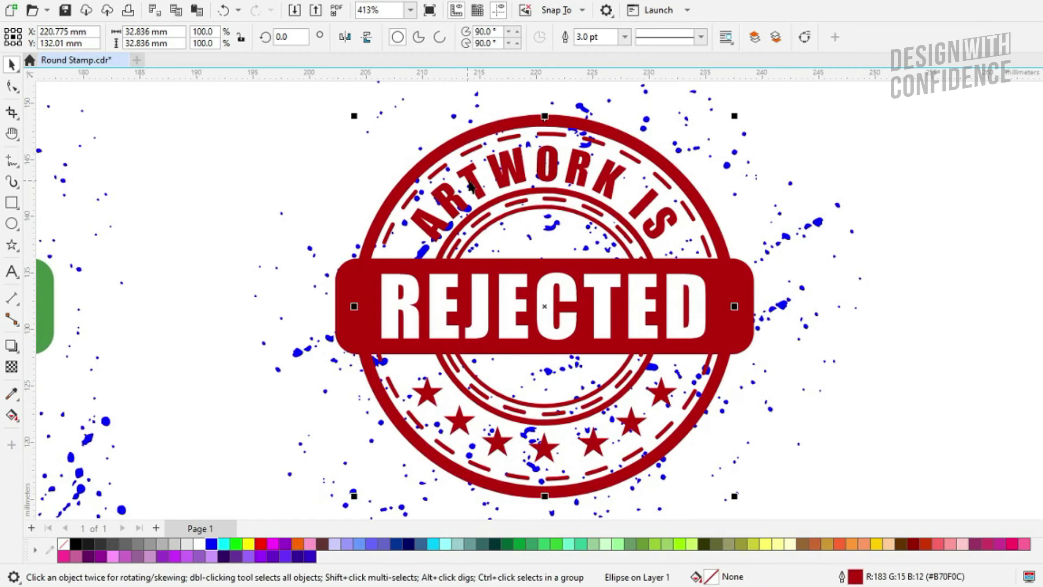
pyautogui.click(473, 152)
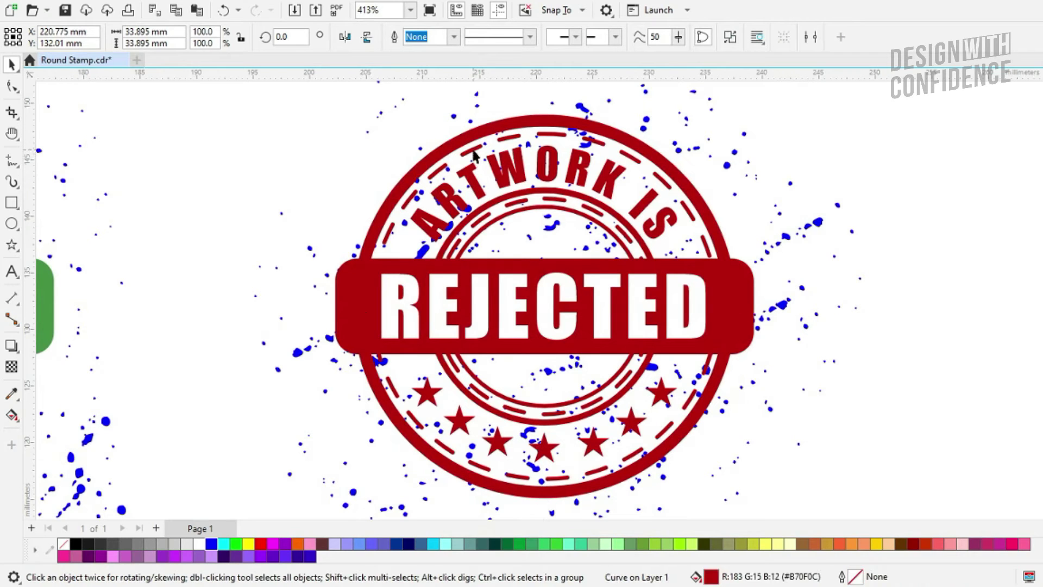
# - Convert the outlines of the three inner rings, including the dashed one, on the copied red stamp to objects
pyautogui.click(496, 220)
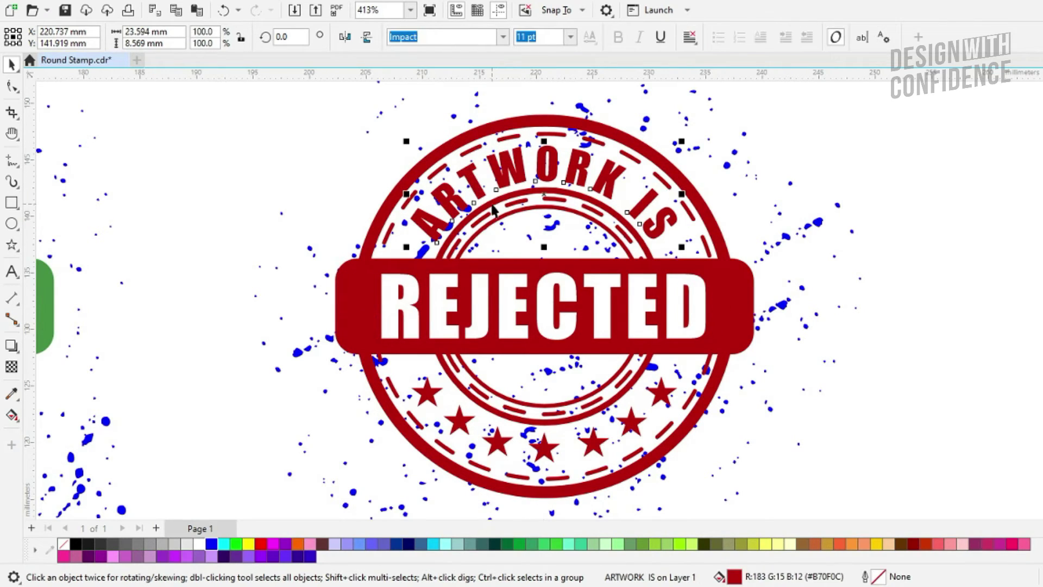
pyautogui.click(492, 205)
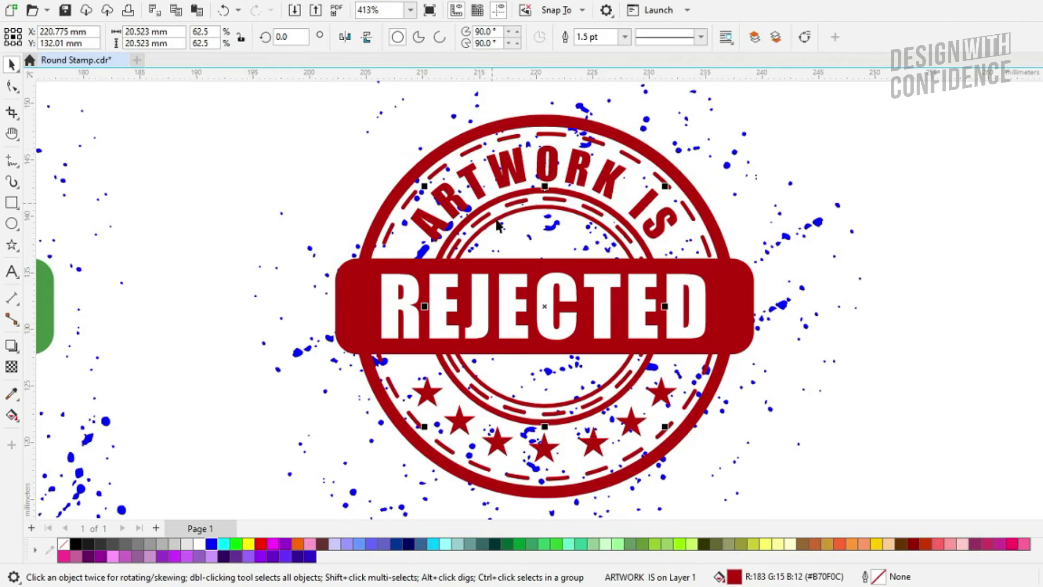
pyautogui.hotkey('ctrl', 'shift', 'q')
pyautogui.click(486, 216)
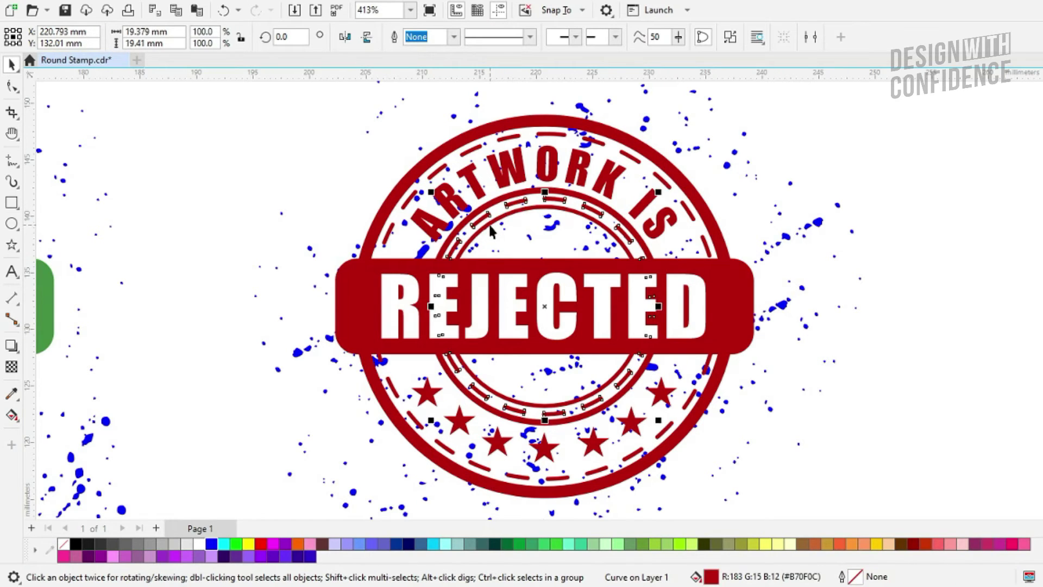
pyautogui.click(492, 231)
pyautogui.hotkey('ctrl', 'q')
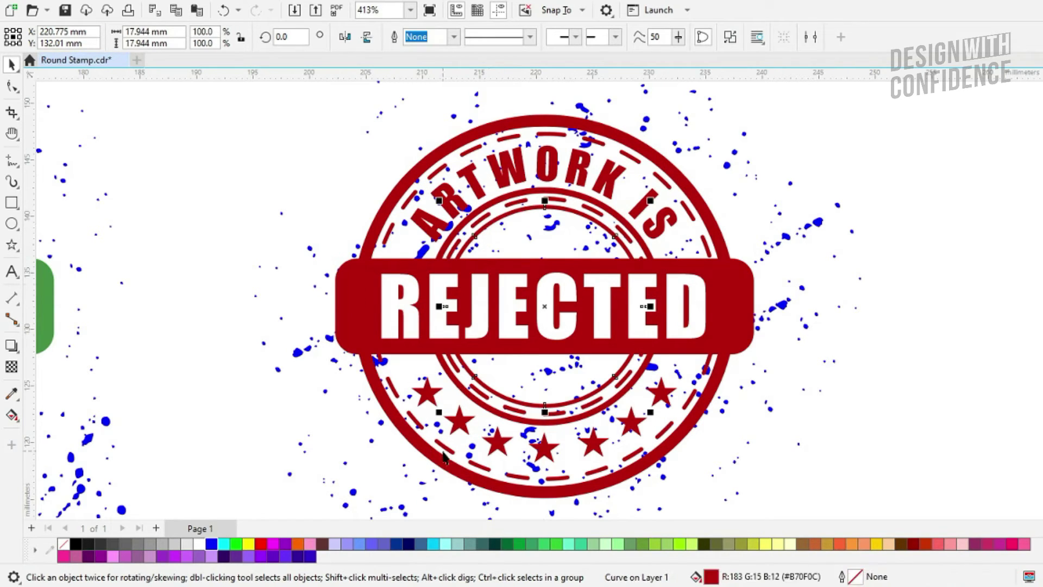
# - Ungroup the seven stars on the copied red stamp and weld them into one curve
pyautogui.click(457, 428)
pyautogui.click(572, 40)
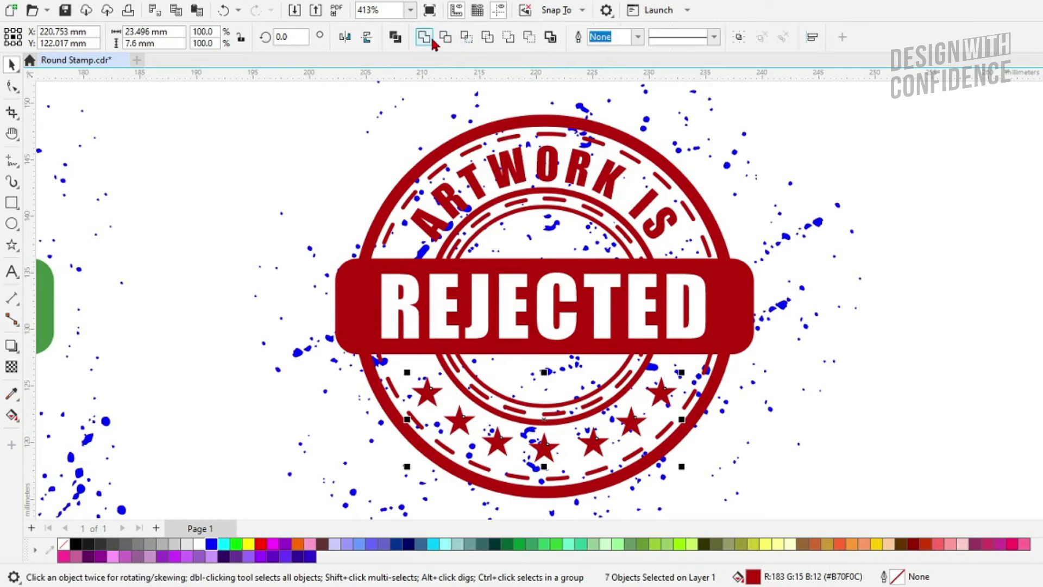
pyautogui.click(310, 323)
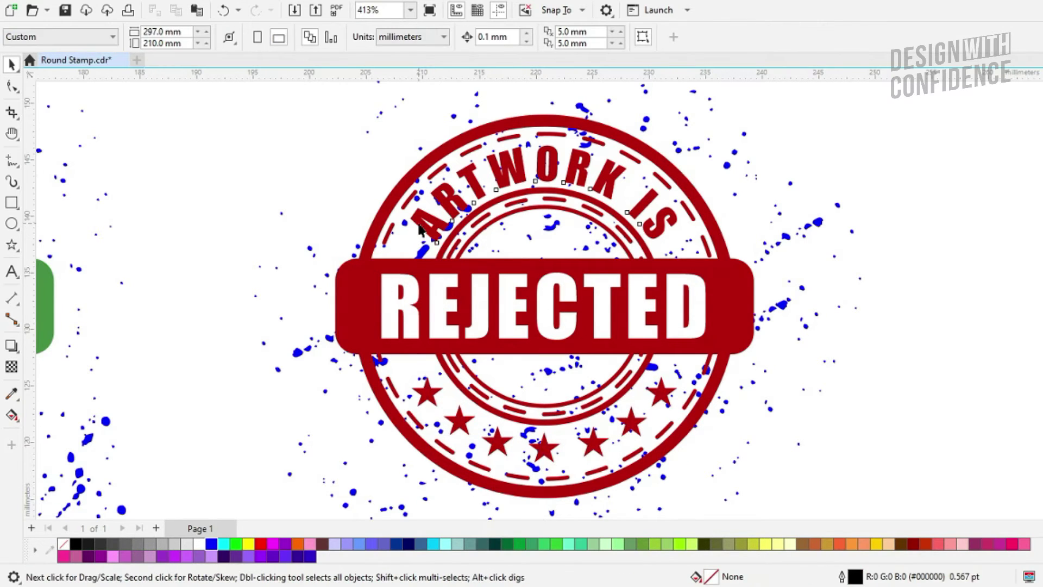
# - Convert the curved ARTWORK IS text on the copied red stamp to curves
pyautogui.click(421, 230)
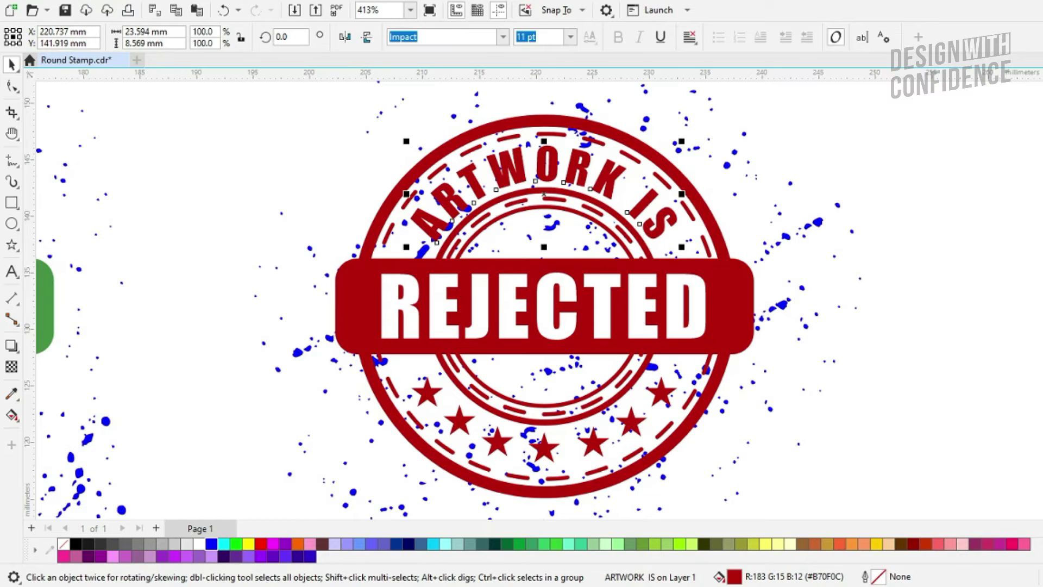
pyautogui.click(154, 1)
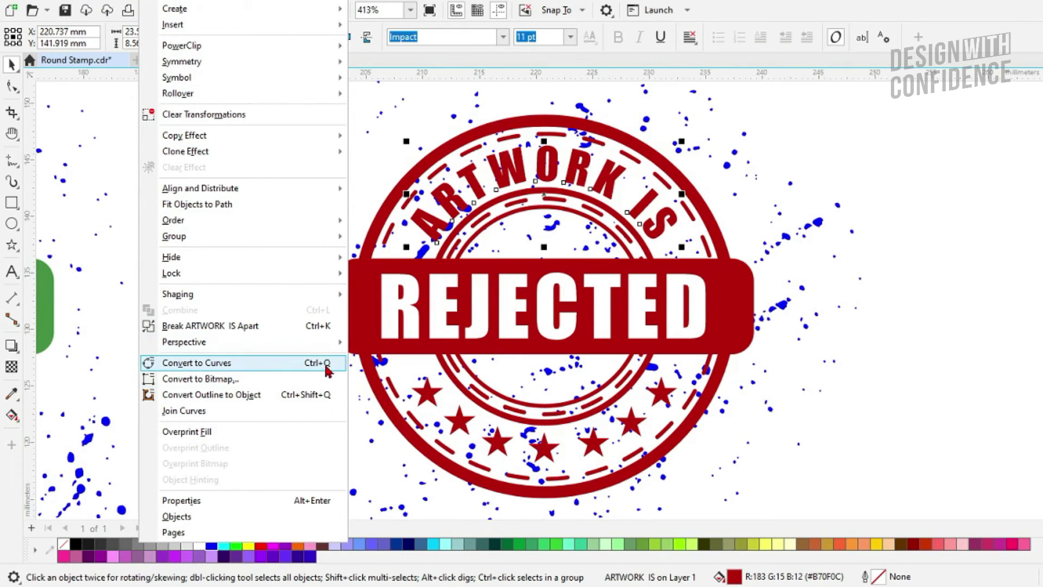
pyautogui.click(324, 364)
# - Convert the white REJECTED text on the copied red stamp to curves
pyautogui.click(419, 294)
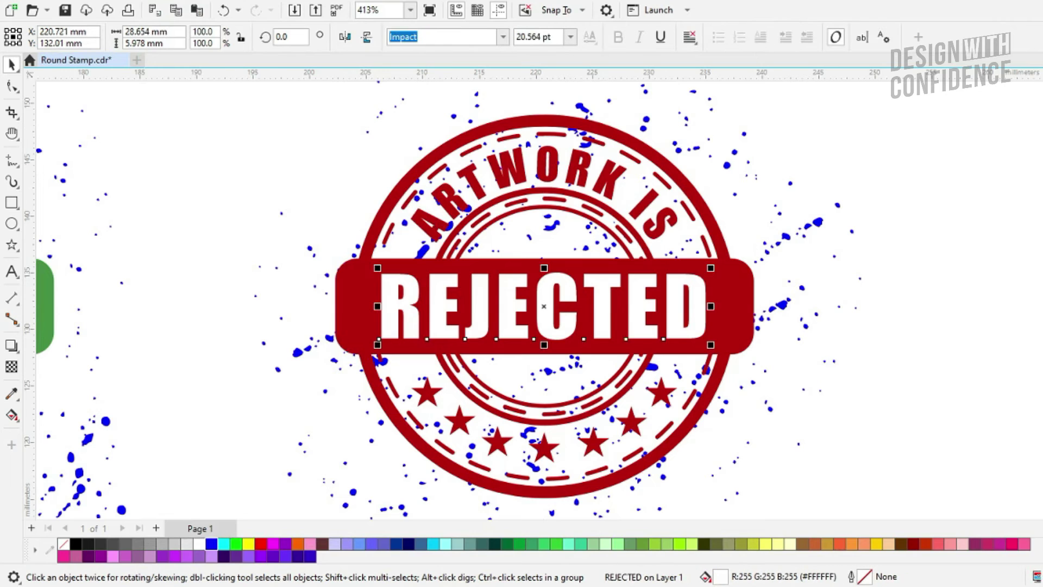
pyautogui.click(162, 1)
pyautogui.moveTo(46, 1)
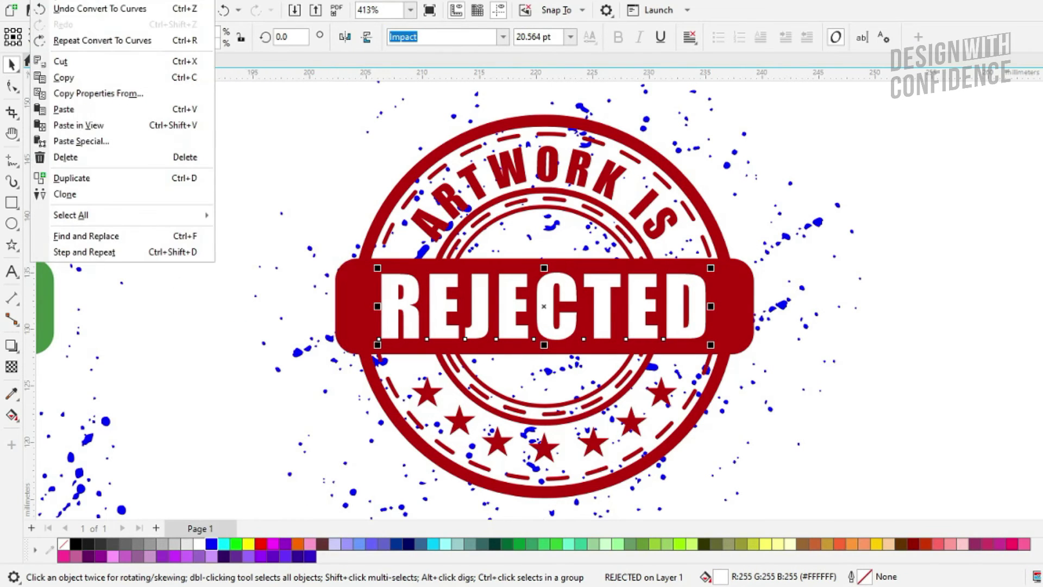
pyautogui.click(144, 42)
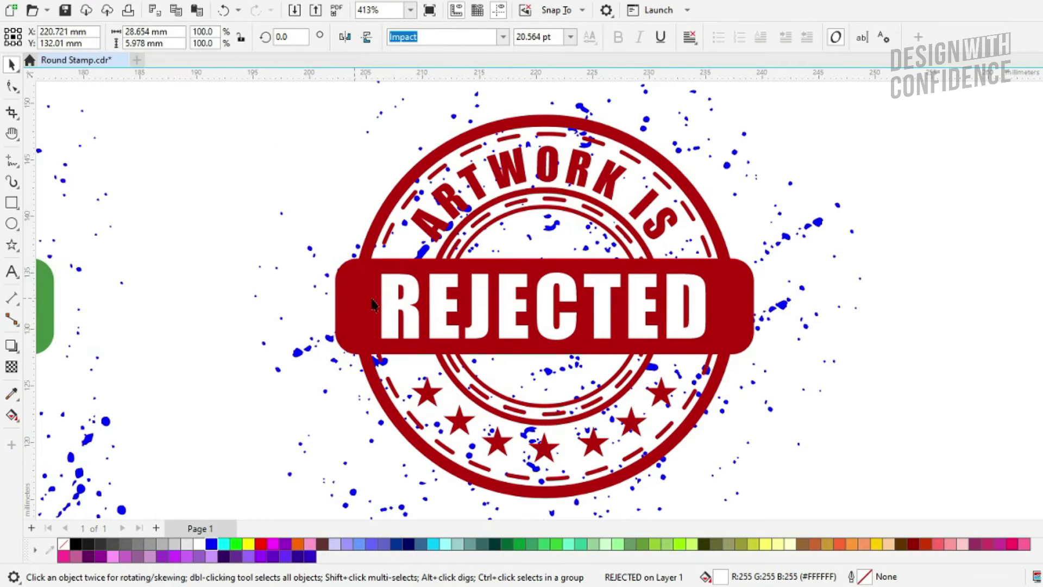
pyautogui.click(389, 298)
pyautogui.click(389, 296)
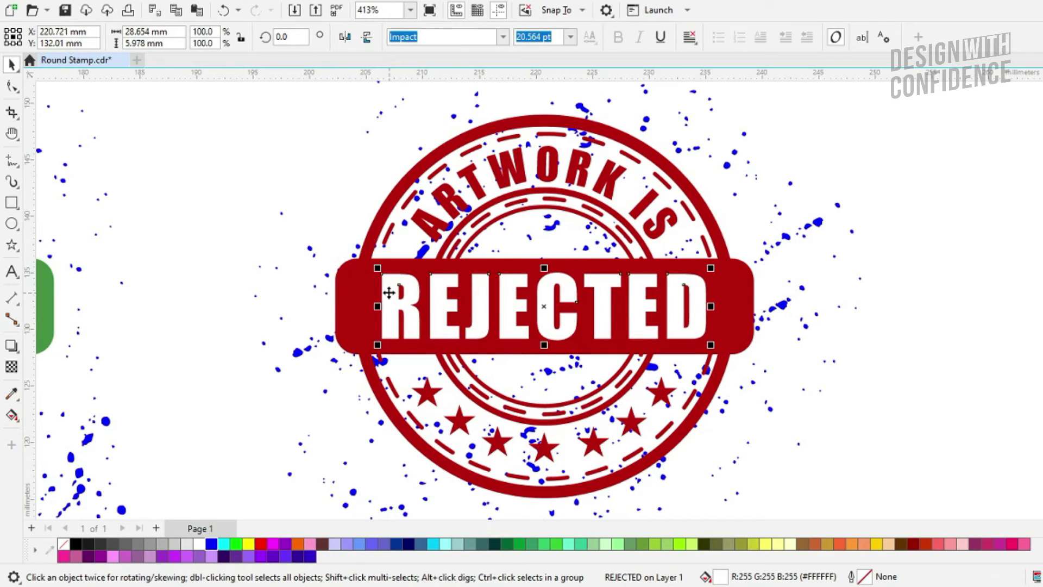
# - Inspect the copied stamps in wireframe view and return to the enhanced view
pyautogui.click(428, 398)
pyautogui.scroll(-3, 427, 277)
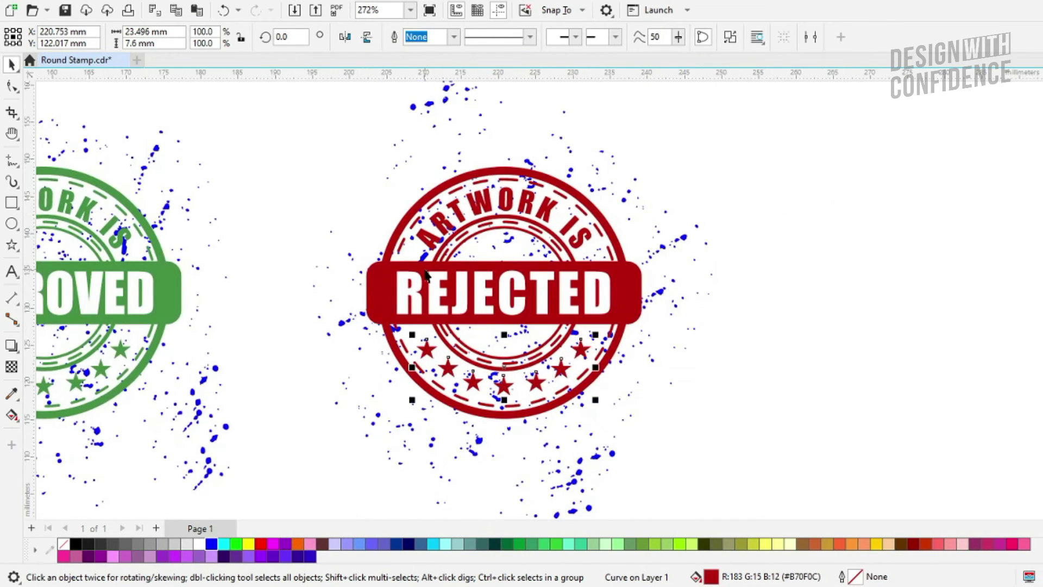
pyautogui.click(611, 254)
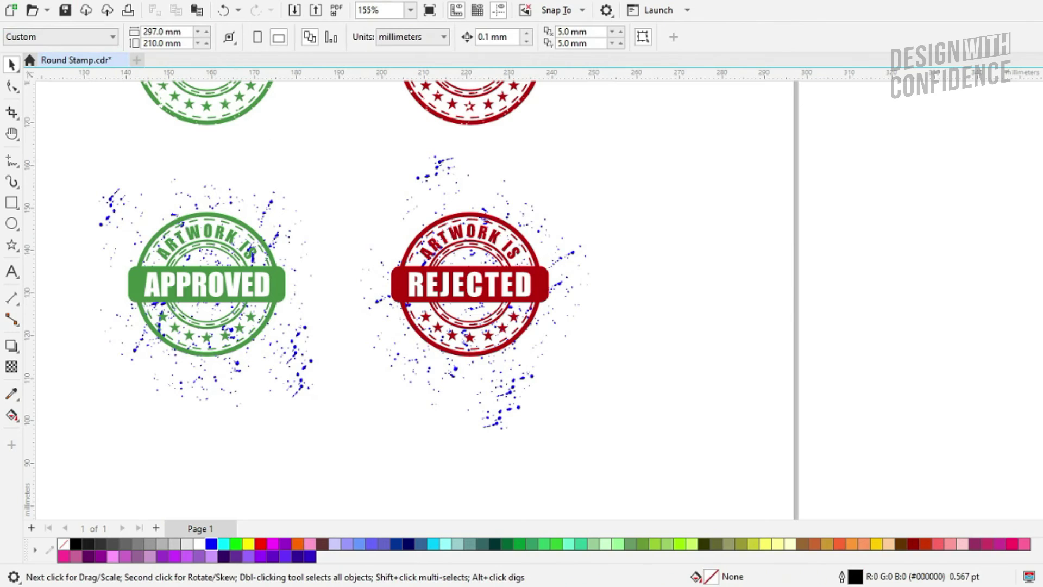
pyautogui.click(79, 2)
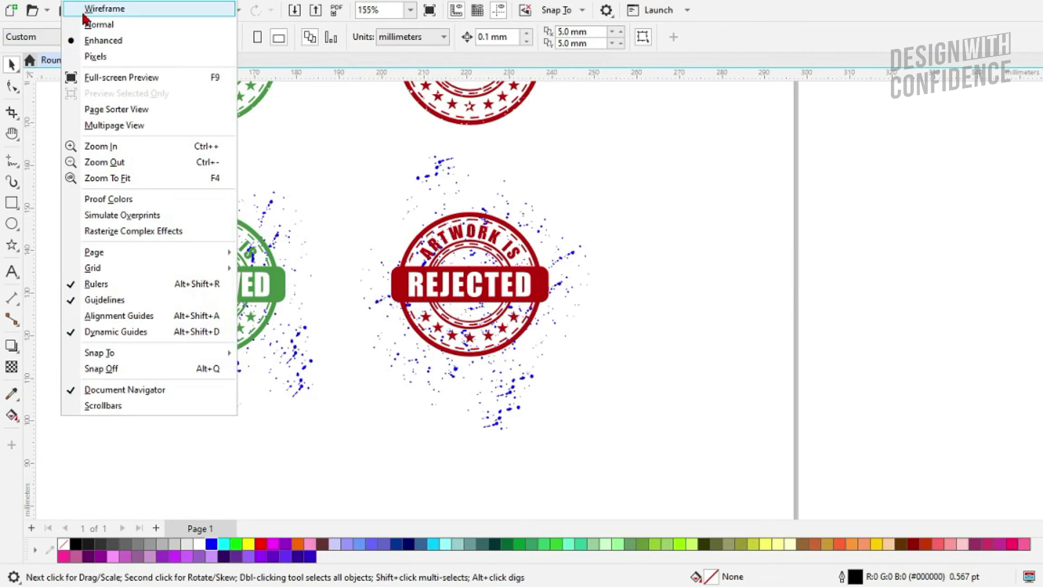
pyautogui.click(104, 9)
pyautogui.click(82, 3)
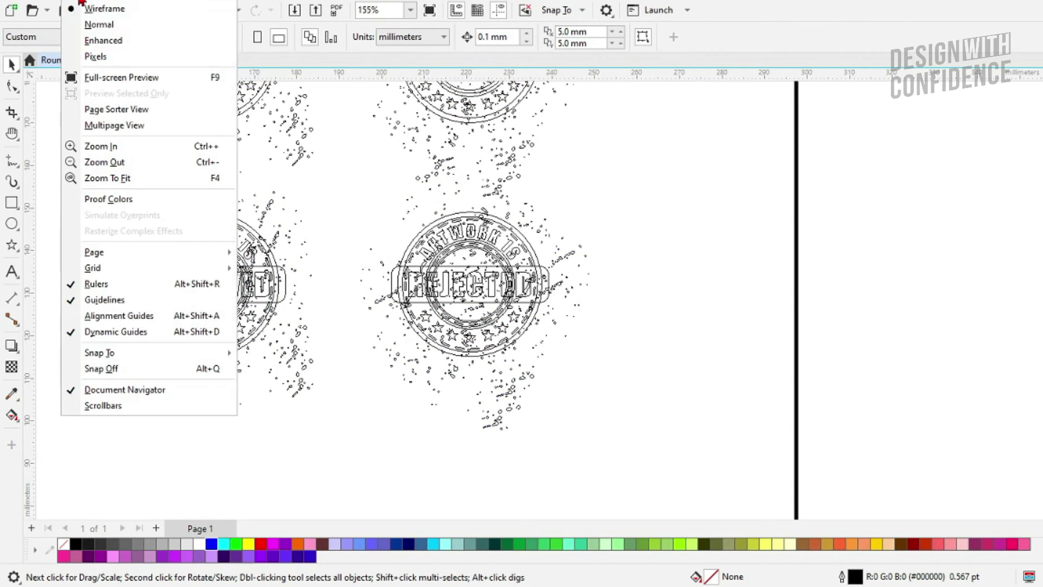
pyautogui.click(90, 40)
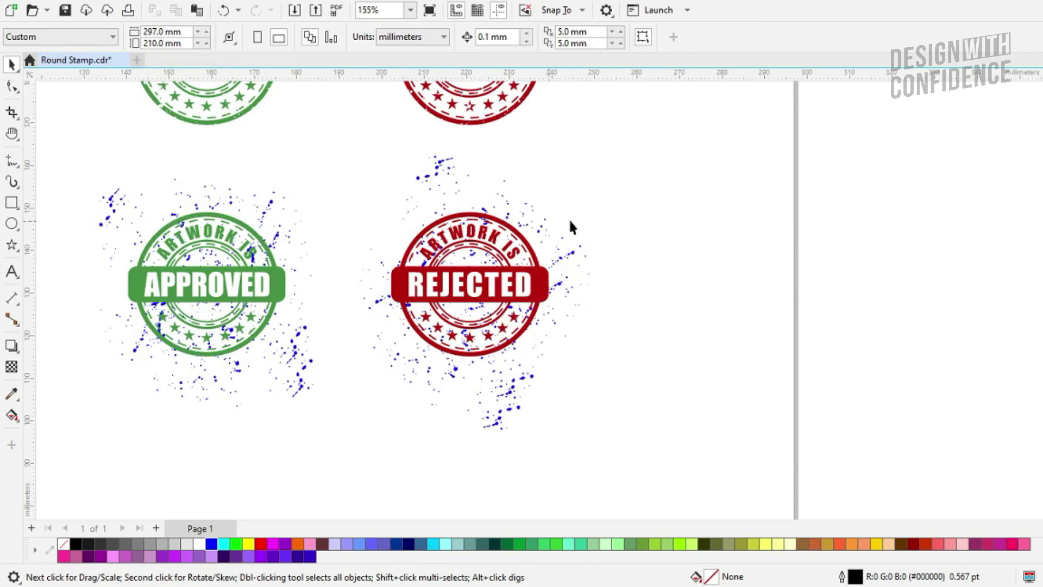
# - Try to weld all parts of the copied red stamp, including the REJECTED lettering, and undo the weld
pyautogui.moveTo(617, 199); pyautogui.dragTo(539, 259)
pyautogui.moveTo(378, 361); pyautogui.dragTo(379, 361)
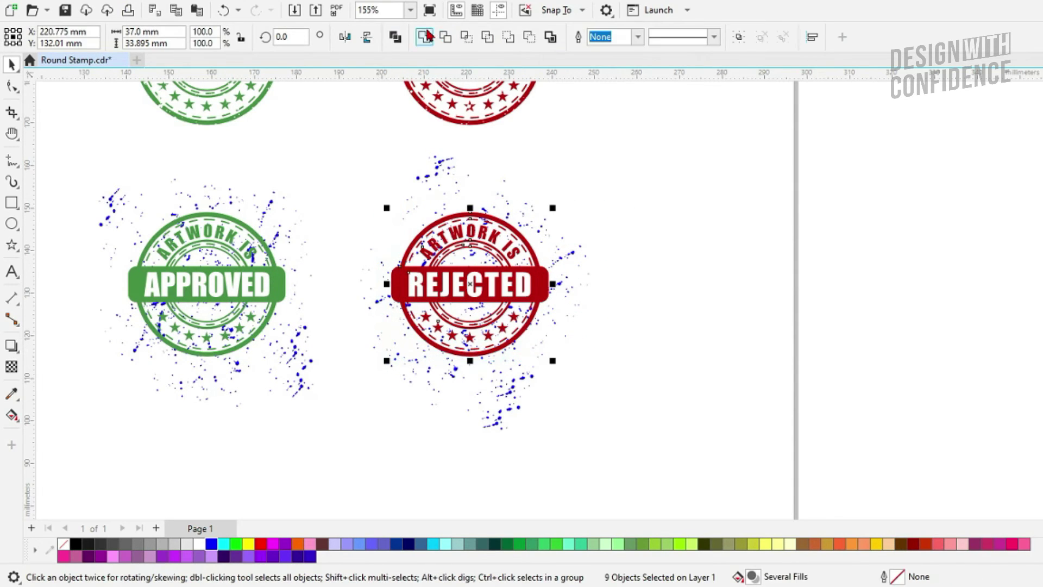
pyautogui.click(428, 36)
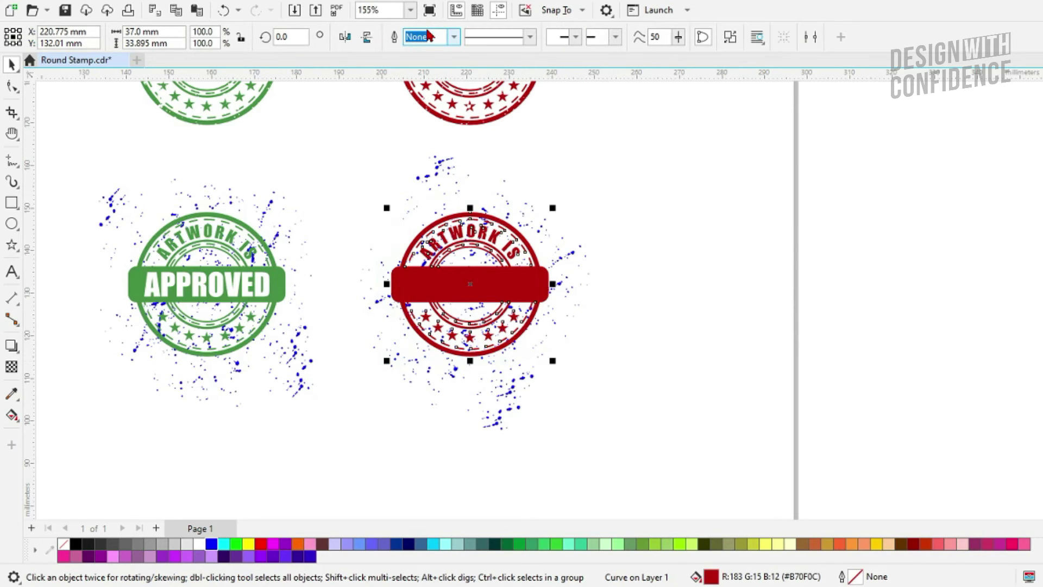
pyautogui.hotkey('ctrl', 'z')
pyautogui.press('Escape')
# - Weld the five ring curves of the copied red stamp into one curve
pyautogui.scroll(3, 461, 276)
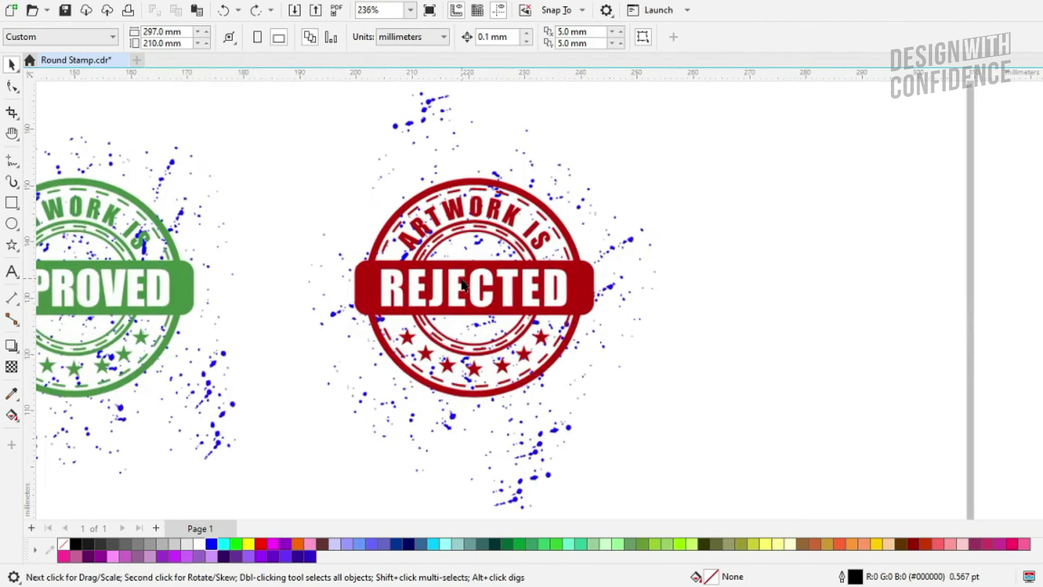
pyautogui.scroll(3, 513, 175)
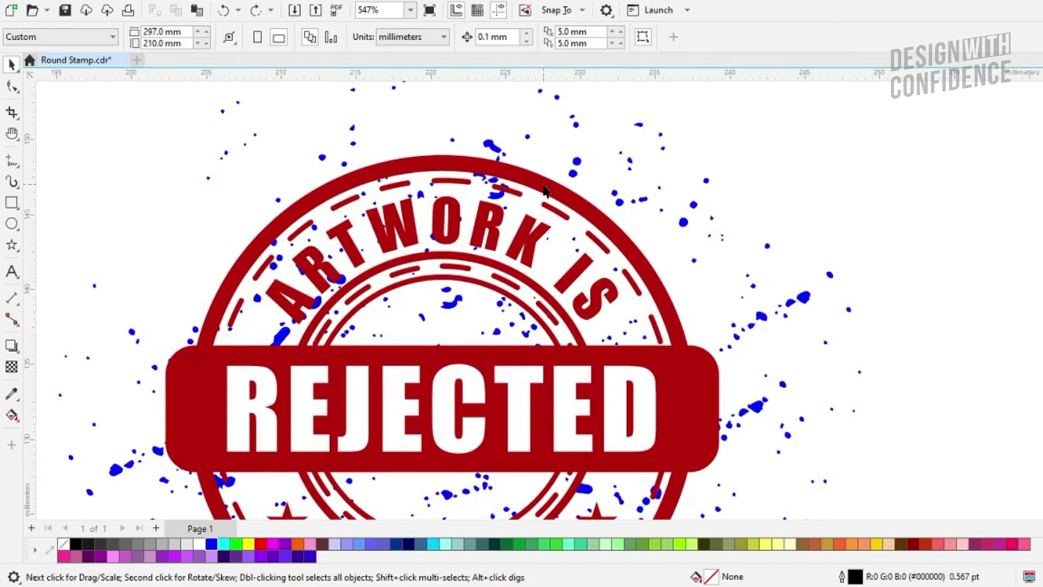
pyautogui.click(553, 216)
pyautogui.keyDown('shift'); pyautogui.click(551, 209); pyautogui.keyUp('shift')
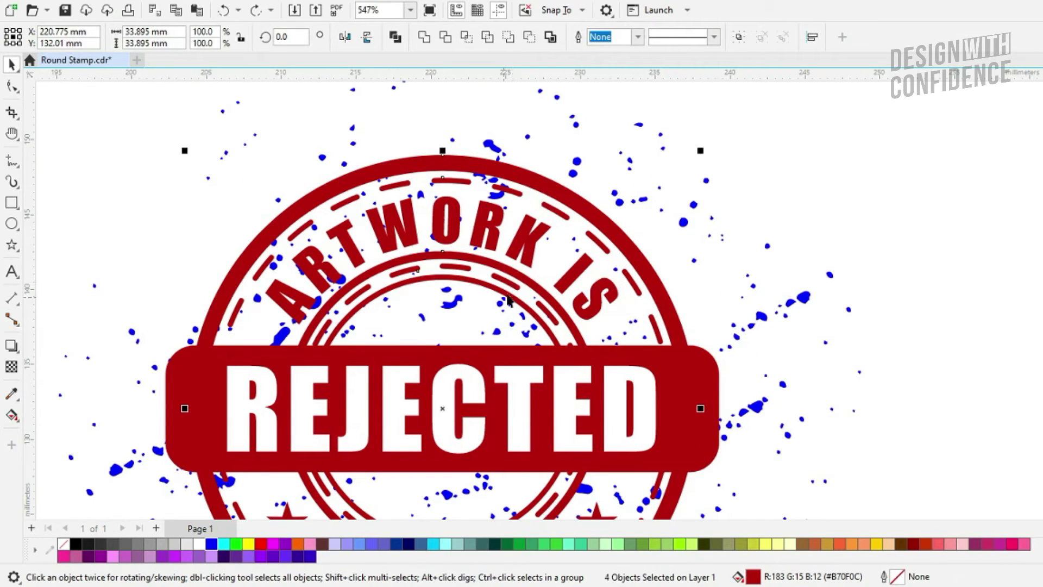
pyautogui.keyDown('shift'); pyautogui.click(509, 289); pyautogui.keyUp('shift')
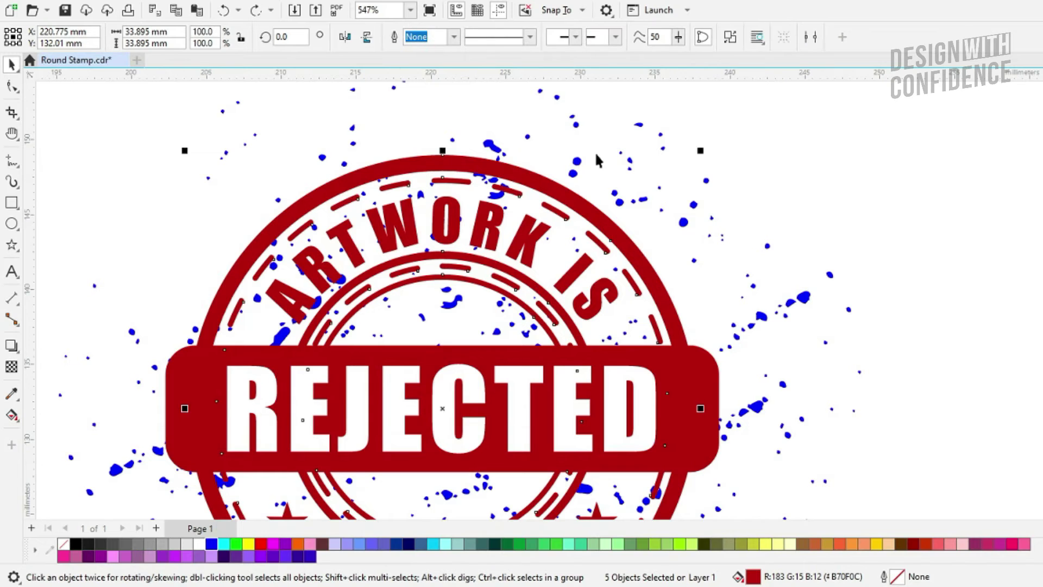
pyautogui.click(356, 125)
pyautogui.scroll(-4, 355, 125)
pyautogui.scroll(-3, 368, 166)
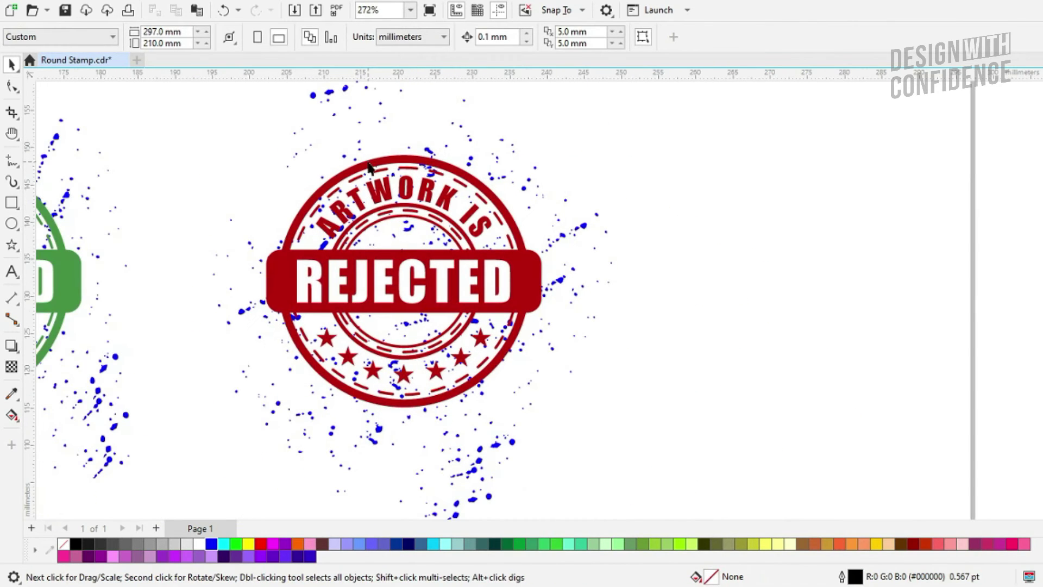
# - Move the welded rings aside as a test and undo the move
pyautogui.moveTo(368, 165); pyautogui.dragTo(771, 166)
pyautogui.click(749, 124)
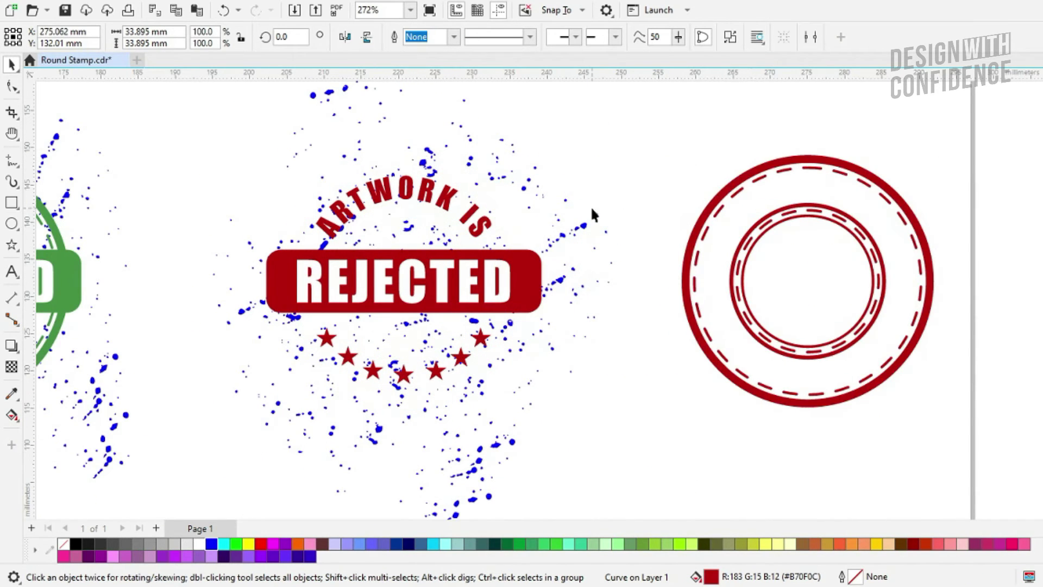
pyautogui.hotkey('ctrl', 'z')
pyautogui.click(545, 223)
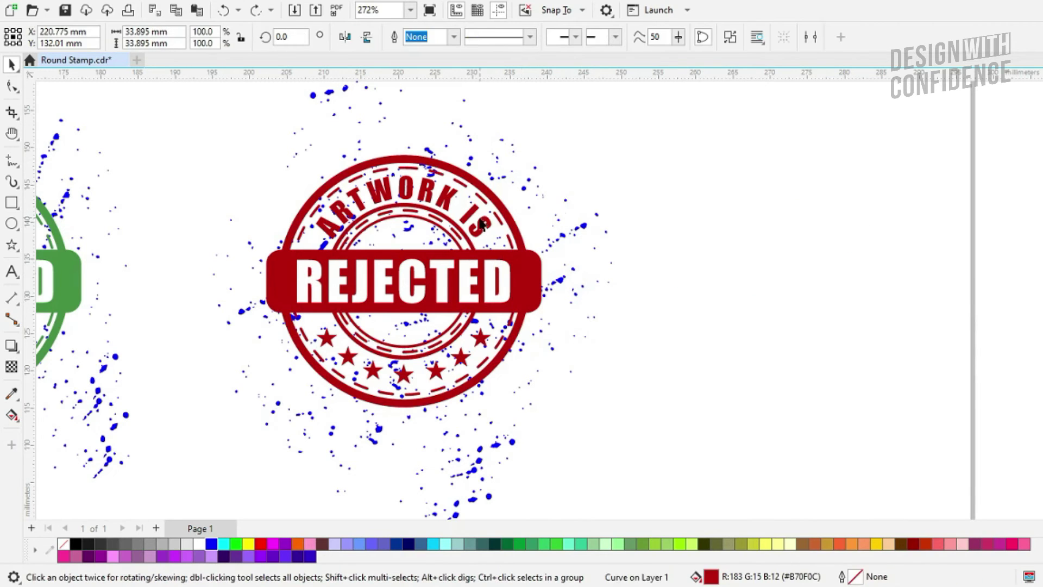
# - Weld the curved ARTWORK IS lettering to the rings of the copied red stamp
pyautogui.click(472, 208)
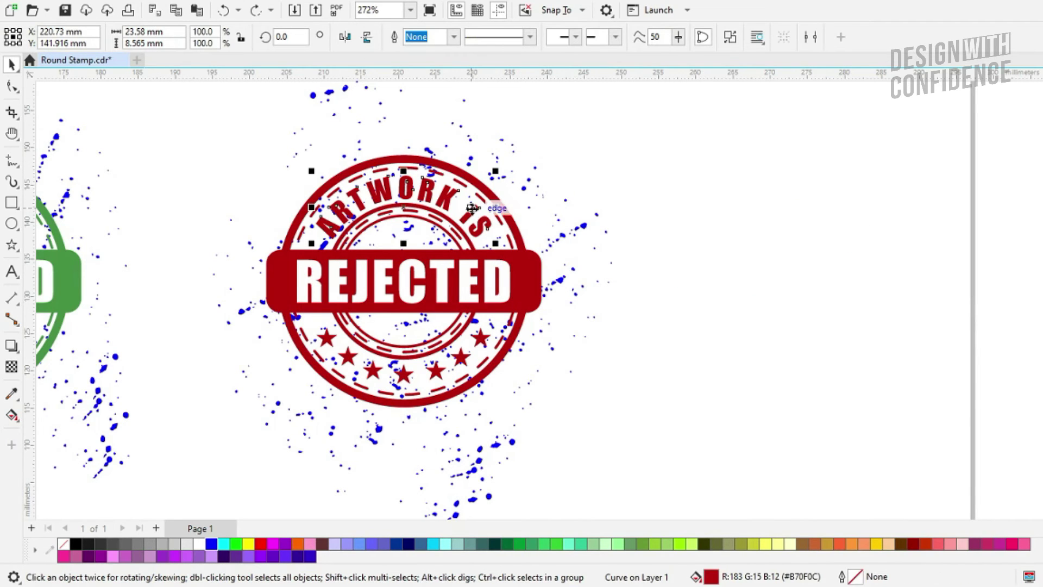
pyautogui.keyDown('shift'); pyautogui.click(517, 234); pyautogui.keyUp('shift')
pyautogui.click(431, 38)
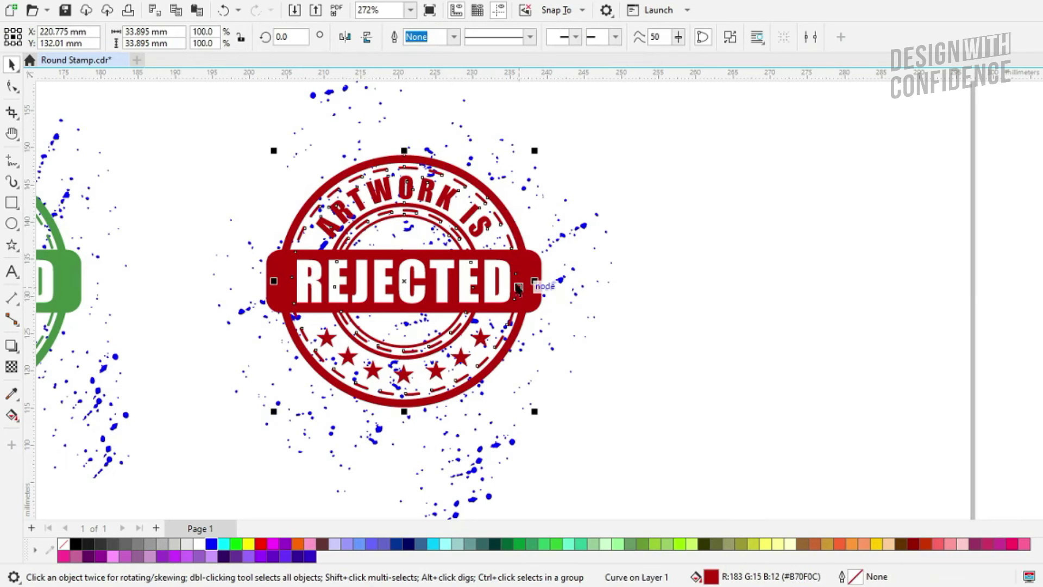
pyautogui.click(594, 256)
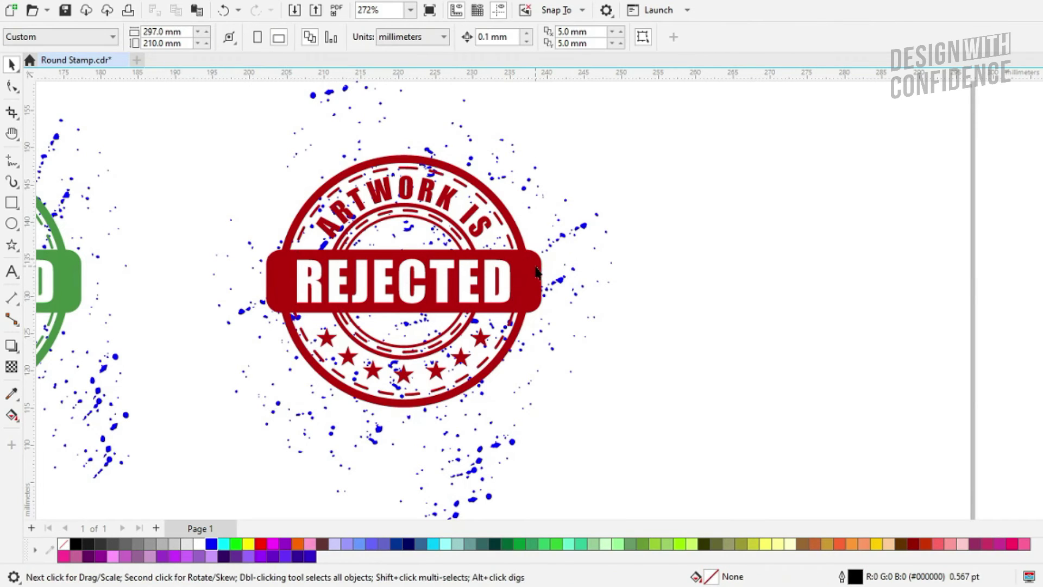
# - Weld the rounded red banner to the rings and ARTWORK IS curve, and check the result with a trial move
pyautogui.scroll(2, 506, 273)
pyautogui.moveTo(525, 263); pyautogui.dragTo(822, 256)
pyautogui.hotkey('ctrl', 'z')
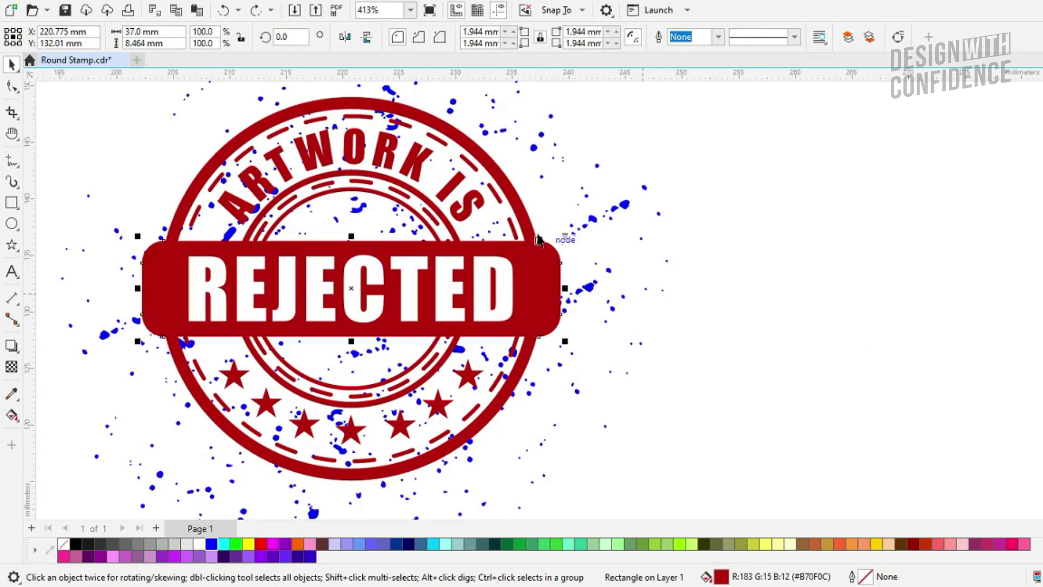
pyautogui.keyDown('shift'); pyautogui.click(525, 219); pyautogui.keyUp('shift')
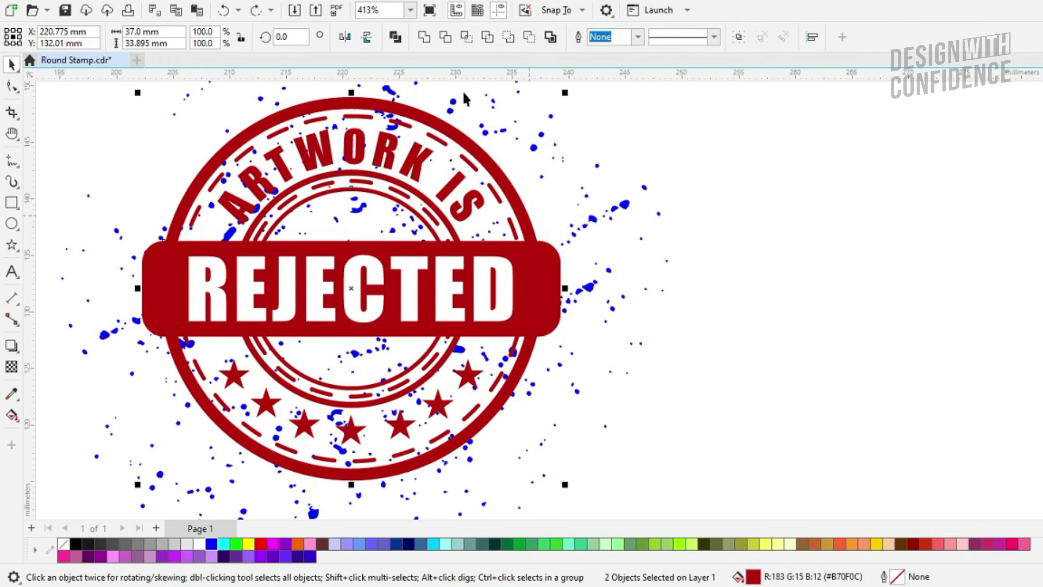
pyautogui.click(424, 38)
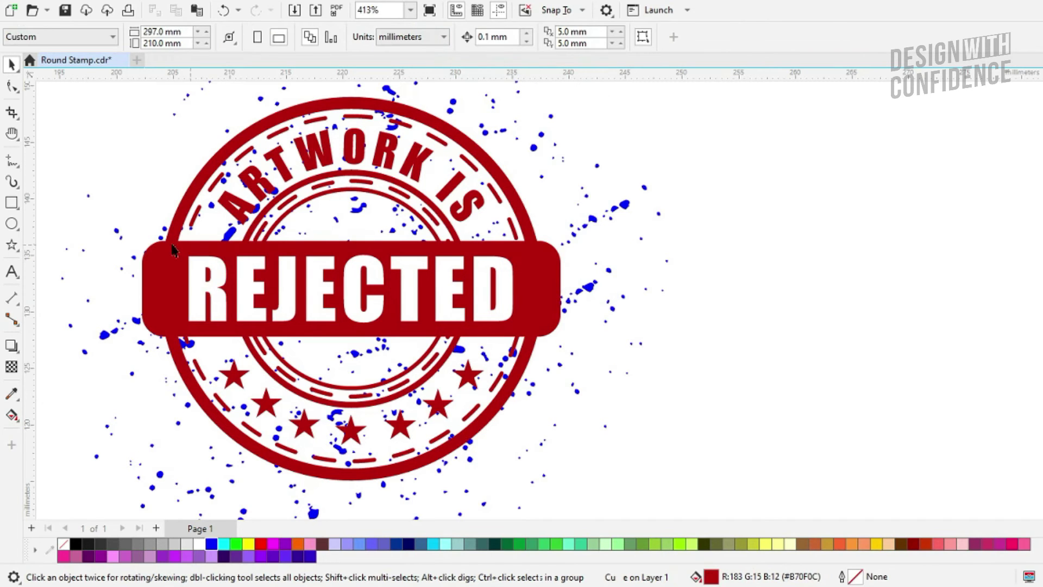
pyautogui.moveTo(454, 245); pyautogui.dragTo(704, 313)
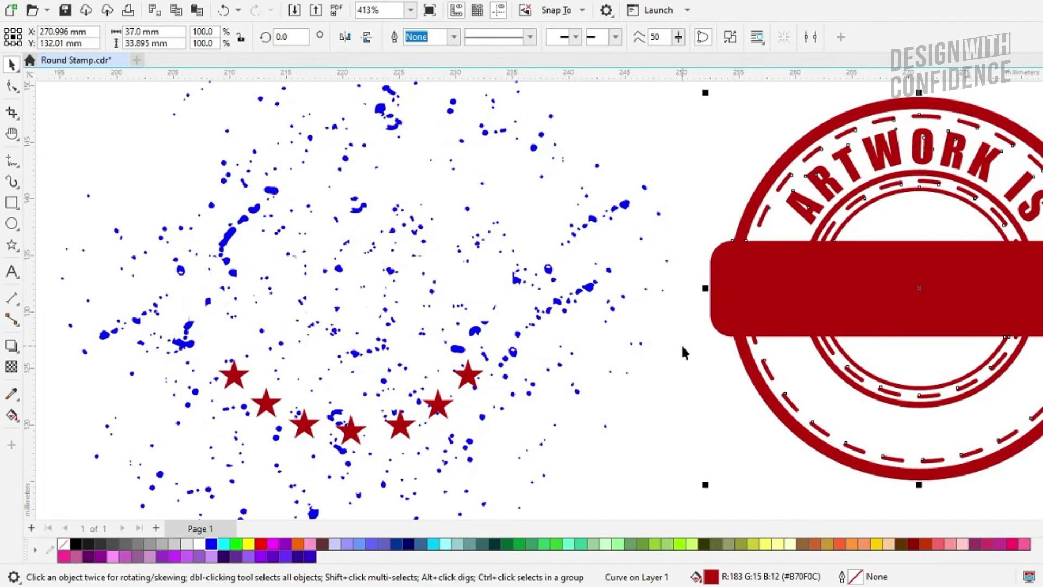
pyautogui.hotkey('ctrl', 'z')
pyautogui.click(486, 278)
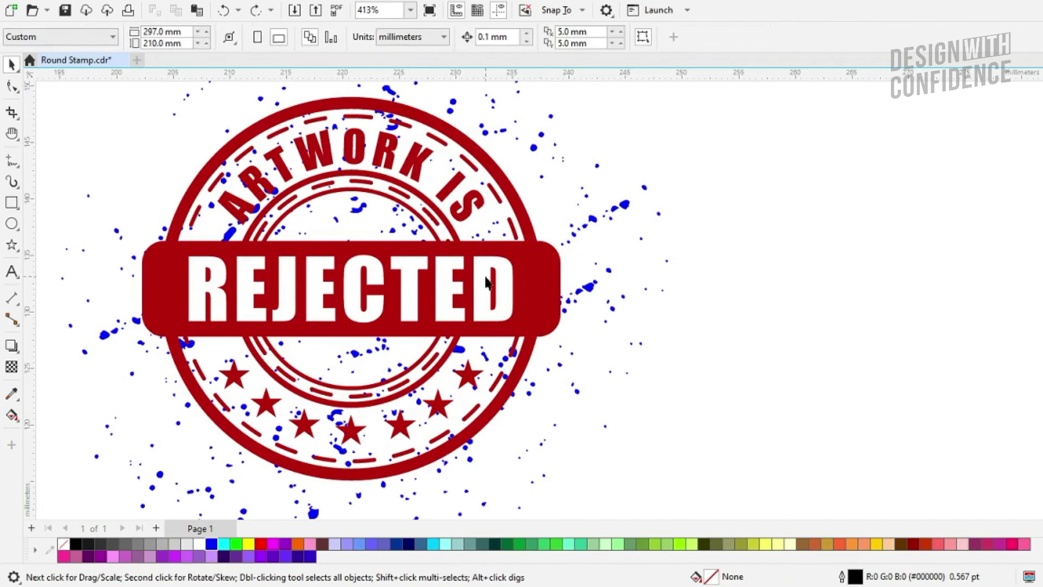
# - Try to trim the REJECTED lettering out of the welded banner curve, and check the cutout with a trial move
pyautogui.keyDown('shift'); pyautogui.click(544, 259); pyautogui.keyUp('shift')
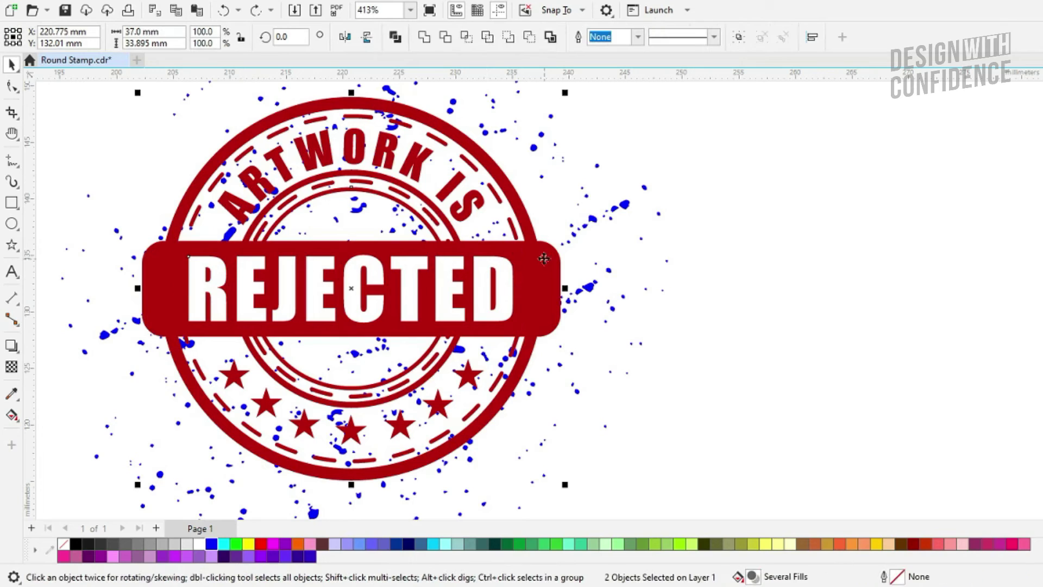
pyautogui.click(444, 39)
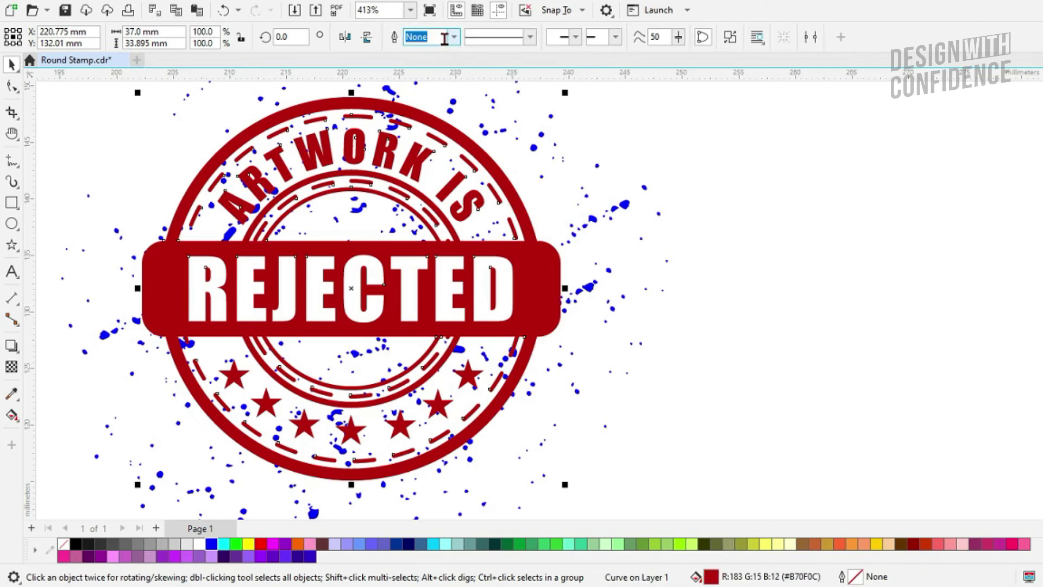
pyautogui.click(709, 295)
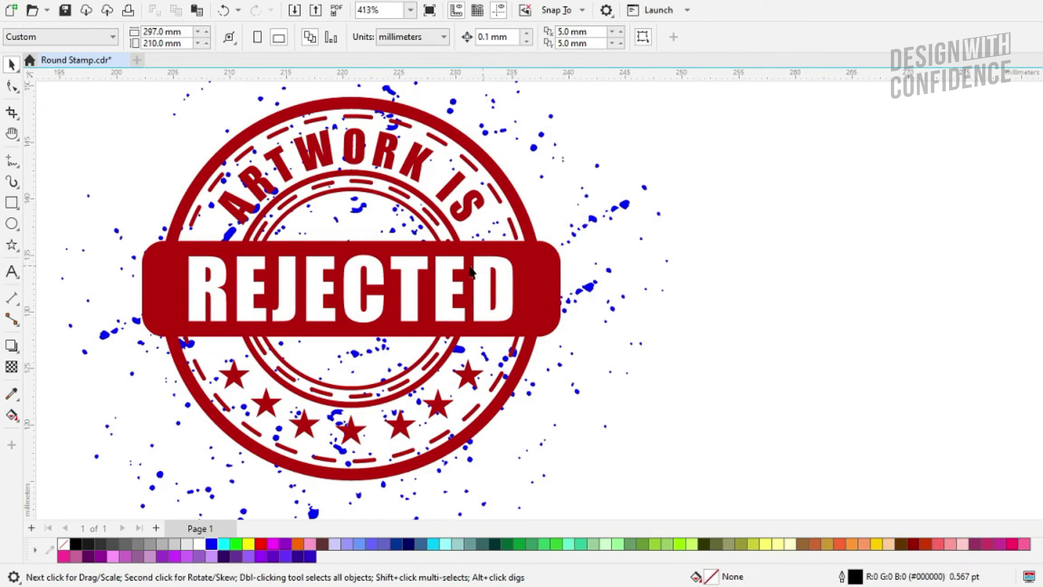
pyautogui.click(540, 260)
pyautogui.moveTo(540, 263); pyautogui.dragTo(907, 254)
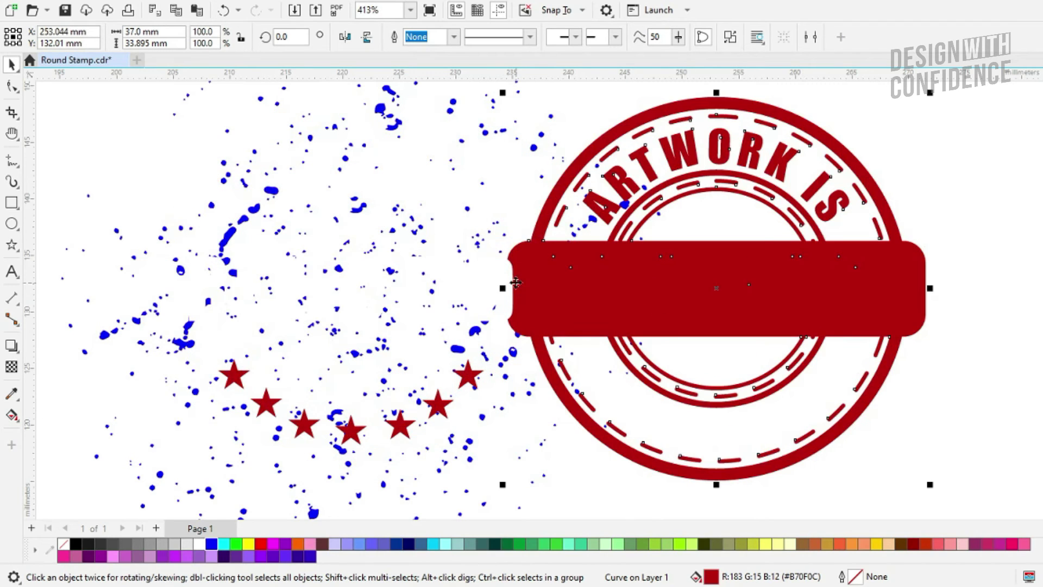
pyautogui.hotkey('ctrl', 'z')
pyautogui.click(639, 265)
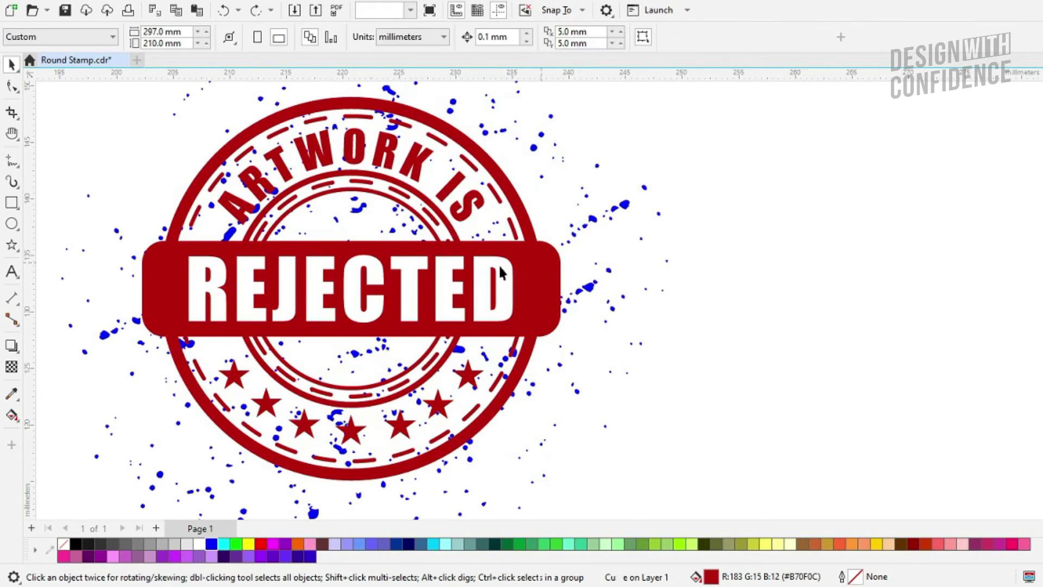
# - Repeat the trim of the welded red stamp curve using the white REJECTED lettering
pyautogui.click(498, 263)
pyautogui.keyDown('shift'); pyautogui.click(534, 265); pyautogui.keyUp('shift')
pyautogui.click(446, 37)
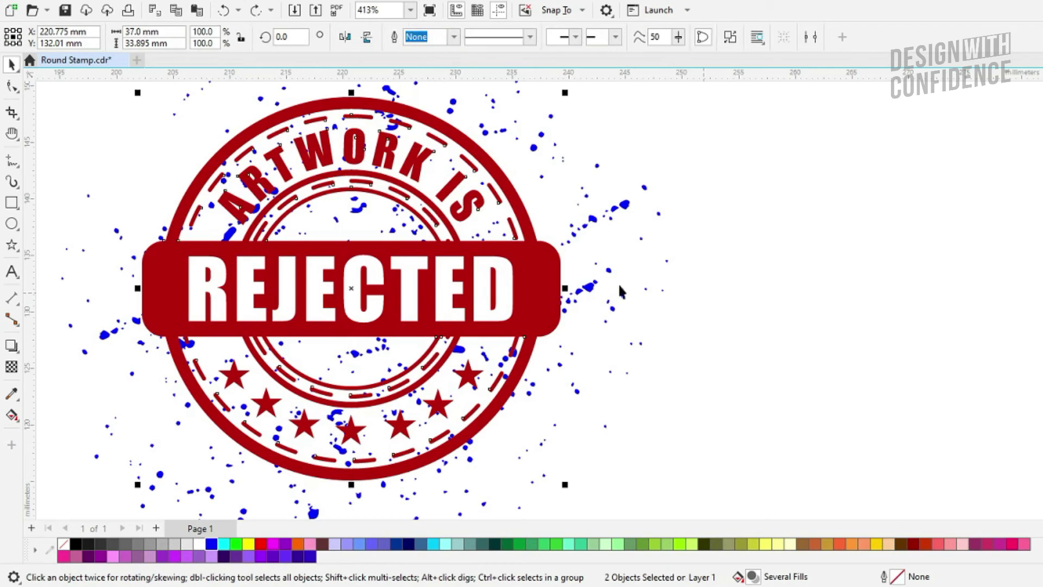
pyautogui.click(619, 288)
# - Move the red stamp curve aside to inspect the cutout, and undo the move and the repeated trim
pyautogui.moveTo(539, 272); pyautogui.dragTo(818, 226)
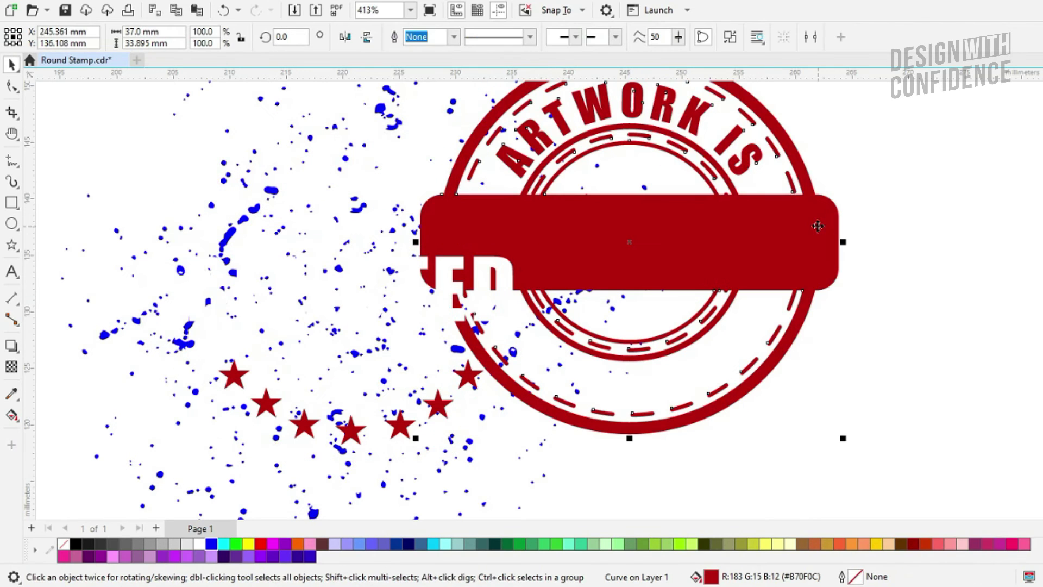
pyautogui.click(741, 233)
pyautogui.click(727, 238)
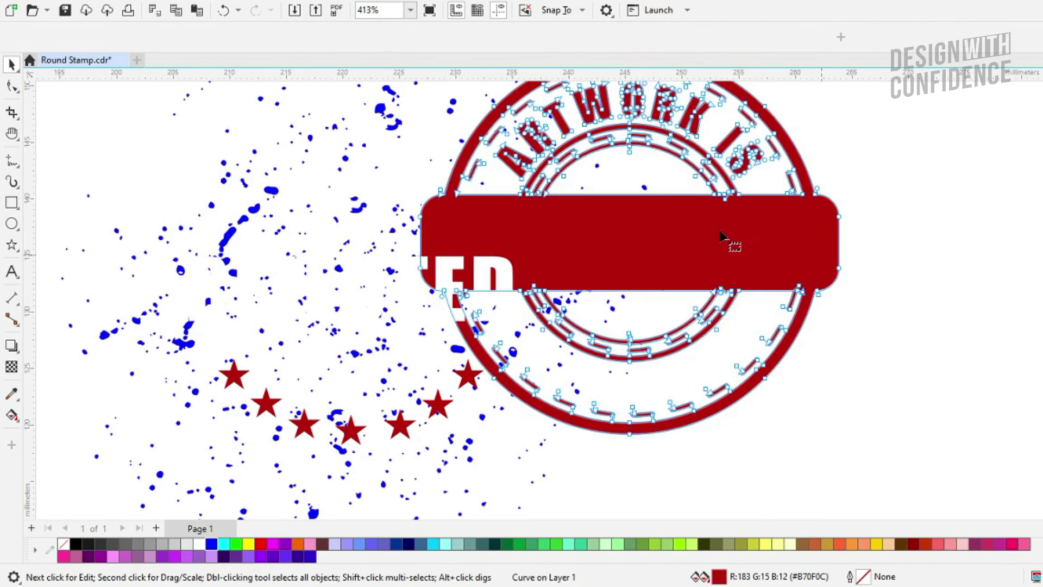
pyautogui.press('space')
pyautogui.hotkey('ctrl', 'z')
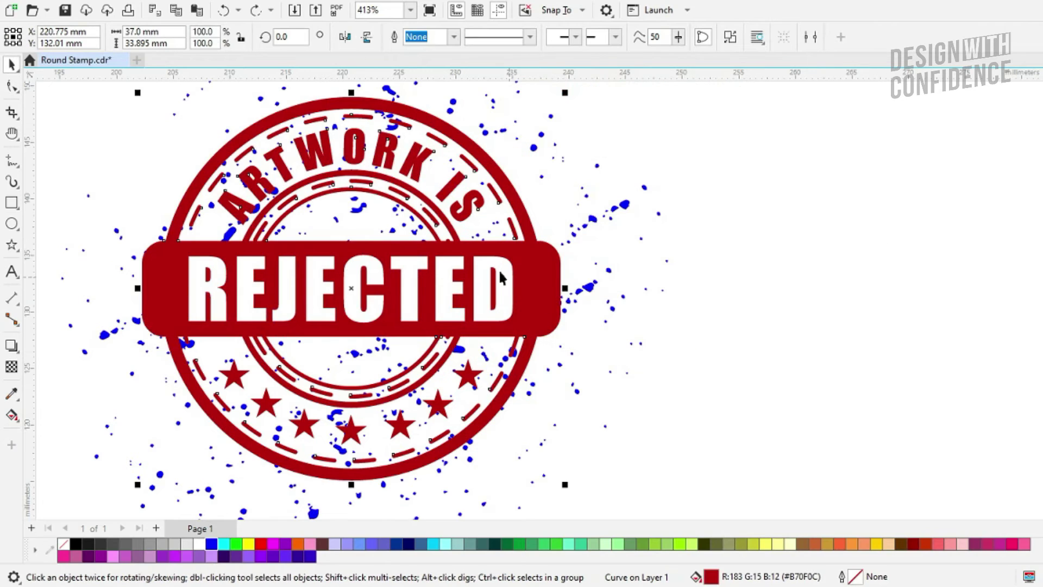
pyautogui.click(500, 272)
pyautogui.hotkey('ctrl', 'z')
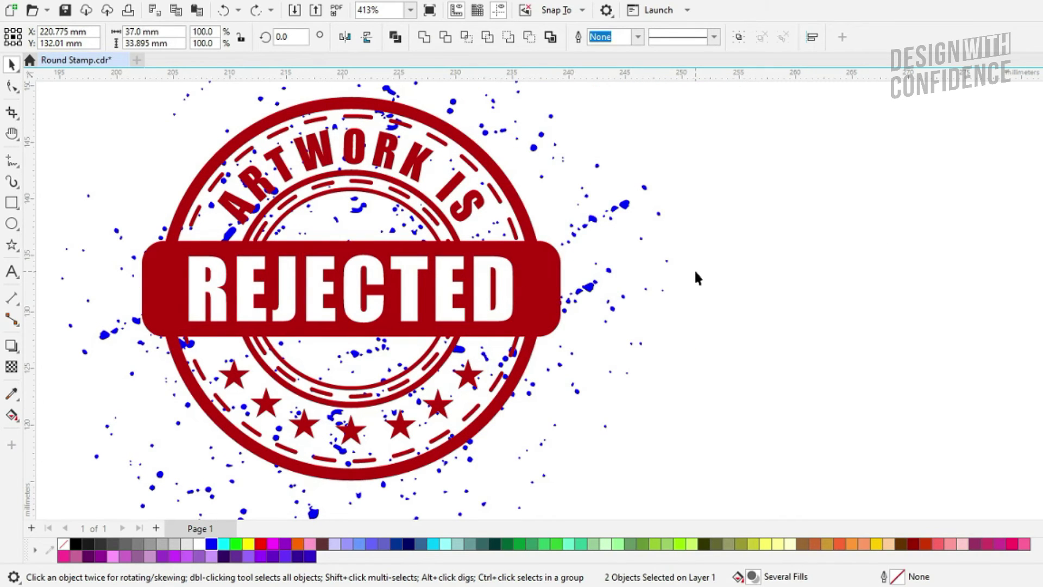
# - Move the red stamp curve sideways once more as a test, and undo the move and the first trim
pyautogui.click(696, 272)
pyautogui.moveTo(531, 263); pyautogui.dragTo(628, 263)
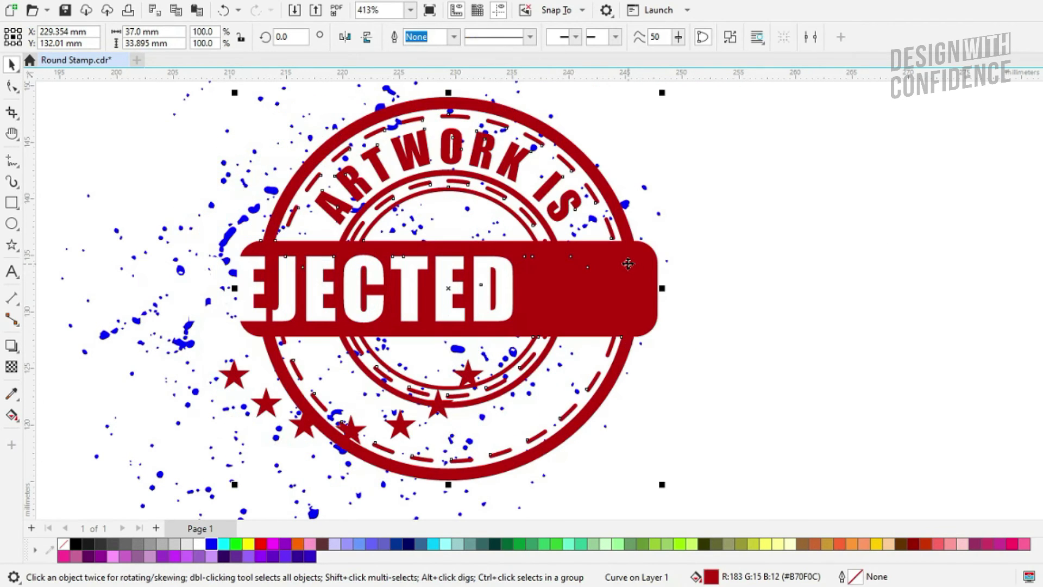
pyautogui.hotkey('ctrl', 'z')
pyautogui.hotkey('ctrl', 'z')
pyautogui.press('Escape')
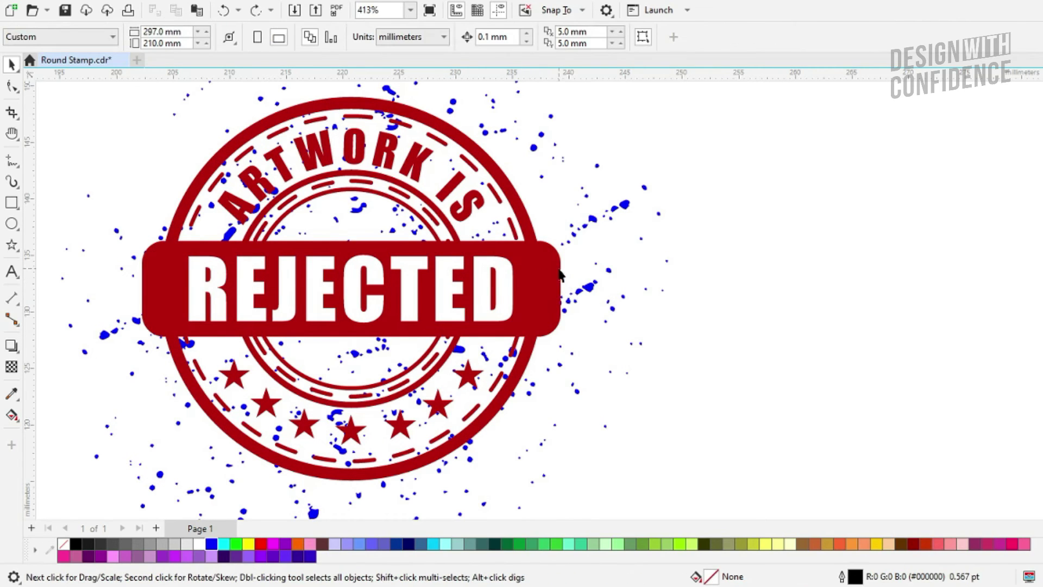
# - Undo the welds of the banner, ARTWORK IS lettering and rings on the copied red stamp
pyautogui.moveTo(560, 271); pyautogui.dragTo(774, 295)
pyautogui.hotkey('ctrl', 'z')
pyautogui.hotkey('ctrl', 'z')
pyautogui.click(677, 276)
pyautogui.hotkey('ctrl', 'z')
pyautogui.hotkey('ctrl', 'z')
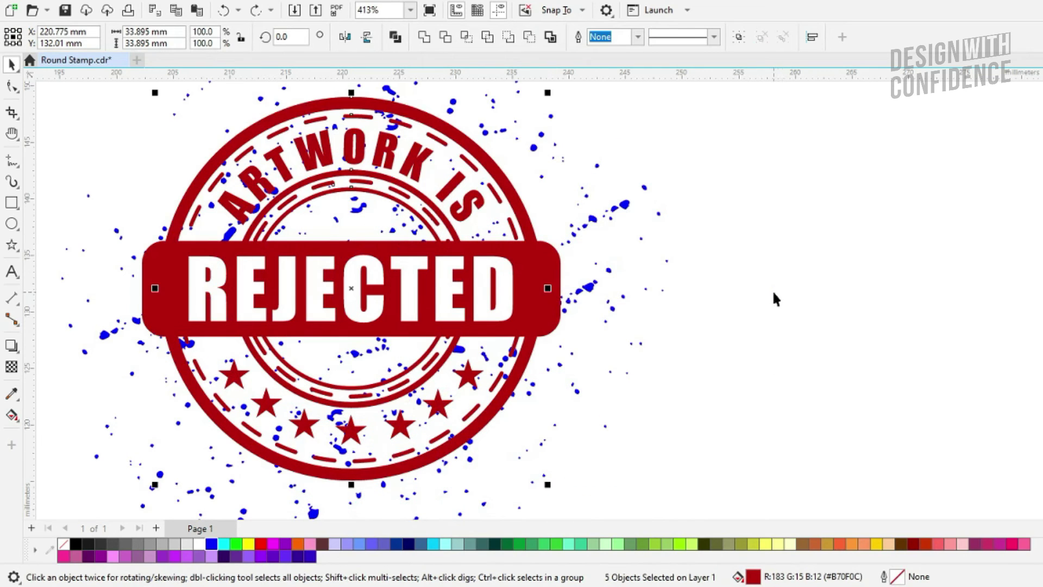
# - Undo one more edit on the copied red stamp, and move its banner aside as a test and undo that move
pyautogui.hotkey('ctrl', 'z')
pyautogui.moveTo(549, 293); pyautogui.dragTo(817, 212)
pyautogui.hotkey('ctrl', 'z')
# - Convert the white REJECTED lettering on the red banner to curves and clear the selection
pyautogui.click(446, 282)
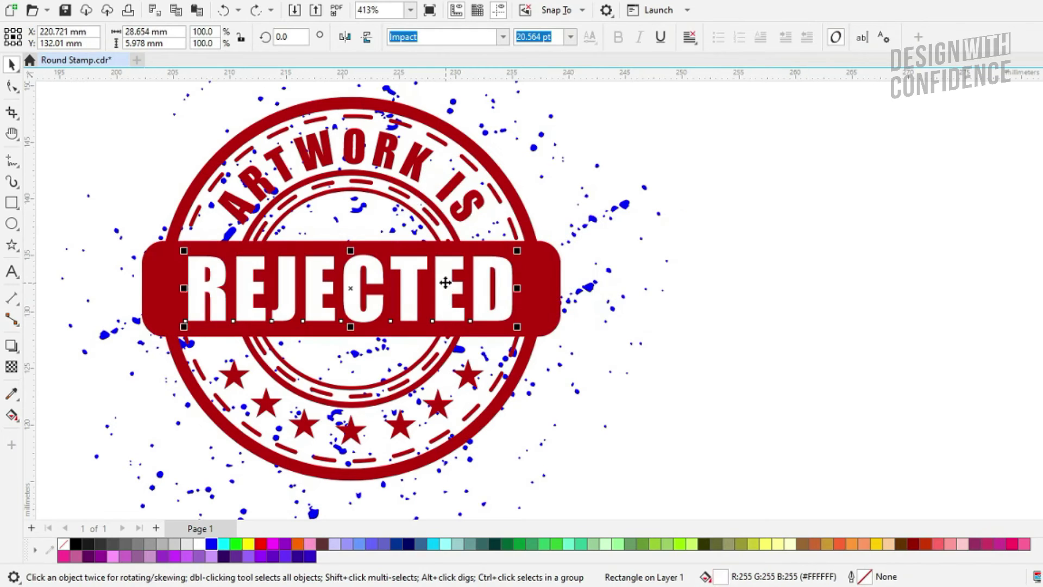
pyautogui.rightClick(140, 288)
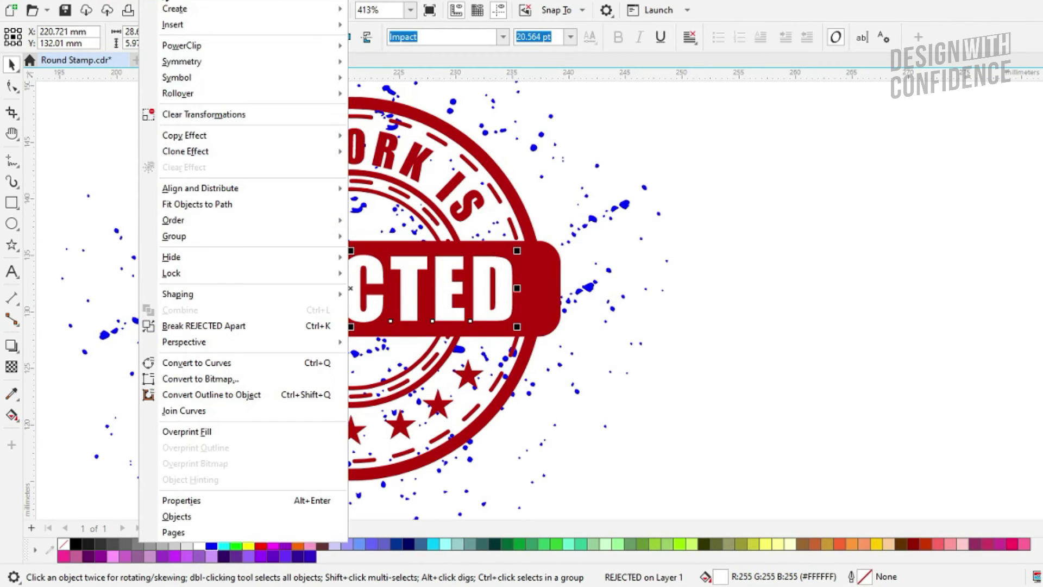
pyautogui.click(229, 368)
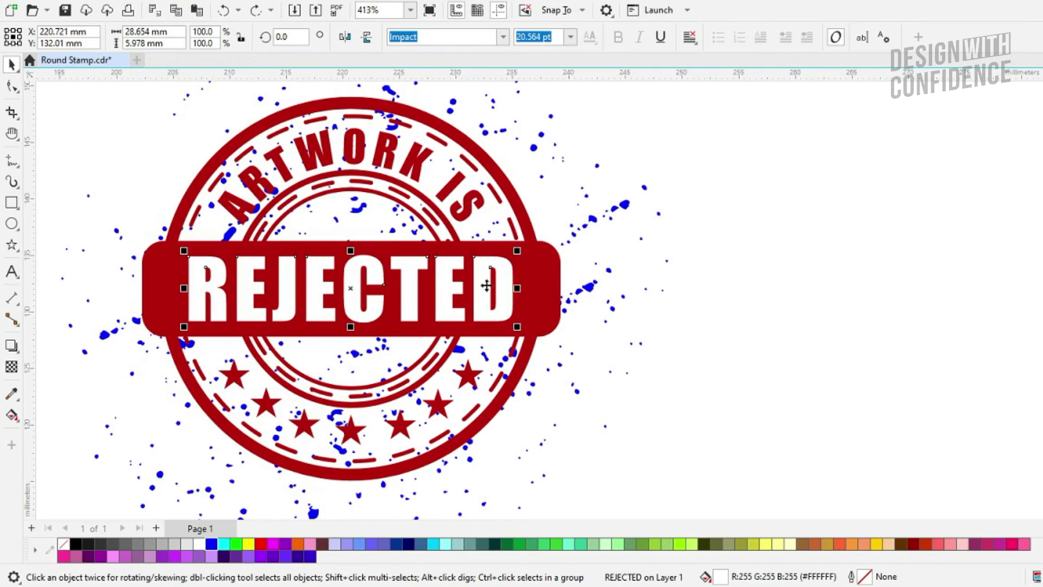
pyautogui.keyDown('shift'); pyautogui.click(547, 268); pyautogui.keyUp('shift')
pyautogui.click(645, 273)
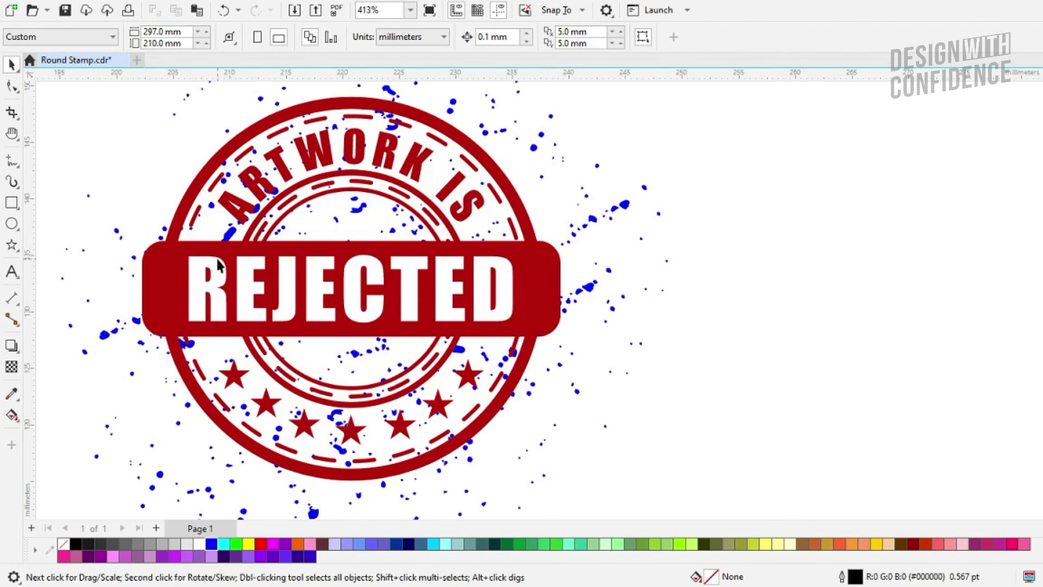
# - Move the red stamp's outer ring aside as a test, undo the move, and check the ARTWORK IS lettering as a separate object
pyautogui.moveTo(172, 242); pyautogui.dragTo(139, 228)
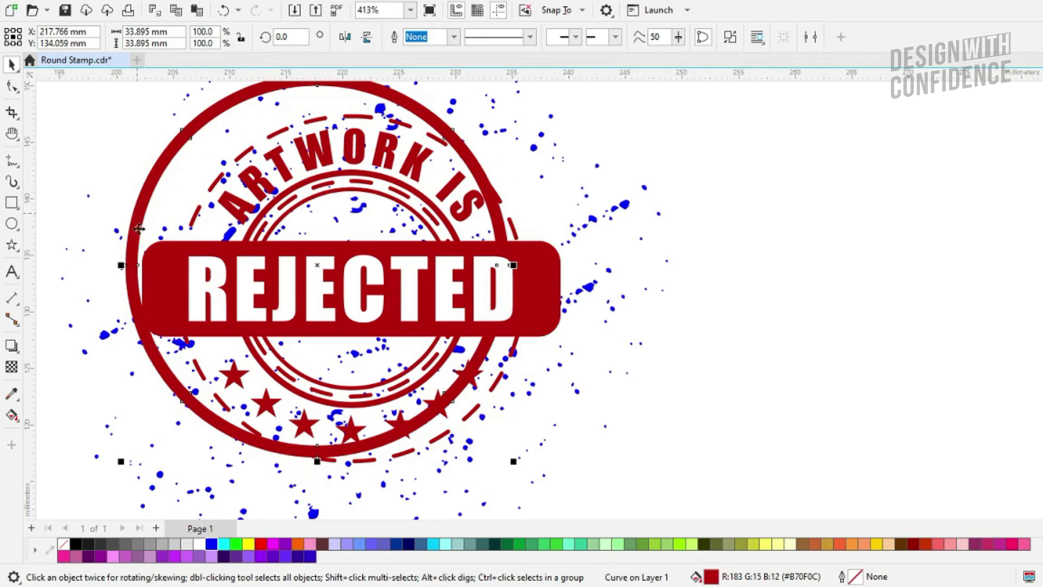
pyautogui.hotkey('ctrl', 'z')
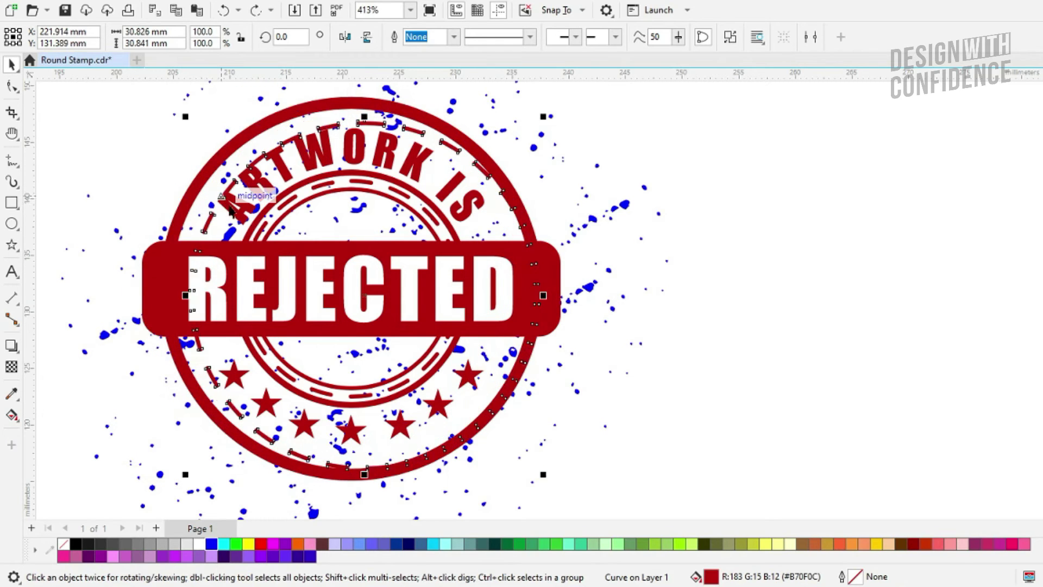
pyautogui.click(239, 231)
pyautogui.click(250, 210)
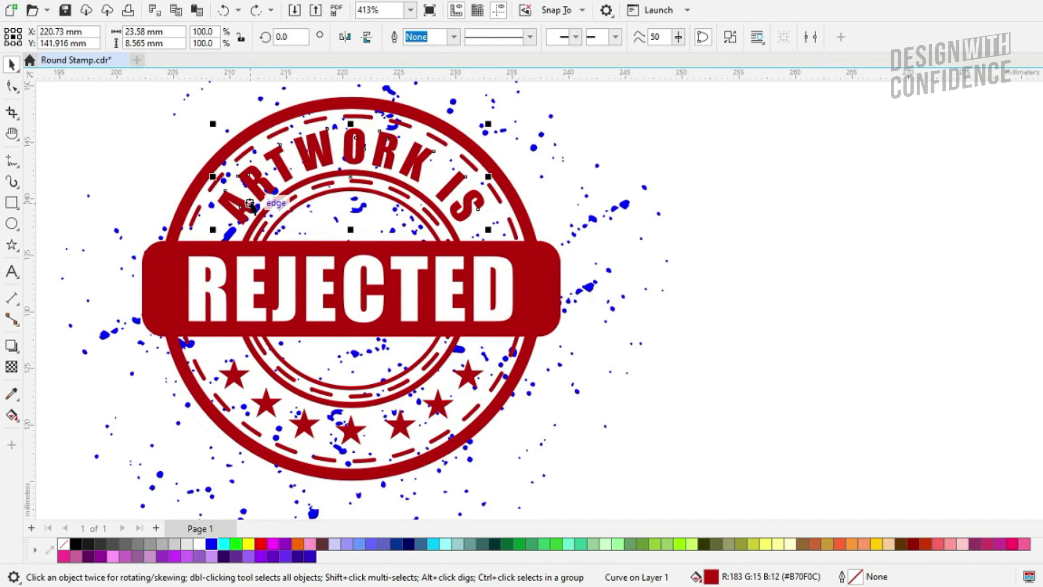
# - Weld the inner, dashed and outer rings of the red stamp, and test the result with a sideways move that is undone
pyautogui.click(320, 195)
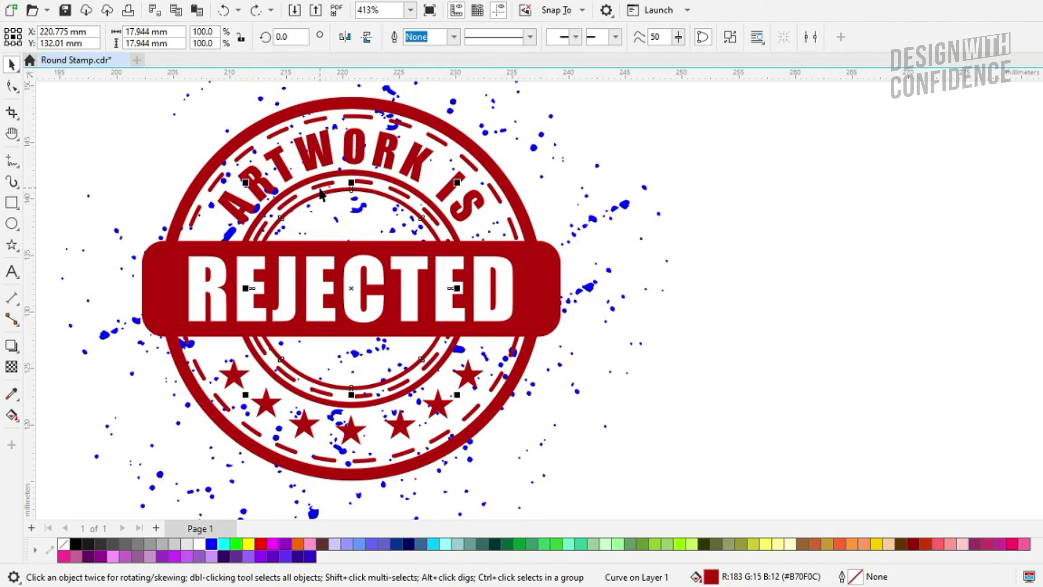
pyautogui.keyDown('shift'); pyautogui.click(320, 185); pyautogui.keyUp('shift')
pyautogui.keyDown('shift'); pyautogui.click(320, 183); pyautogui.keyUp('shift')
pyautogui.keyDown('shift'); pyautogui.click(306, 123); pyautogui.keyUp('shift')
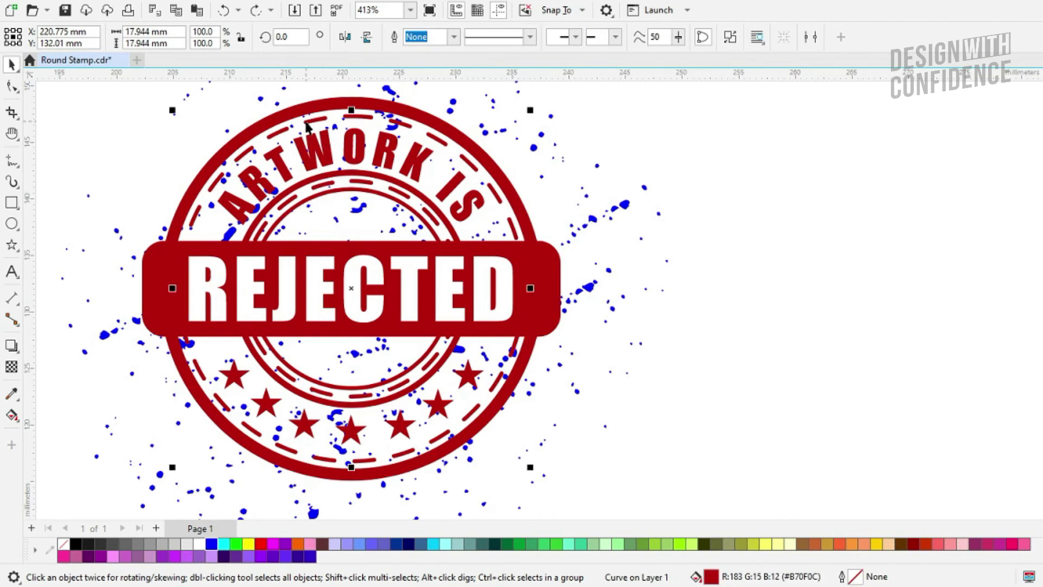
pyautogui.keyDown('shift'); pyautogui.click(313, 105); pyautogui.keyUp('shift')
pyautogui.click(424, 39)
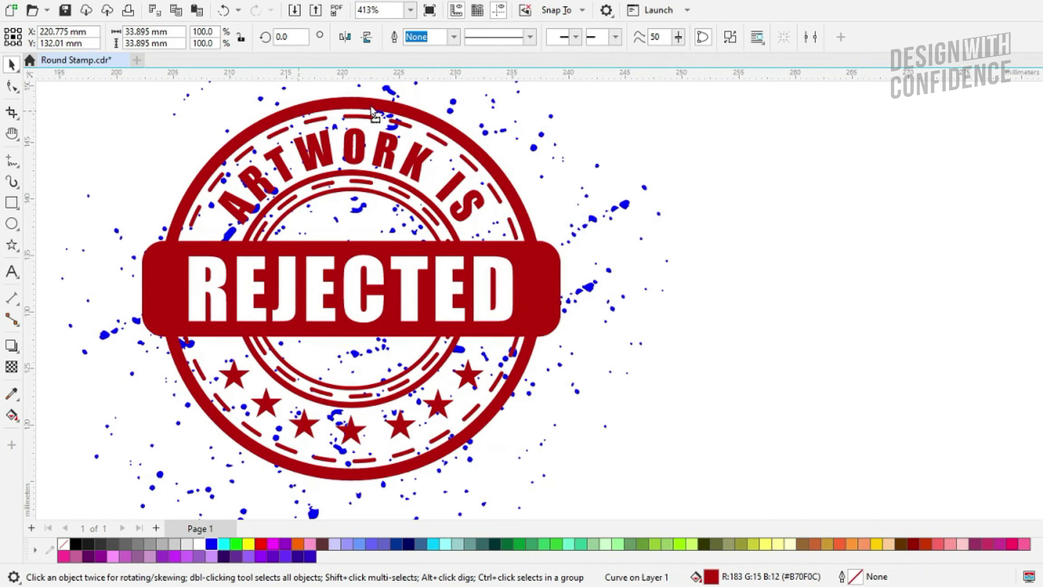
pyautogui.moveTo(297, 104); pyautogui.dragTo(717, 106)
pyautogui.hotkey('ctrl', 'z')
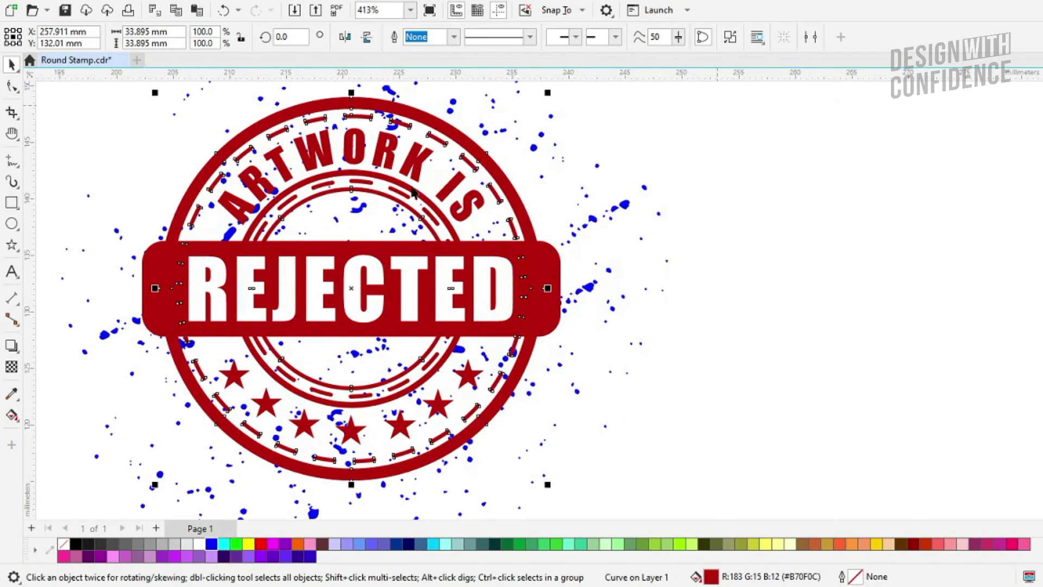
# - Weld the remaining inner ring parts to the red outer ring curve, and move the banner aside as a test and undo that move
pyautogui.keyDown('shift'); pyautogui.click(414, 206); pyautogui.keyUp('shift')
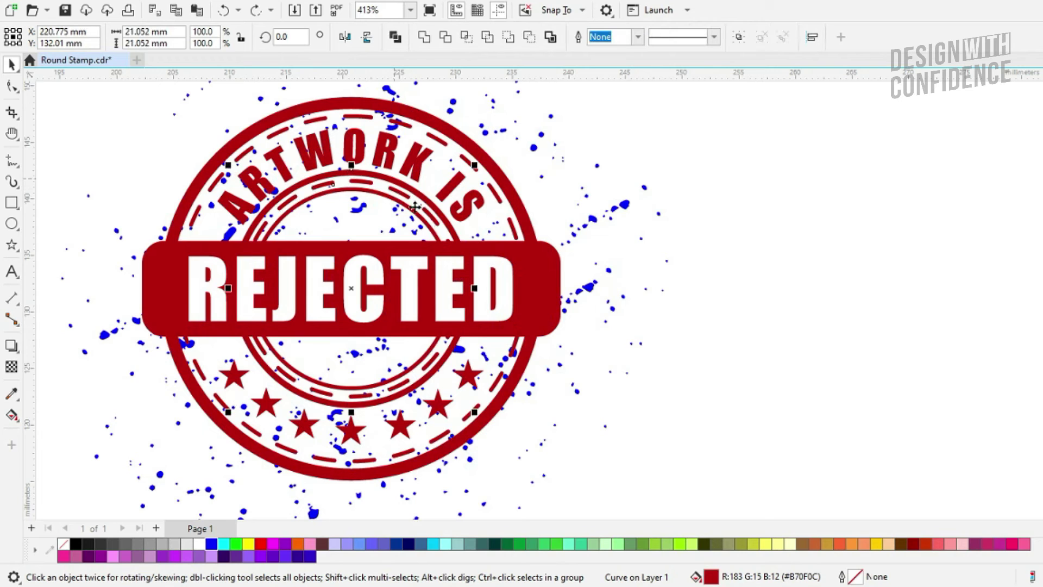
pyautogui.keyDown('shift'); pyautogui.click(538, 226); pyautogui.keyUp('shift')
pyautogui.click(423, 39)
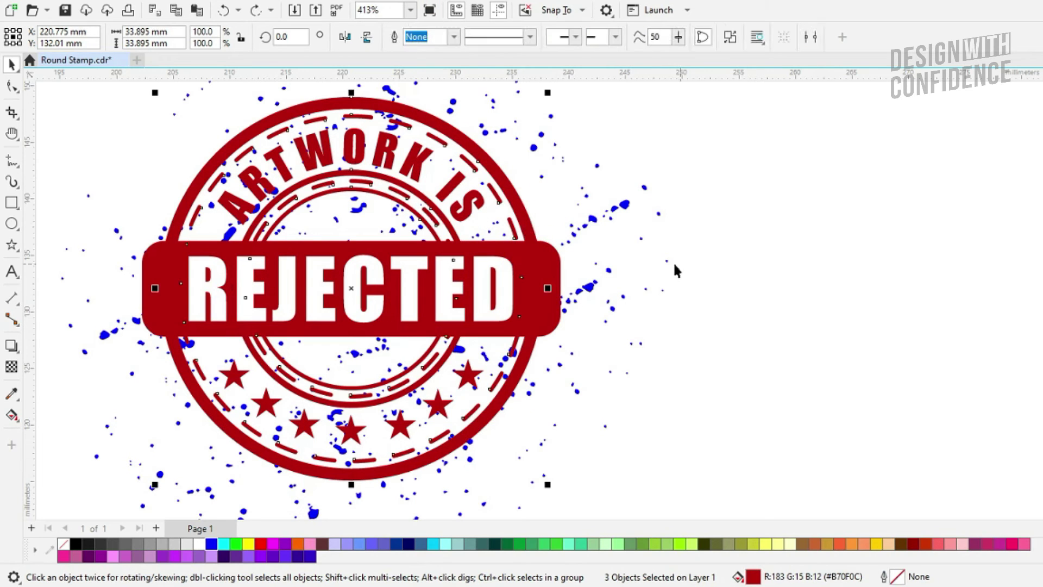
pyautogui.moveTo(546, 255); pyautogui.dragTo(908, 256)
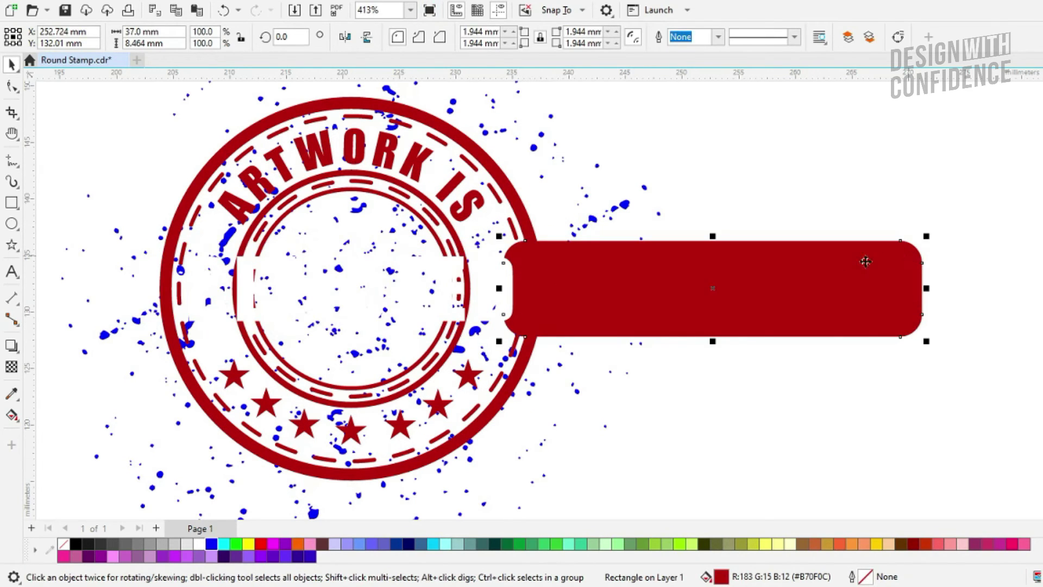
pyautogui.hotkey('ctrl', 'z')
# - Trim the red banner with the white REJECTED lettering, clear the selection and save the drawing
pyautogui.click(505, 264)
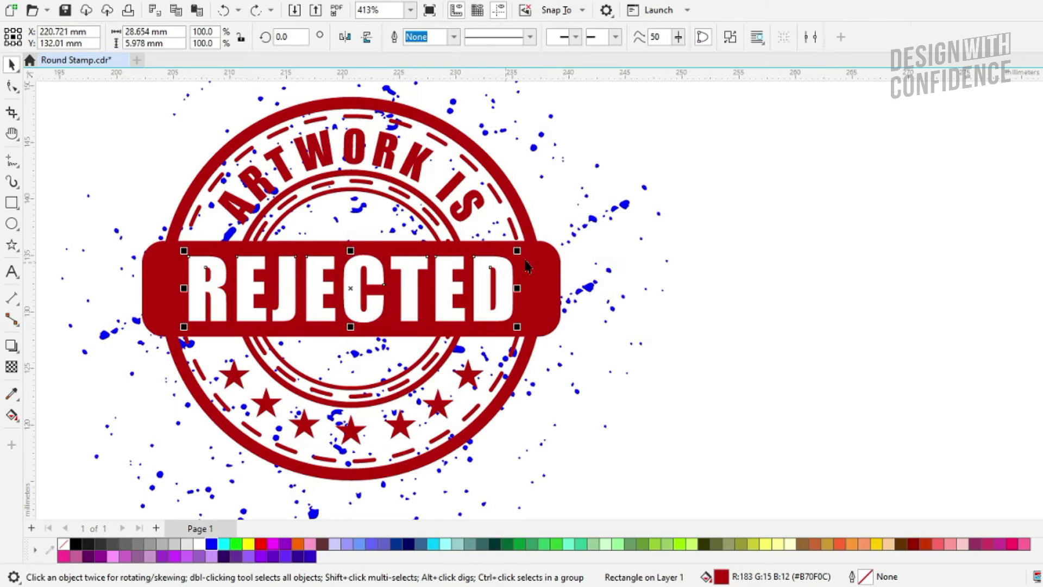
pyautogui.keyDown('shift'); pyautogui.click(526, 264); pyautogui.keyUp('shift')
pyautogui.click(441, 40)
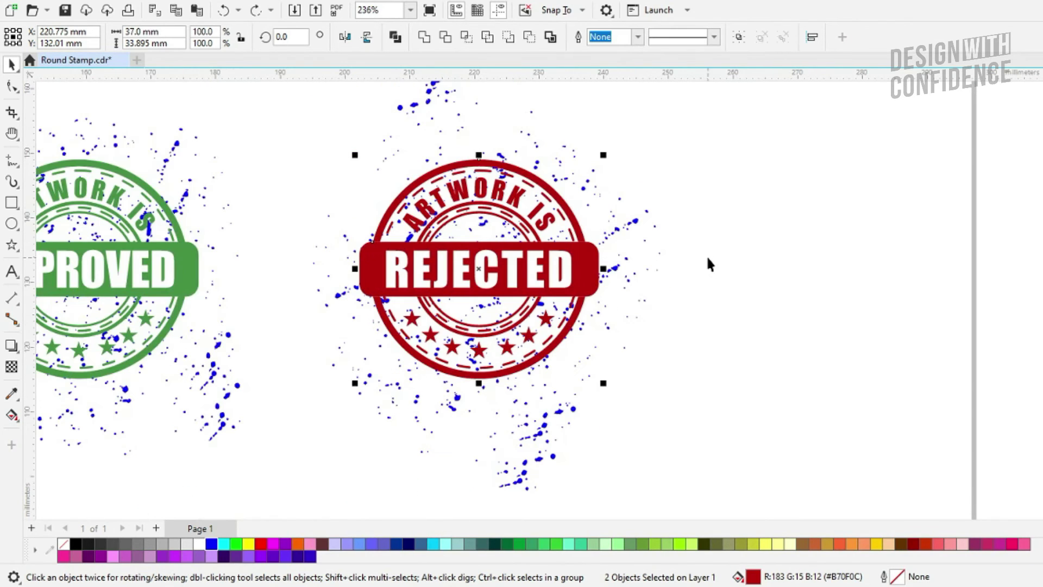
pyautogui.click(706, 256)
pyautogui.scroll(-1, 706, 257)
pyautogui.click(65, 11)
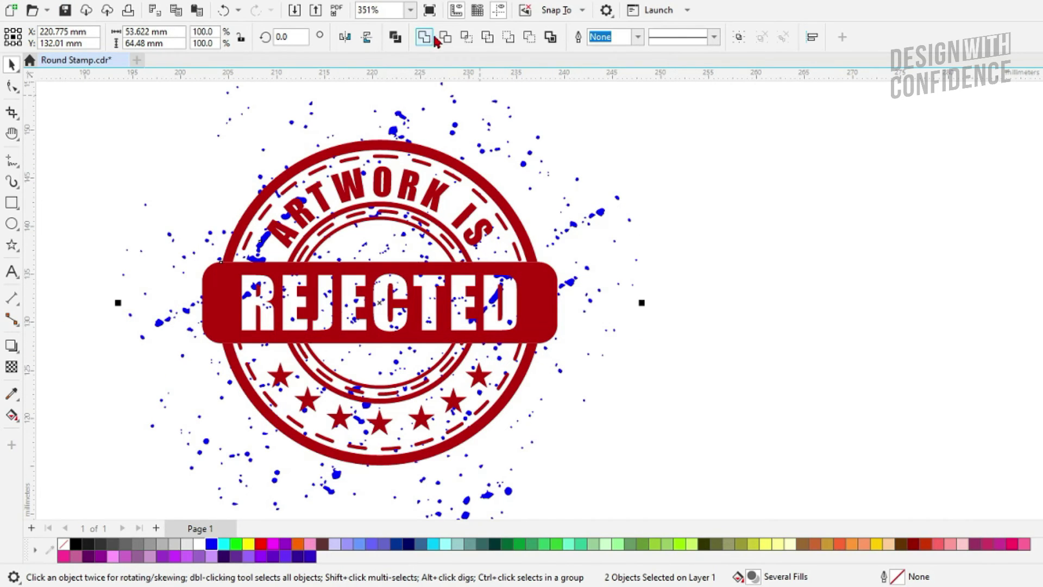
# - Trim the red stamp's banner and rings with the blue splatter, and move the splatter well clear of the stamp
pyautogui.click(444, 39)
pyautogui.click(610, 223)
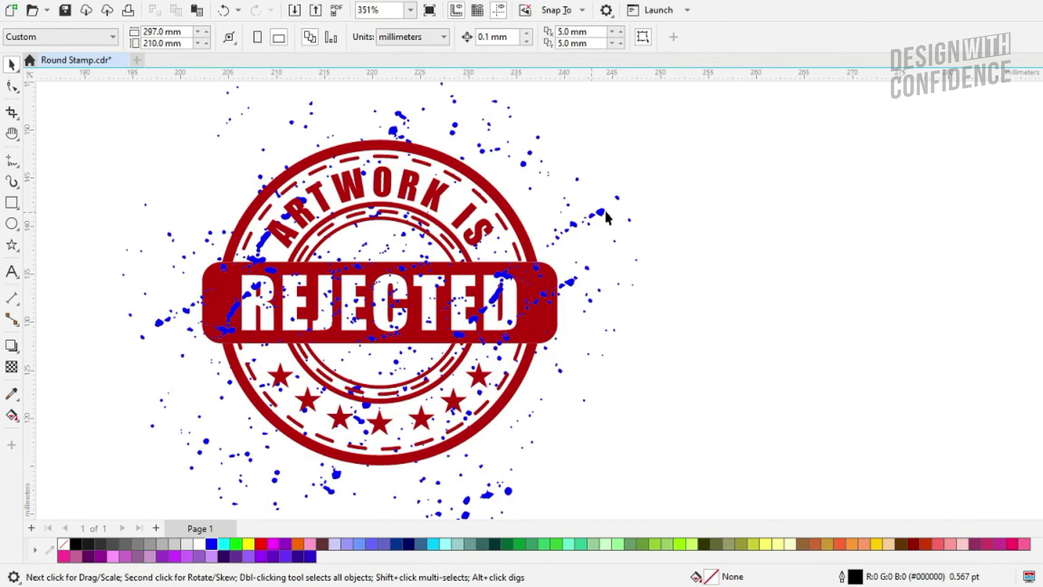
pyautogui.click(602, 212)
pyautogui.keyDown('shift'); pyautogui.click(519, 227); pyautogui.keyUp('shift')
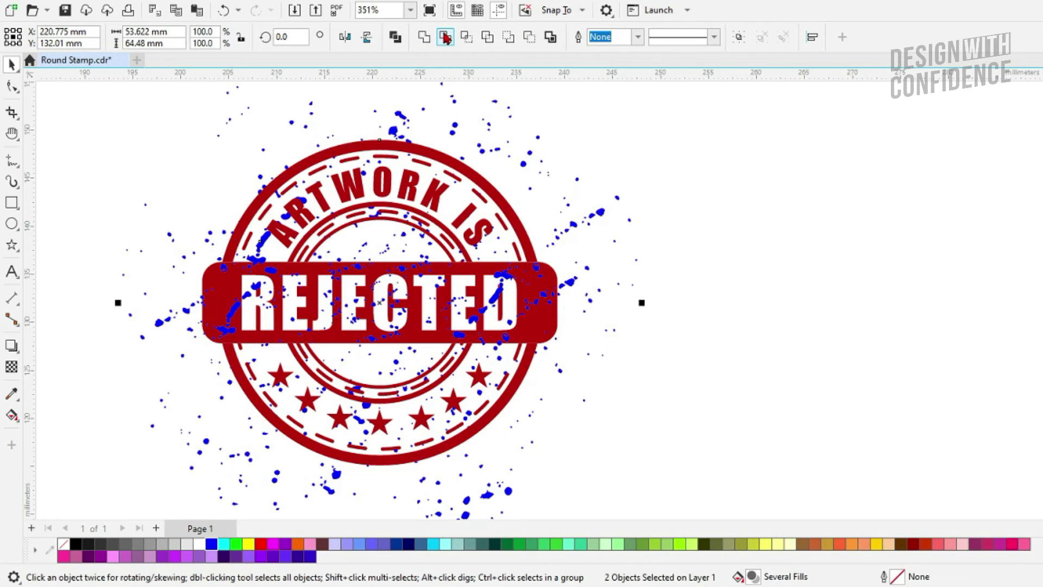
pyautogui.click(168, 318)
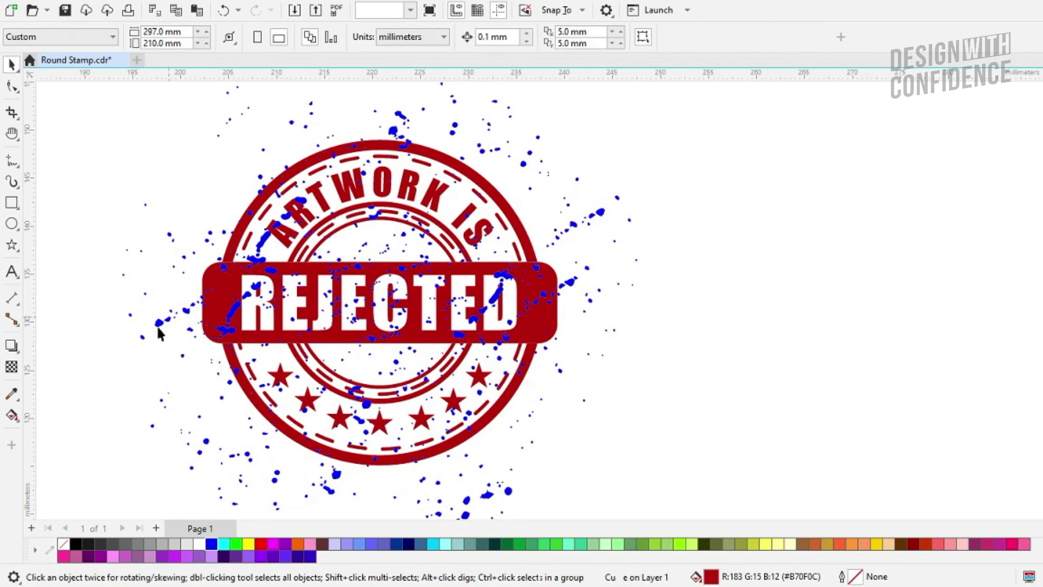
pyautogui.moveTo(168, 318); pyautogui.dragTo(842, 325)
pyautogui.click(547, 330)
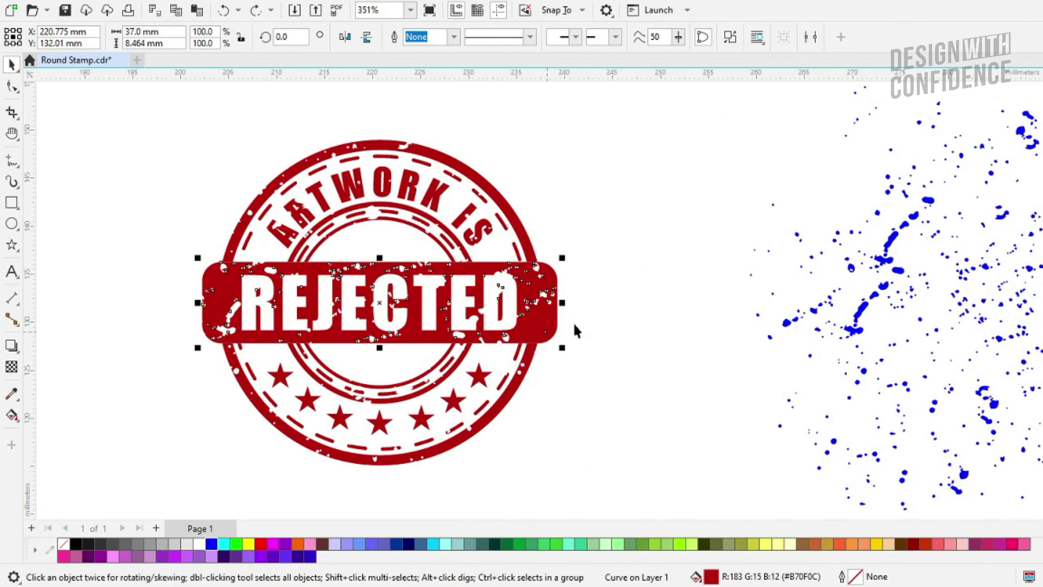
# - Group the splatter-cut parts of the REJECTED stamp, and move the group as a test and undo the move
pyautogui.moveTo(612, 134); pyautogui.dragTo(163, 484)
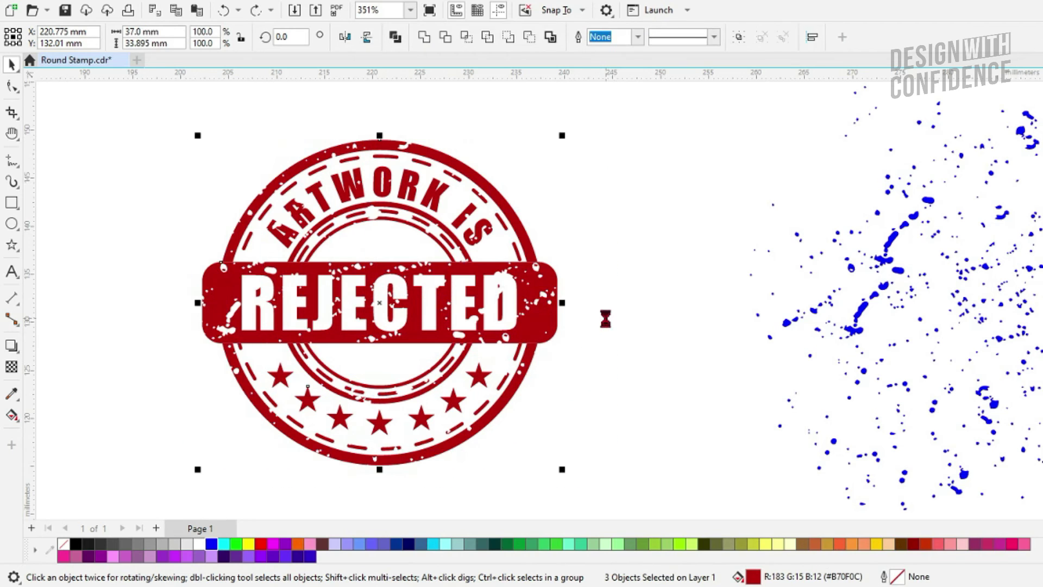
pyautogui.hotkey('ctrl', 'g')
pyautogui.click(557, 314)
pyautogui.moveTo(531, 307); pyautogui.dragTo(728, 217)
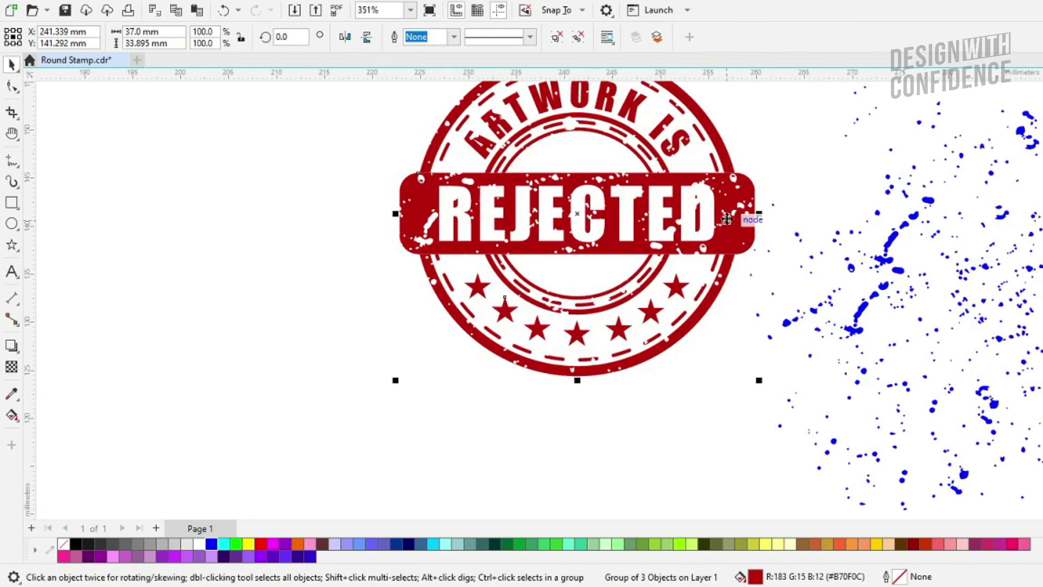
pyautogui.hotkey('ctrl', 'z')
# - Delete the used blue splatter beside the REJECTED stamp
pyautogui.scroll(-3, 722, 211)
pyautogui.scroll(-1, 471, 264)
pyautogui.moveTo(353, 260); pyautogui.dragTo(433, 261)
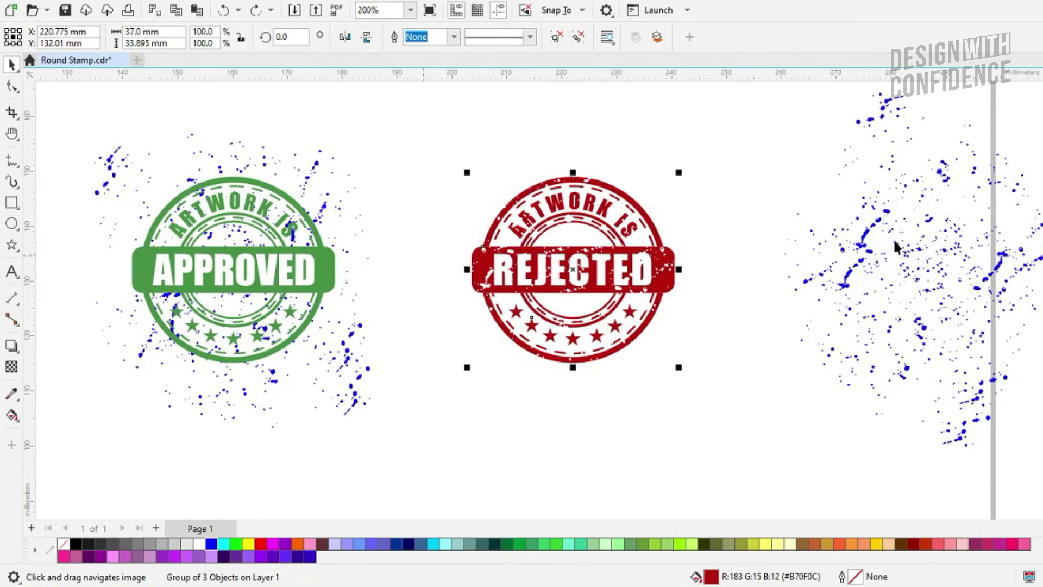
pyautogui.click(859, 247)
pyautogui.press('Delete')
# - Move the grouped REJECTED stamp farther from the green stamp, and move the blue splatter off the APPROVED stamp
pyautogui.moveTo(361, 218); pyautogui.dragTo(508, 218)
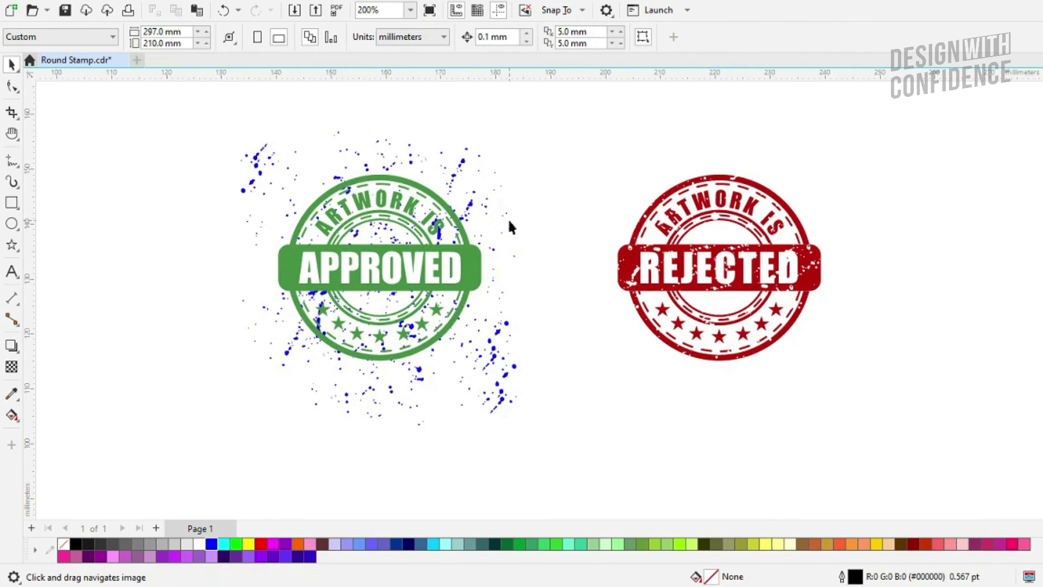
pyautogui.click(740, 305)
pyautogui.moveTo(659, 276); pyautogui.dragTo(857, 166)
pyautogui.click(428, 243)
pyautogui.click(432, 254)
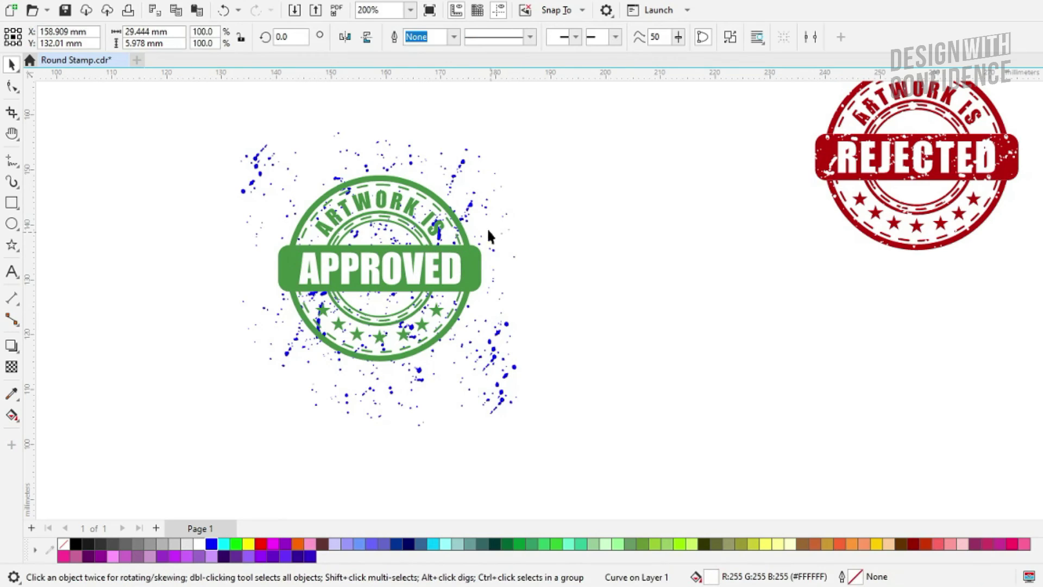
pyautogui.click(487, 227)
pyautogui.moveTo(454, 181); pyautogui.dragTo(755, 284)
# - Check the green stamp's ARTWORK IS lettering, APPROVED lettering and banner as separate objects
pyautogui.click(427, 217)
pyautogui.scroll(2, 427, 217)
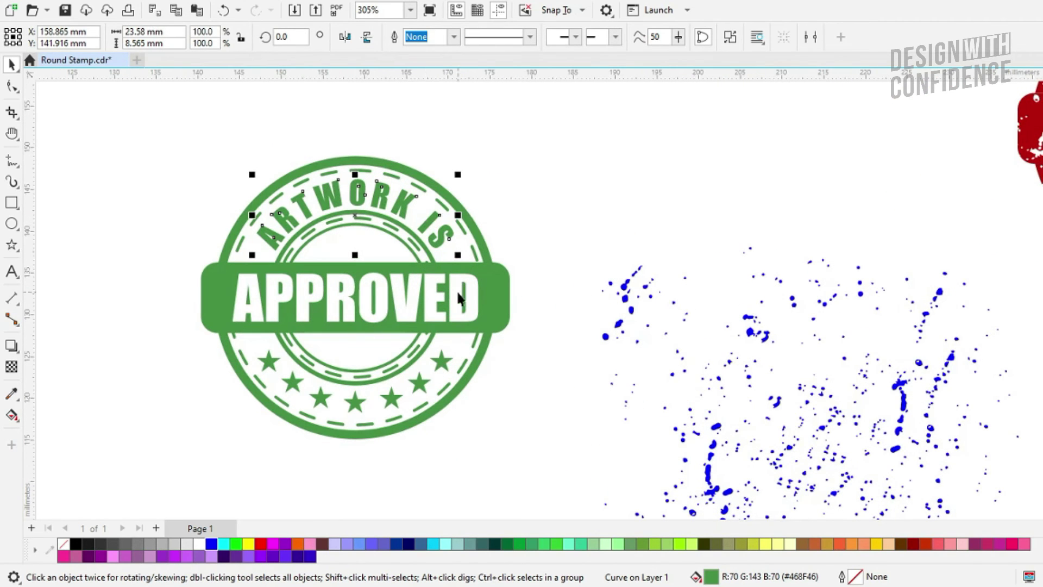
pyautogui.click(458, 297)
pyautogui.click(496, 296)
pyautogui.click(520, 257)
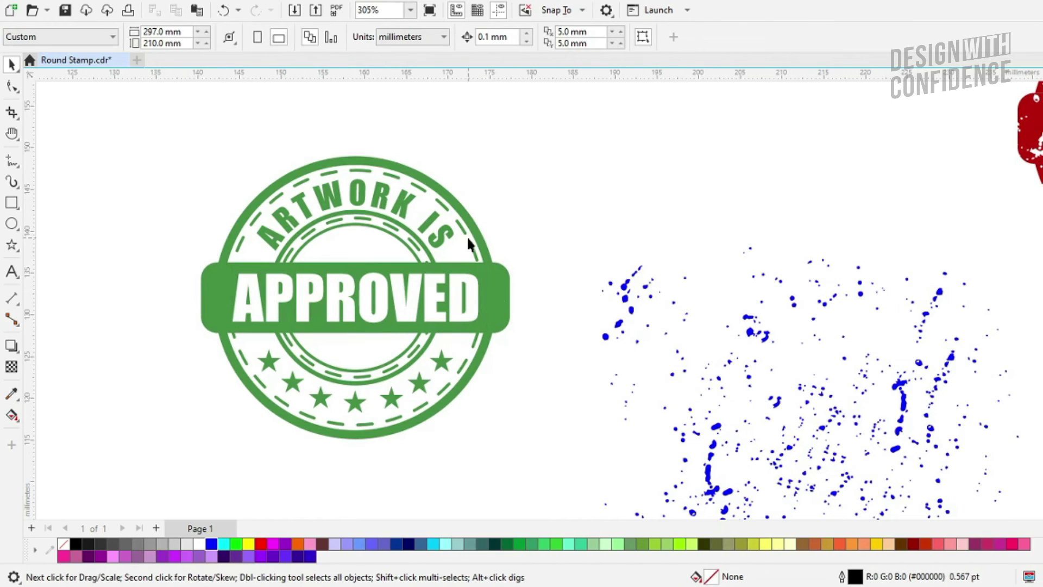
# - Move the green stamp's outer ring parts aside twice to check what belongs together, undoing each move
pyautogui.click(489, 246)
pyautogui.moveTo(482, 234); pyautogui.dragTo(547, 198)
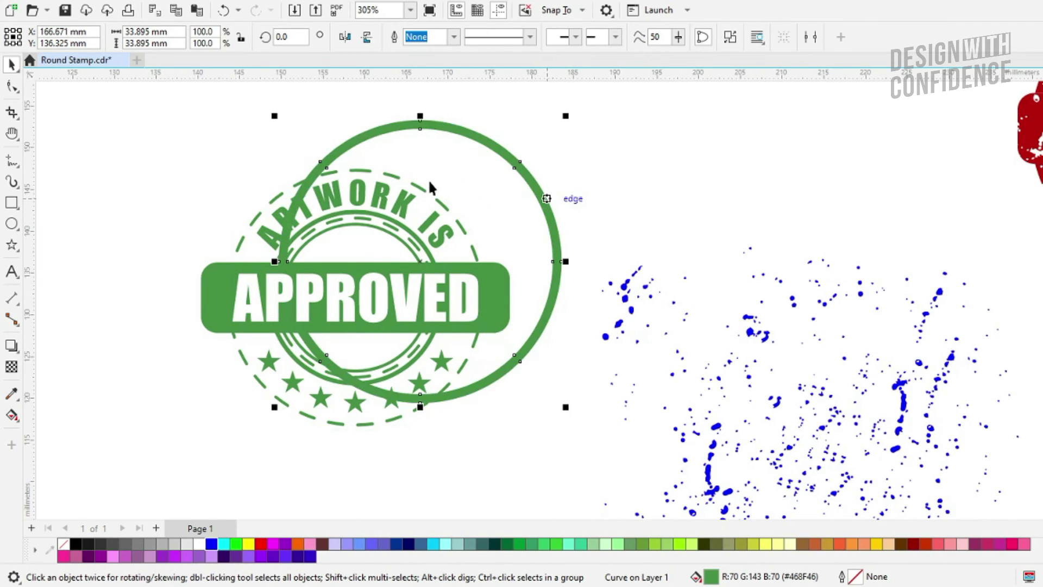
pyautogui.hotkey('ctrl', 'z')
pyautogui.scroll(2, 423, 181)
pyautogui.keyDown('shift'); pyautogui.click(416, 190); pyautogui.keyUp('shift')
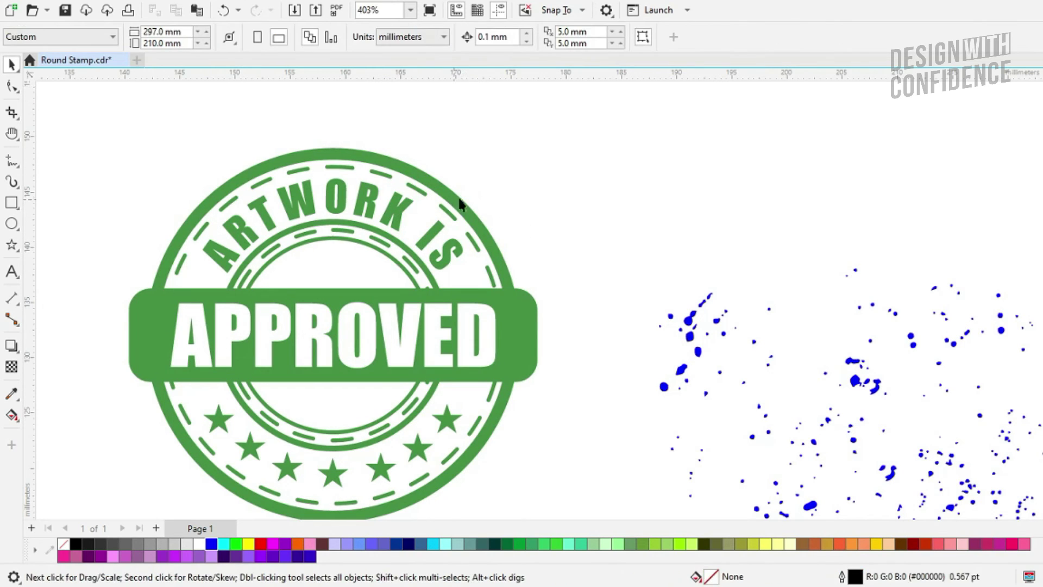
pyautogui.moveTo(458, 205); pyautogui.dragTo(674, 149)
pyautogui.hotkey('ctrl', 'z')
# - Trim the green banner with the white APPROVED lettering and clear the selection
pyautogui.click(473, 327)
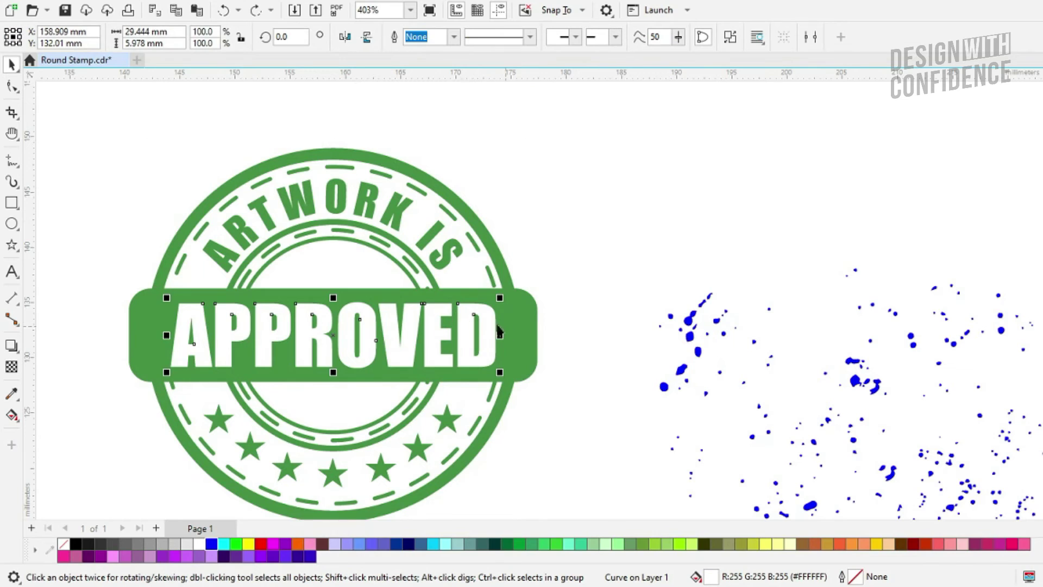
pyautogui.click(510, 303)
pyautogui.keyDown('shift'); pyautogui.click(503, 263); pyautogui.keyUp('shift')
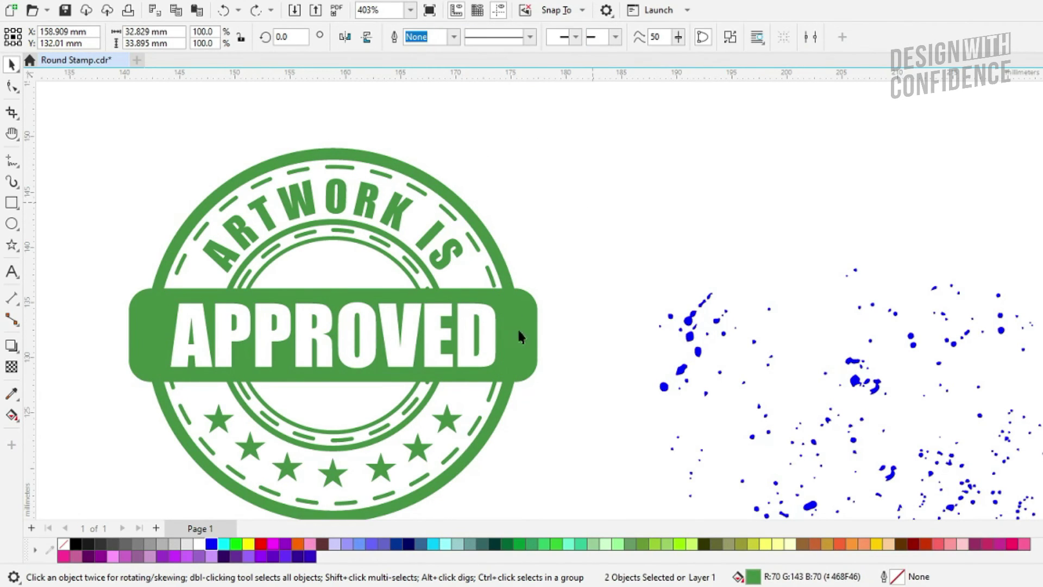
pyautogui.click(490, 328)
pyautogui.keyDown('shift'); pyautogui.click(511, 315); pyautogui.keyUp('shift')
pyautogui.click(533, 283)
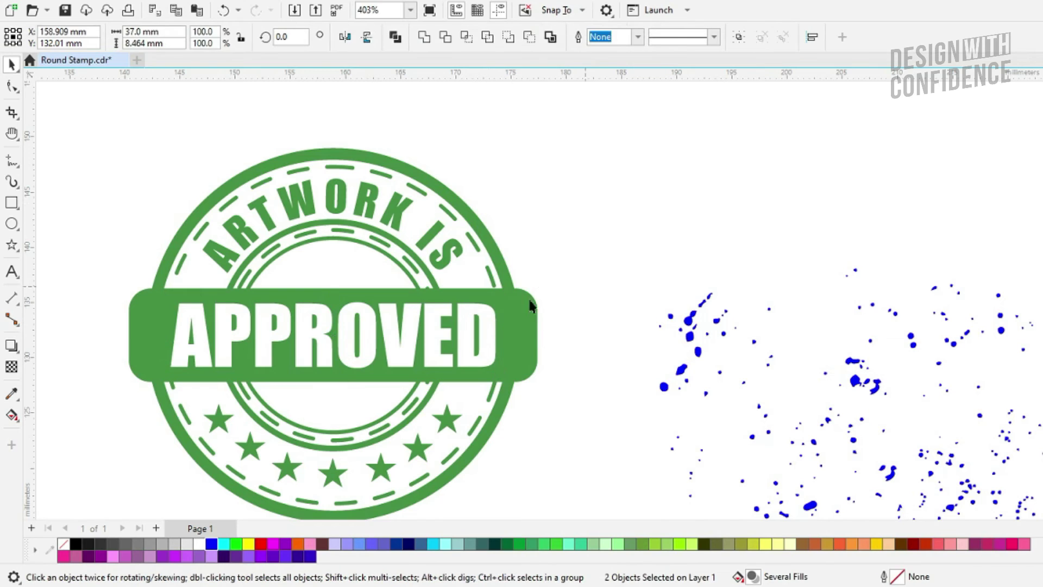
pyautogui.click(491, 315)
pyautogui.keyDown('shift'); pyautogui.click(508, 305); pyautogui.keyUp('shift')
pyautogui.click(445, 36)
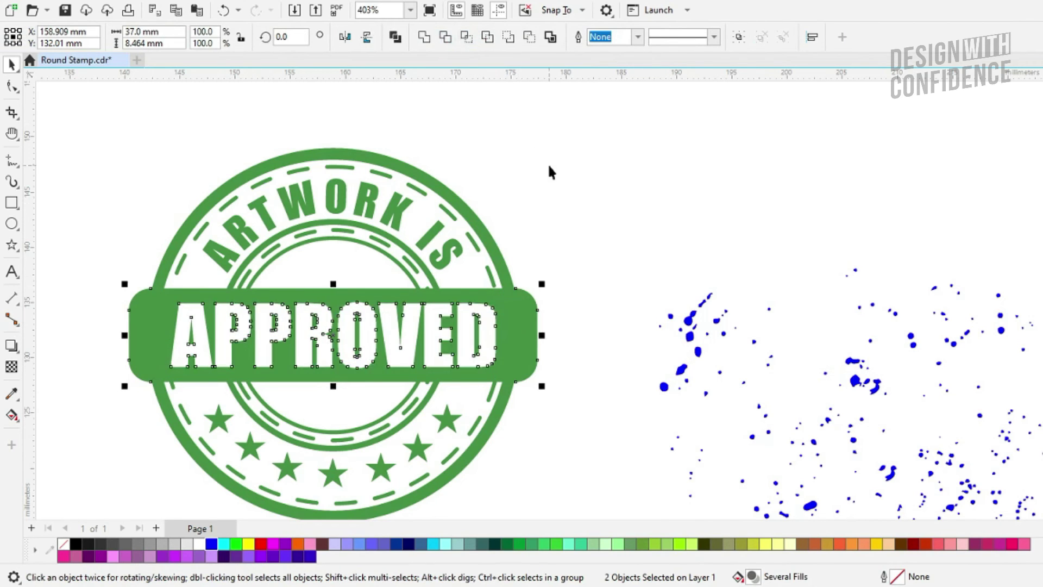
pyautogui.press('Escape')
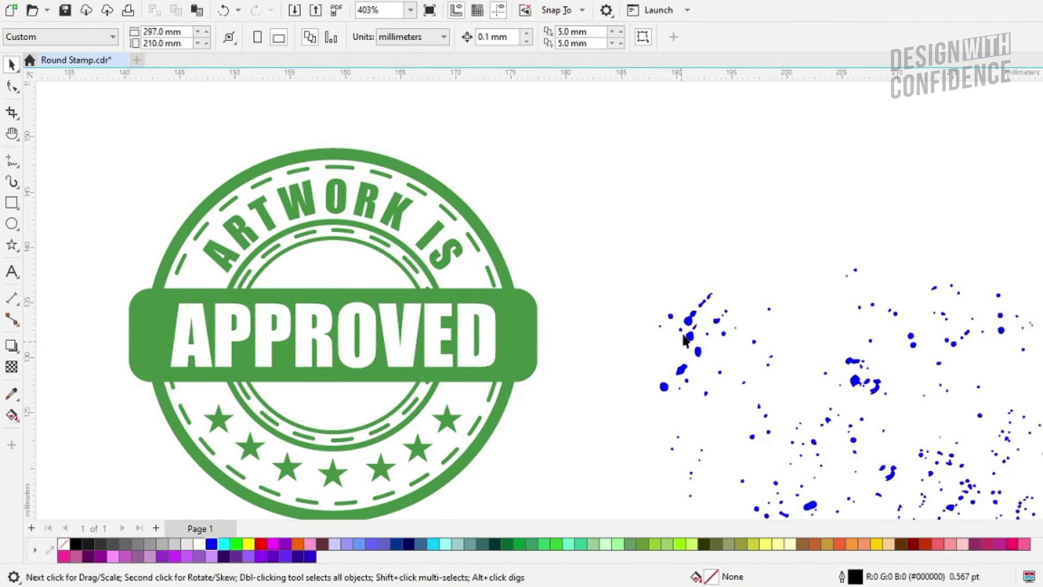
# - Centre the blue splatter on the green APPROVED banner and trim the banner with it
pyautogui.click(688, 325)
pyautogui.keyDown('shift'); pyautogui.click(507, 302); pyautogui.keyUp('shift')
pyautogui.press('c')
pyautogui.press('e')
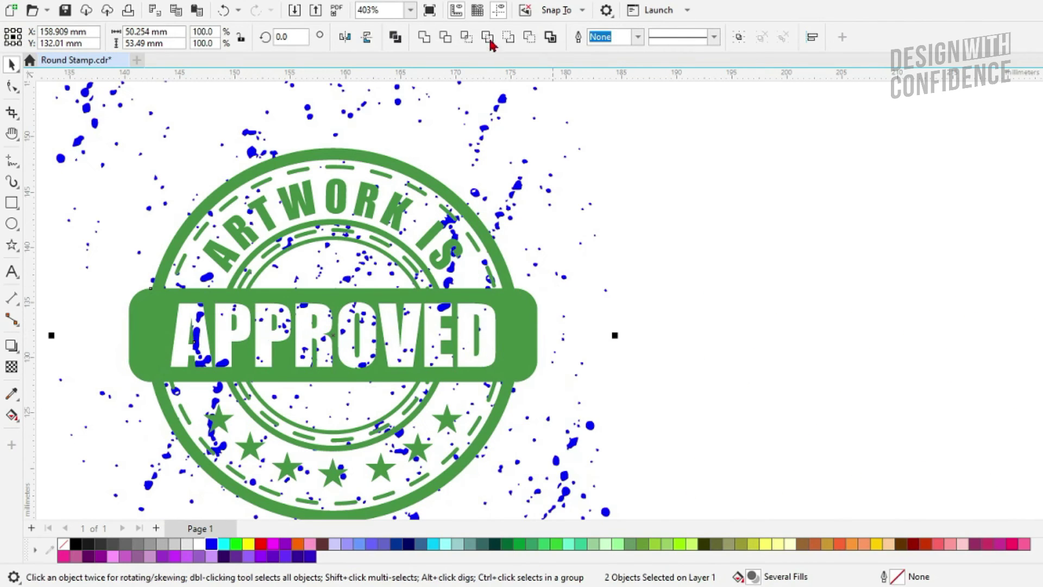
pyautogui.click(446, 38)
pyautogui.press('Escape')
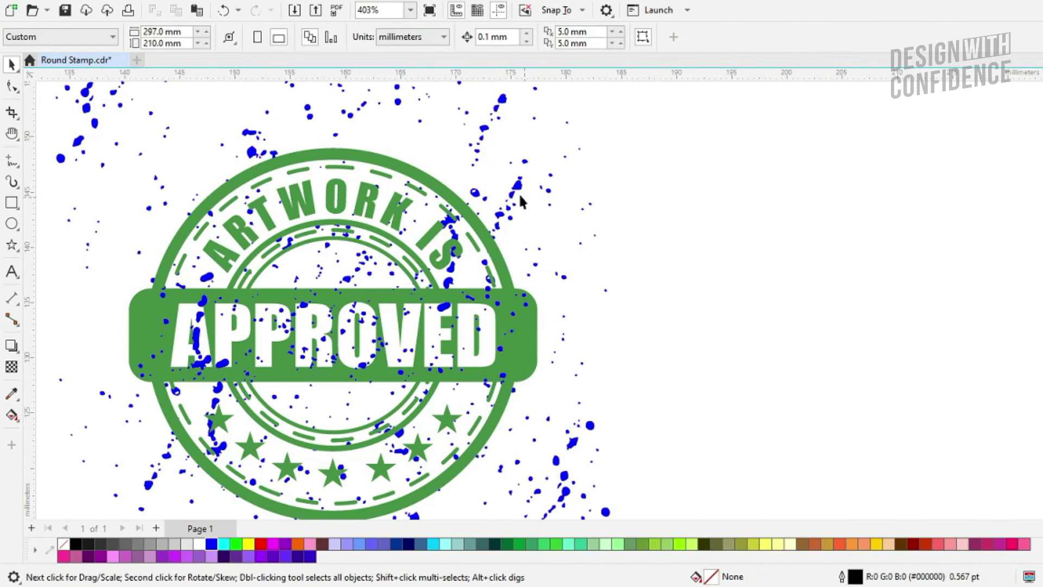
# - Trim the green stamp's rings and ARTWORK IS lettering with the same blue splatter, and delete the splatter
pyautogui.click(519, 192)
pyautogui.keyDown('shift'); pyautogui.click(417, 171); pyautogui.keyUp('shift')
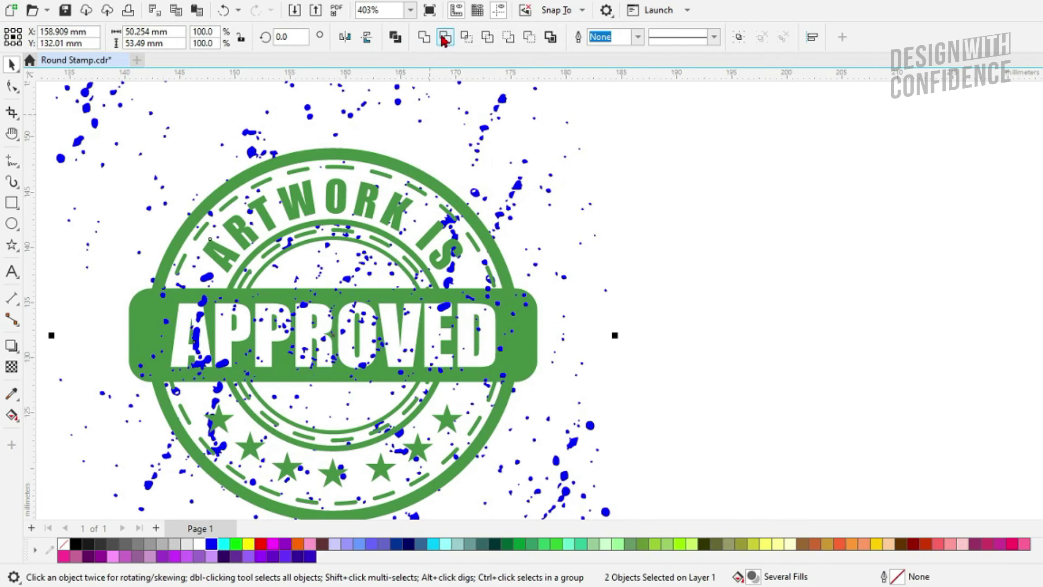
pyautogui.press('Escape')
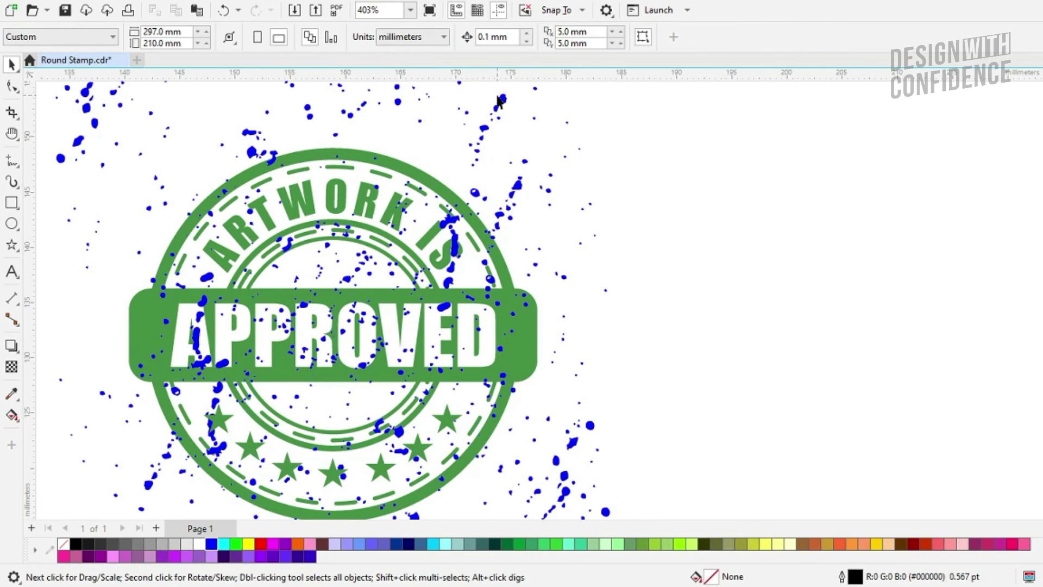
pyautogui.click(504, 101)
pyautogui.press('Delete')
pyautogui.scroll(-3, 400, 190)
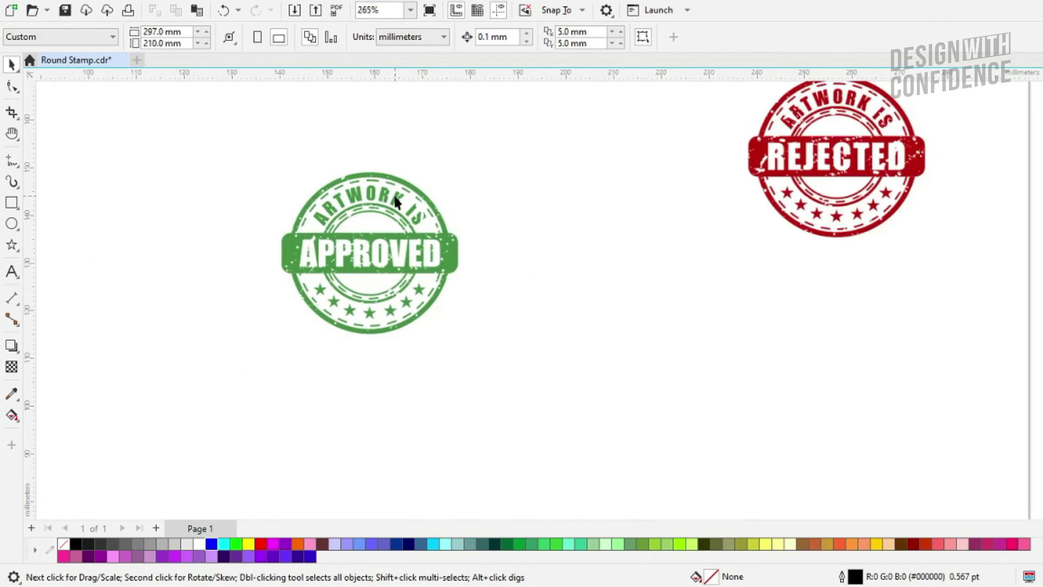
# - Group the green APPROVED stamp's parts and line up the REJECTED stamp level beside it
pyautogui.moveTo(496, 174); pyautogui.dragTo(435, 297)
pyautogui.moveTo(625, 277); pyautogui.dragTo(554, 363)
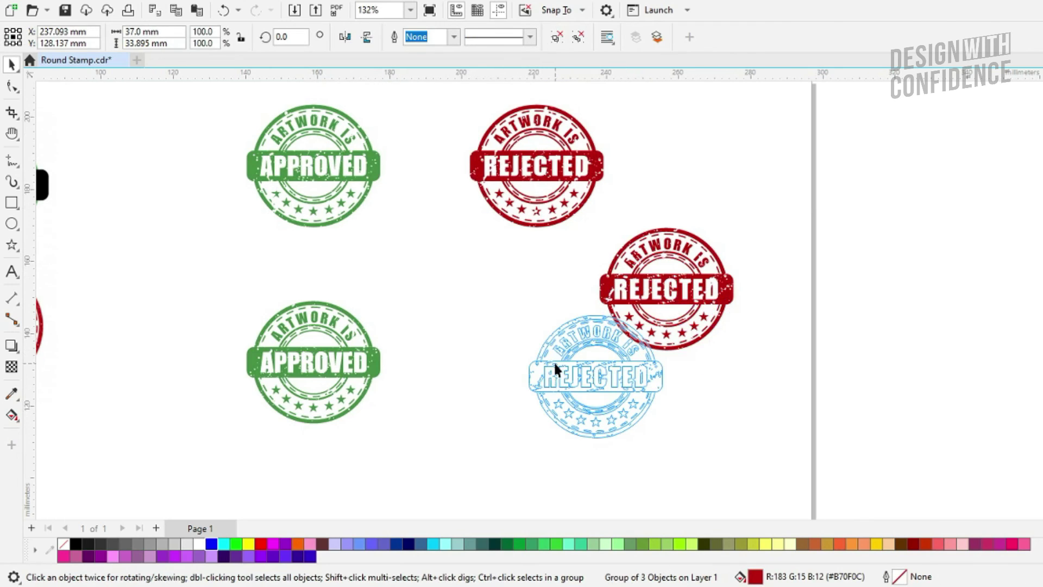
pyautogui.moveTo(477, 297); pyautogui.dragTo(238, 432)
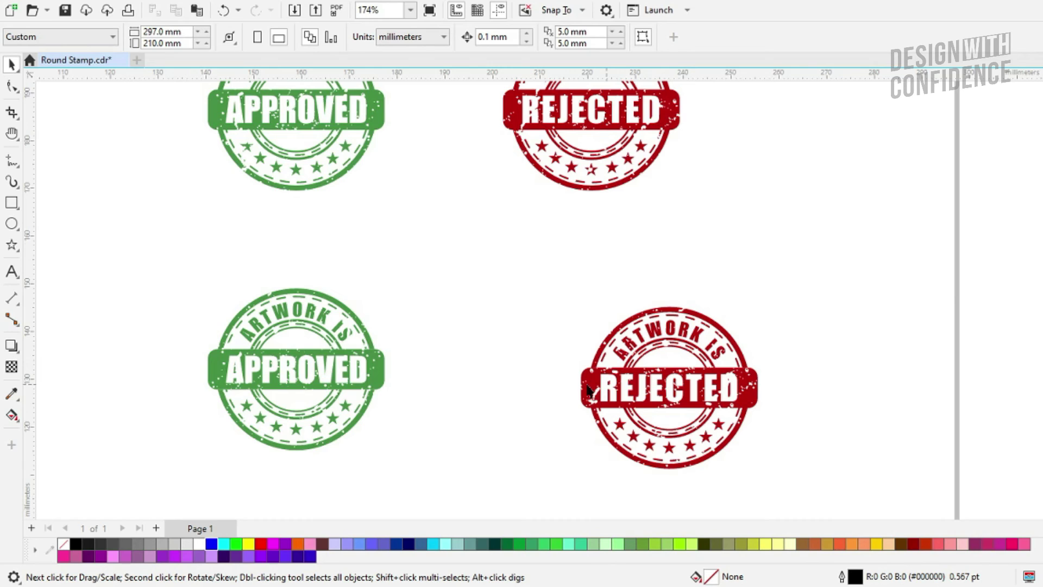
pyautogui.scroll(-3, 588, 389)
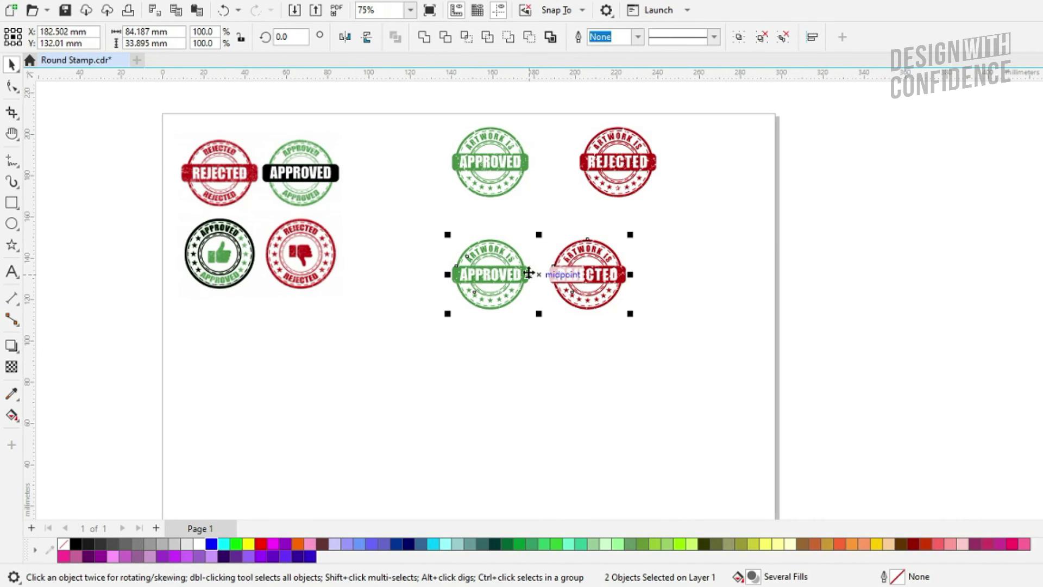
# - Move the trimmed APPROVED and REJECTED stamps together to the lower part of the page and clear the selection
pyautogui.moveTo(529, 273); pyautogui.dragTo(480, 419)
pyautogui.scroll(-1, 669, 357)
pyautogui.press('Escape')
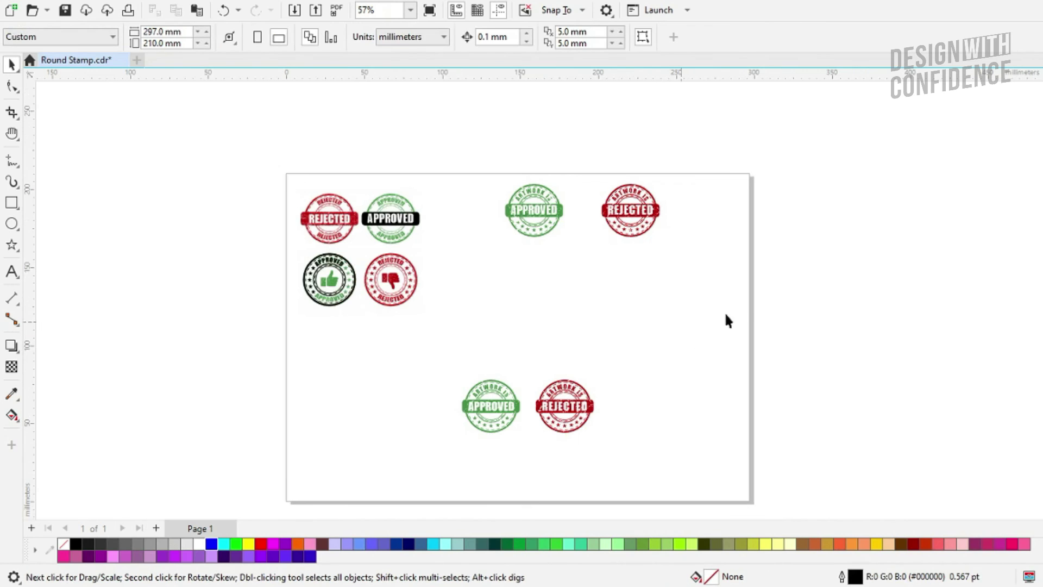
# - Enlarge the lower REJECTED stamp proportionally to about 98 mm wide
pyautogui.press('z')
pyautogui.moveTo(750, 256); pyautogui.dragTo(276, 495)
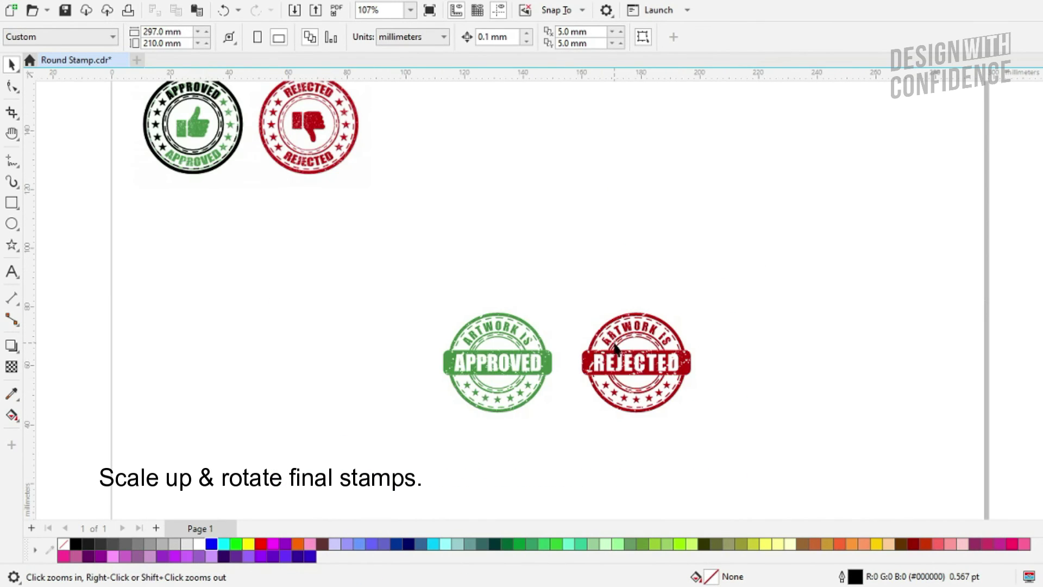
pyautogui.click(617, 347)
pyautogui.moveTo(696, 309); pyautogui.dragTo(889, 156)
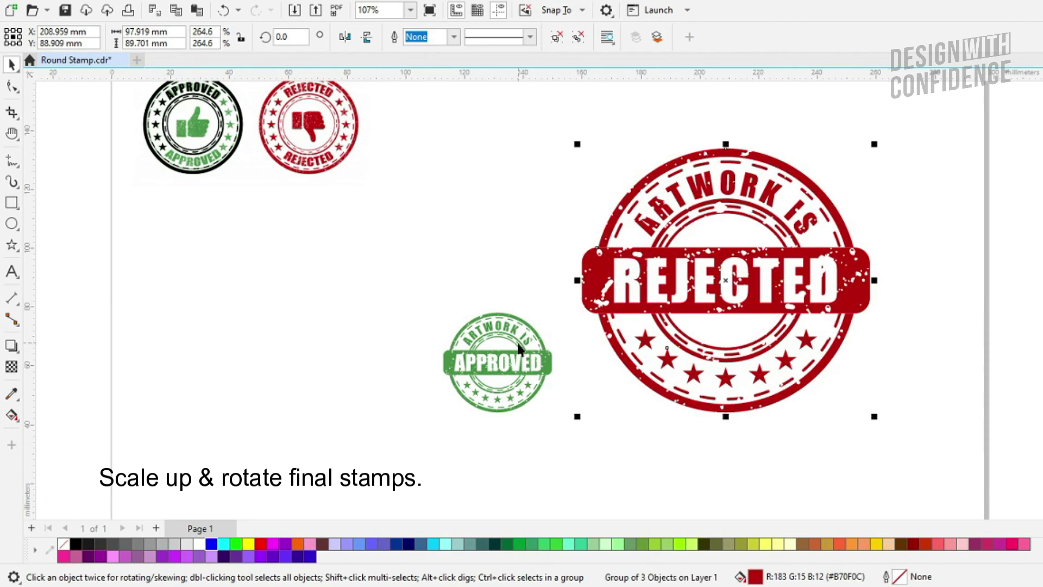
pyautogui.click(474, 326)
pyautogui.moveTo(439, 310); pyautogui.dragTo(303, 175)
pyautogui.click(644, 421)
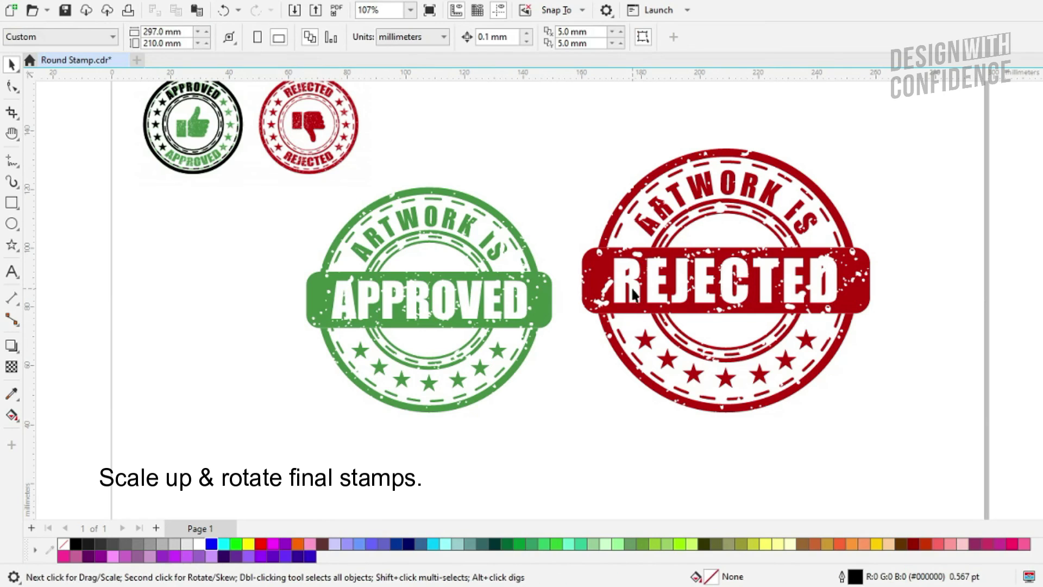
pyautogui.hotkey('ctrl', 'z')
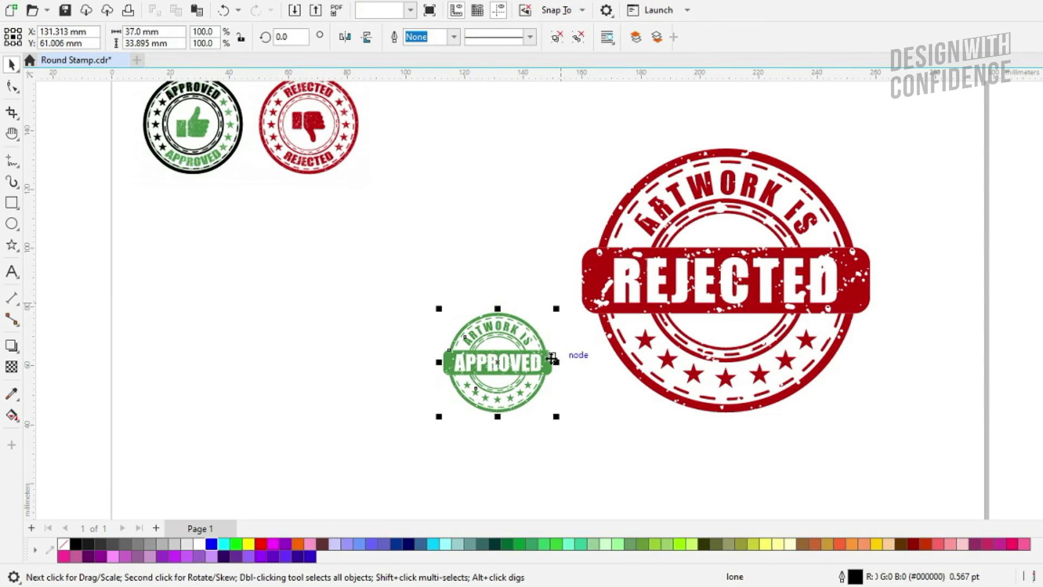
# - Scale the lower APPROVED stamp to 264.6% to match the REJECTED stamp, and set the two apart side by side
pyautogui.hotkey('ctrl', 'shift', 'z')
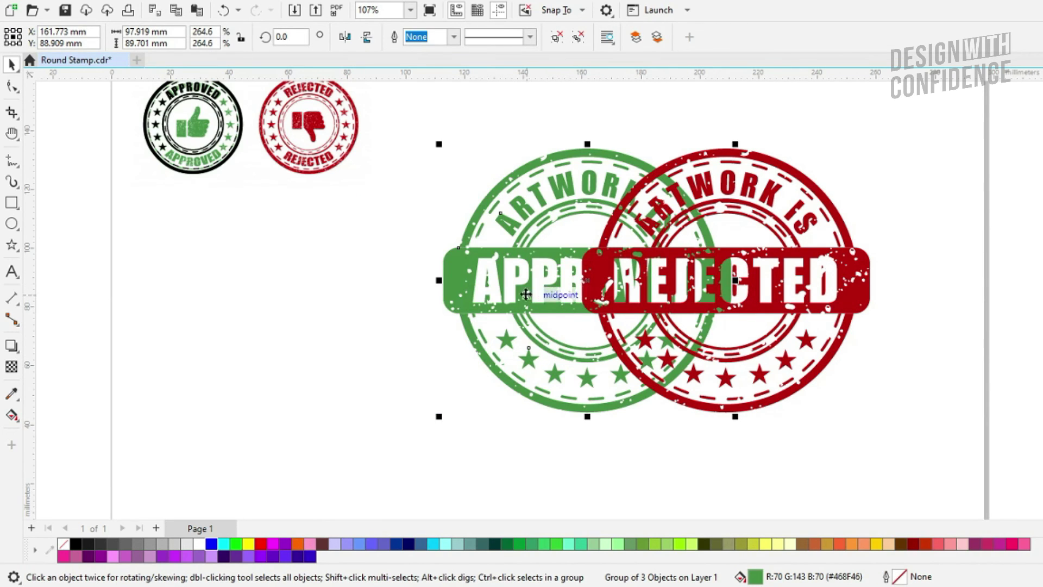
pyautogui.moveTo(505, 302); pyautogui.dragTo(315, 367)
pyautogui.moveTo(604, 275); pyautogui.dragTo(634, 341)
pyautogui.keyDown('shift'); pyautogui.click(524, 342); pyautogui.keyUp('shift')
pyautogui.click(560, 284)
pyautogui.scroll(-1, 565, 287)
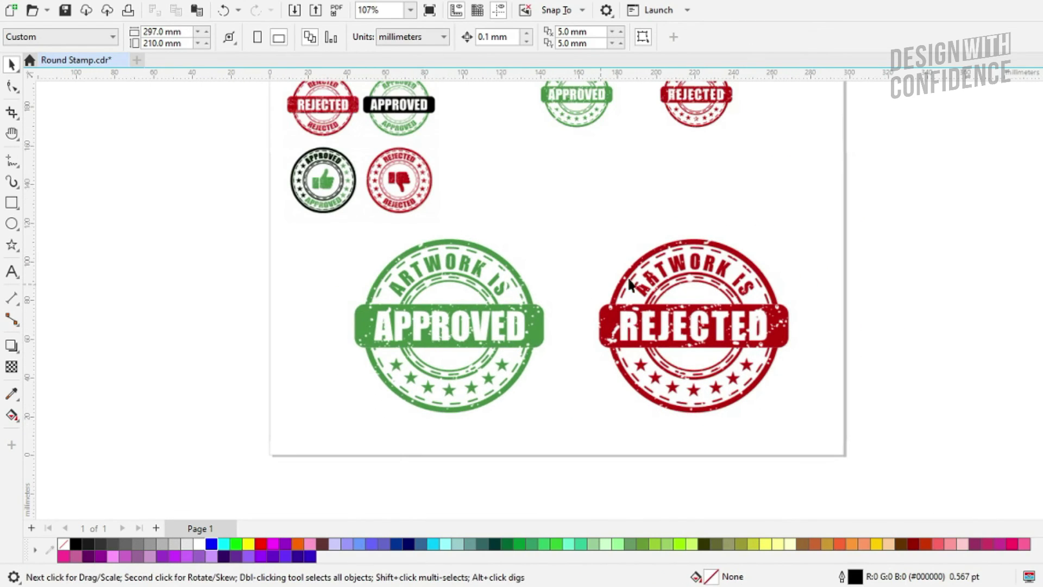
# - Rotate the large REJECTED stamp counterclockwise by about 11.5 degrees
pyautogui.press('F2')
pyautogui.moveTo(845, 167); pyautogui.dragTo(271, 438)
pyautogui.press('space')
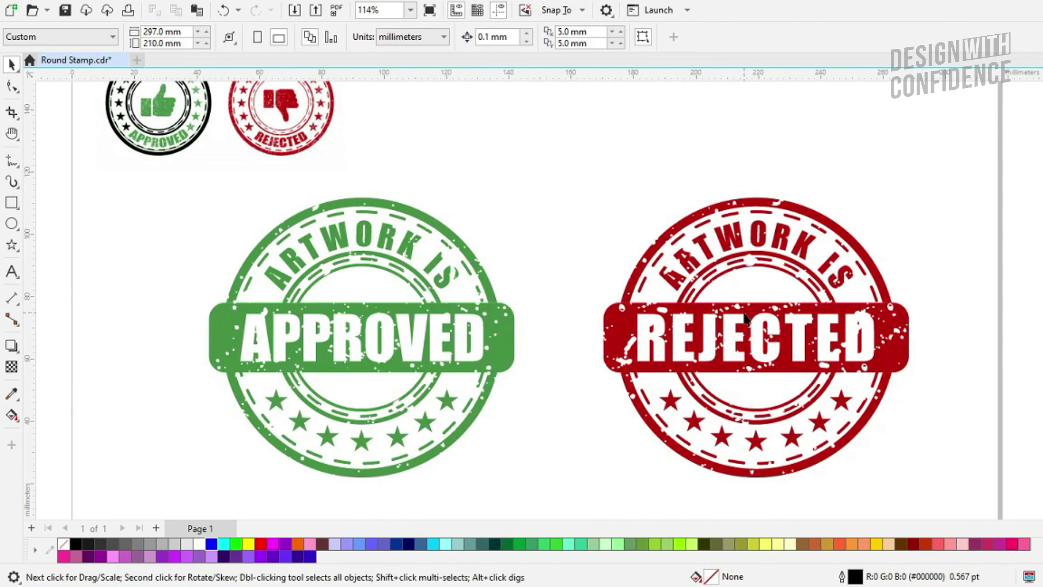
pyautogui.click(702, 310)
pyautogui.scroll(-2, 674, 326)
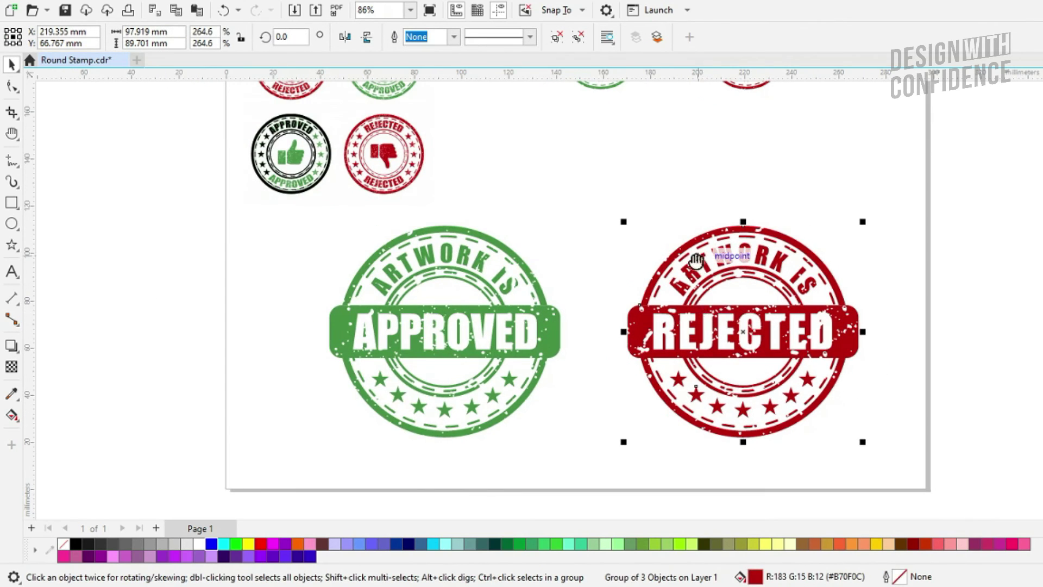
pyautogui.click(649, 367)
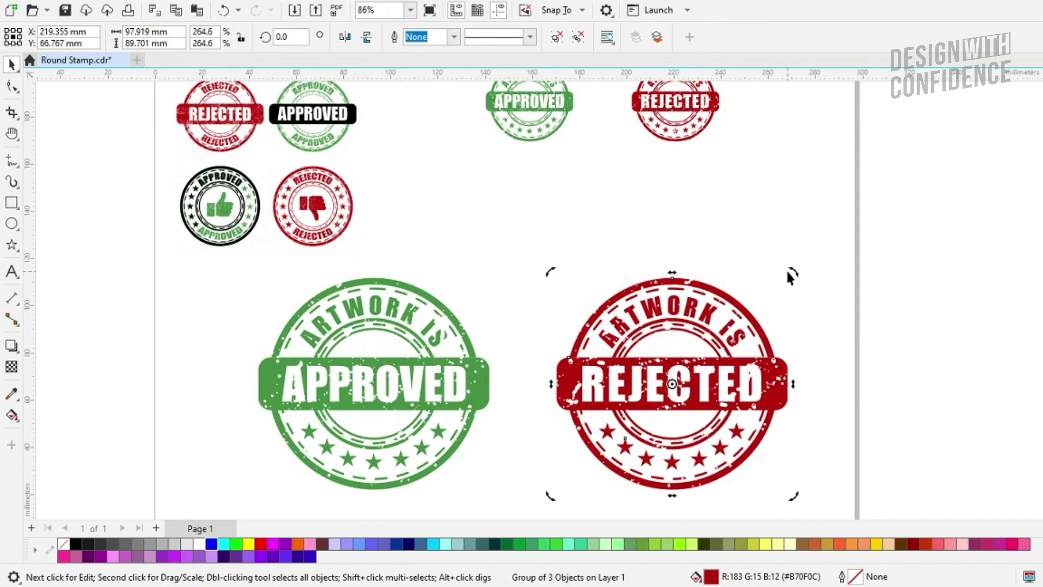
pyautogui.moveTo(793, 274); pyautogui.dragTo(775, 243)
pyautogui.click(461, 368)
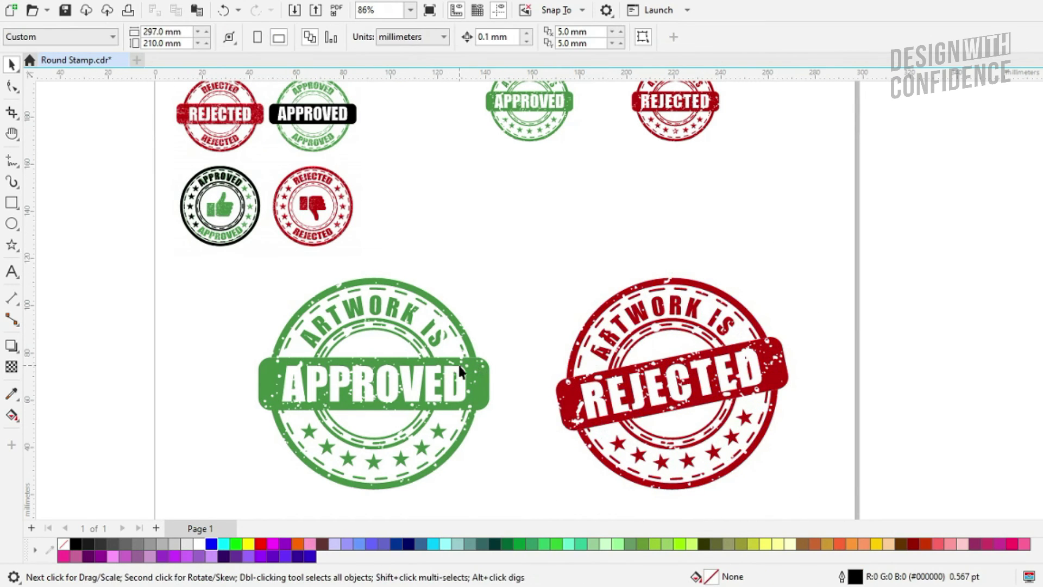
# - Rotate the large APPROVED stamp clockwise by about 15 degrees and save the document
pyautogui.click(425, 362)
pyautogui.click(424, 363)
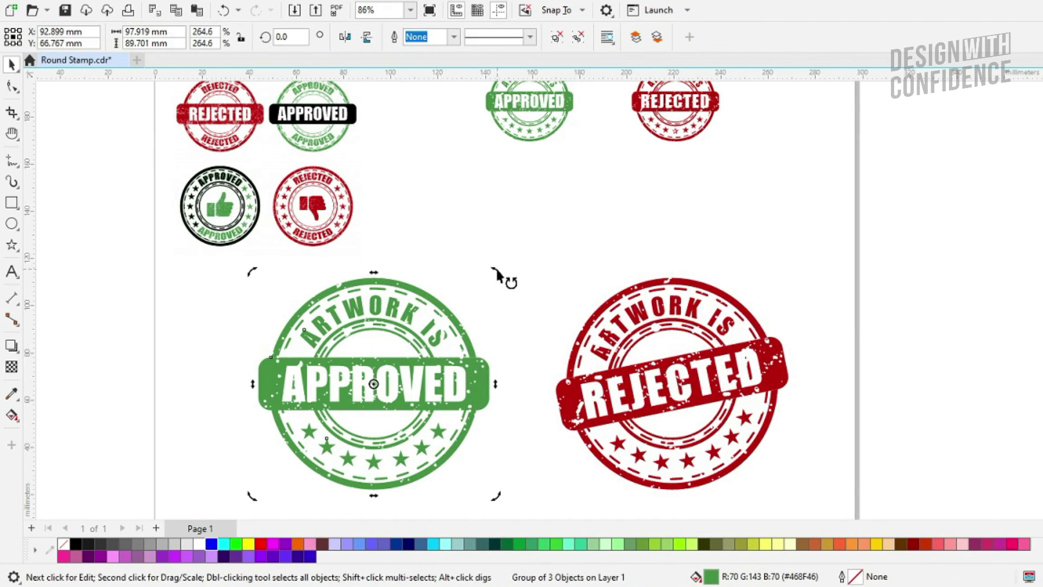
pyautogui.moveTo(504, 281); pyautogui.dragTo(514, 304)
pyautogui.click(550, 292)
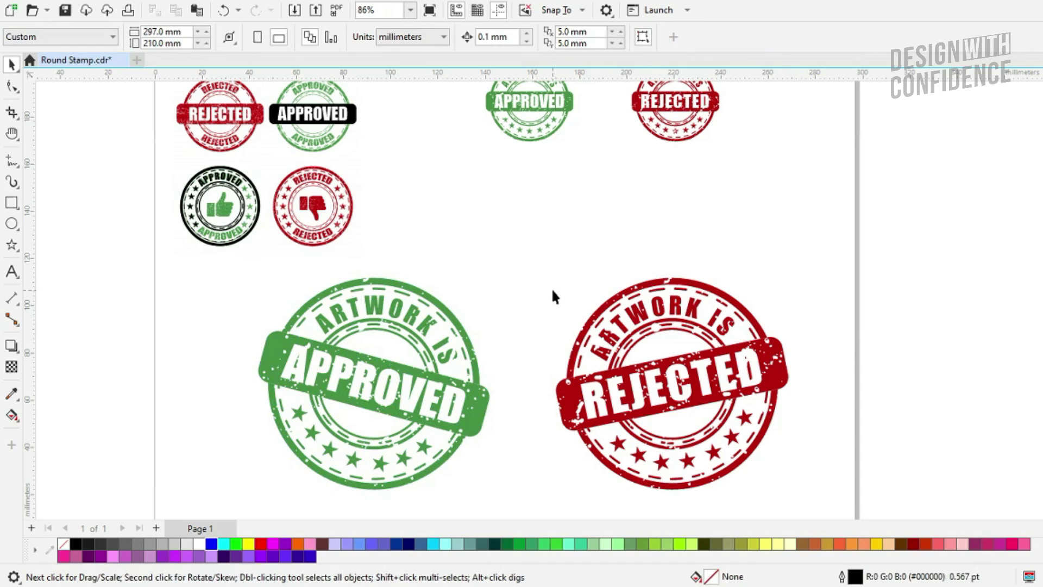
pyautogui.press('h')
pyautogui.moveTo(431, 211); pyautogui.dragTo(421, 147)
pyautogui.hotkey('ctrl', 's')
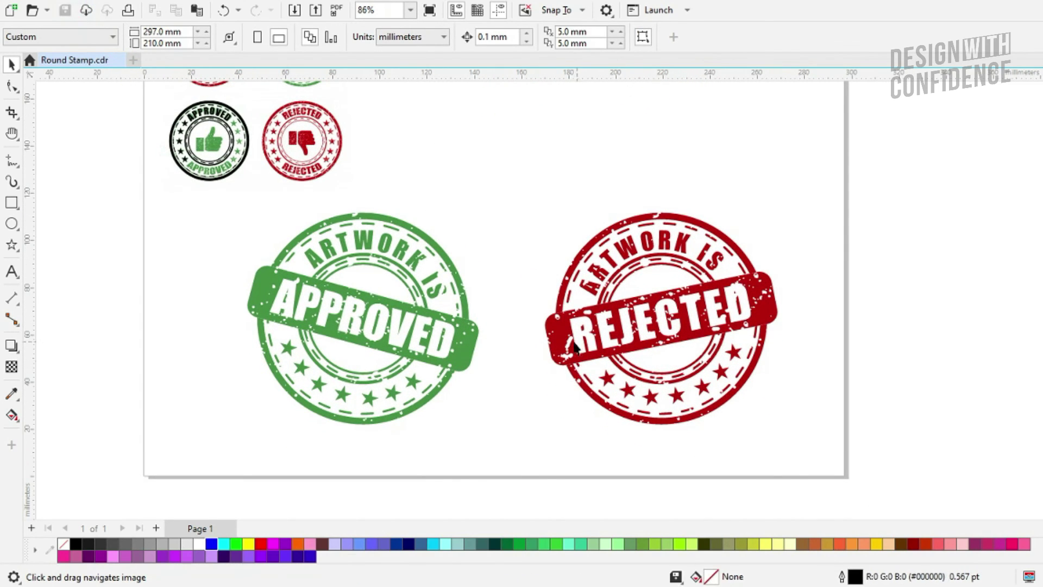
pyautogui.moveTo(553, 331); pyautogui.dragTo(771, 381)
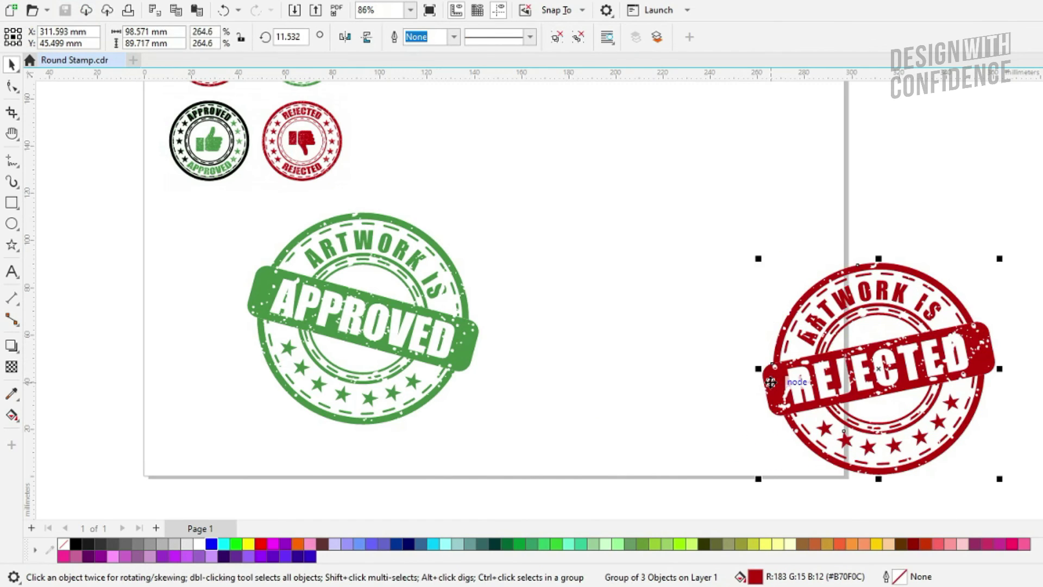
pyautogui.hotkey('ctrl', 'z')
pyautogui.click(855, 322)
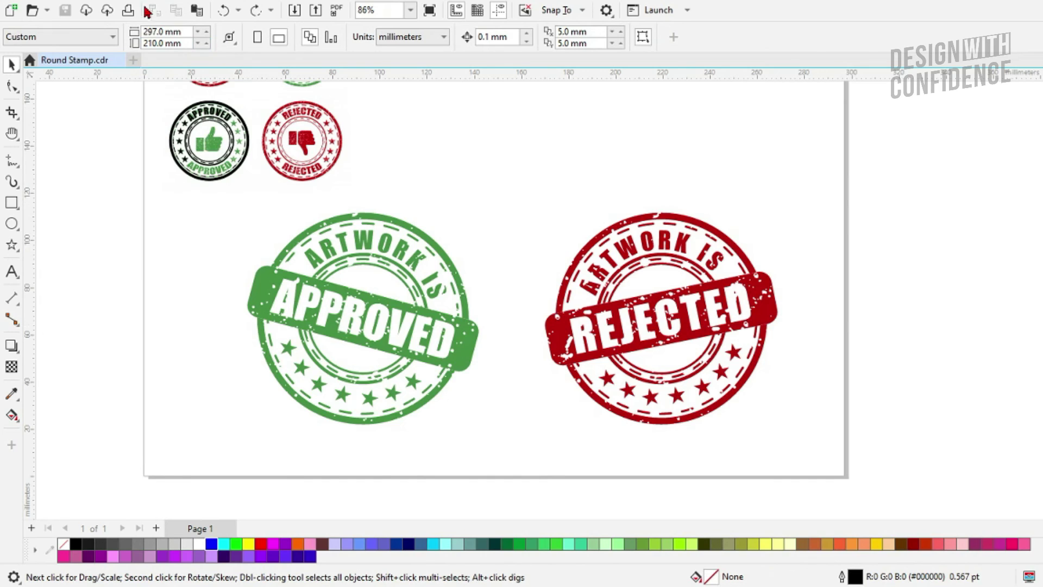
# - Move the large REJECTED stamp below and beyond the APPROVED stamp, and put a black rectangle in its former place
pyautogui.scroll(-3, 205, 259)
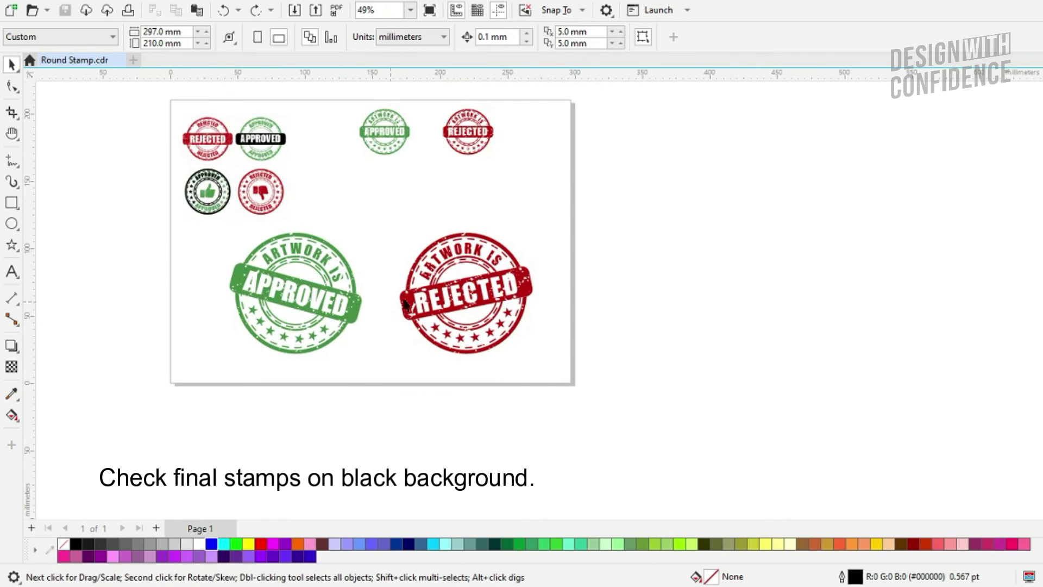
pyautogui.moveTo(480, 296); pyautogui.dragTo(197, 357)
# - Bring the large APPROVED stamp to the front of the page and place it over the black rectangle to check it
pyautogui.click(349, 298)
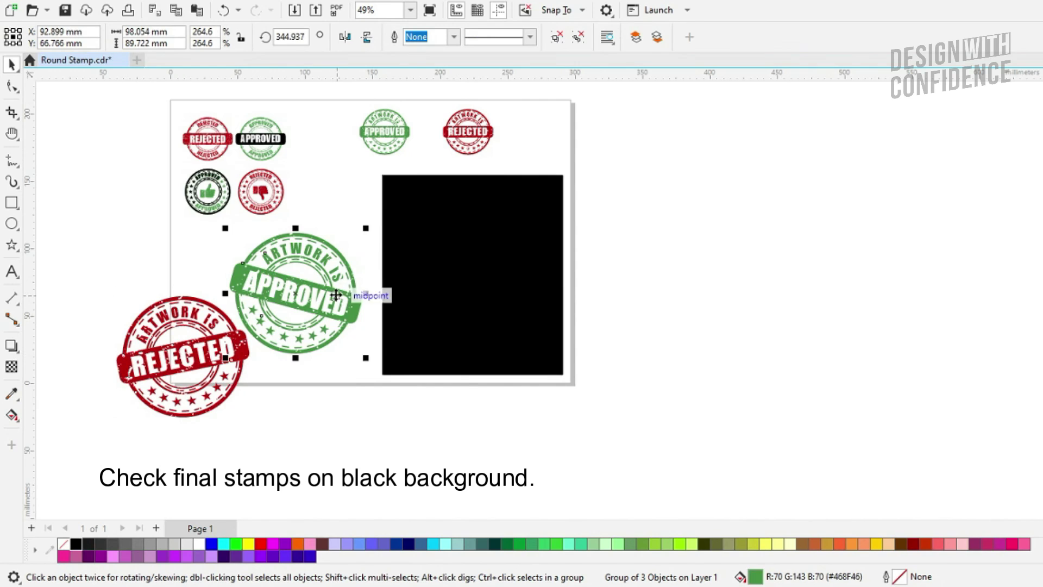
pyautogui.rightClick(338, 301)
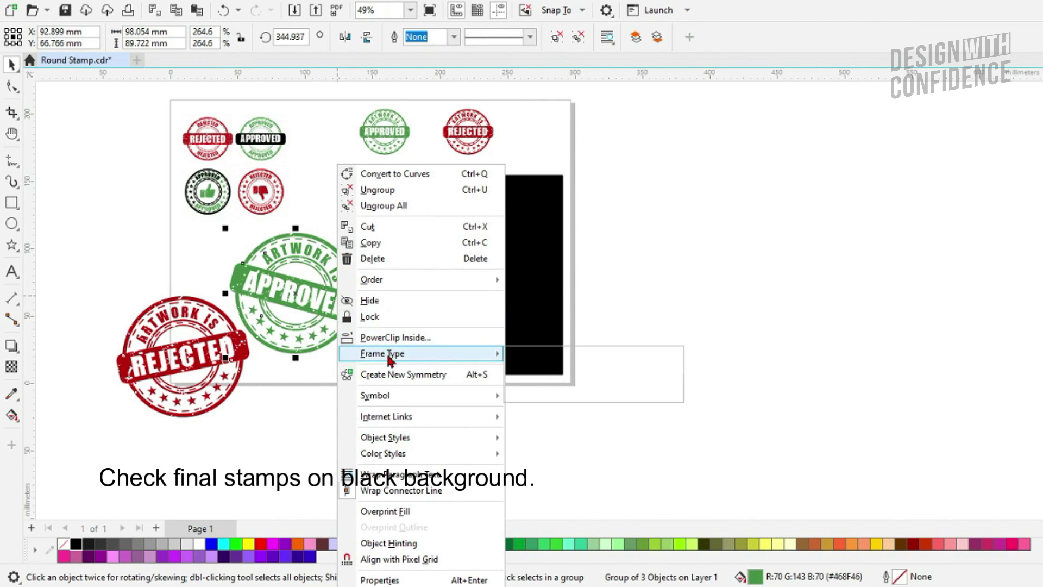
pyautogui.moveTo(416, 439)
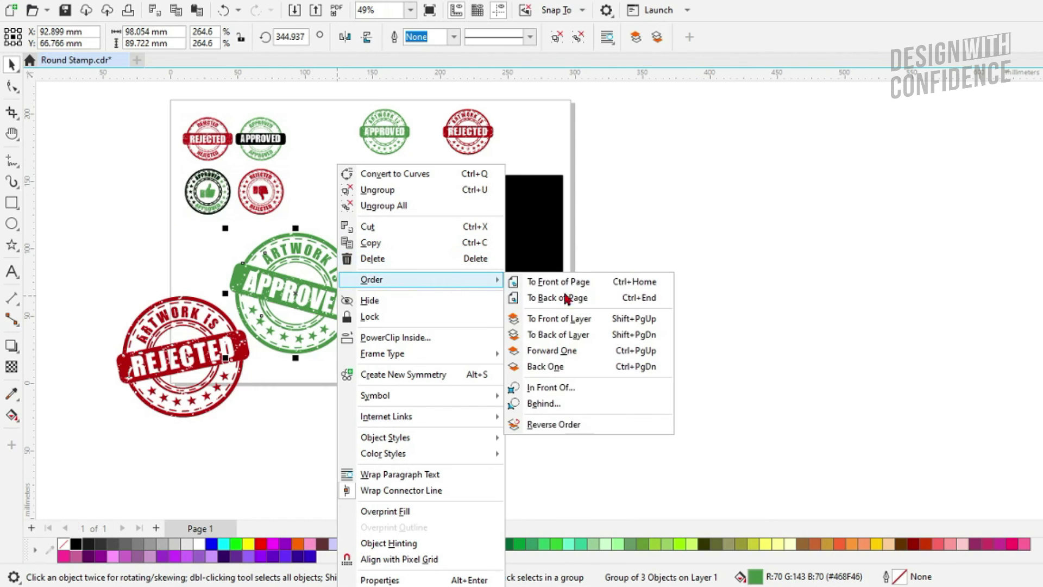
pyautogui.click(576, 282)
pyautogui.moveTo(315, 287); pyautogui.dragTo(493, 261)
pyautogui.scroll(1, 494, 261)
pyautogui.scroll(2, 493, 263)
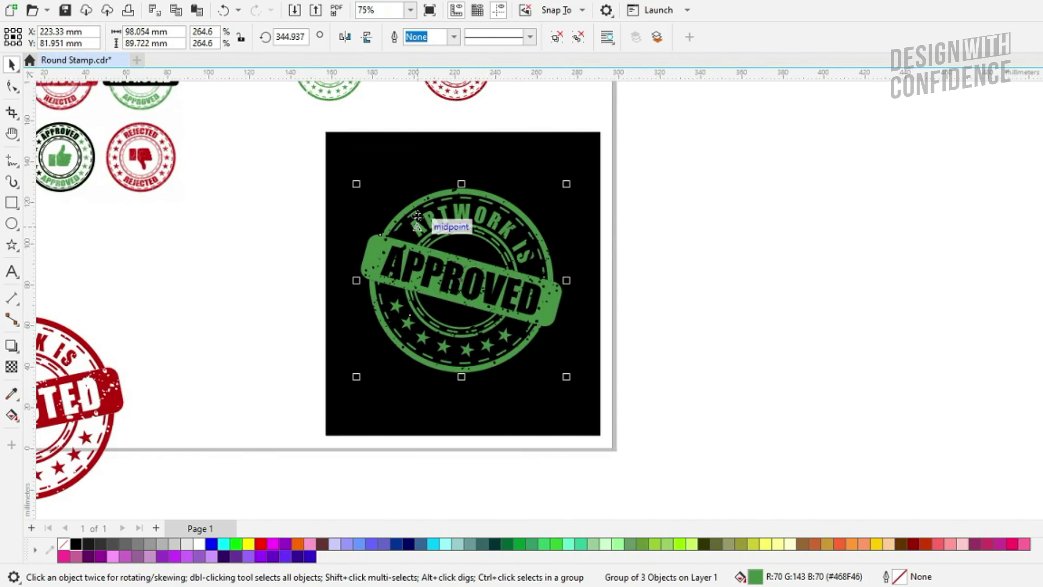
pyautogui.scroll(-2, 597, 193)
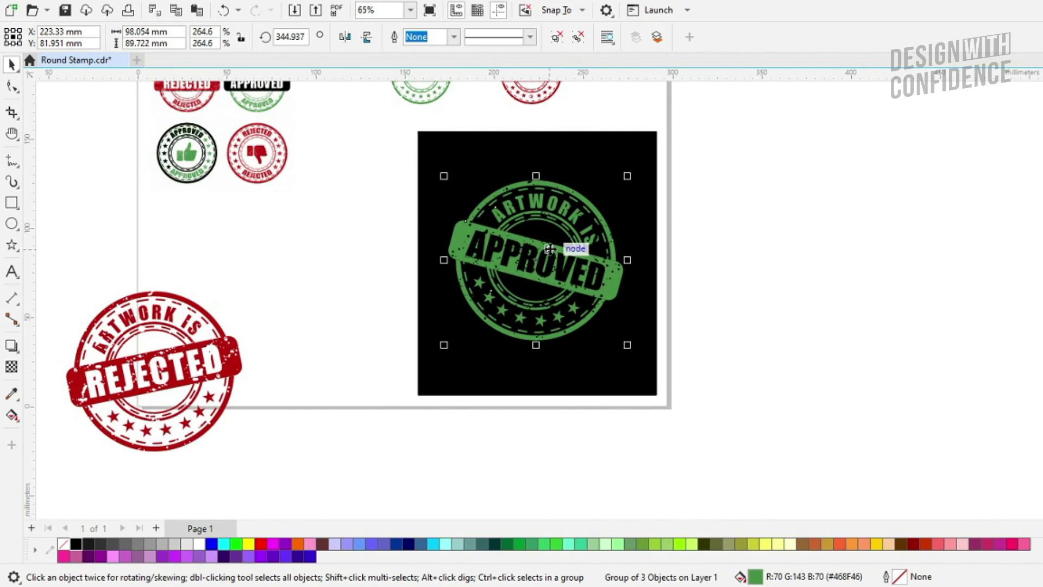
# - Move the APPROVED stamp off the black rectangle, and place the REJECTED stamp over it at the front of the layer
pyautogui.moveTo(550, 248); pyautogui.dragTo(419, 274)
pyautogui.moveTo(302, 269); pyautogui.dragTo(291, 269)
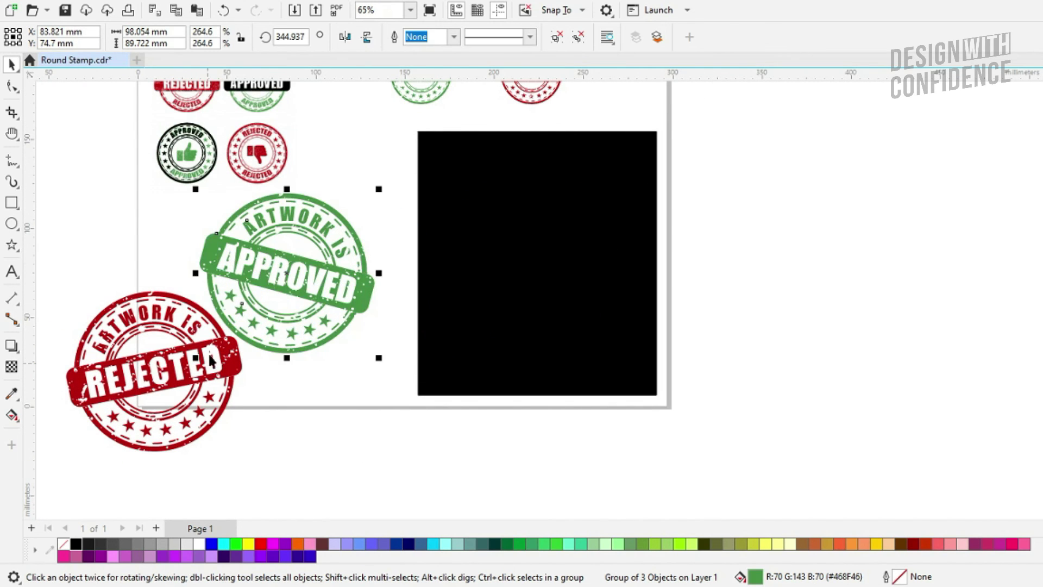
pyautogui.moveTo(246, 351); pyautogui.dragTo(618, 241)
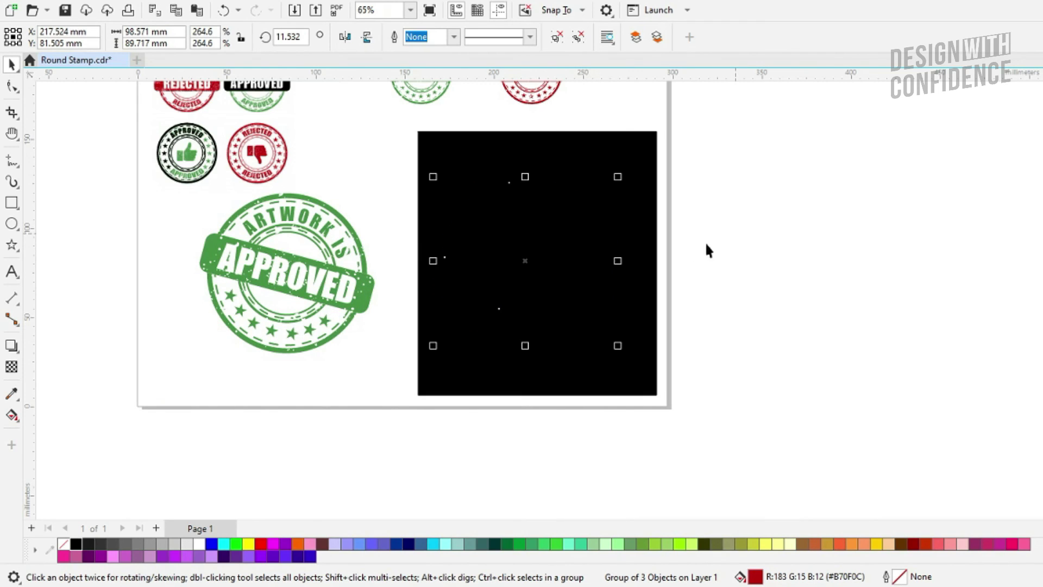
pyautogui.hotkey('shift', 'pageup')
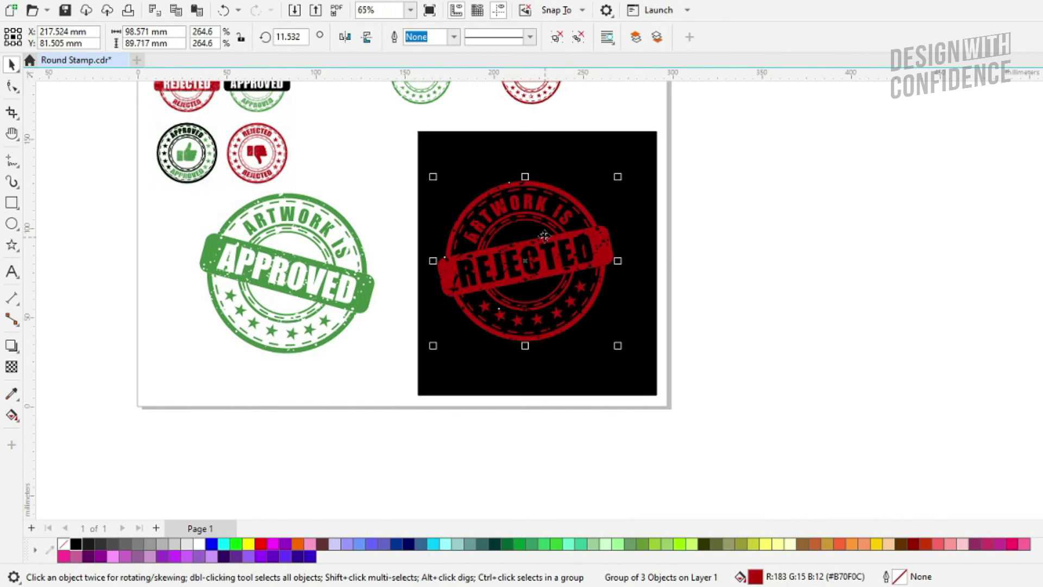
# - Try a bright red fill on the REJECTED stamp, and undo the recolouring and the stacking change
pyautogui.click(261, 543)
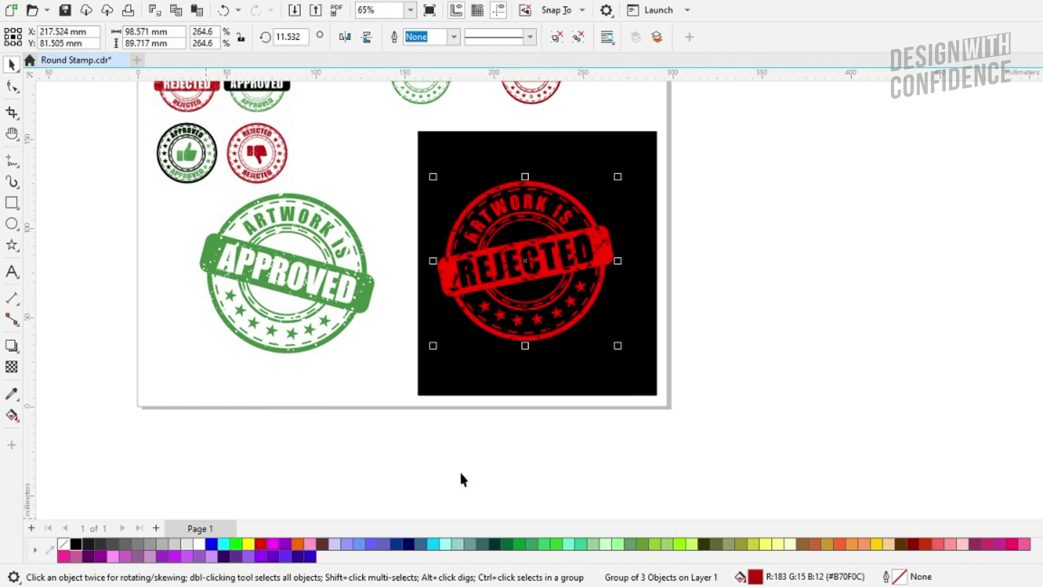
pyautogui.click(623, 447)
pyautogui.hotkey('ctrl', 'z')
pyautogui.hotkey('ctrl', 'z')
pyautogui.hotkey('ctrl', 'z')
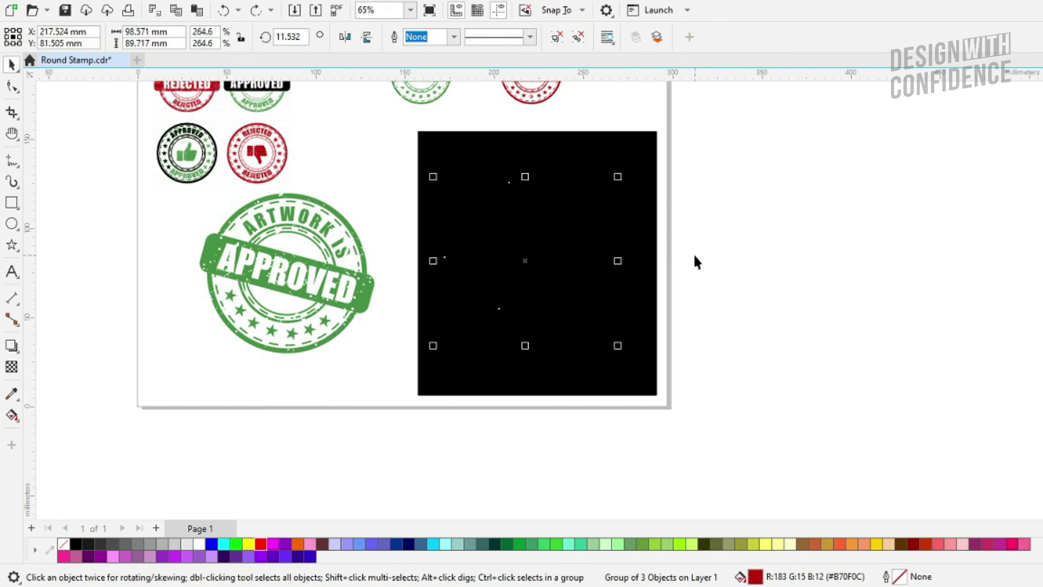
# - Delete the black rectangle and move the large REJECTED stamp into the space it occupied
pyautogui.click(506, 279)
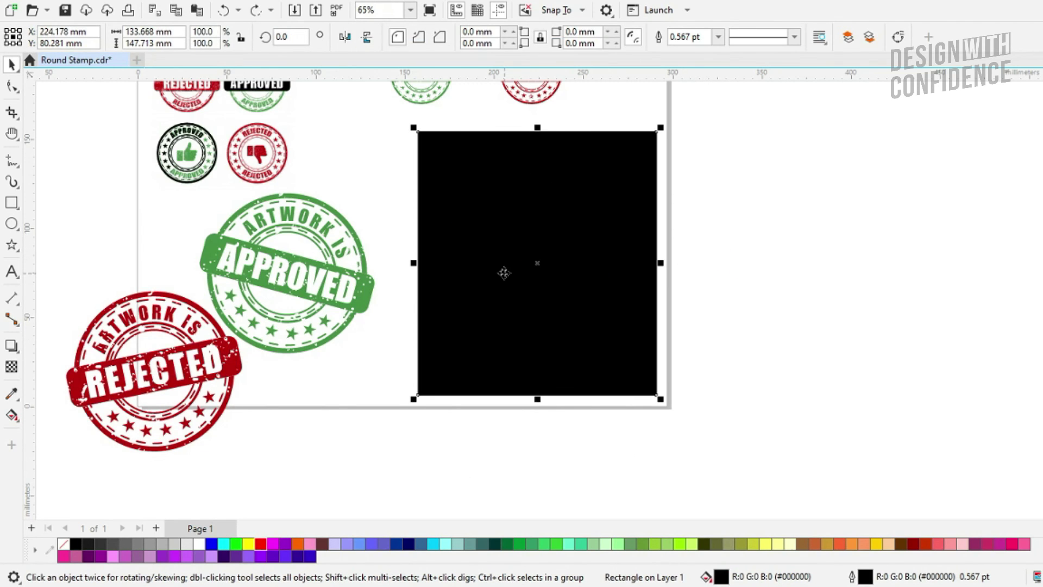
pyautogui.press('Delete')
pyautogui.moveTo(231, 360); pyautogui.dragTo(582, 254)
# - Adjust the spacing of the large APPROVED and REJECTED stamps on the page, and save the document
pyautogui.moveTo(366, 302); pyautogui.dragTo(385, 322)
pyautogui.click(437, 287)
pyautogui.moveTo(436, 287); pyautogui.dragTo(449, 299)
pyautogui.click(724, 286)
pyautogui.scroll(-1, 562, 233)
pyautogui.scroll(2, 549, 237)
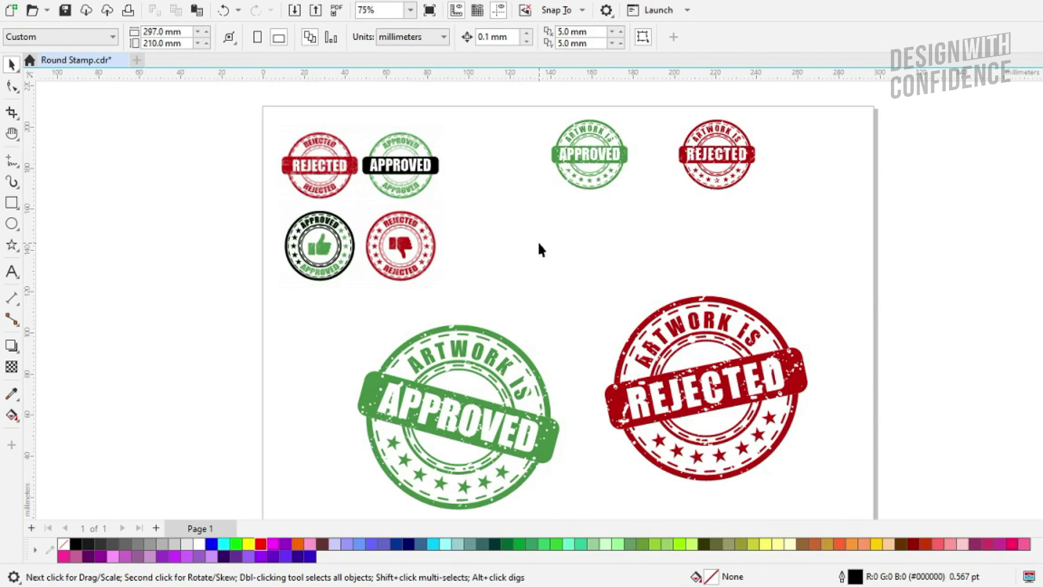
pyautogui.click(65, 10)
# - Move the large REJECTED stamp to the page's left side and shift the large APPROVED stamp slightly down and right
pyautogui.moveTo(605, 348); pyautogui.dragTo(560, 341)
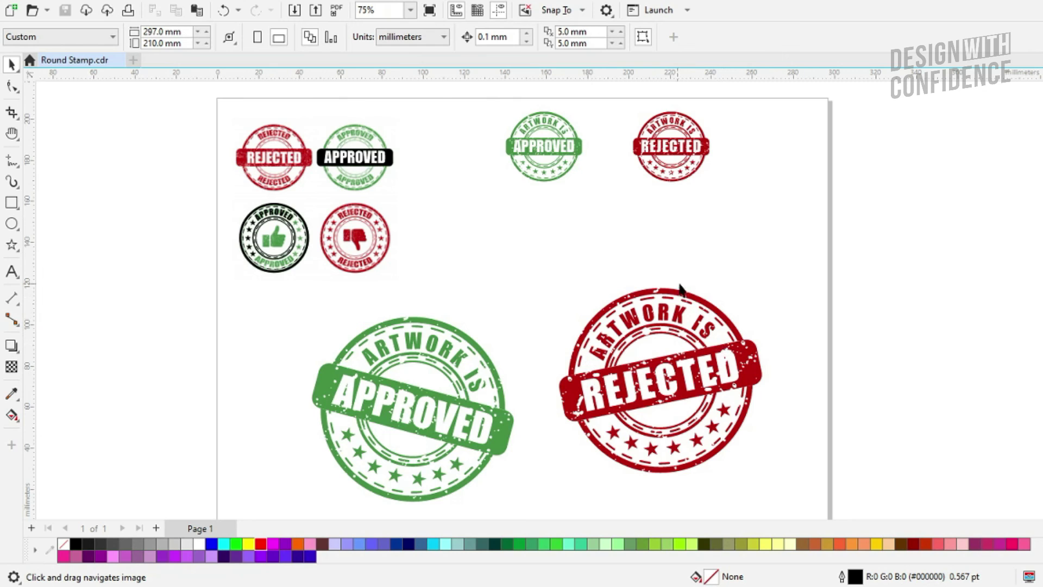
pyautogui.moveTo(630, 383); pyautogui.dragTo(244, 385)
pyautogui.moveTo(497, 433); pyautogui.dragTo(522, 462)
# - Duplicate all objects of the small APPROVED stamp into the empty area below the small REJECTED stamp
pyautogui.click(591, 142)
pyautogui.press('z')
pyautogui.moveTo(419, 93); pyautogui.dragTo(835, 240)
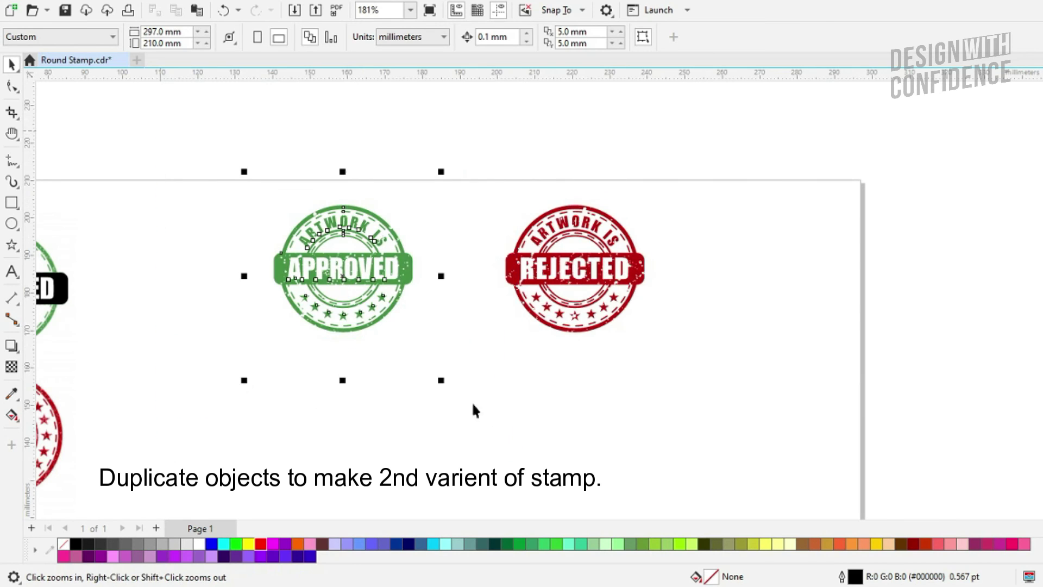
pyautogui.click(407, 273)
pyautogui.moveTo(408, 272); pyautogui.dragTo(729, 478)
pyautogui.rightClick(729, 478)
pyautogui.hotkey('shift', 'F2')
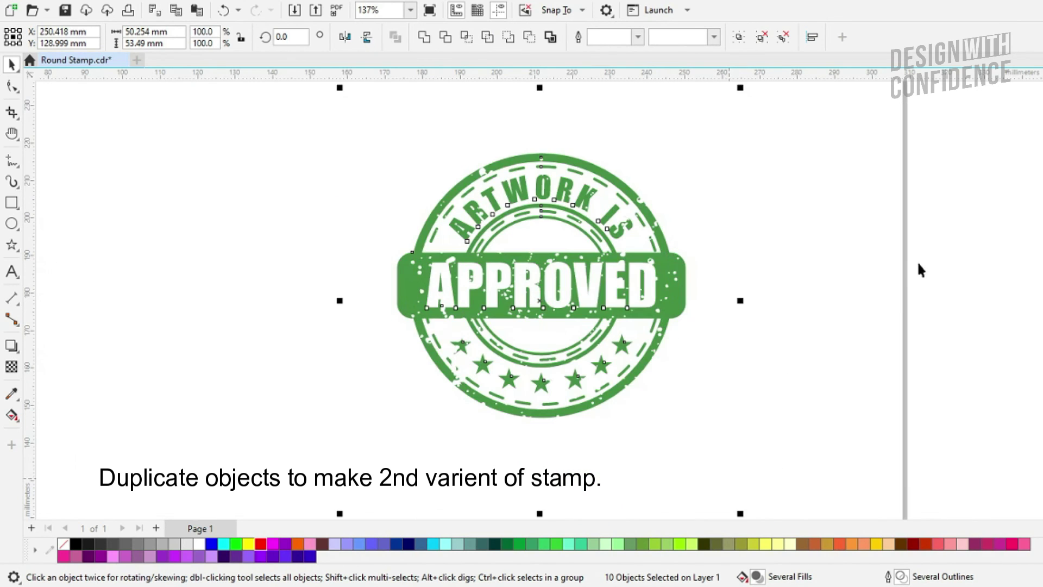
# - Fill the duplicated APPROVED stamp's splatter with blue and send it to the back of the page
pyautogui.click(483, 169)
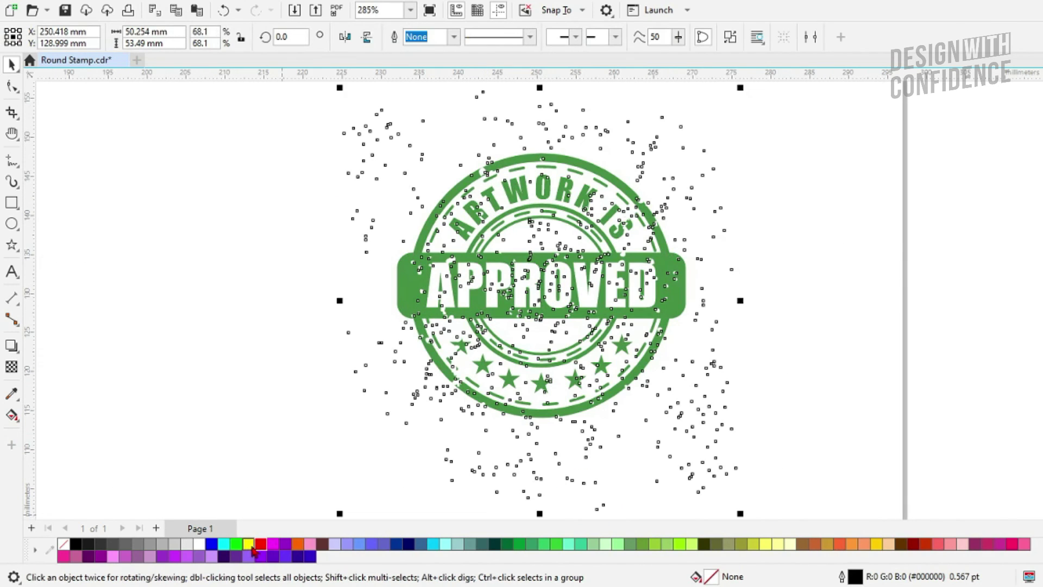
pyautogui.click(212, 545)
pyautogui.moveTo(374, 151); pyautogui.dragTo(363, 146)
pyautogui.rightClick(363, 146)
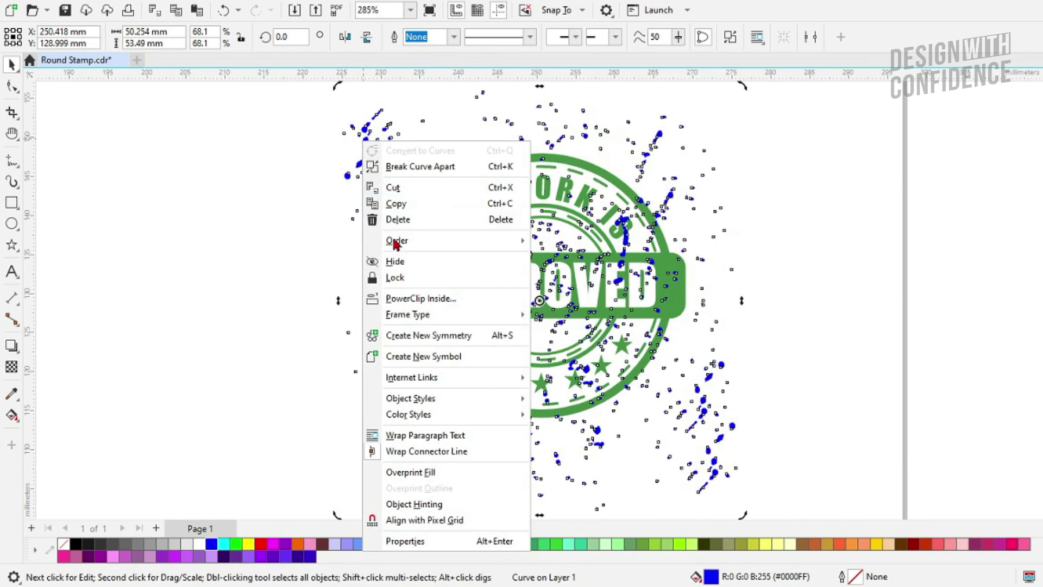
pyautogui.moveTo(438, 246)
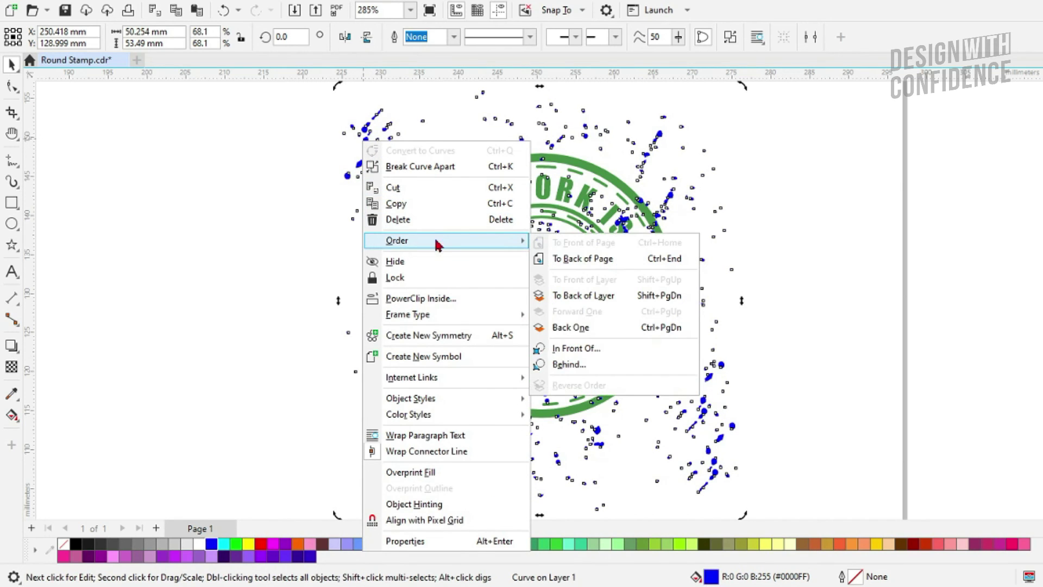
pyautogui.click(598, 259)
pyautogui.click(804, 265)
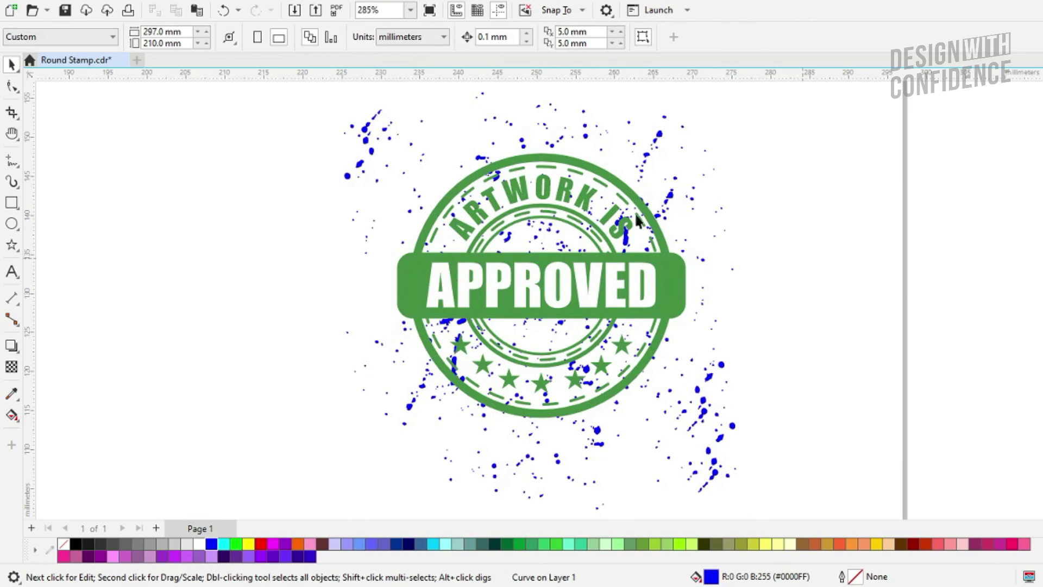
# - Delete the curved ARTWORK IS text from the duplicate APPROVED stamp and place a vertically mirrored copy of the star group there
pyautogui.doubleClick(591, 197)
pyautogui.hotkey('ctrl', 'a')
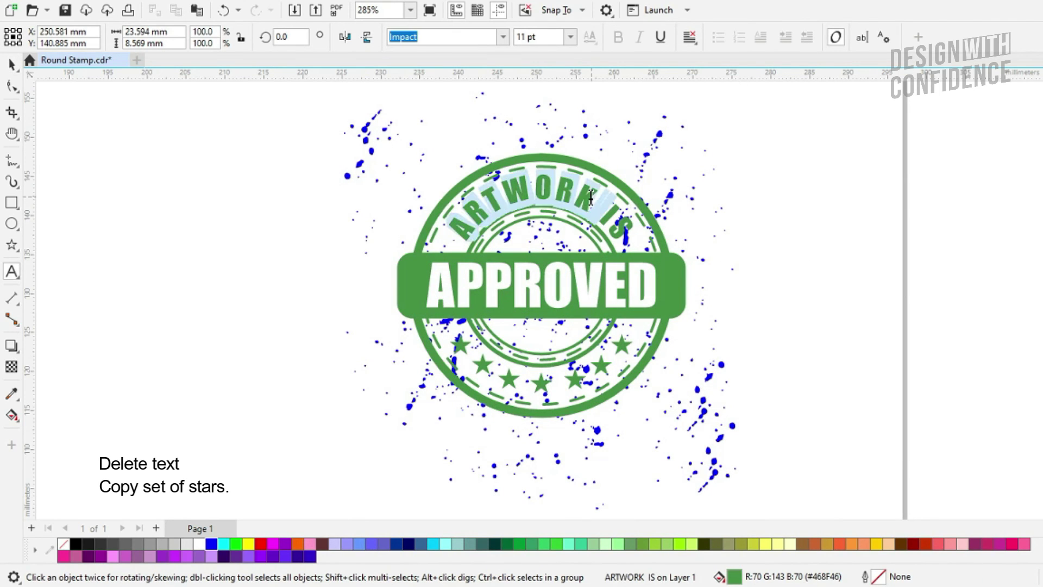
pyautogui.click(12, 65)
pyautogui.press('Delete')
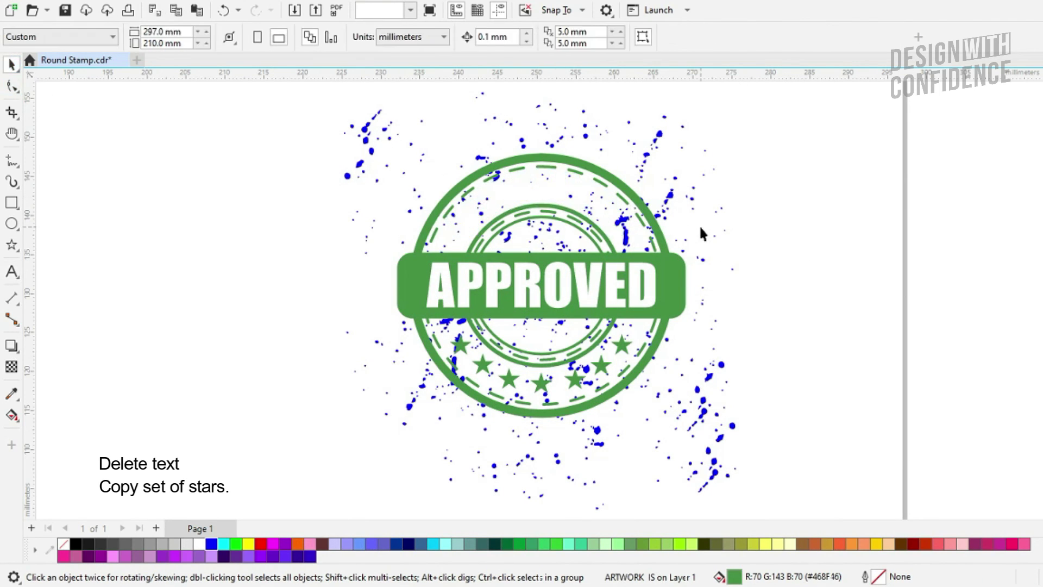
pyautogui.click(579, 381)
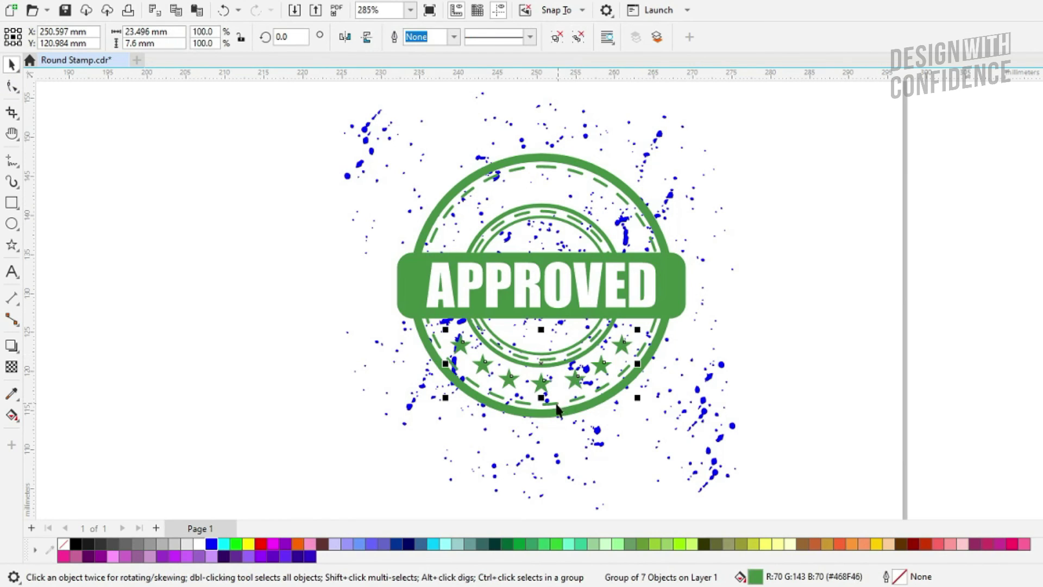
pyautogui.moveTo(542, 402); pyautogui.dragTo(544, 211)
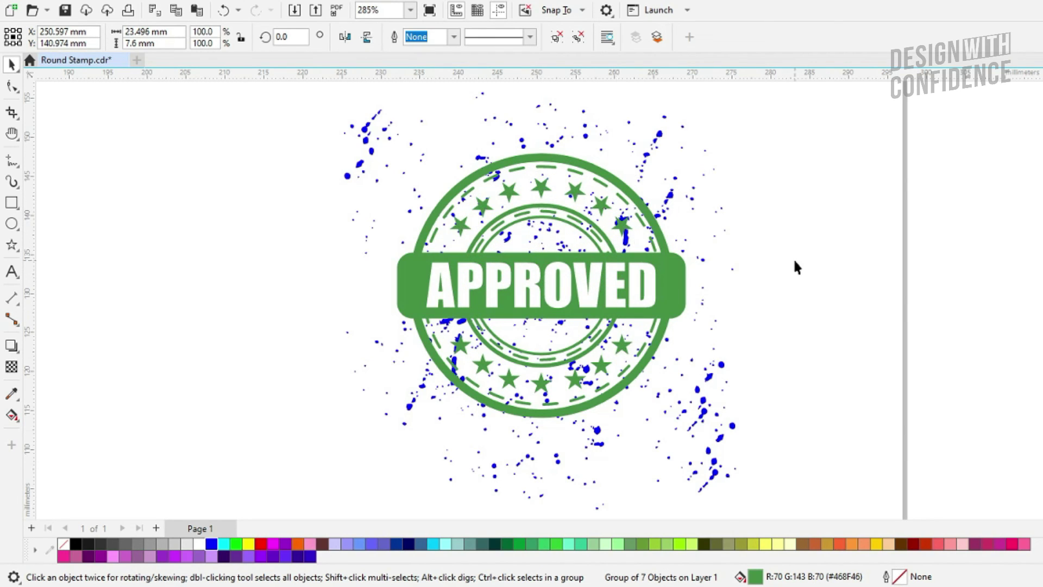
# - Bring the blue splatter in front of the duplicate APPROVED stamp and fill it with white
pyautogui.click(659, 135)
pyautogui.click(661, 135)
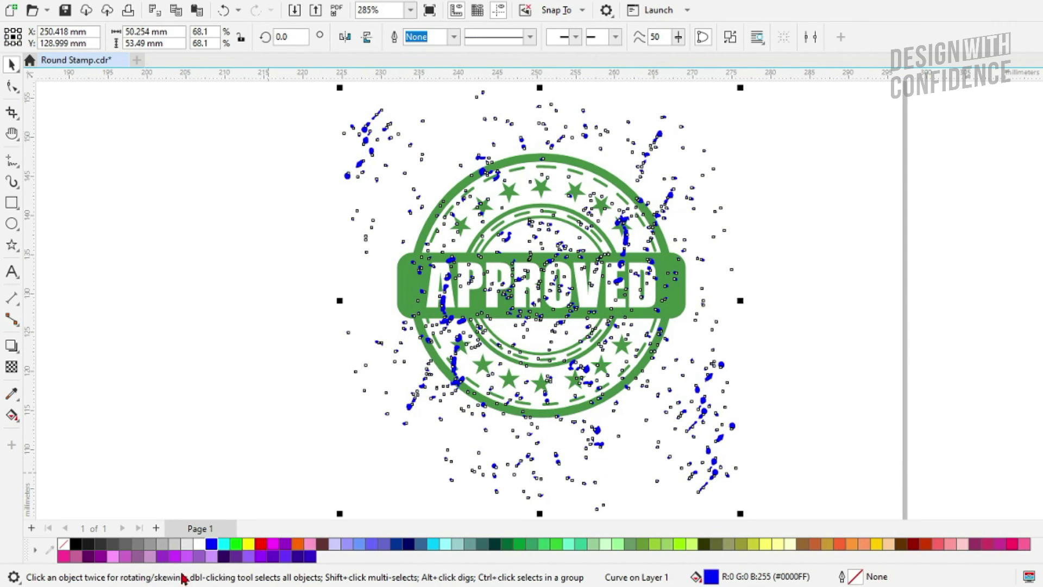
pyautogui.click(199, 544)
pyautogui.click(730, 227)
pyautogui.scroll(-5, 714, 227)
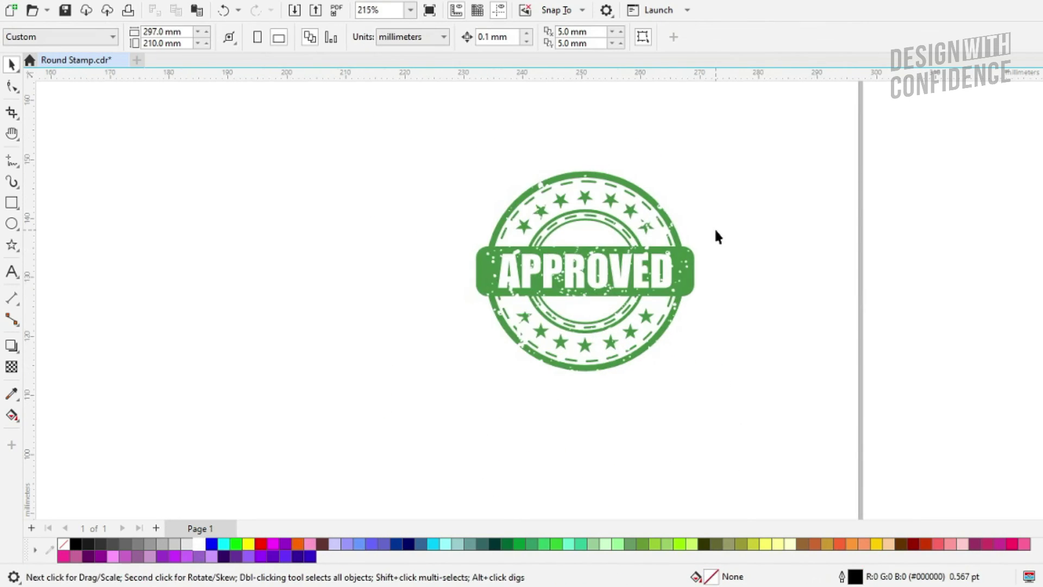
# - Move the complete star-ringed APPROVED stamp left to make room beside it
pyautogui.moveTo(714, 227); pyautogui.dragTo(676, 285)
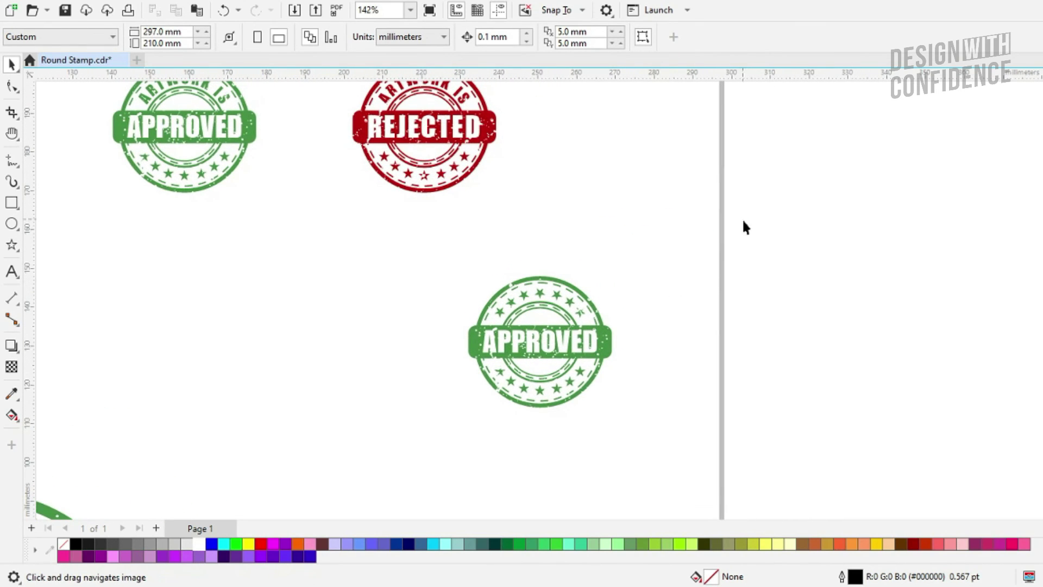
pyautogui.moveTo(743, 224); pyautogui.dragTo(369, 465)
pyautogui.moveTo(429, 350); pyautogui.dragTo(303, 349)
# - Duplicate all objects of the small REJECTED stamp to the right of the star-ringed APPROVED stamp
pyautogui.moveTo(318, 212); pyautogui.dragTo(642, 22)
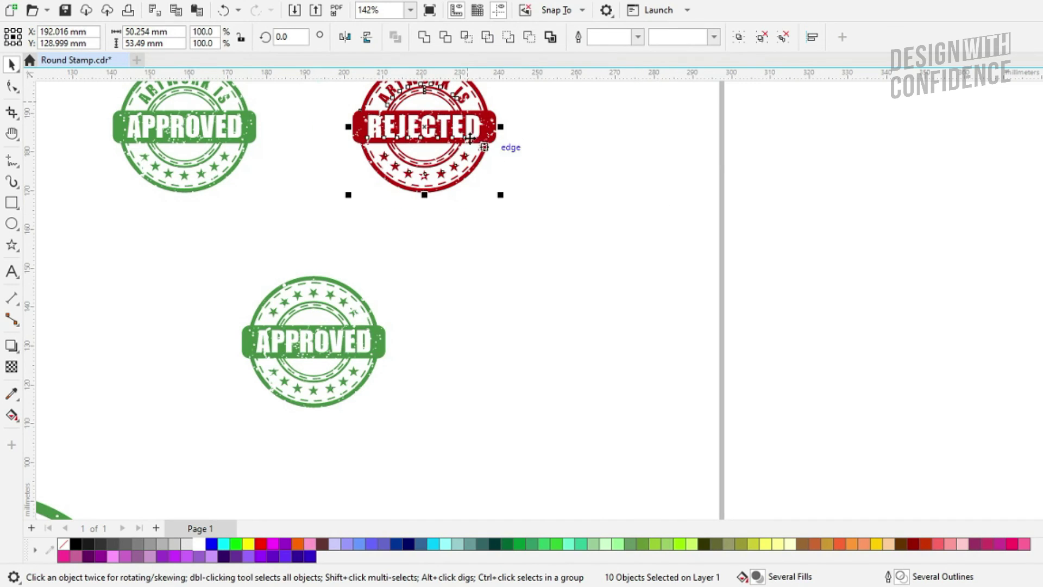
pyautogui.keyDown('shift'); pyautogui.click(497, 158); pyautogui.keyUp('shift')
pyautogui.moveTo(477, 135); pyautogui.dragTo(584, 310)
pyautogui.click(688, 309)
# - Delete the ARTWORK IS text from the duplicate REJECTED stamp and fill the gap with a vertically mirrored copy of its stars
pyautogui.click(556, 265)
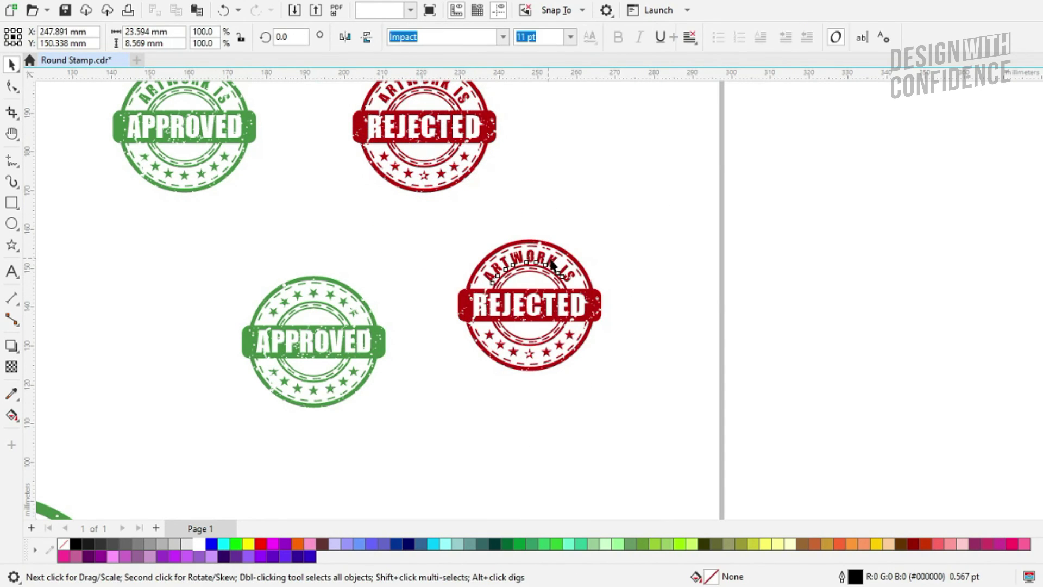
pyautogui.scroll(2, 557, 266)
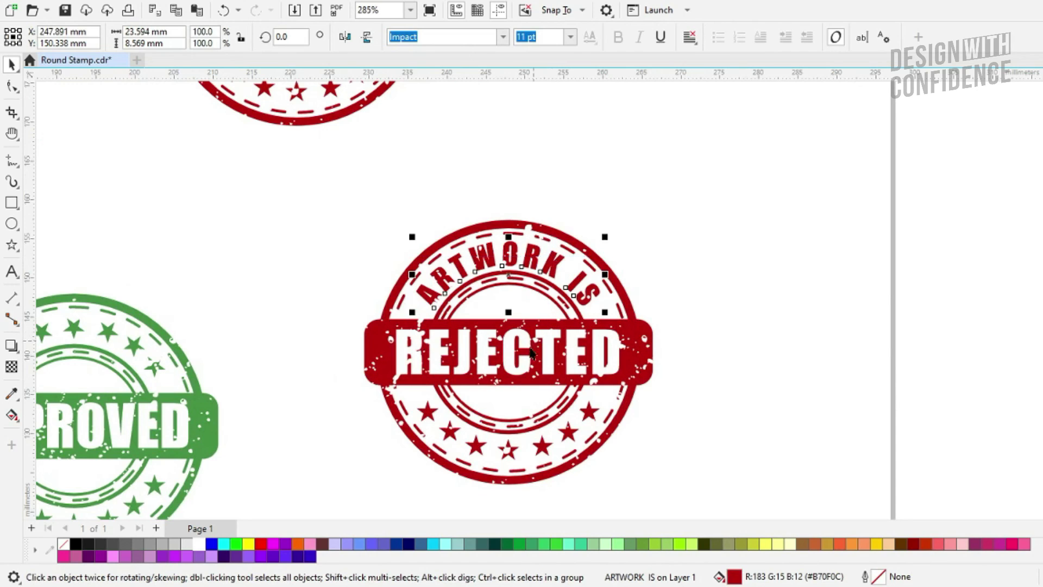
pyautogui.press('Delete')
pyautogui.click(508, 470)
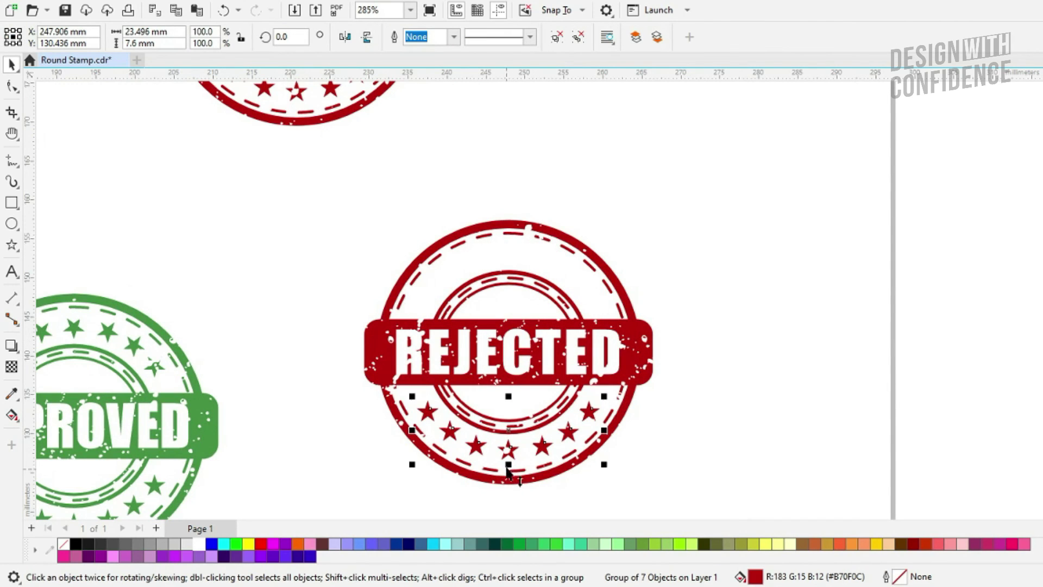
pyautogui.moveTo(508, 466); pyautogui.dragTo(509, 273)
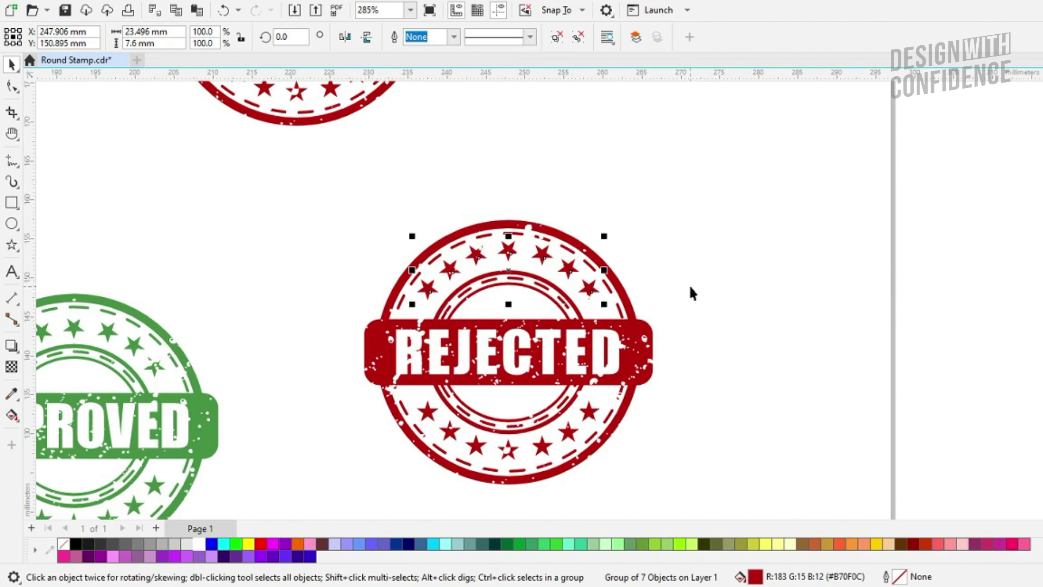
pyautogui.click(738, 306)
pyautogui.scroll(-2, 734, 276)
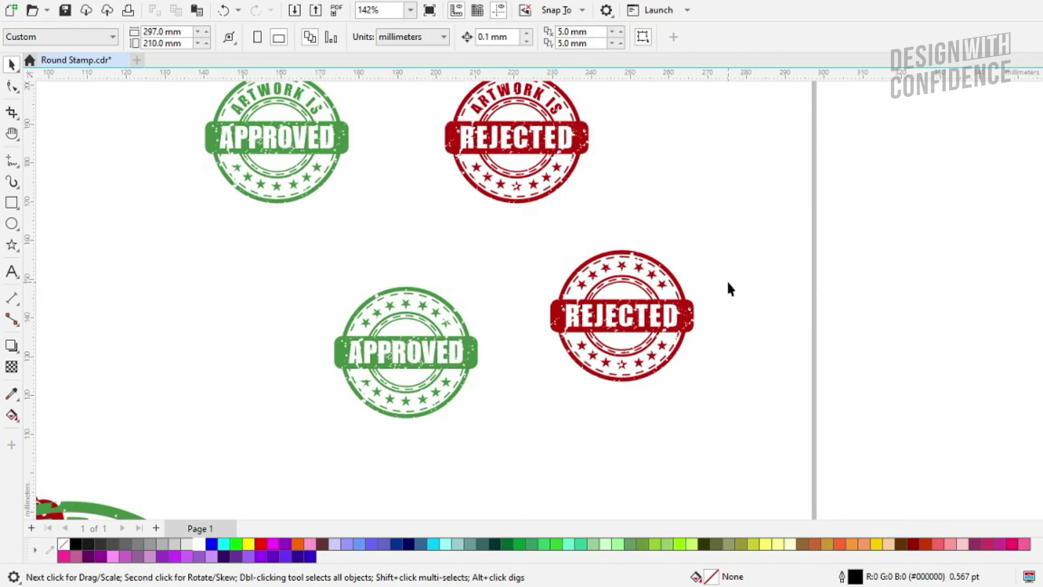
# - Arrange the large REJECTED and APPROVED stamps side by side without overlap, and save the document
pyautogui.scroll(-2, 785, 239)
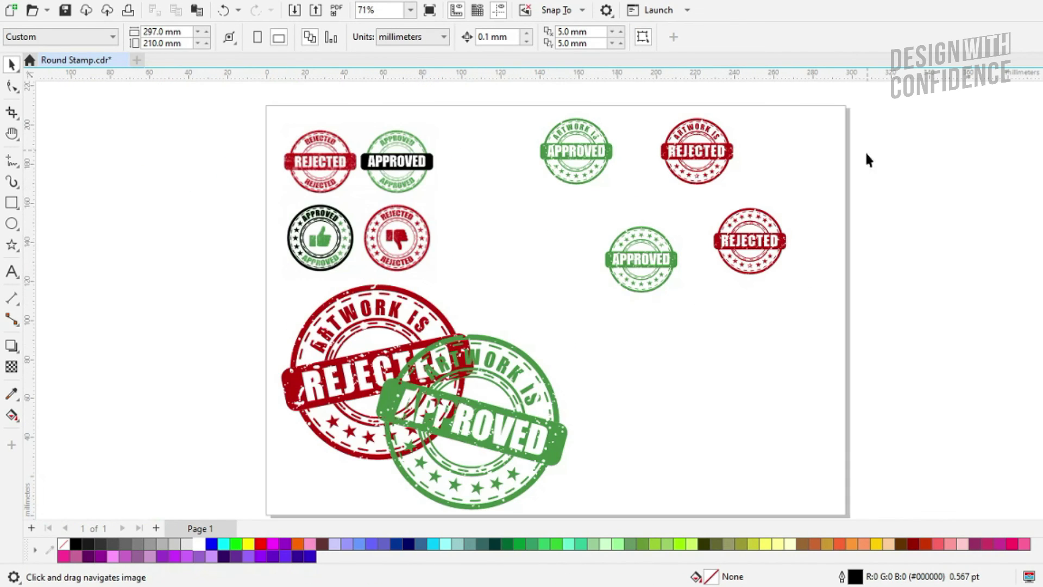
pyautogui.moveTo(703, 315); pyautogui.dragTo(700, 315)
pyautogui.moveTo(528, 436); pyautogui.dragTo(659, 412)
pyautogui.moveTo(410, 371); pyautogui.dragTo(404, 391)
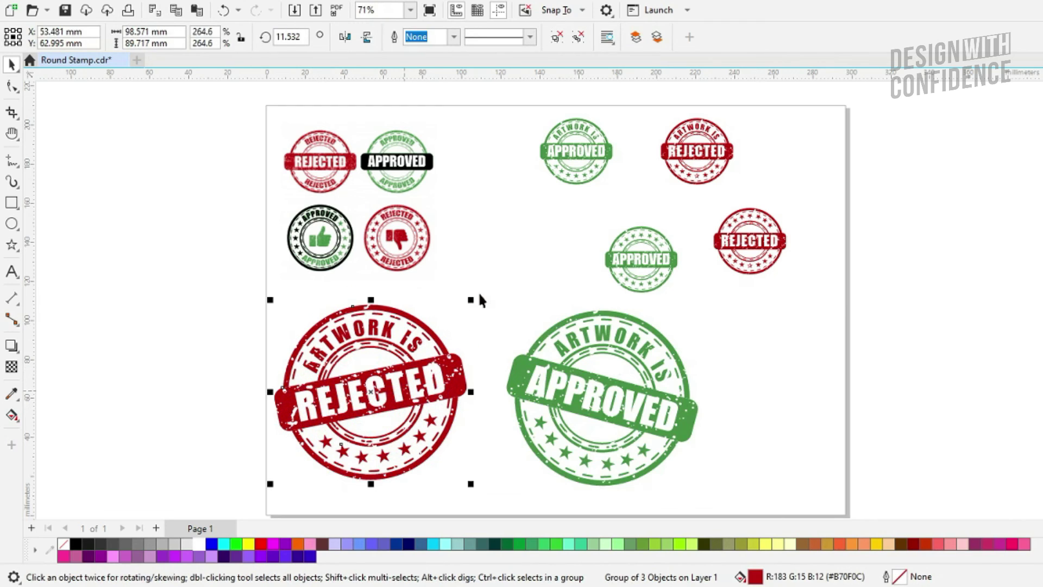
pyautogui.click(476, 311)
pyautogui.click(65, 10)
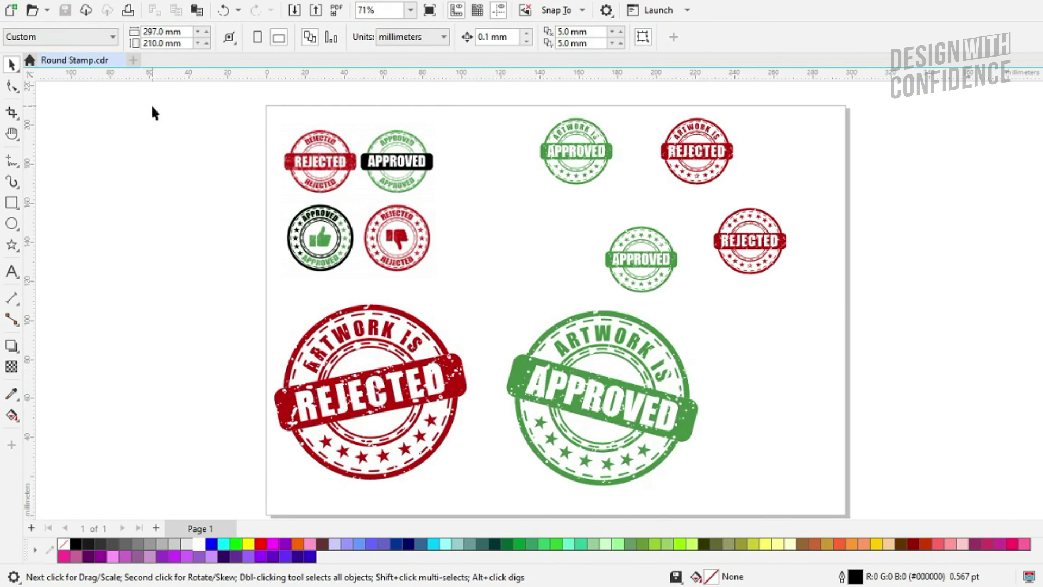